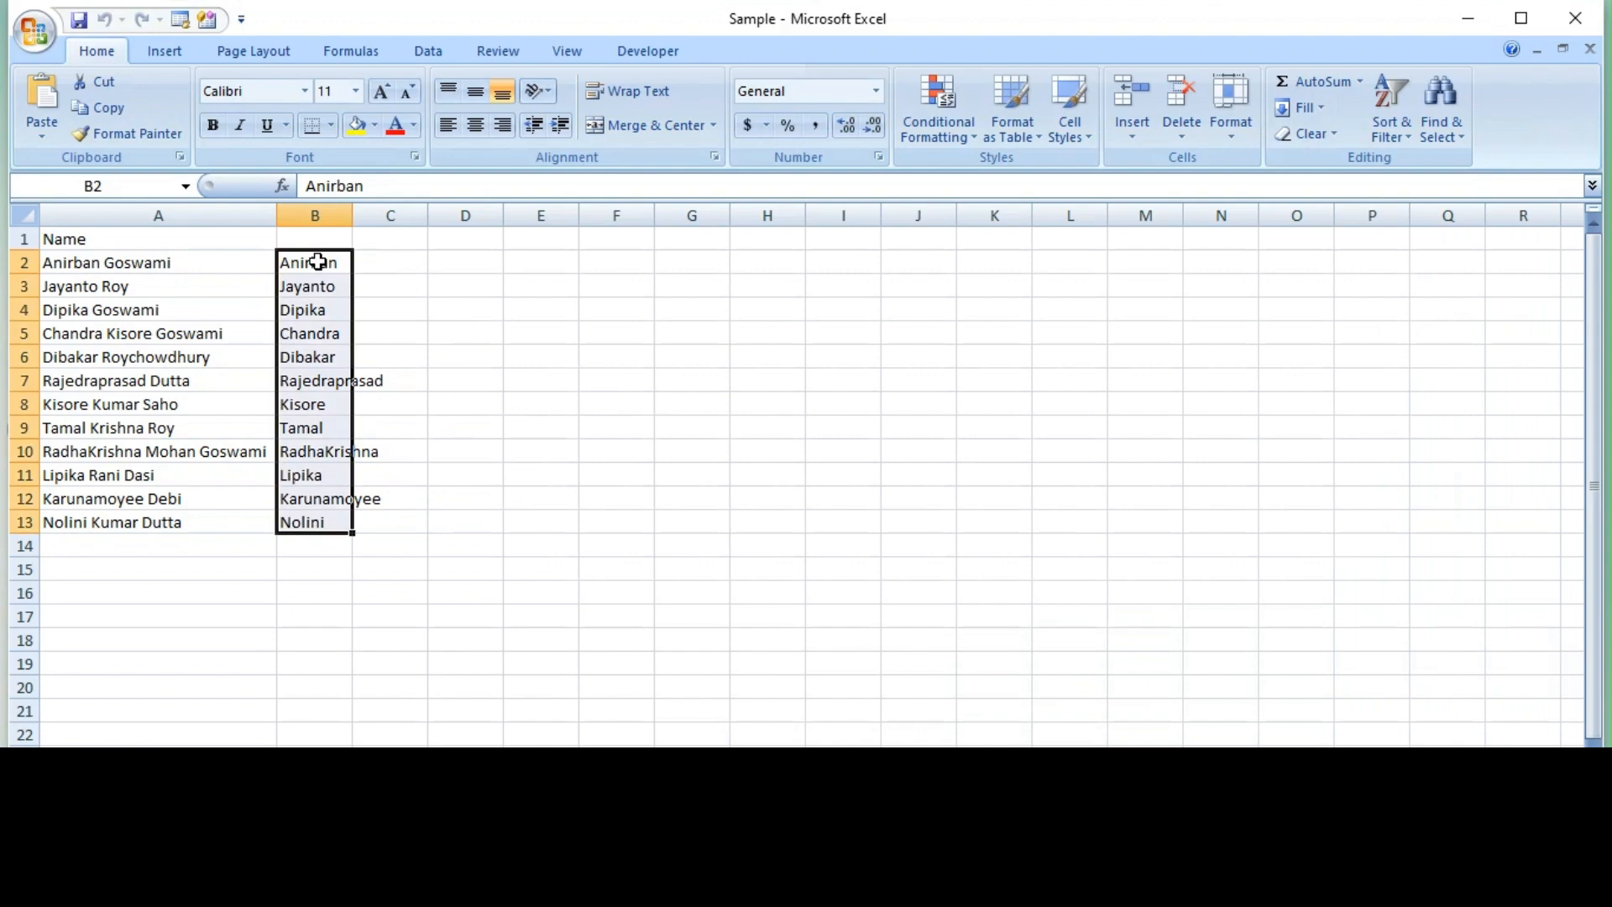
# Step: Clear the first names from cells B2:B13 beside the full-name list
pyautogui.press('Delete')
pyautogui.press('Left')
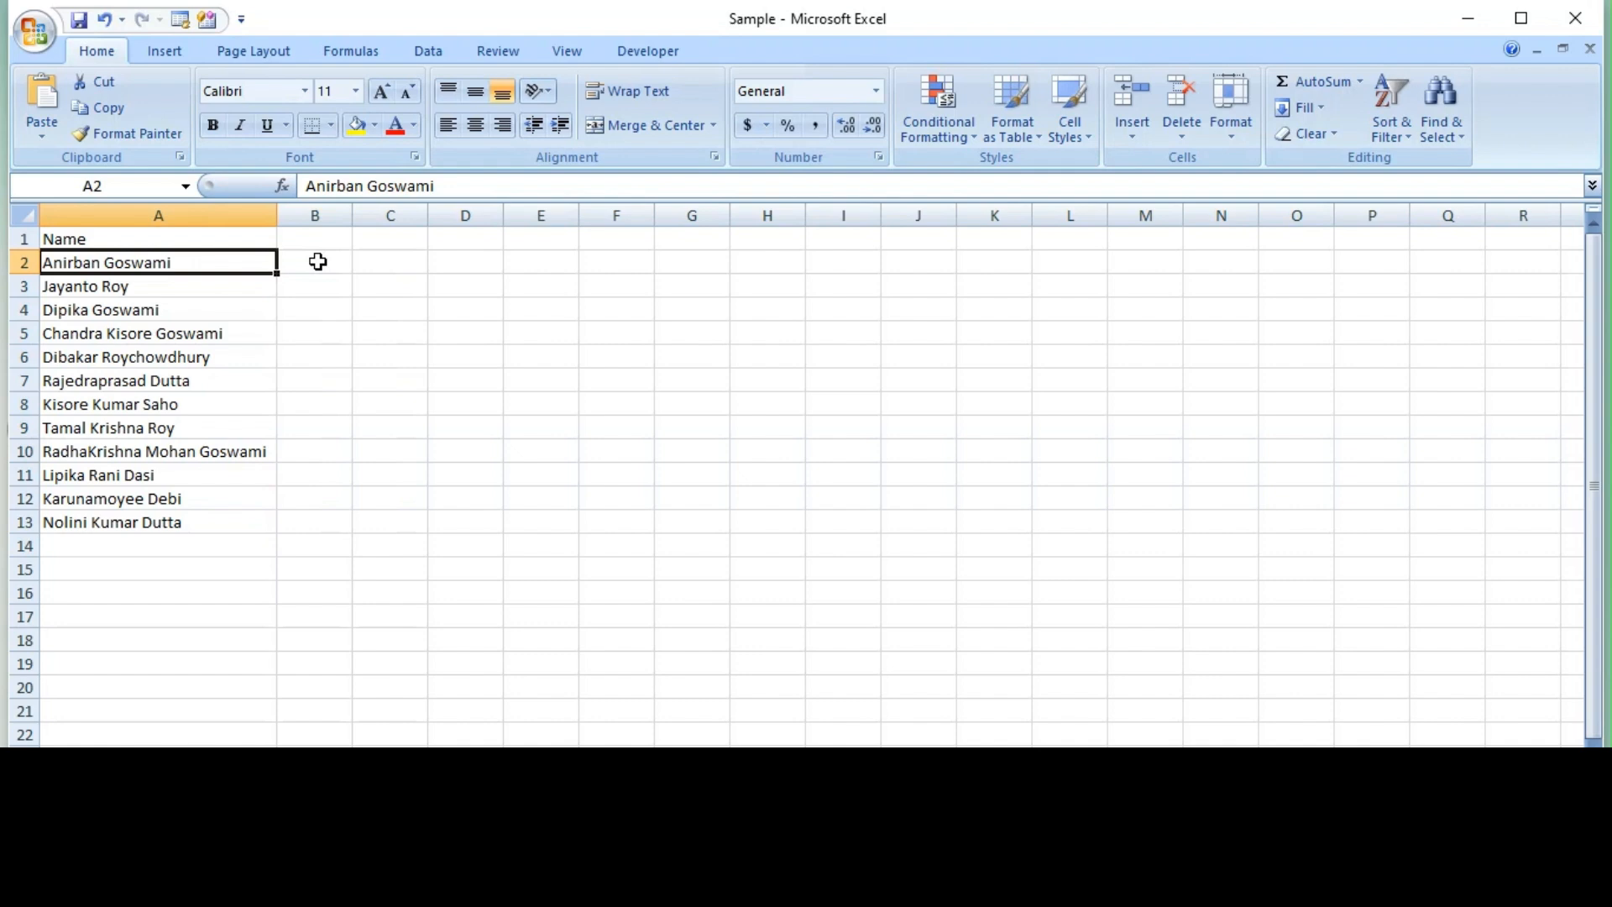
pyautogui.press('Up')
pyautogui.press('Down')
# Step: Start Text to Columns on the names in A2:A13 with the Delimited data type and continue to the delimiter settings
pyautogui.hotkey('ctrl', 'shift', 'Down')
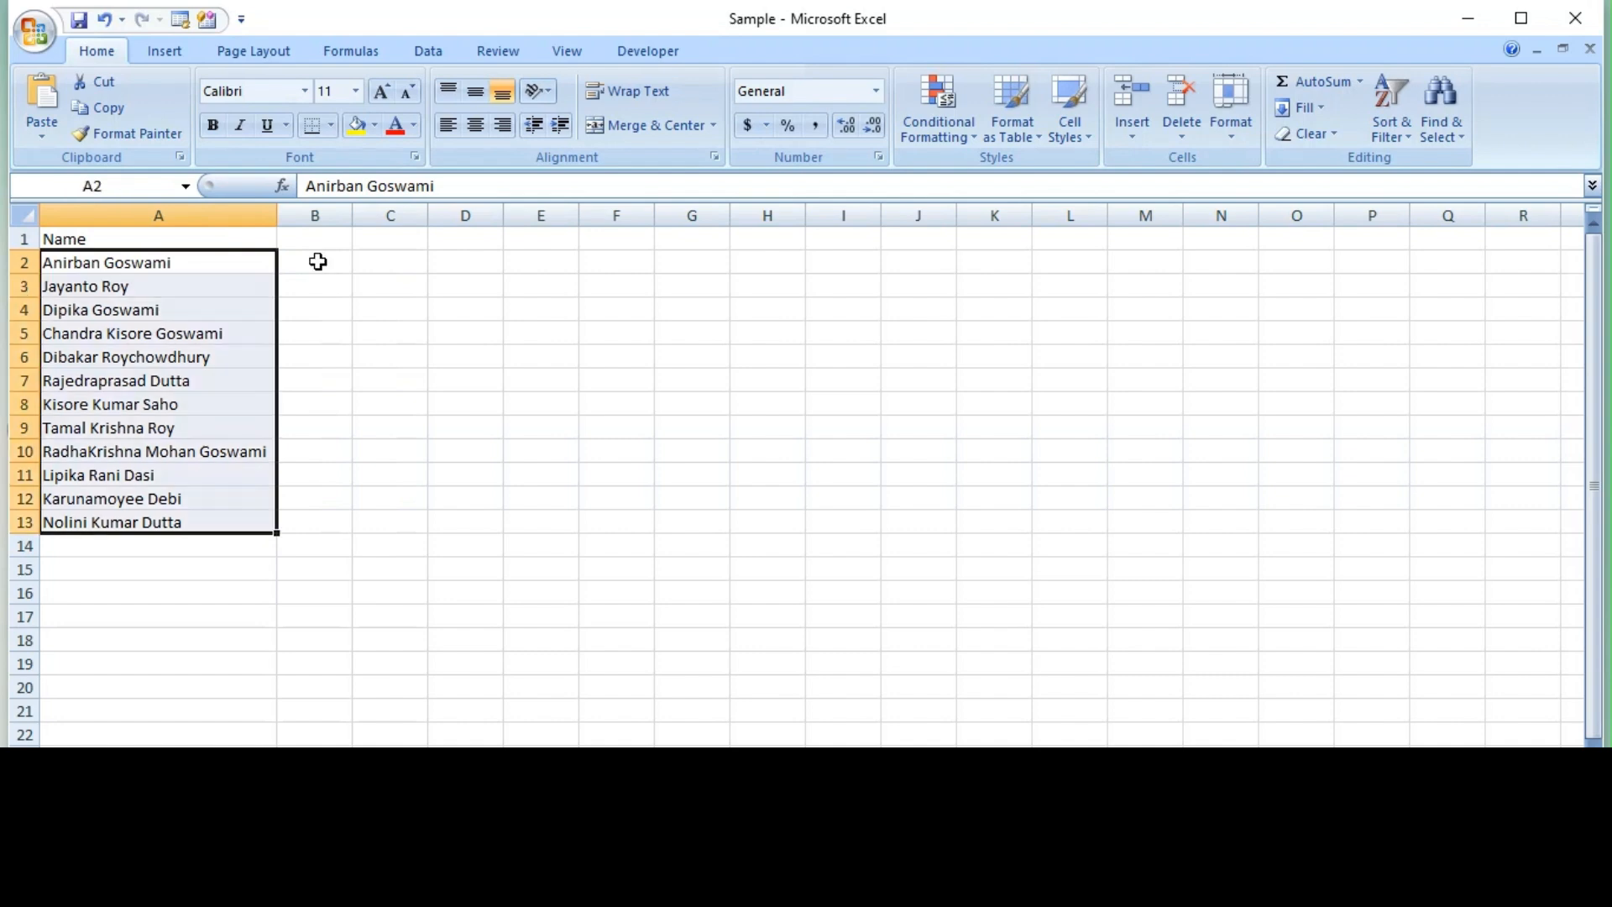
pyautogui.press('Up')
pyautogui.press('Down')
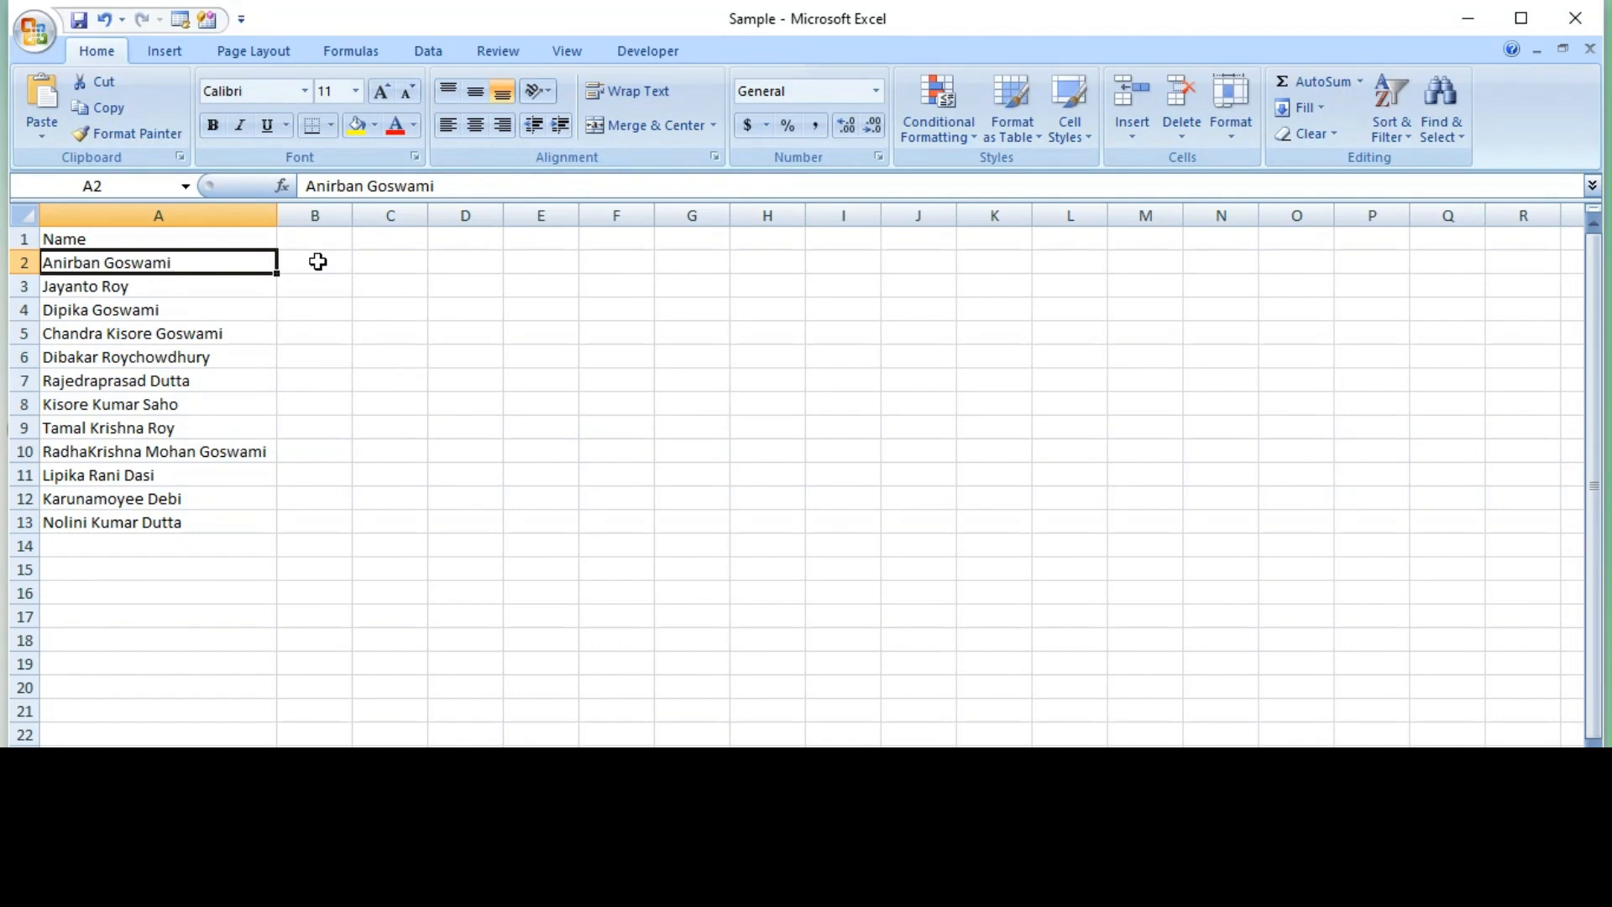
pyautogui.hotkey('ctrl', 'shift', 'Down')
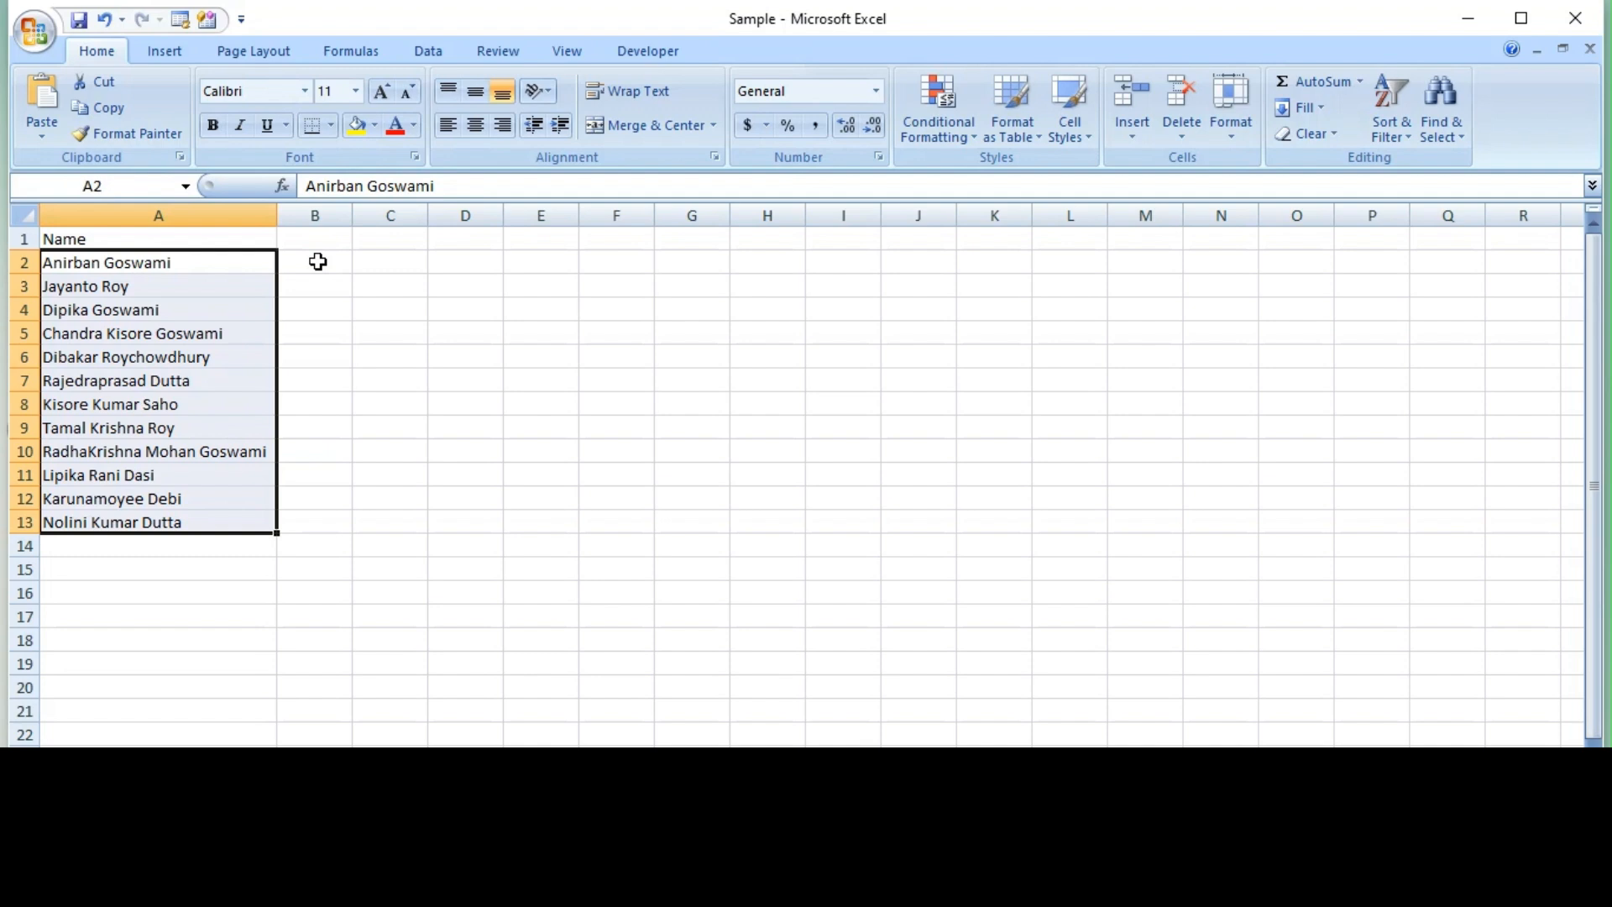
pyautogui.click(425, 54)
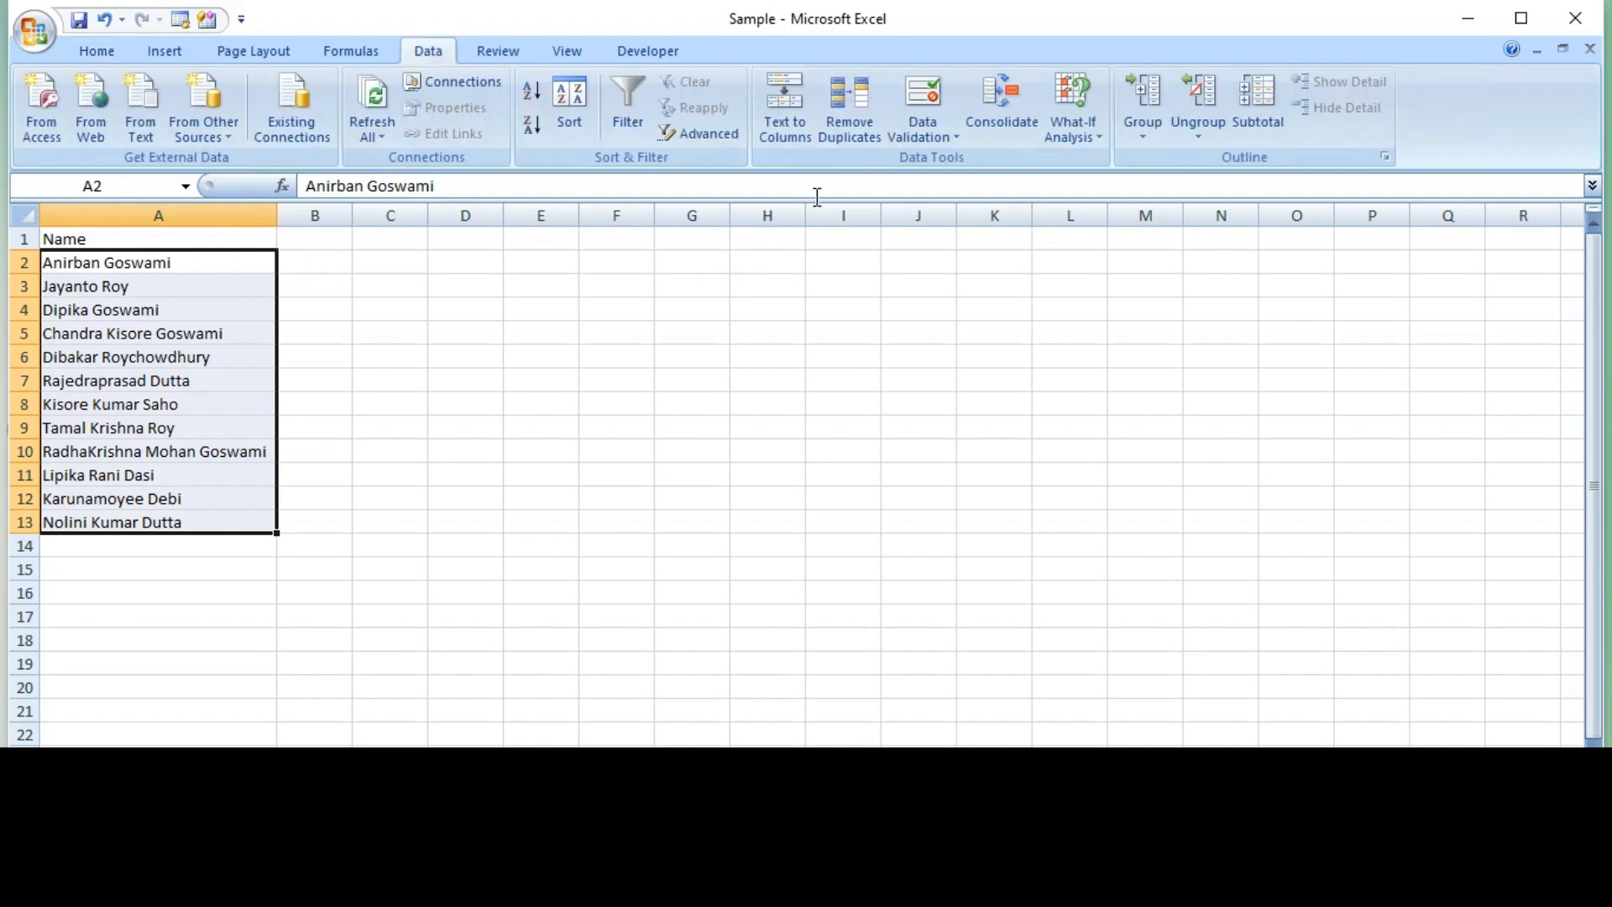
pyautogui.click(778, 109)
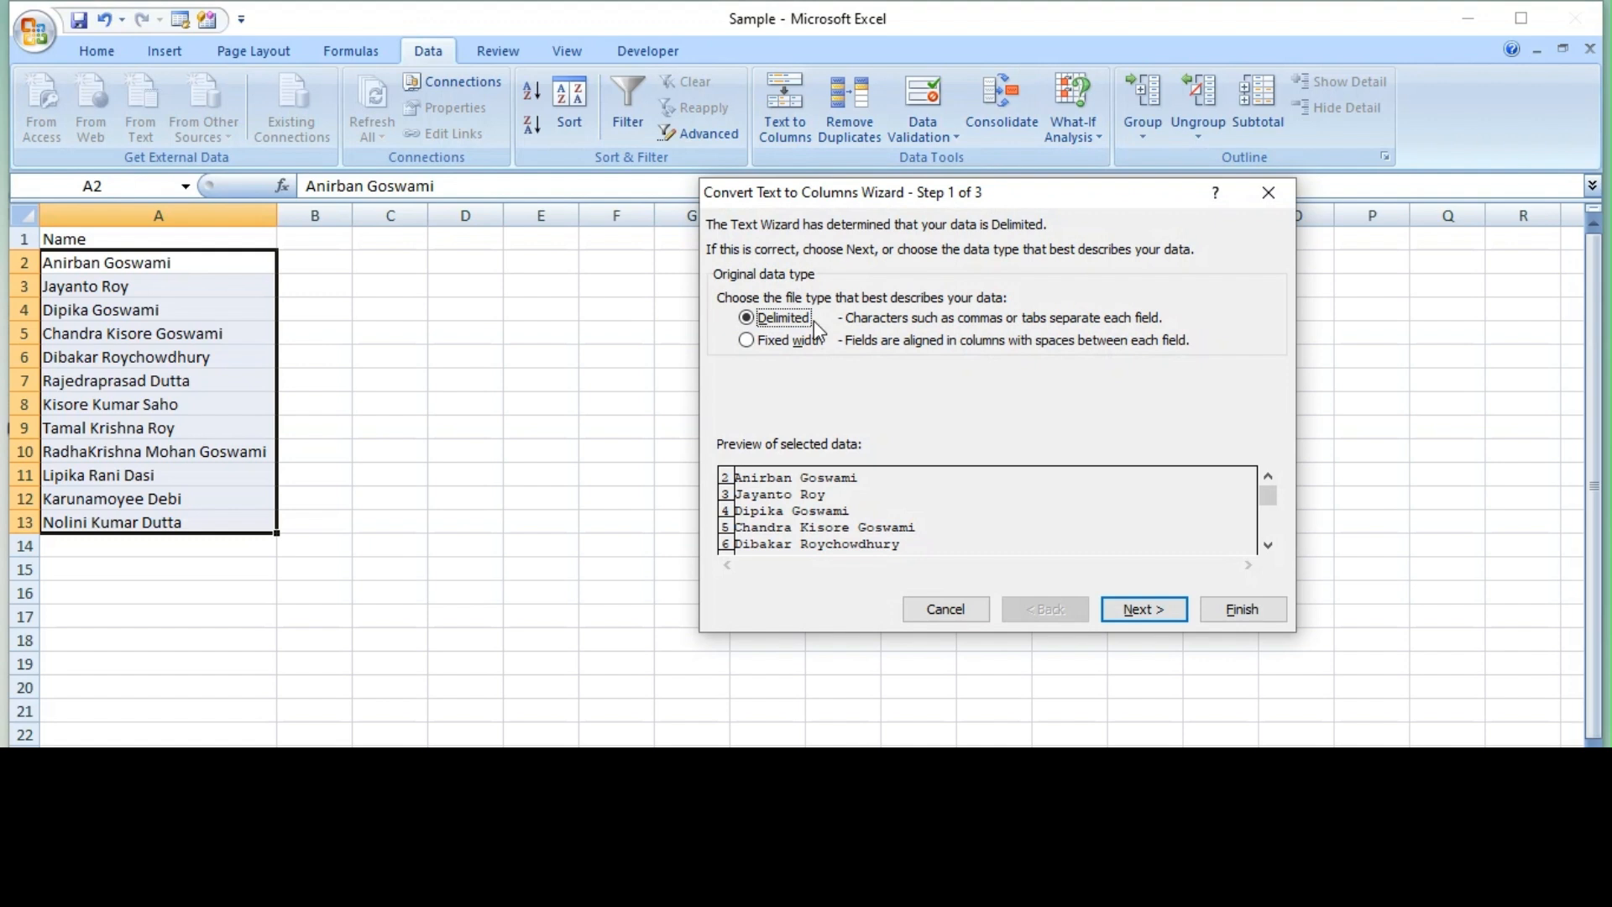
pyautogui.click(748, 339)
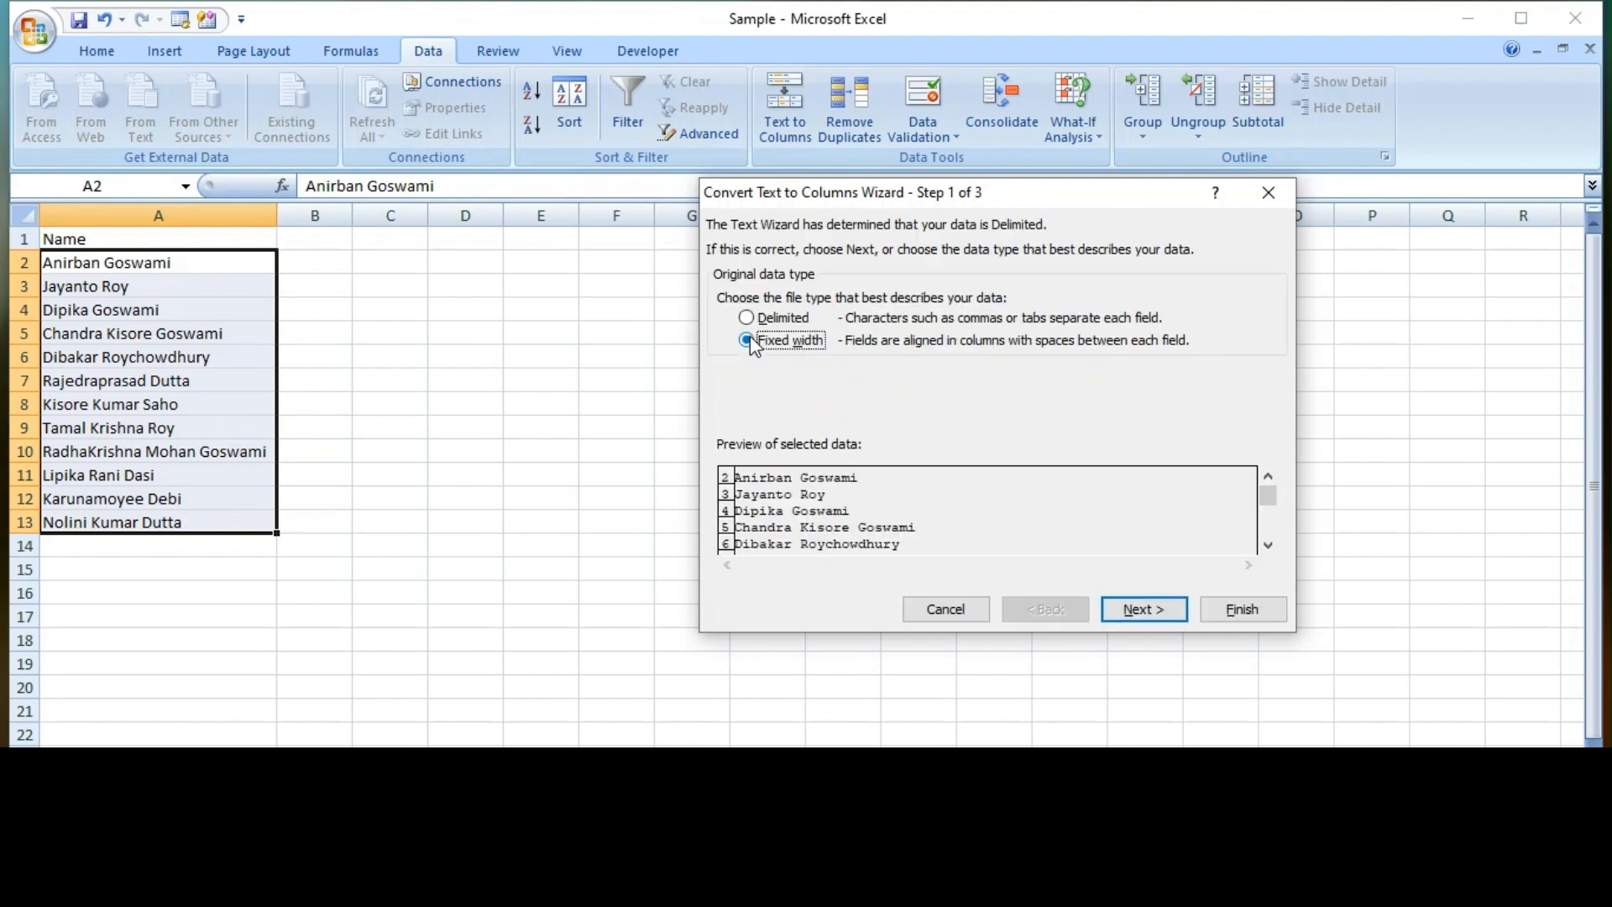
pyautogui.click(748, 320)
pyautogui.click(1142, 611)
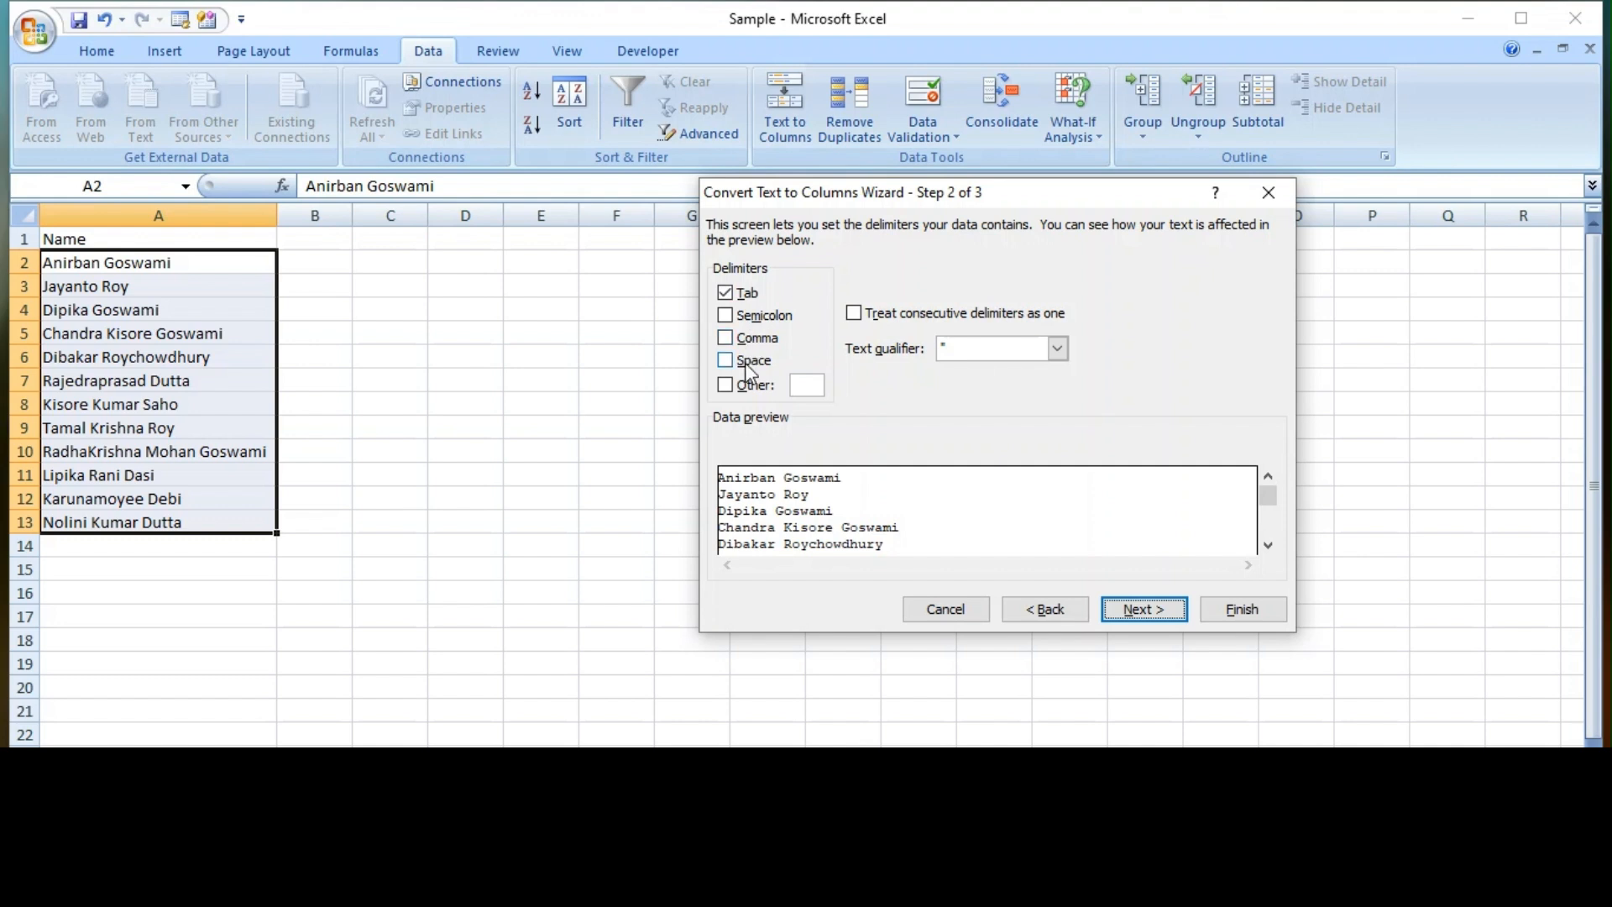
# Step: Enable Semicolon, Comma, Space and Other as additional delimiters, with "/" as the Other character
pyautogui.click(724, 387)
pyautogui.write('/')
pyautogui.press('BackSpace')
pyautogui.click(726, 316)
pyautogui.click(725, 338)
pyautogui.click(726, 360)
pyautogui.click(807, 385)
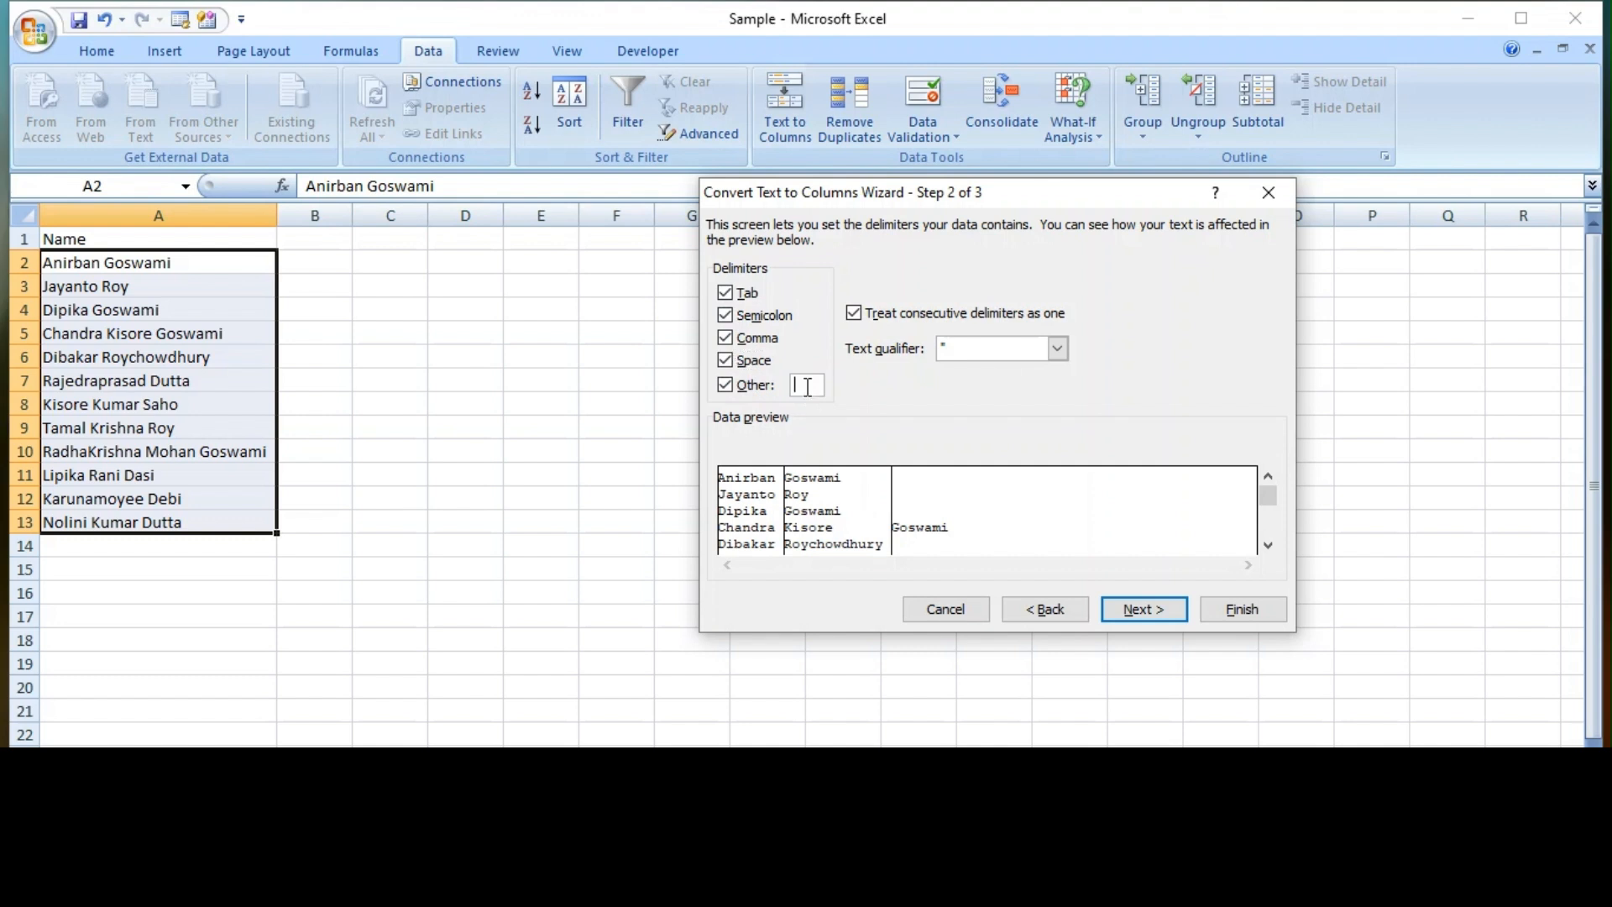
pyautogui.write('/')
# Step: Disable the Tab, Semicolon, Comma and Other delimiters, leaving only Space, and continue to the column format settings
pyautogui.click(727, 294)
pyautogui.click(726, 336)
pyautogui.click(725, 318)
pyautogui.click(725, 385)
pyautogui.click(817, 384)
pyautogui.press('BackSpace')
pyautogui.click(1155, 605)
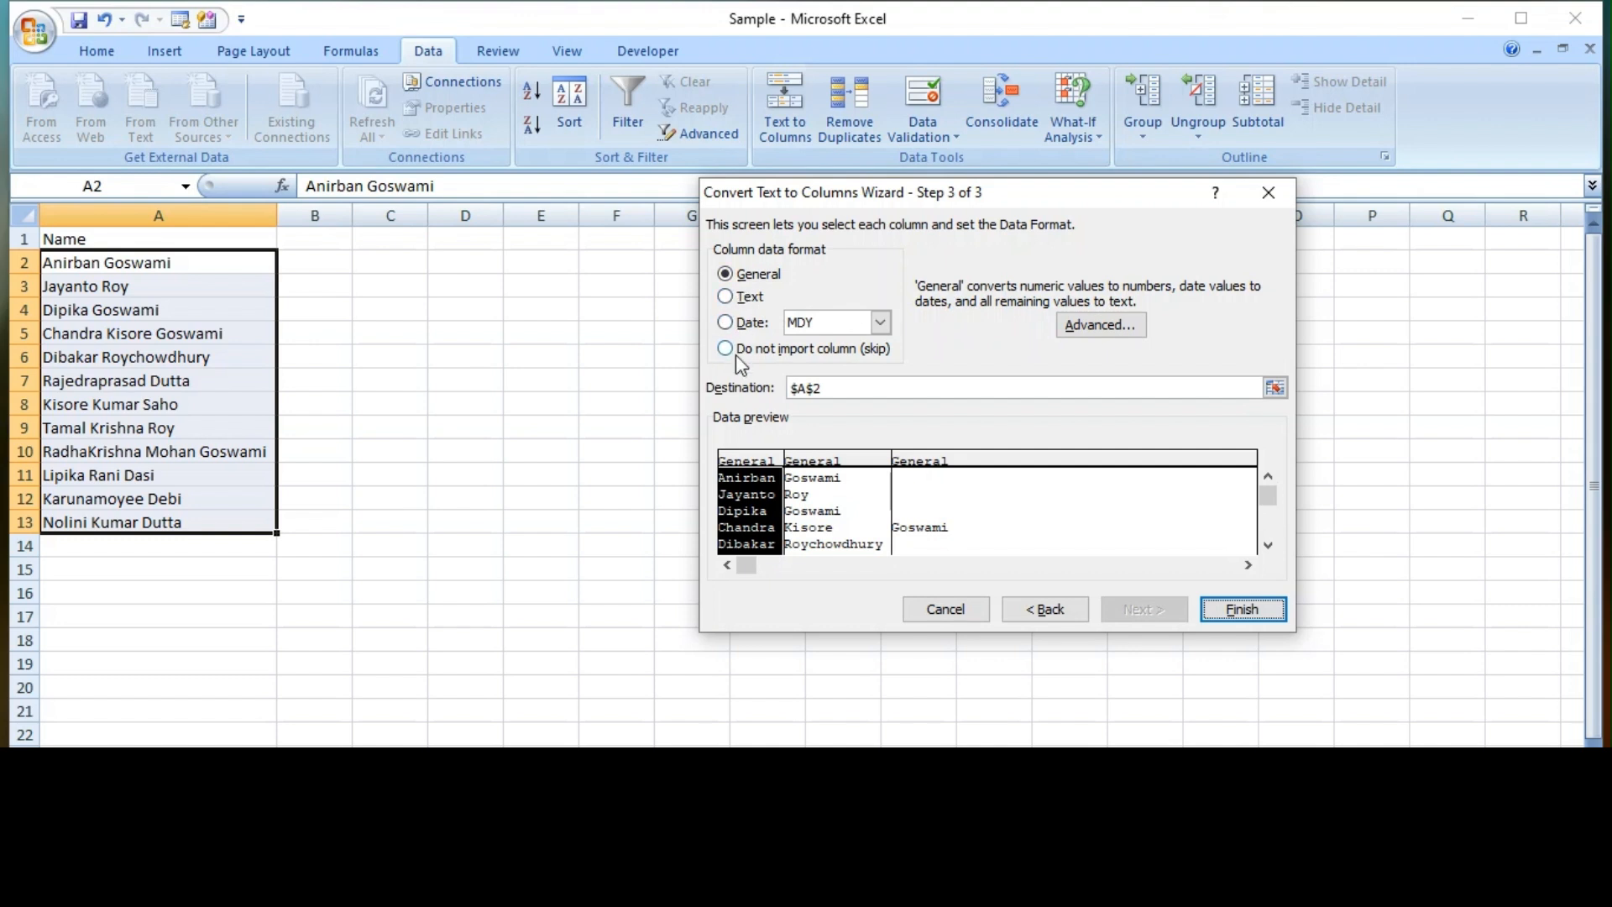
# Step: Try the Text and Date formats for the first column, view the date orders, and return it to General
pyautogui.click(726, 297)
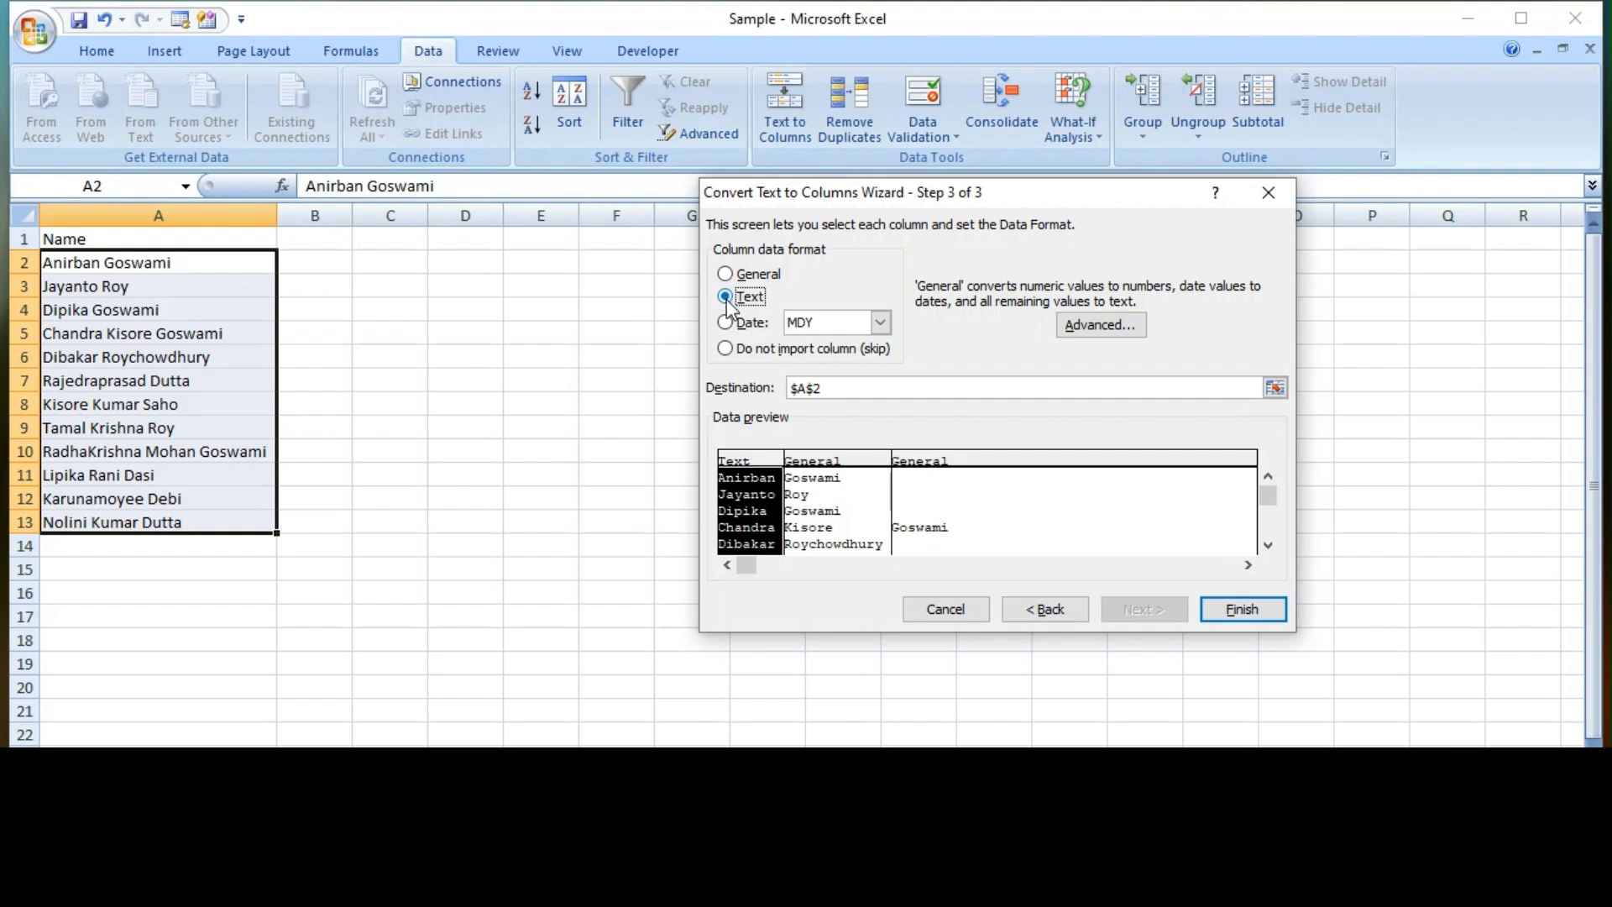
pyautogui.click(726, 325)
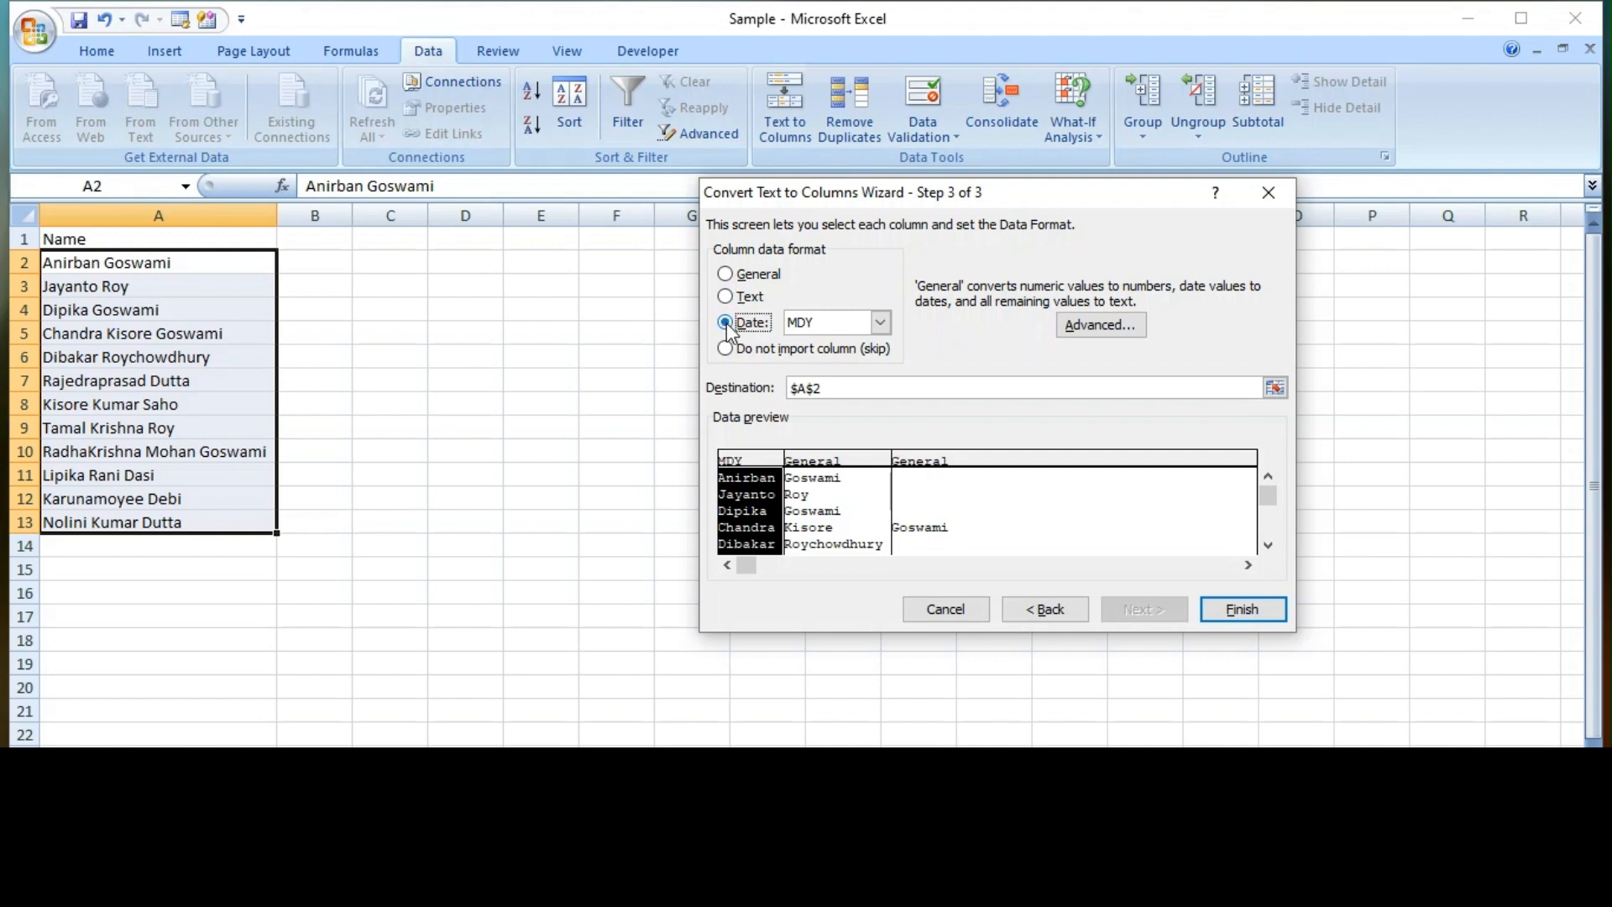
pyautogui.click(879, 324)
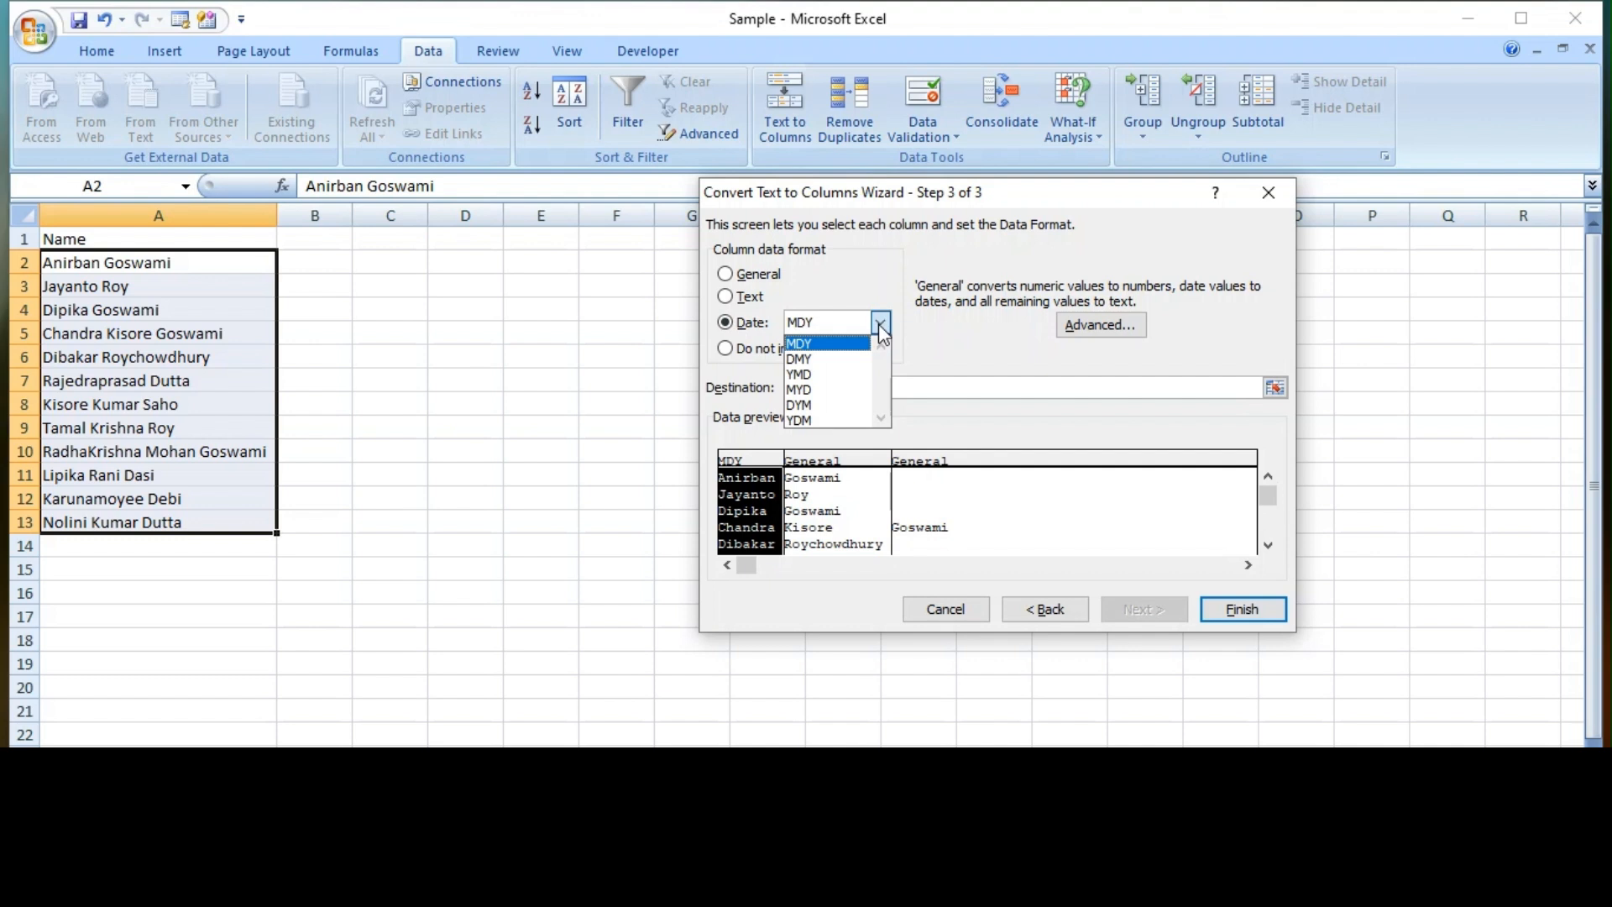
pyautogui.click(878, 324)
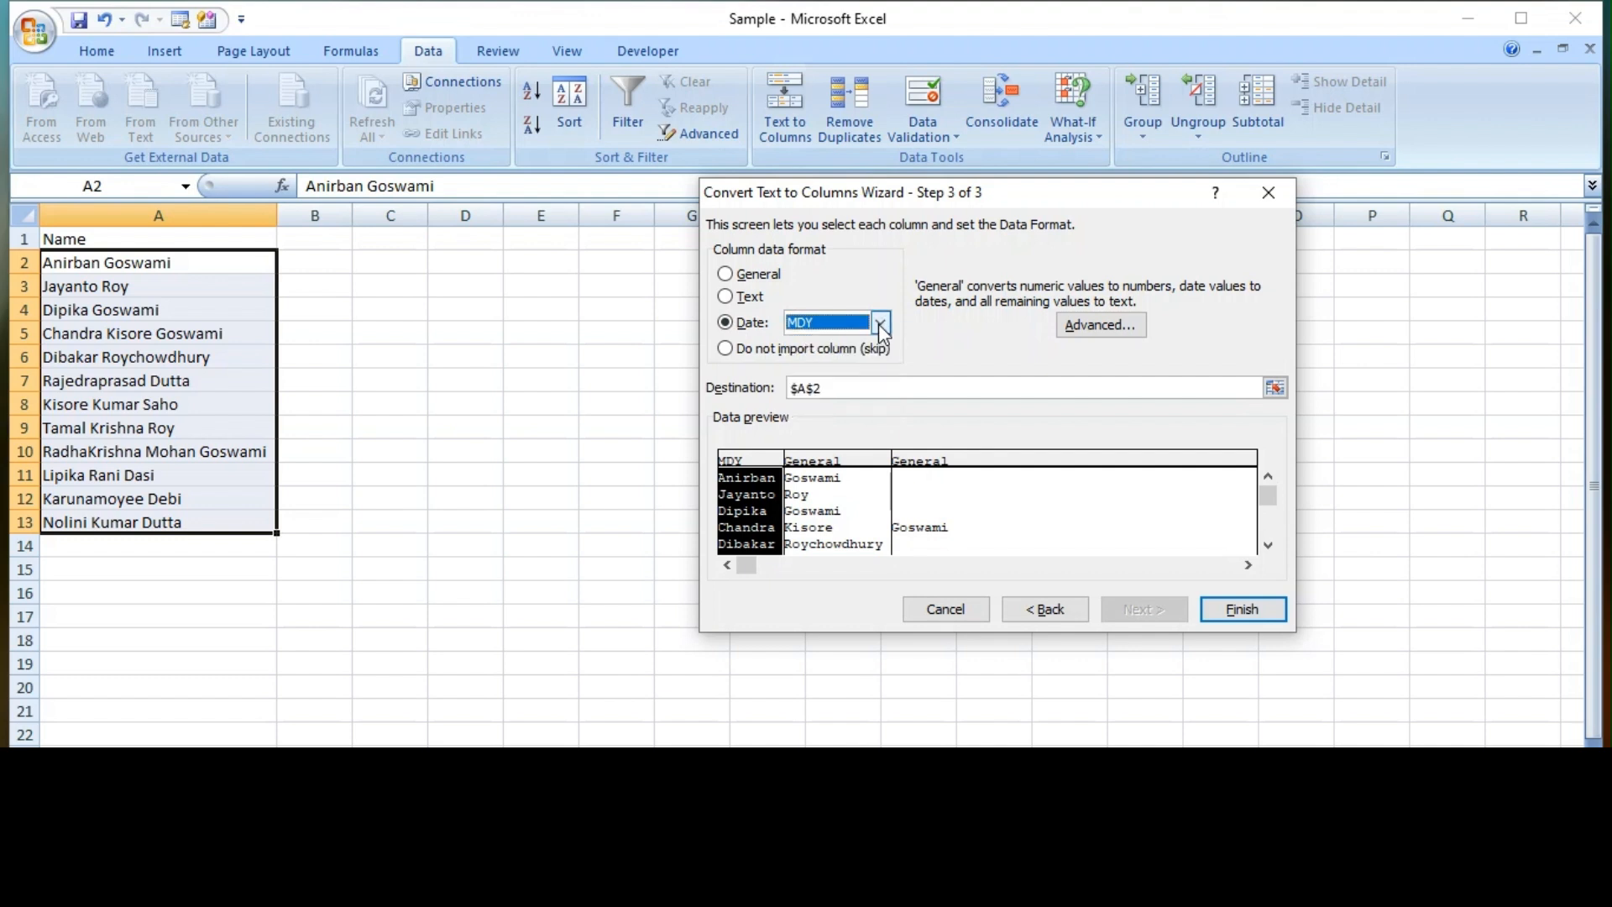
pyautogui.click(724, 274)
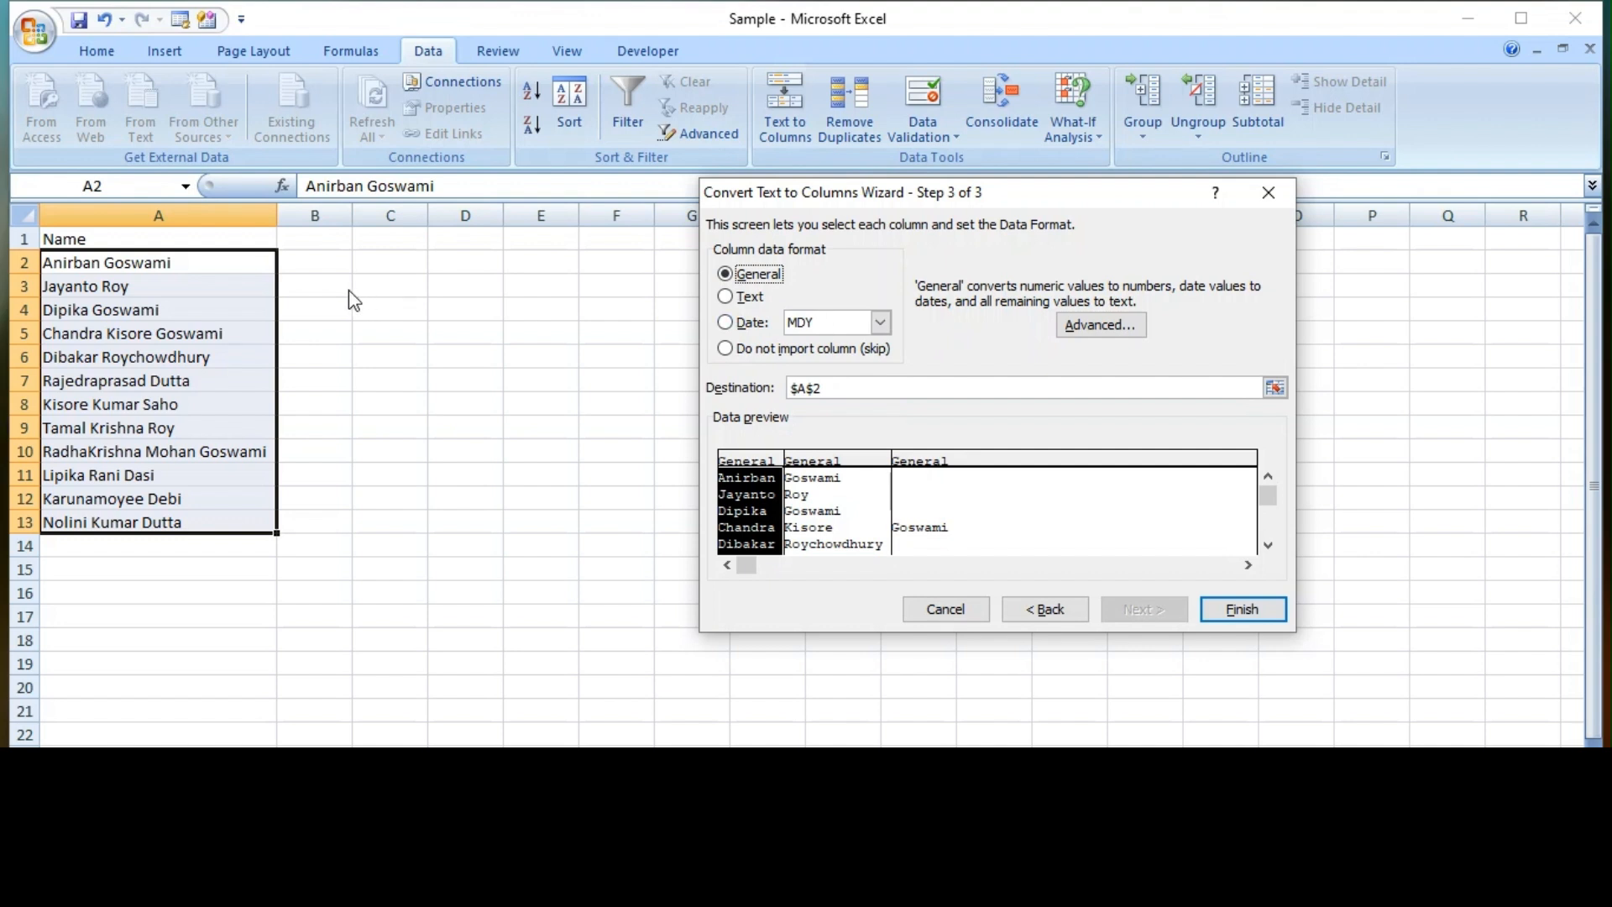
# Step: Replace the destination with cell B2 and finish splitting the names into columns
pyautogui.click(829, 390)
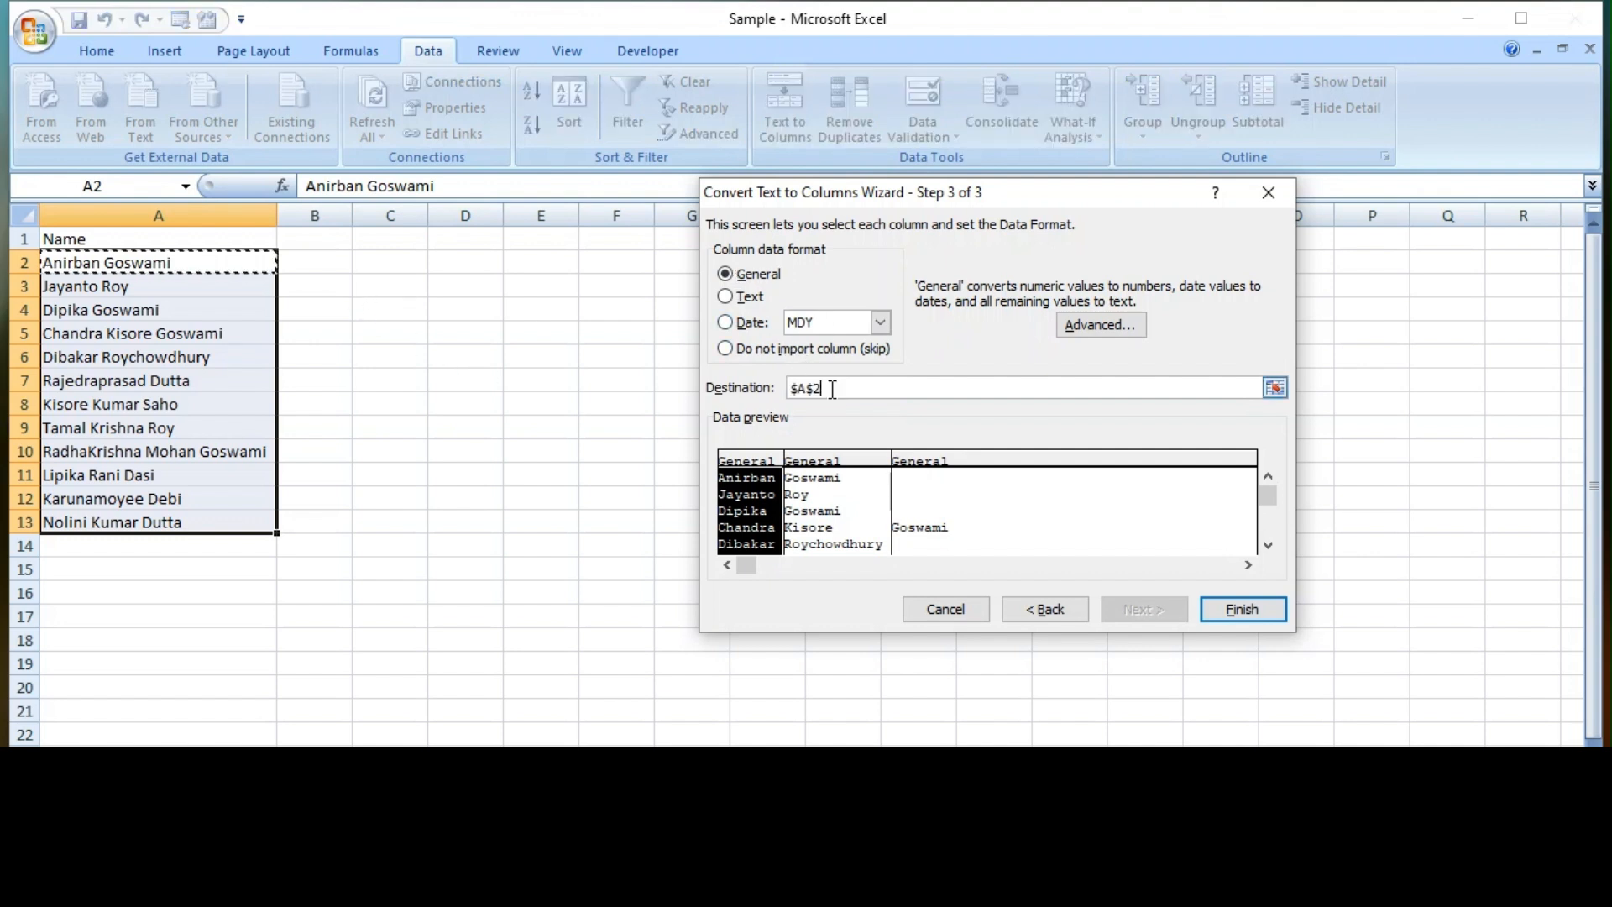
pyautogui.press('BackSpace')
pyautogui.press('BackSpace')
pyautogui.press('BackSpace')
pyautogui.press('BackSpace')
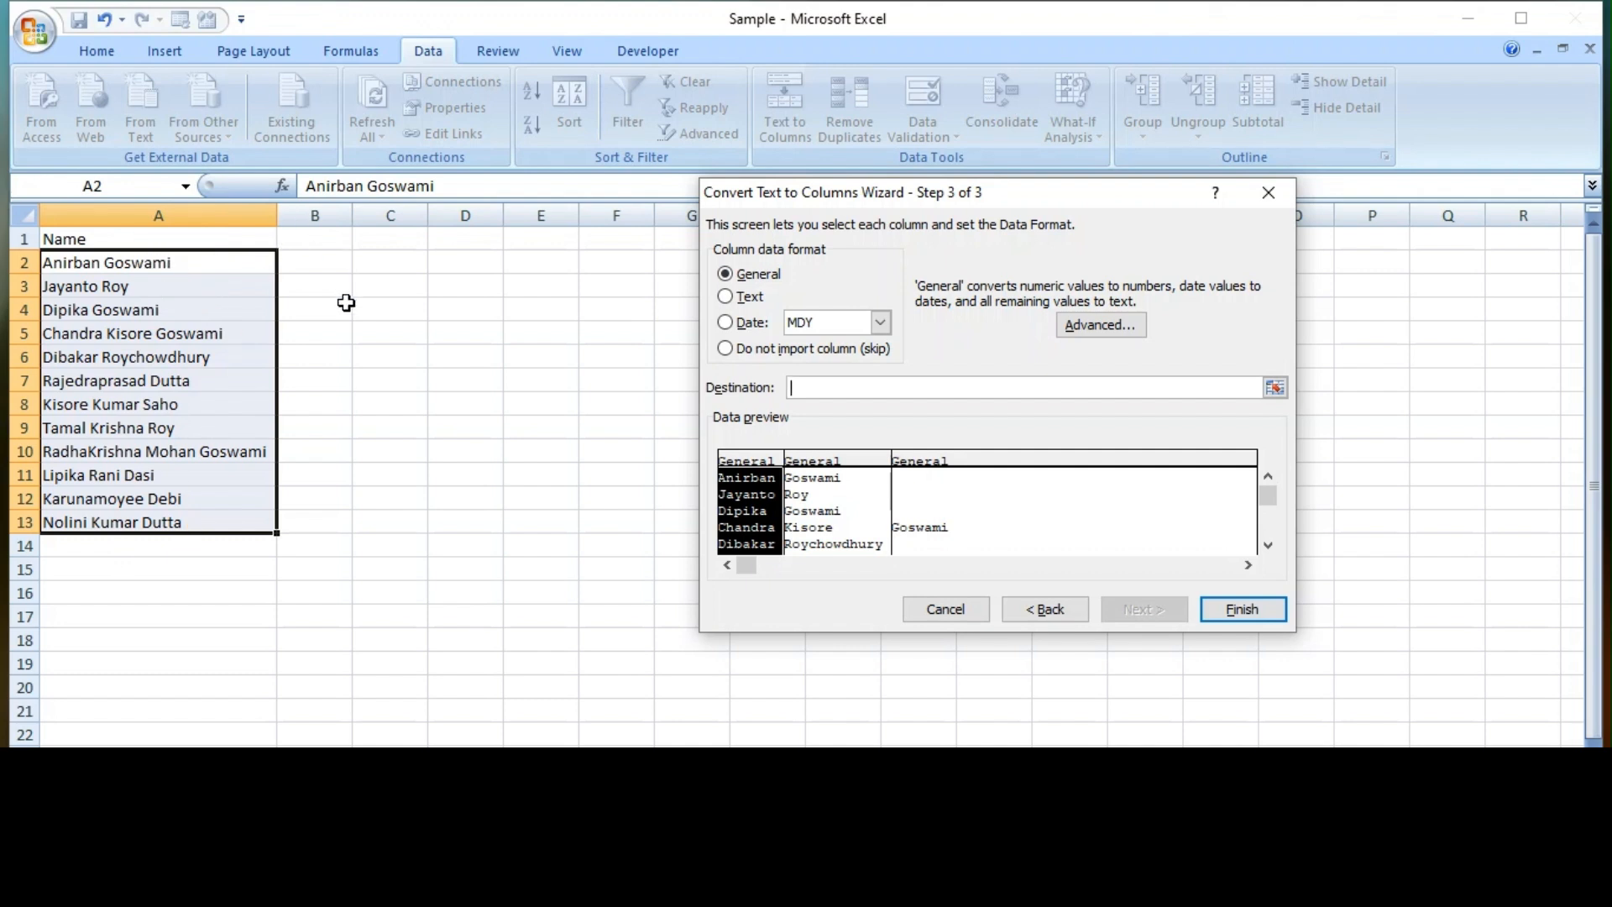
pyautogui.click(315, 263)
pyautogui.click(1235, 606)
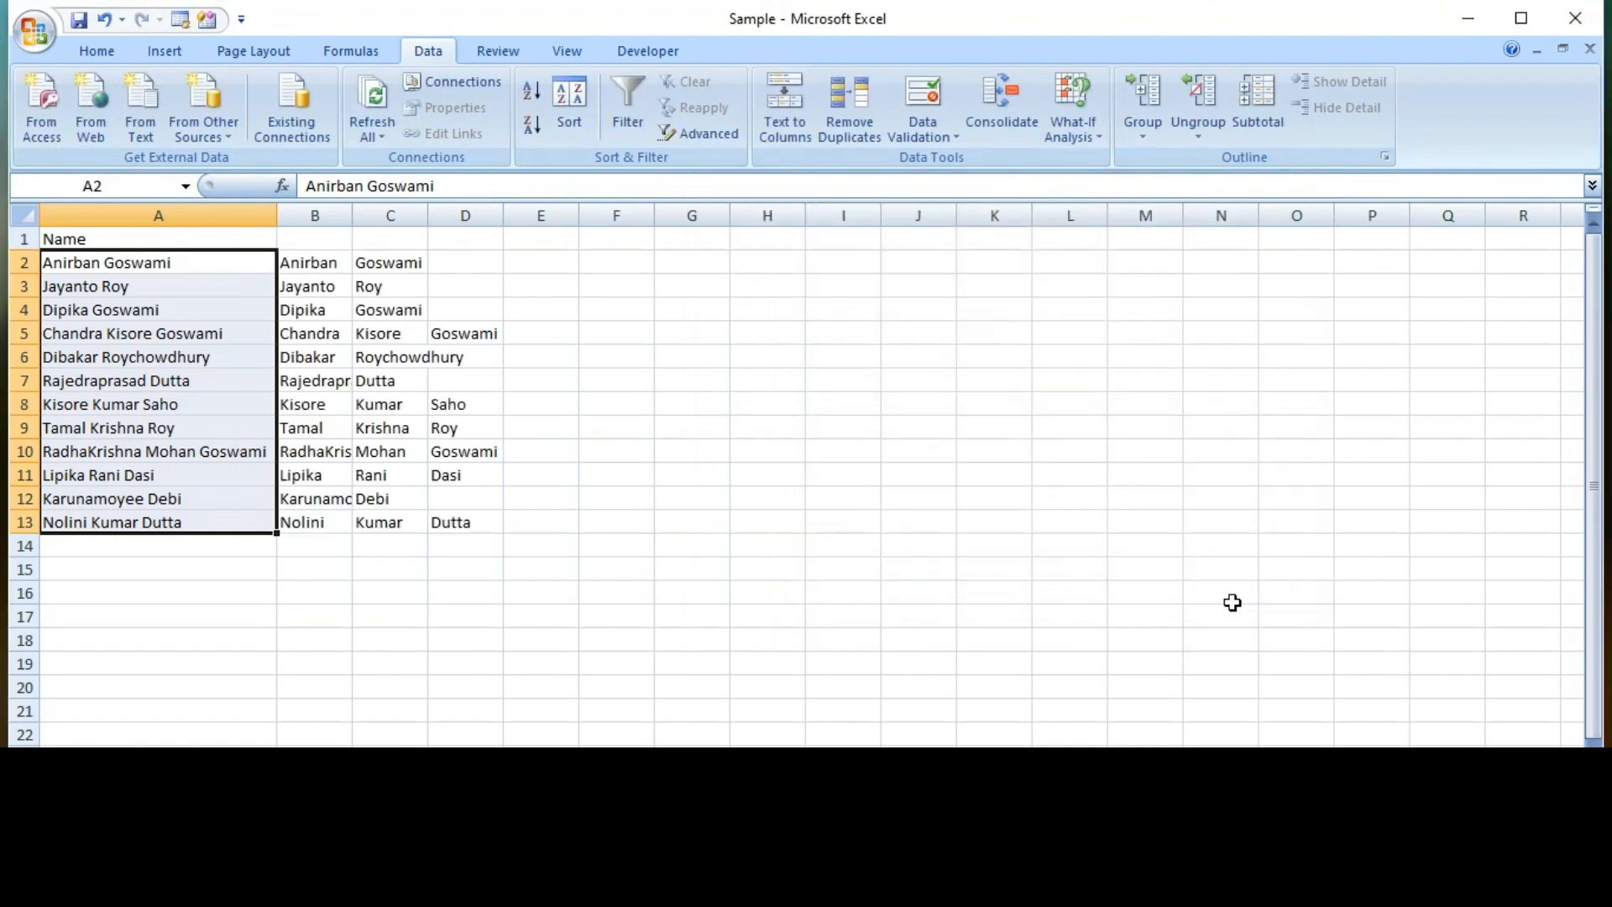
# Step: Examine how the two-part and three-part names were split across columns B, C and D
pyautogui.click(294, 263)
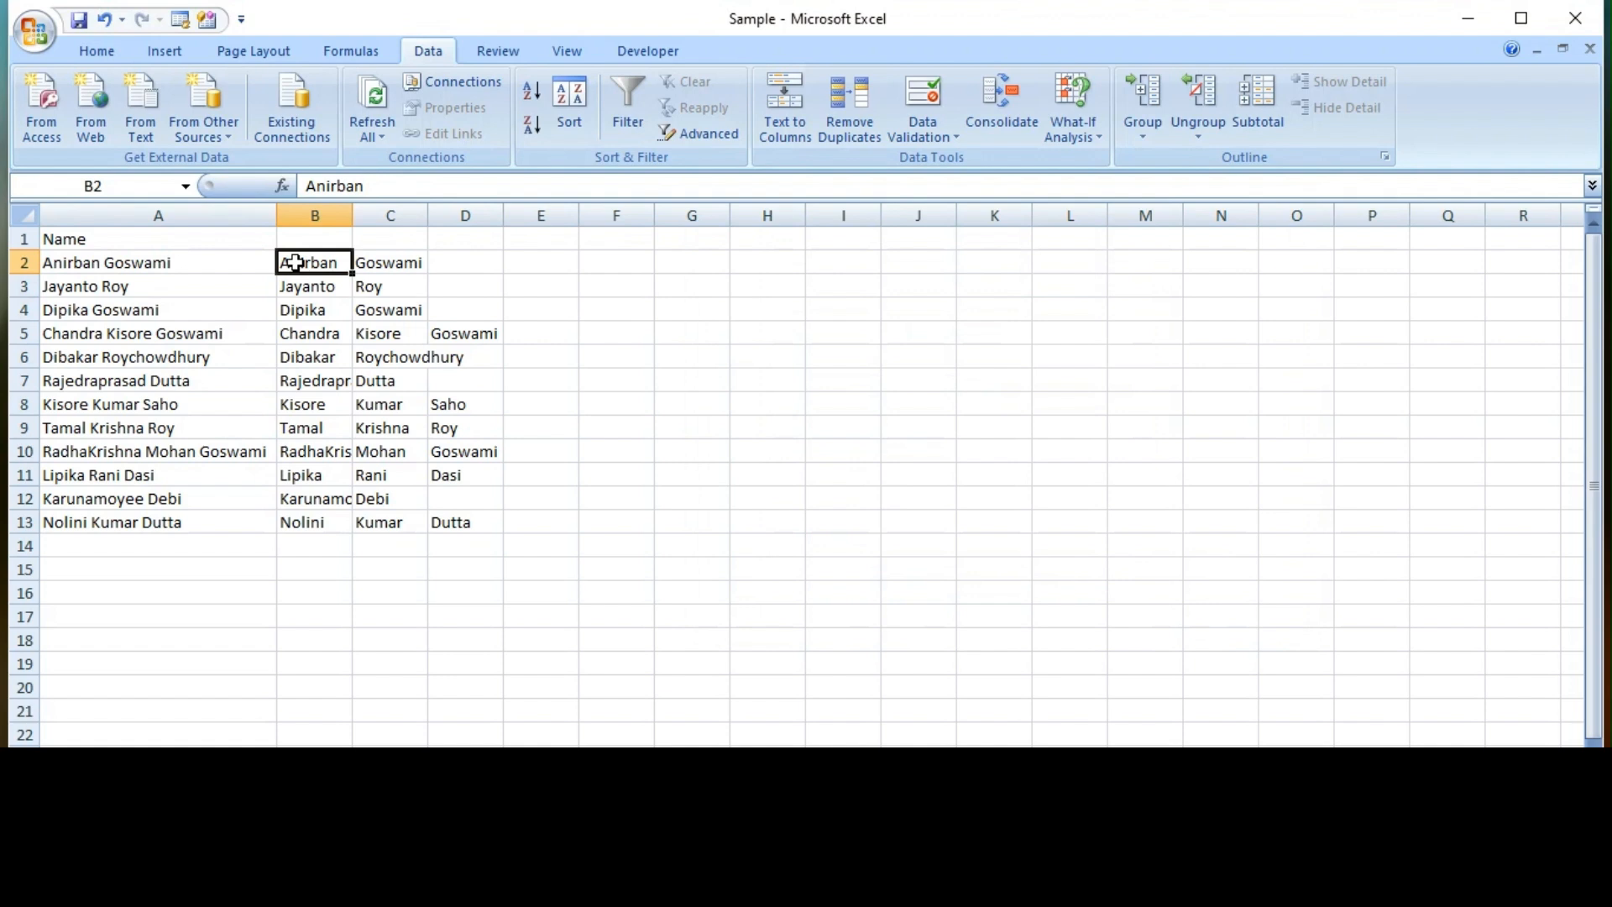
pyautogui.press('Right')
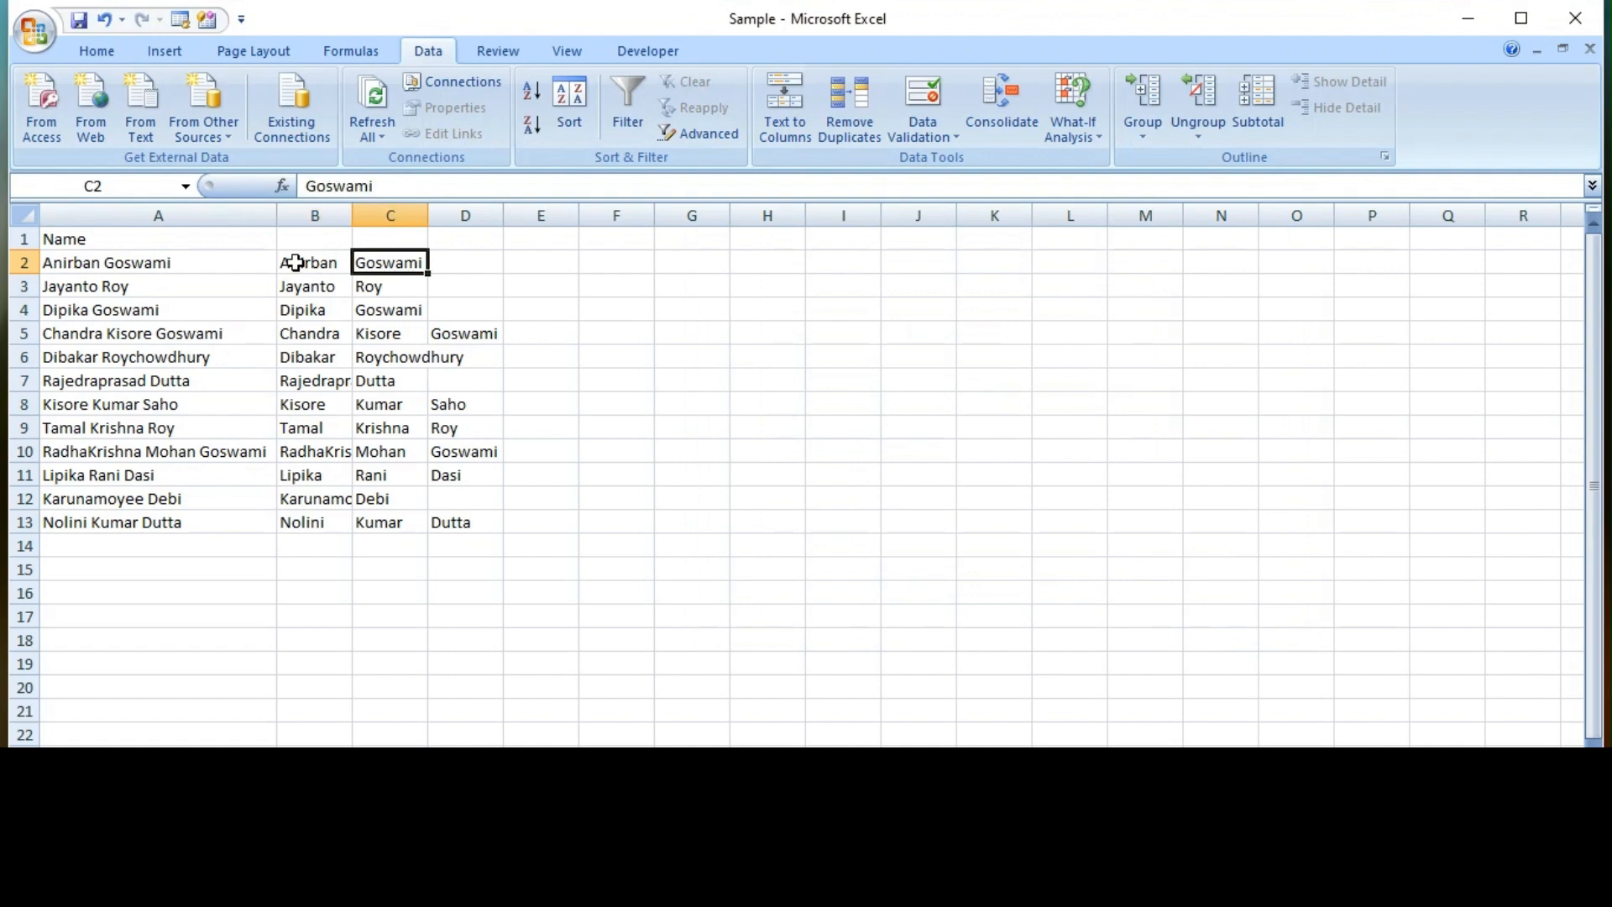
pyautogui.press('Left')
pyautogui.press('Right')
pyautogui.press('Down')
pyautogui.press('Left')
pyautogui.press('Right')
pyautogui.press('Left')
pyautogui.press('Down')
pyautogui.press('Right')
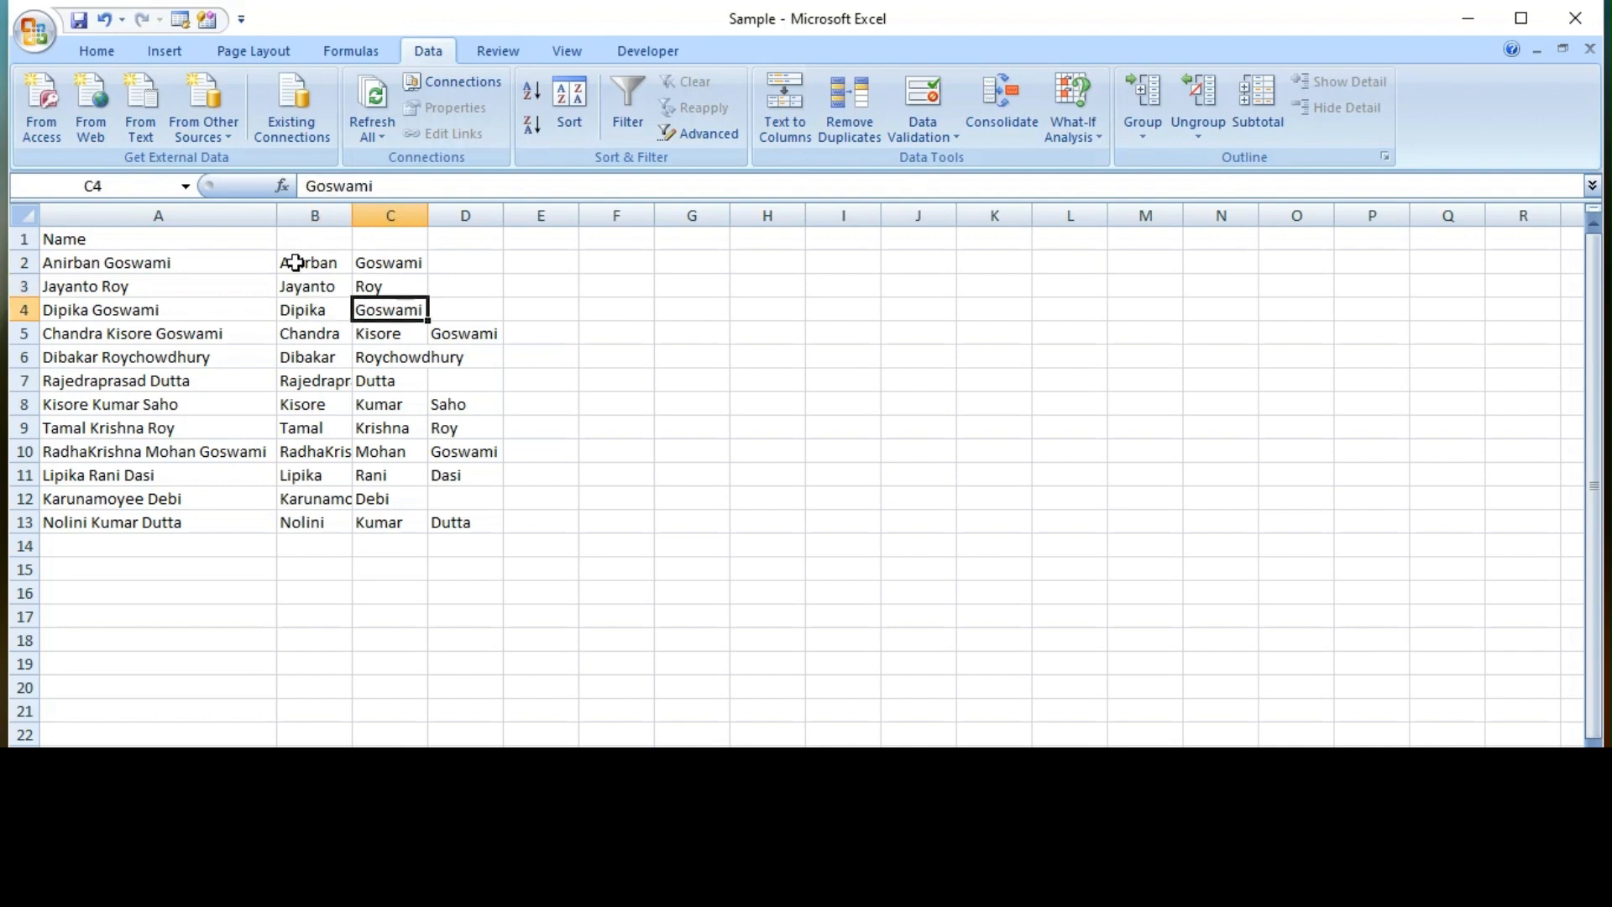
pyautogui.press('Left')
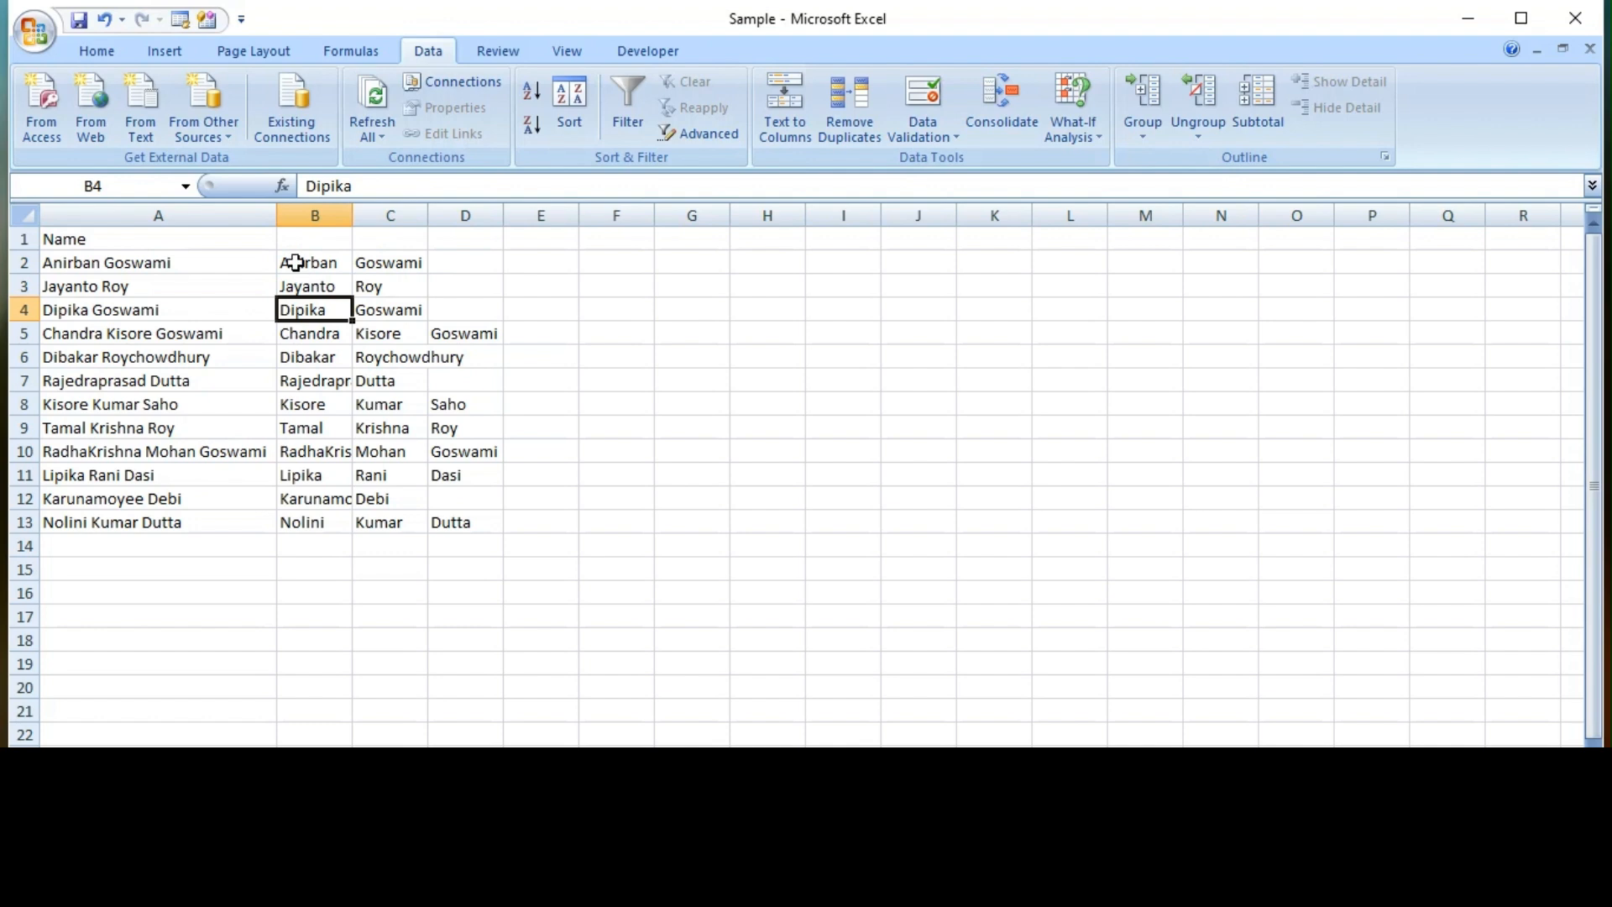
pyautogui.press('Down')
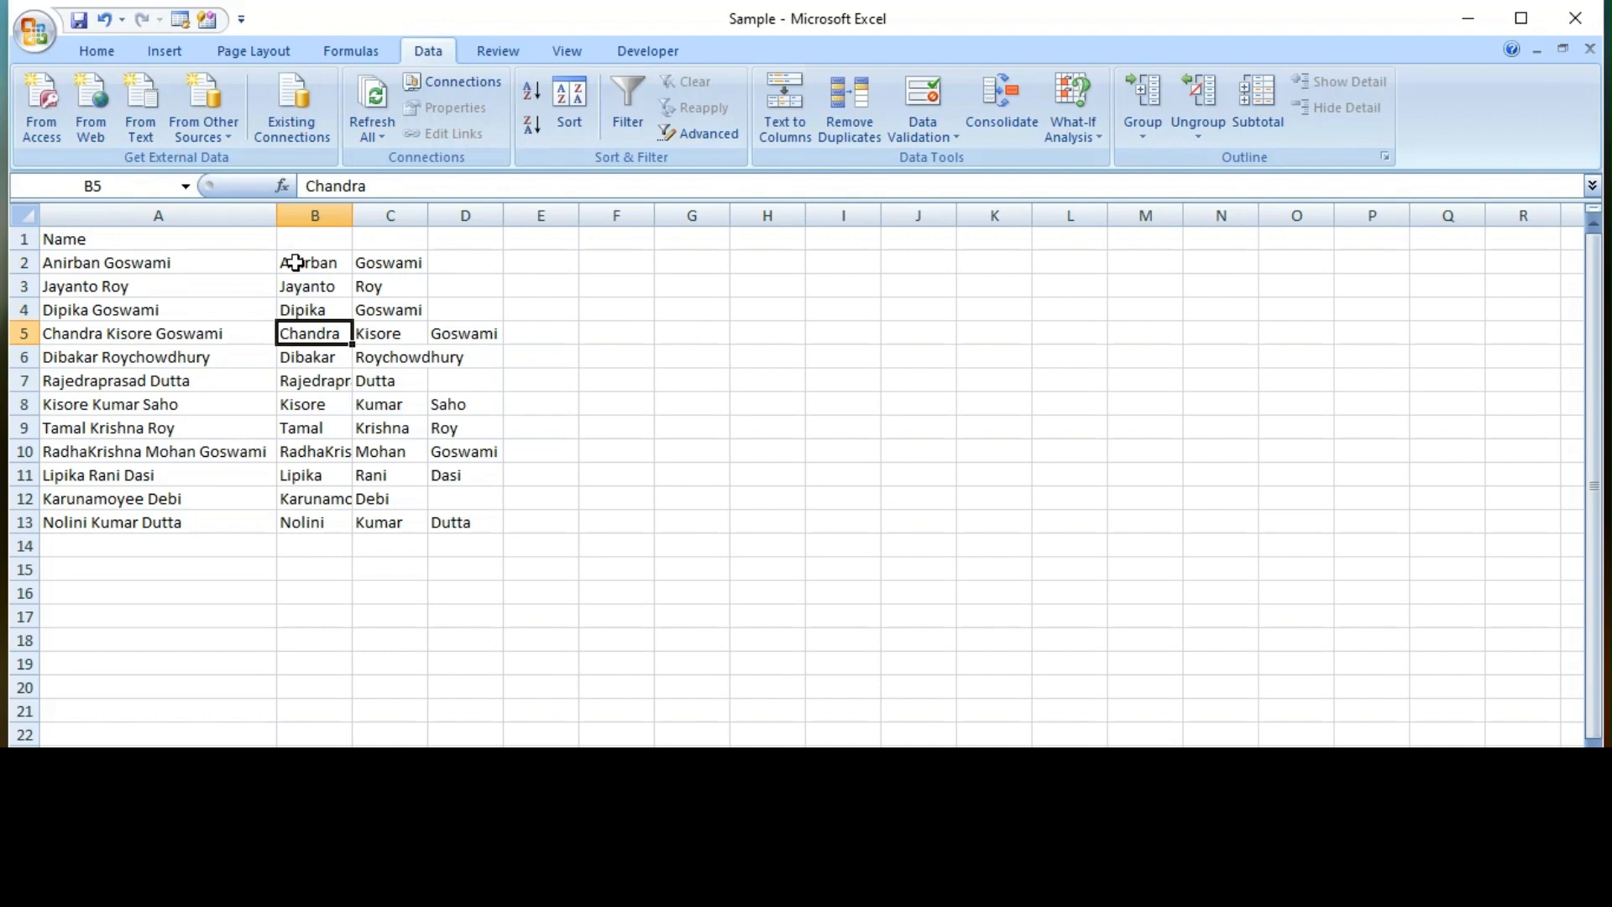
pyautogui.press('Right')
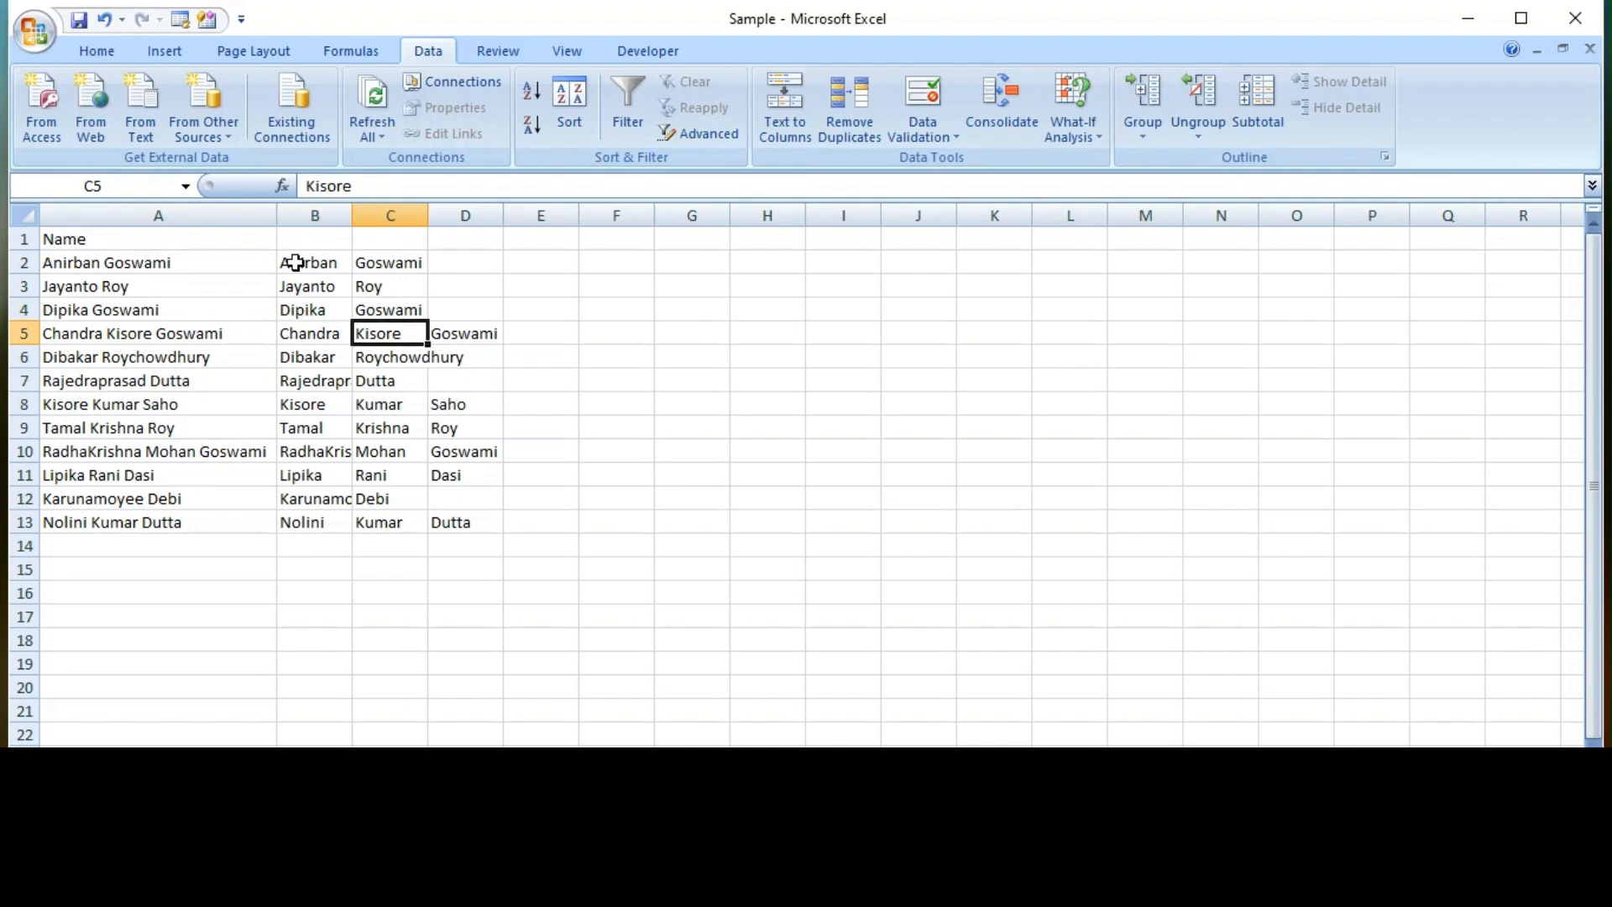
pyautogui.press('Right')
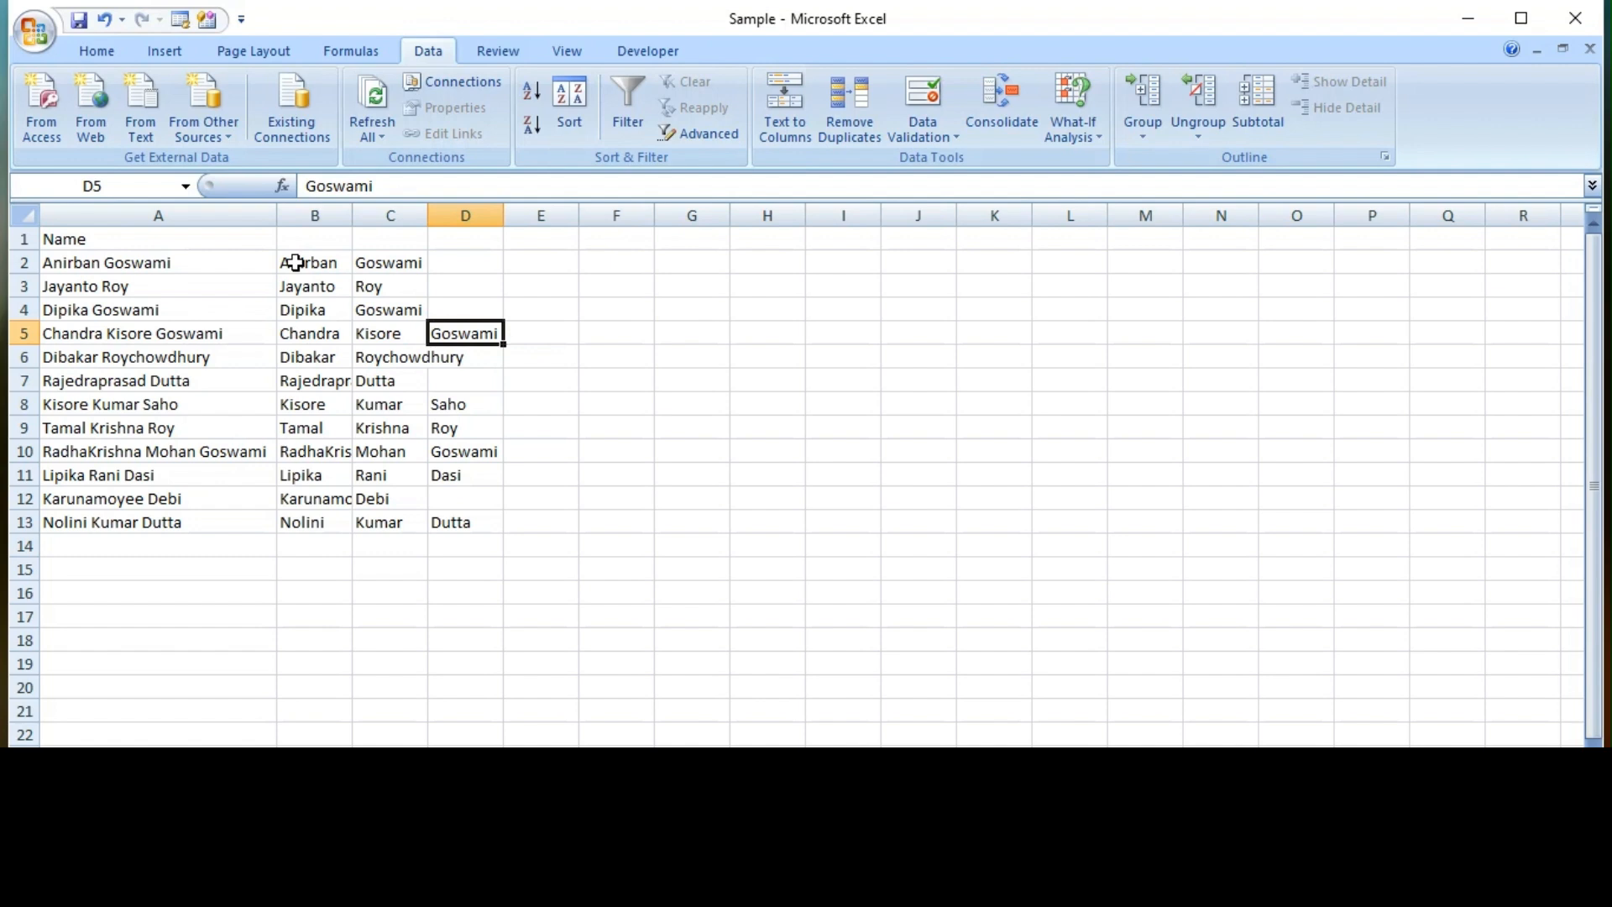
pyautogui.press('Left')
pyautogui.press('Up')
pyautogui.press('Up')
pyautogui.press('Up')
pyautogui.press('Down')
pyautogui.press('Down')
pyautogui.press('Down')
pyautogui.press('Down')
pyautogui.press('Down')
pyautogui.press('Up')
pyautogui.press('Up')
pyautogui.press('Up')
pyautogui.press('Up')
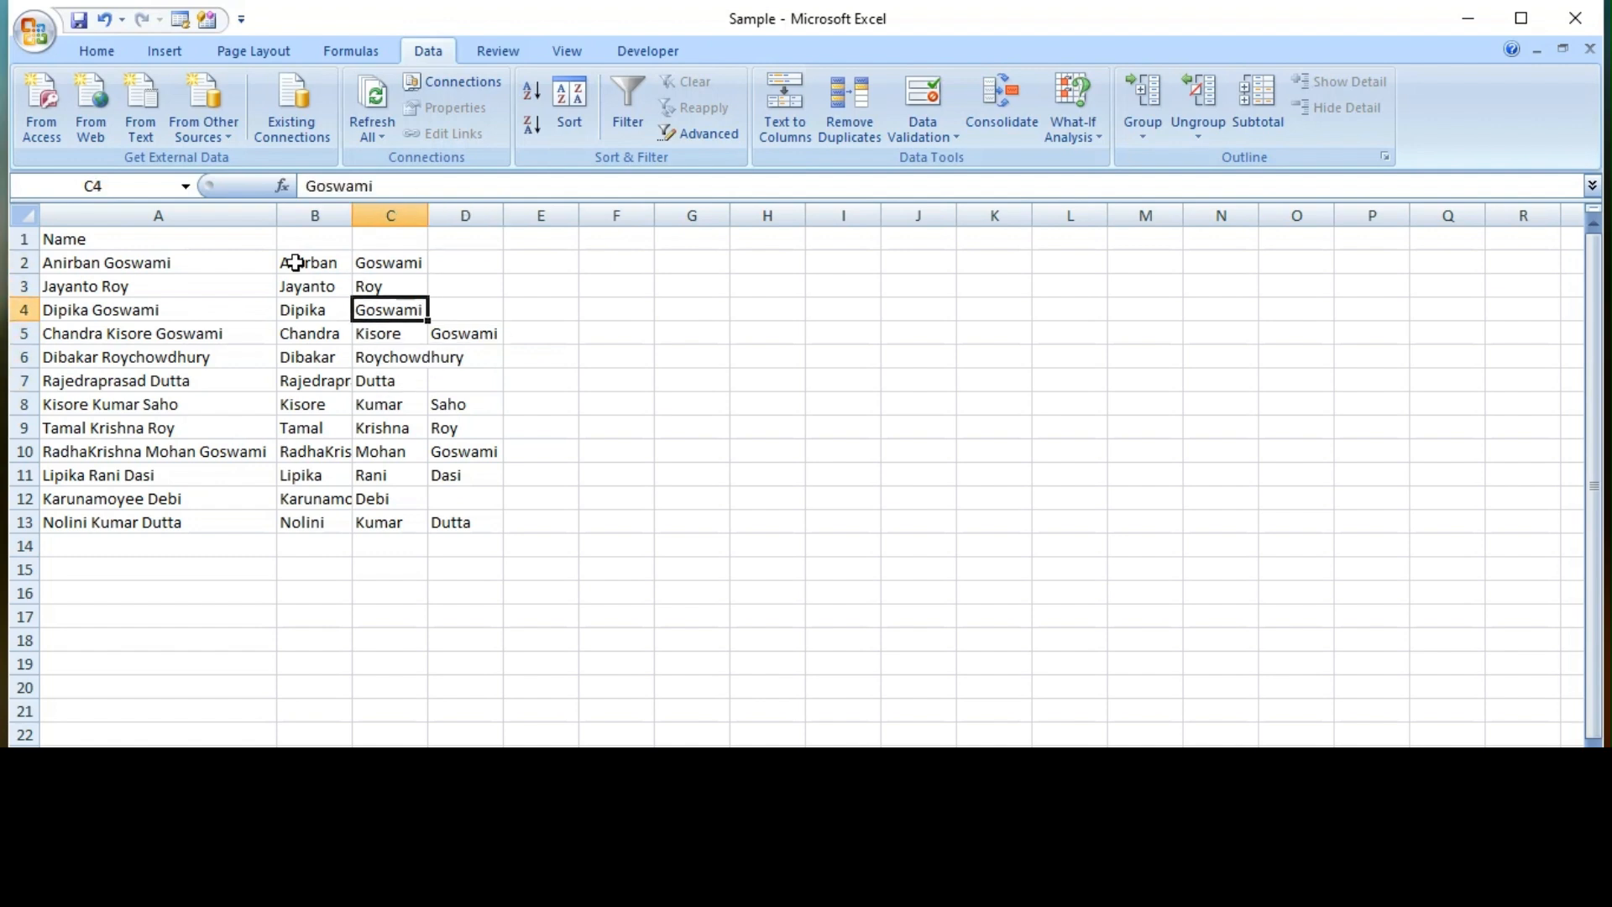
pyautogui.press('Up')
pyautogui.press('Right')
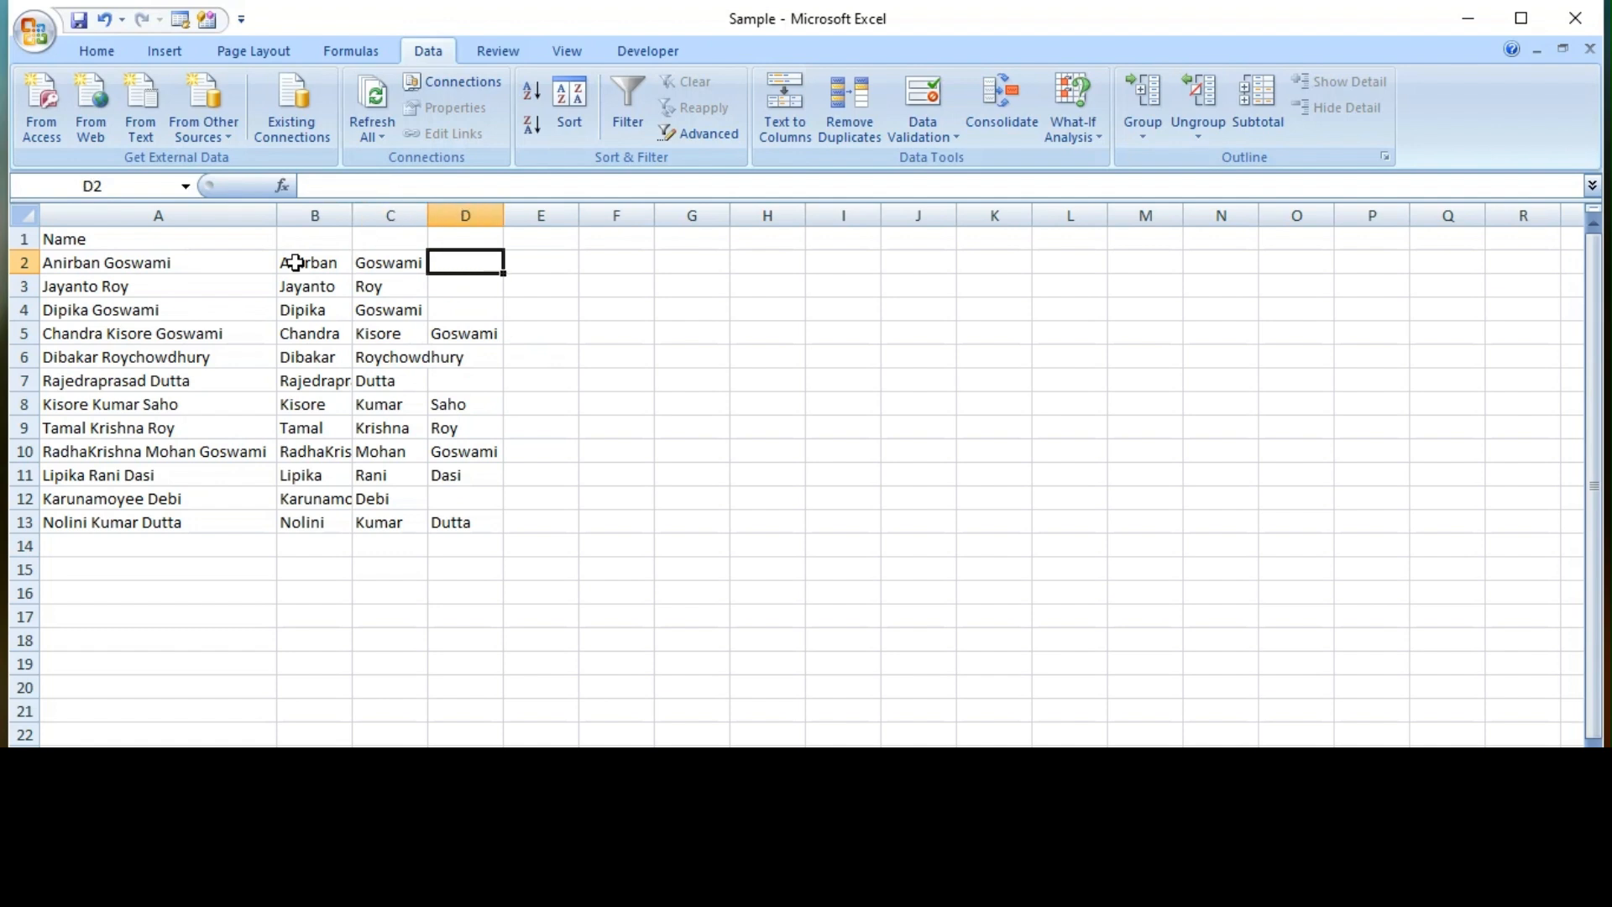
# Step: Clear the split name parts from cells B2:D13
pyautogui.press('Left')
pyautogui.press('Left')
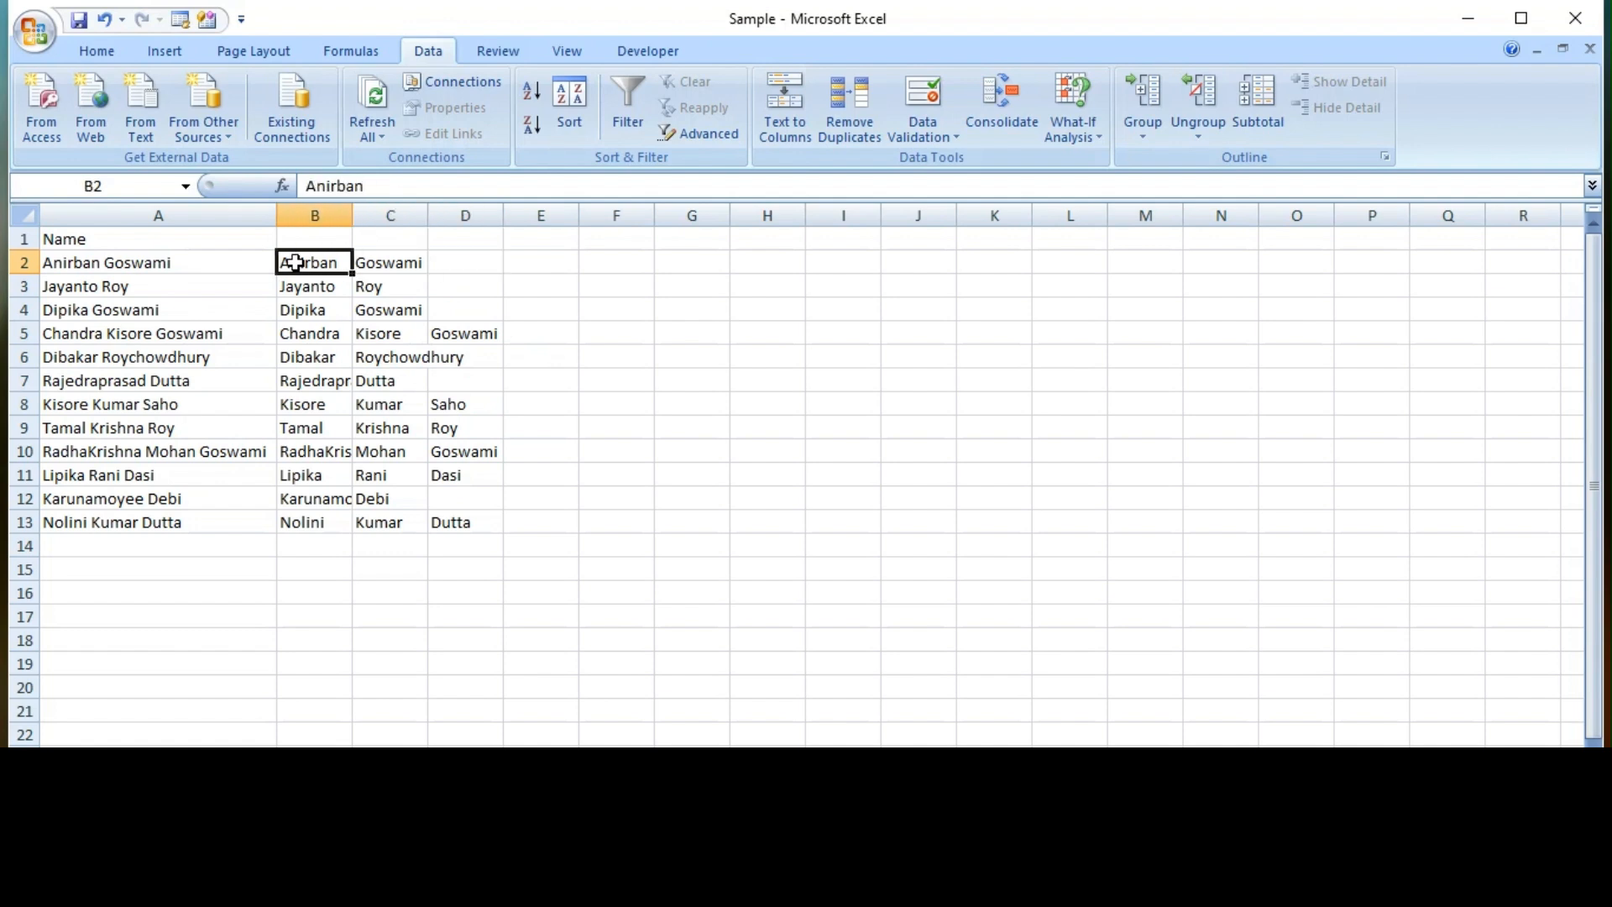
pyautogui.hotkey('ctrl', 'shift', 'Down')
pyautogui.hotkey('shift', 'Right')
pyautogui.hotkey('shift', 'Right')
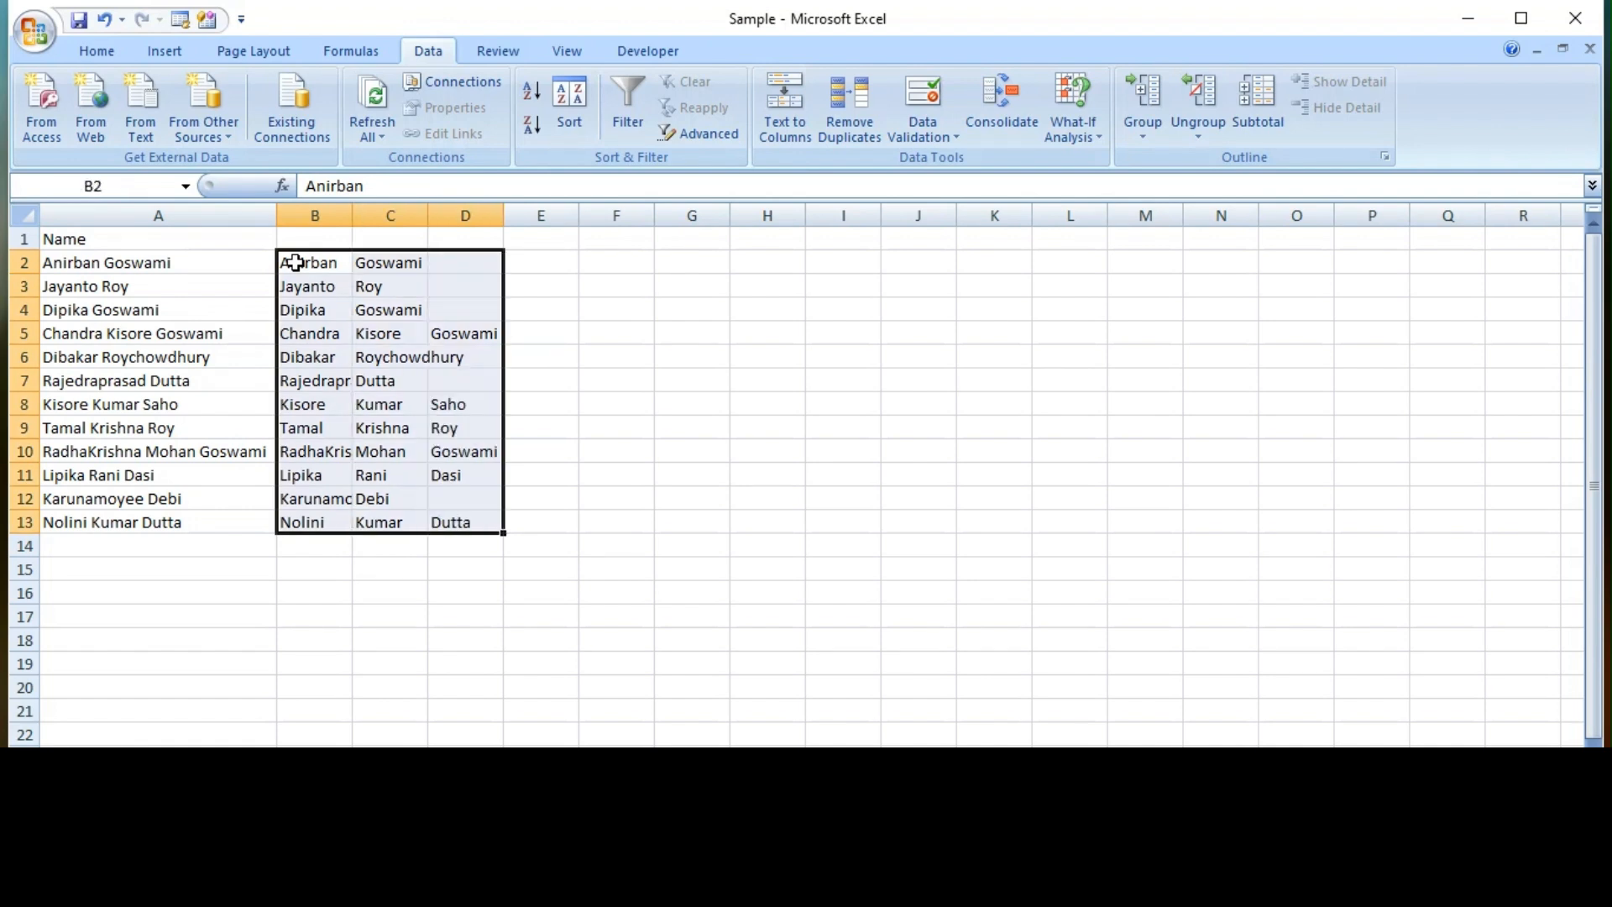
pyautogui.press('Delete')
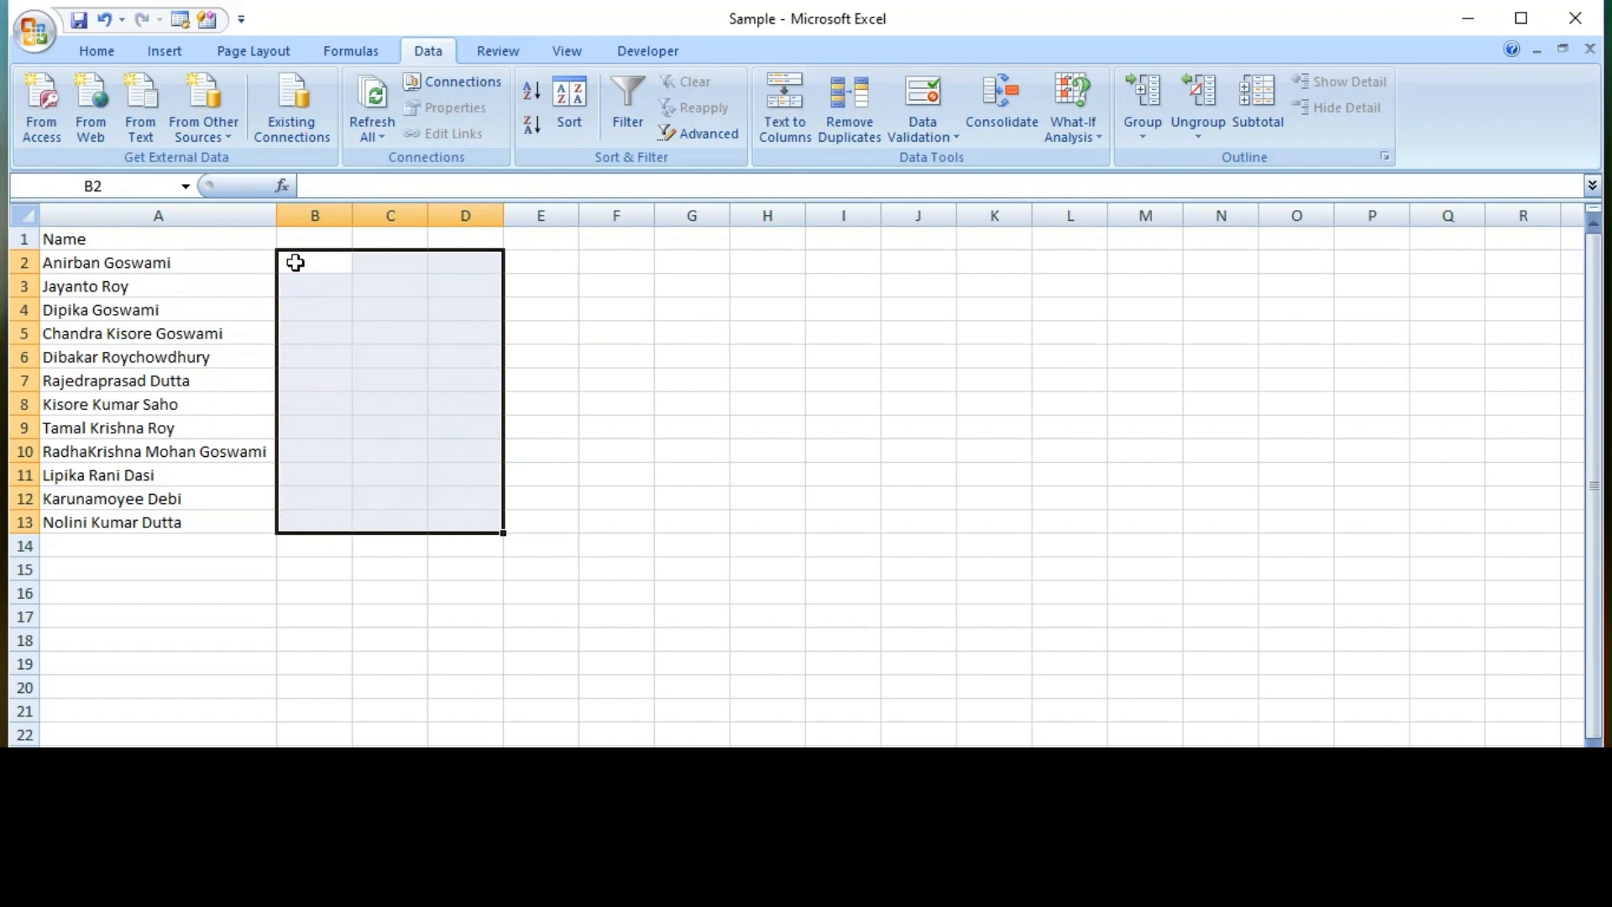
# Step: Enter the formula =LEFT(A2,FIND(" ",A2)-1) in cell B2 to extract the first name
pyautogui.click(295, 263)
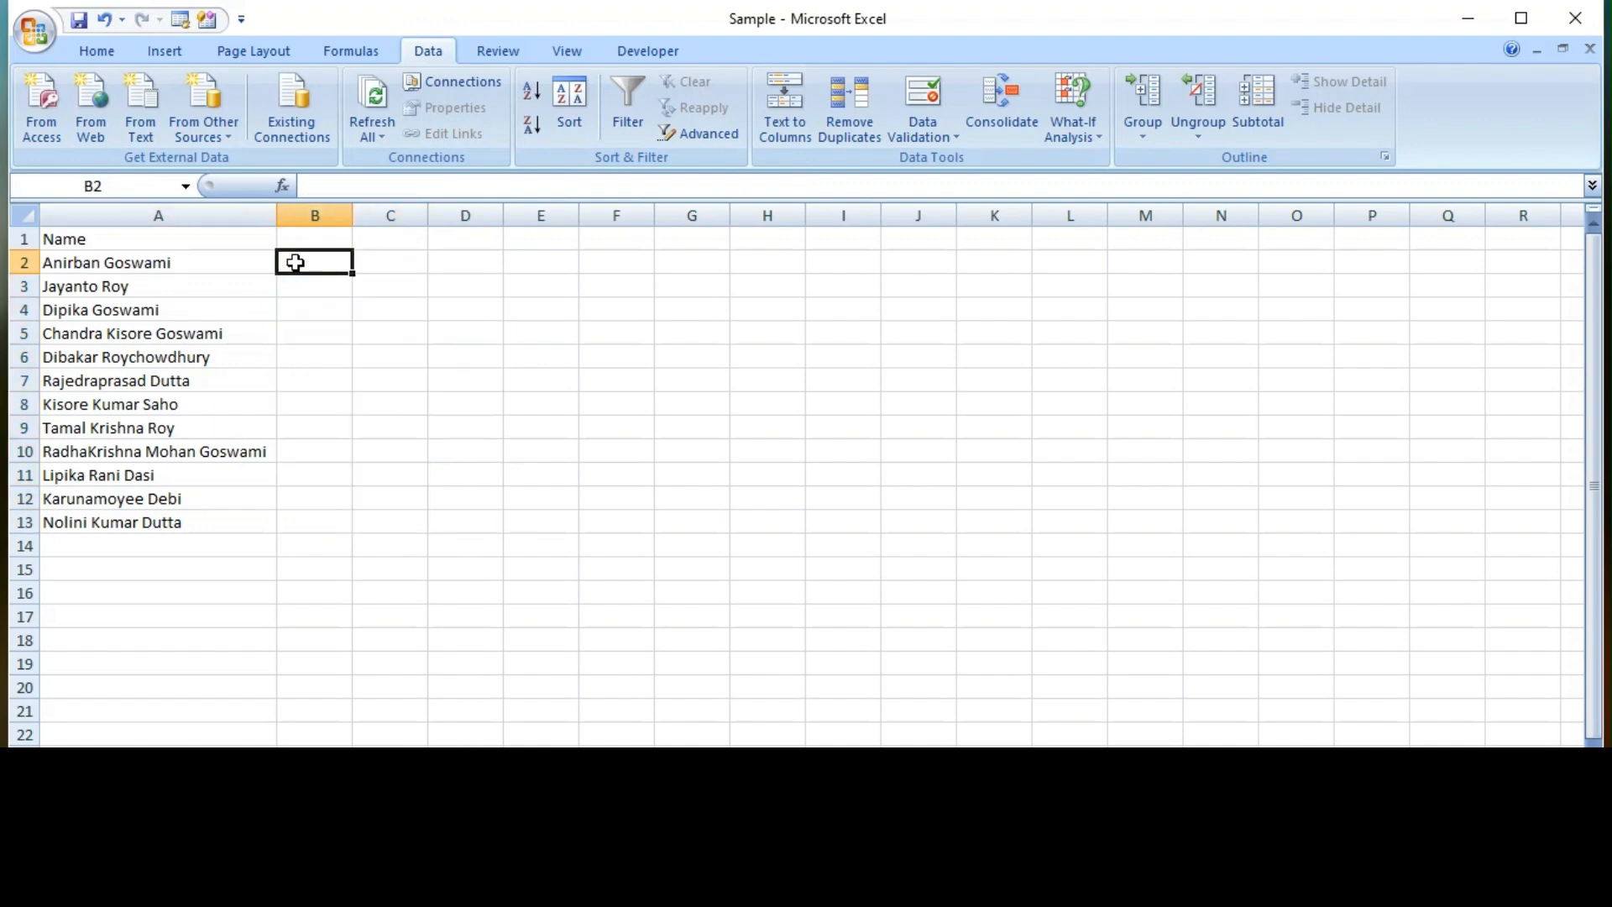
pyautogui.write('=lef')
pyautogui.press('Tab')
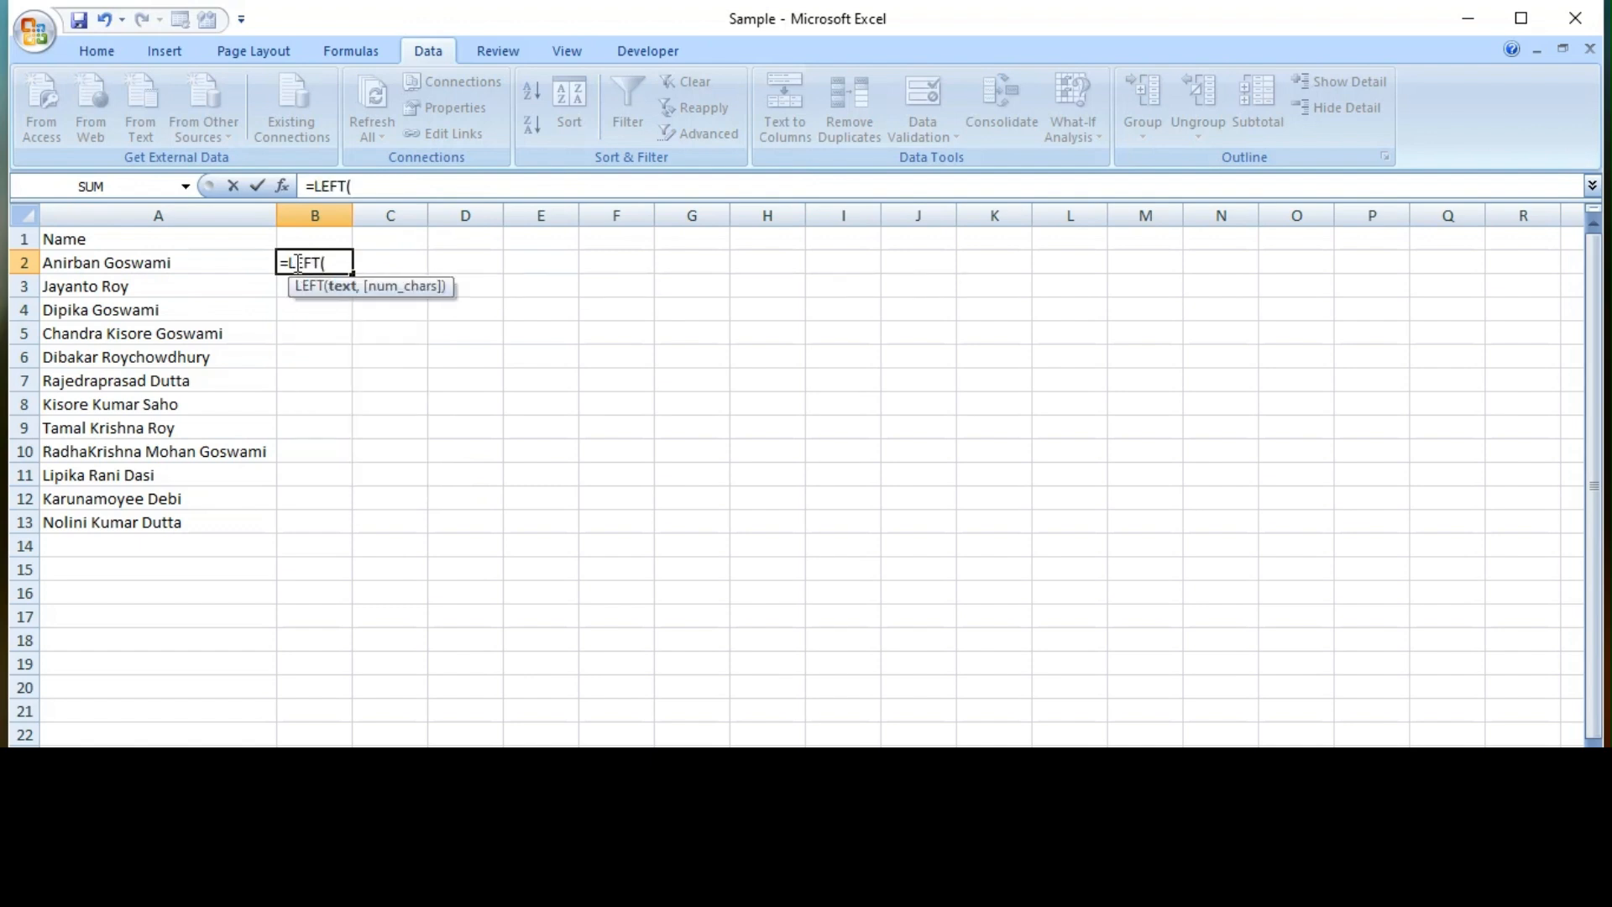
pyautogui.press('Left')
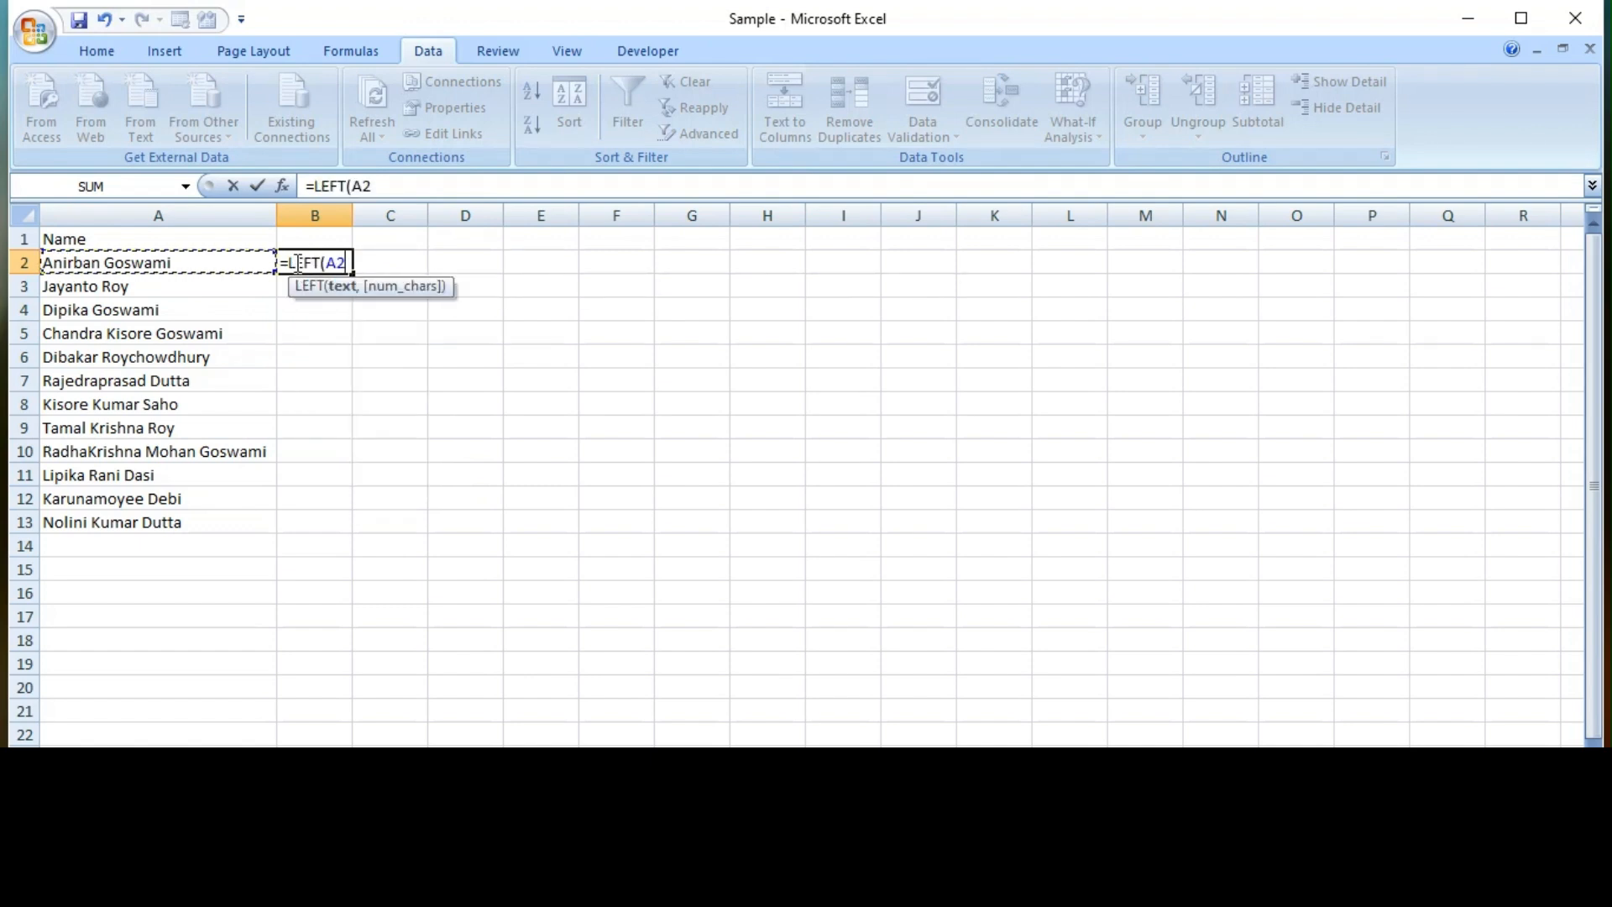
pyautogui.write(',')
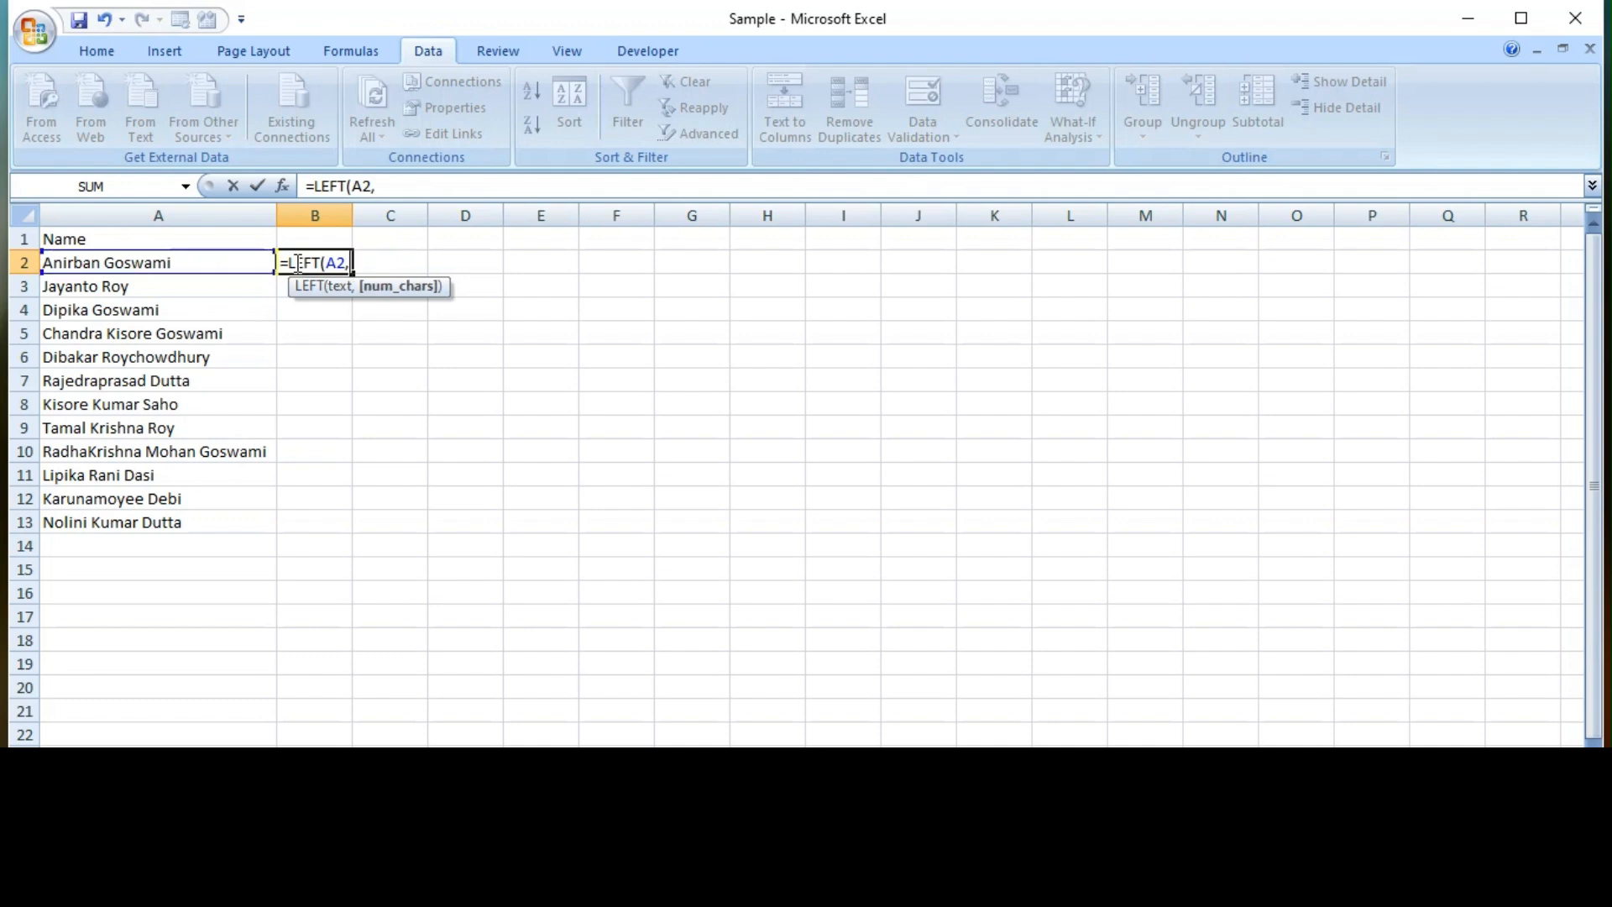
pyautogui.write('find')
pyautogui.press('Tab')
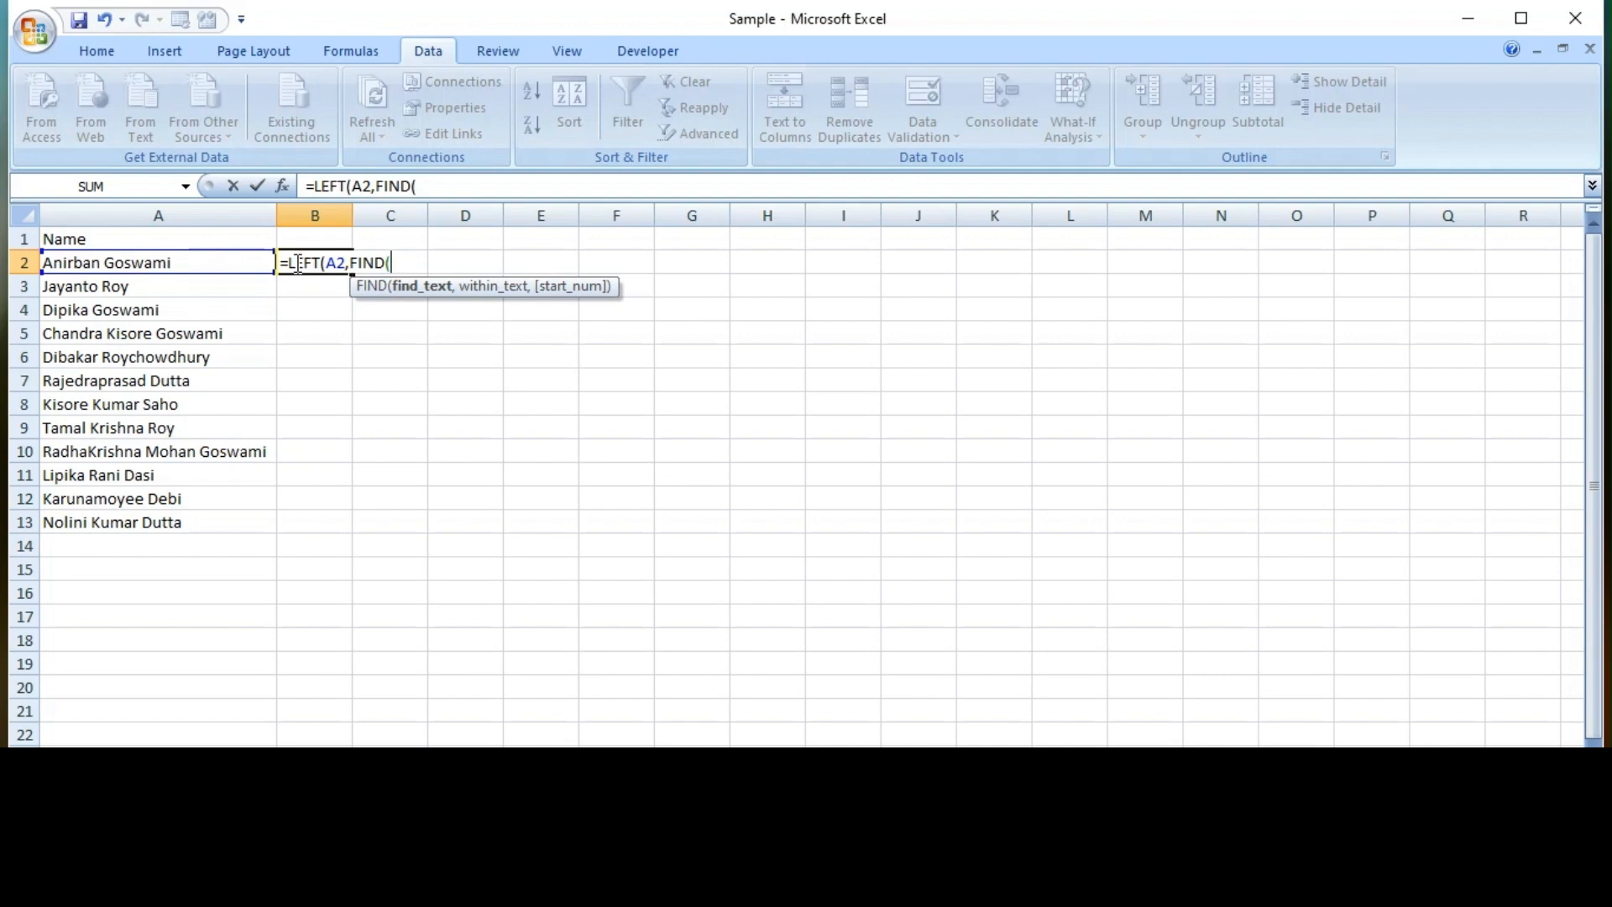
pyautogui.write('" "')
pyautogui.write(',')
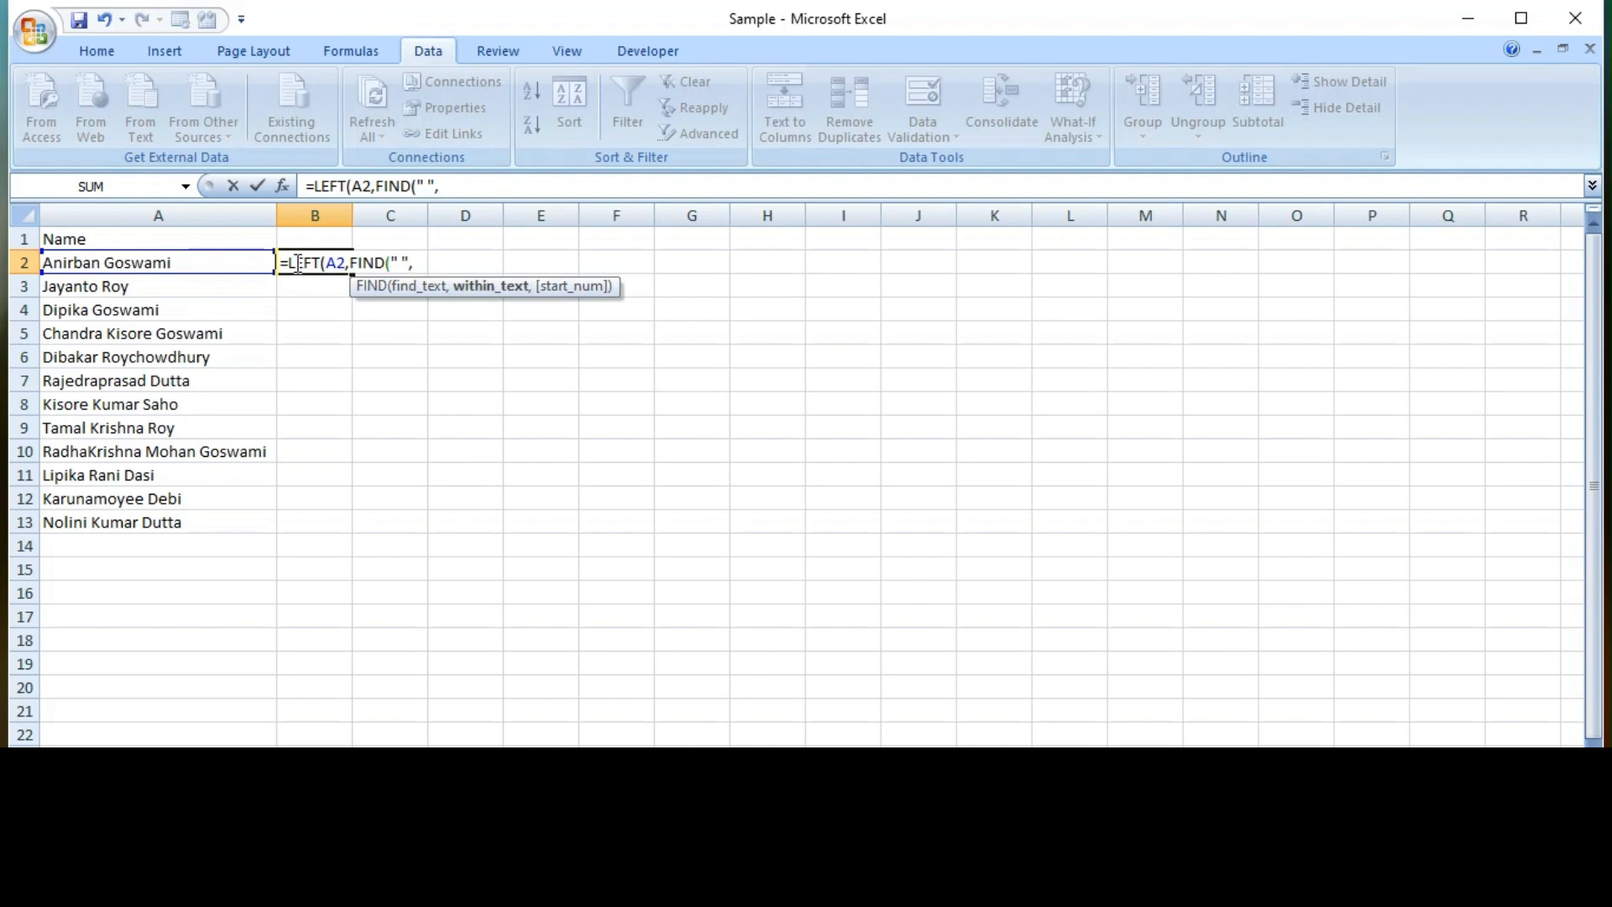
pyautogui.write('A2')
pyautogui.write(')')
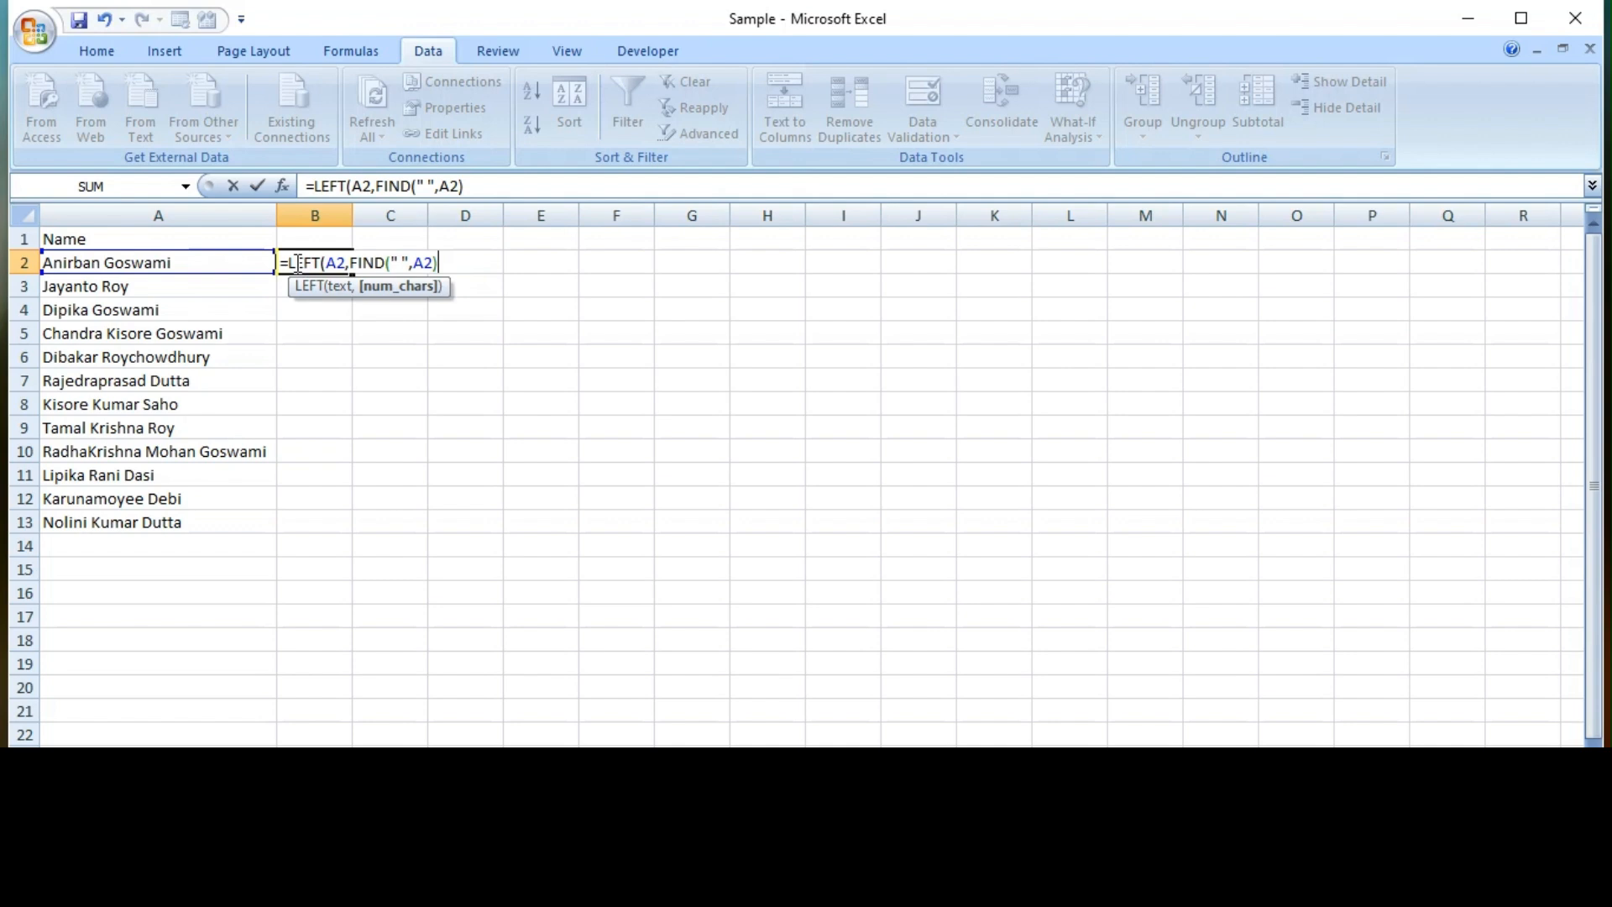
pyautogui.write('-1')
pyautogui.write(')')
pyautogui.press('Return')
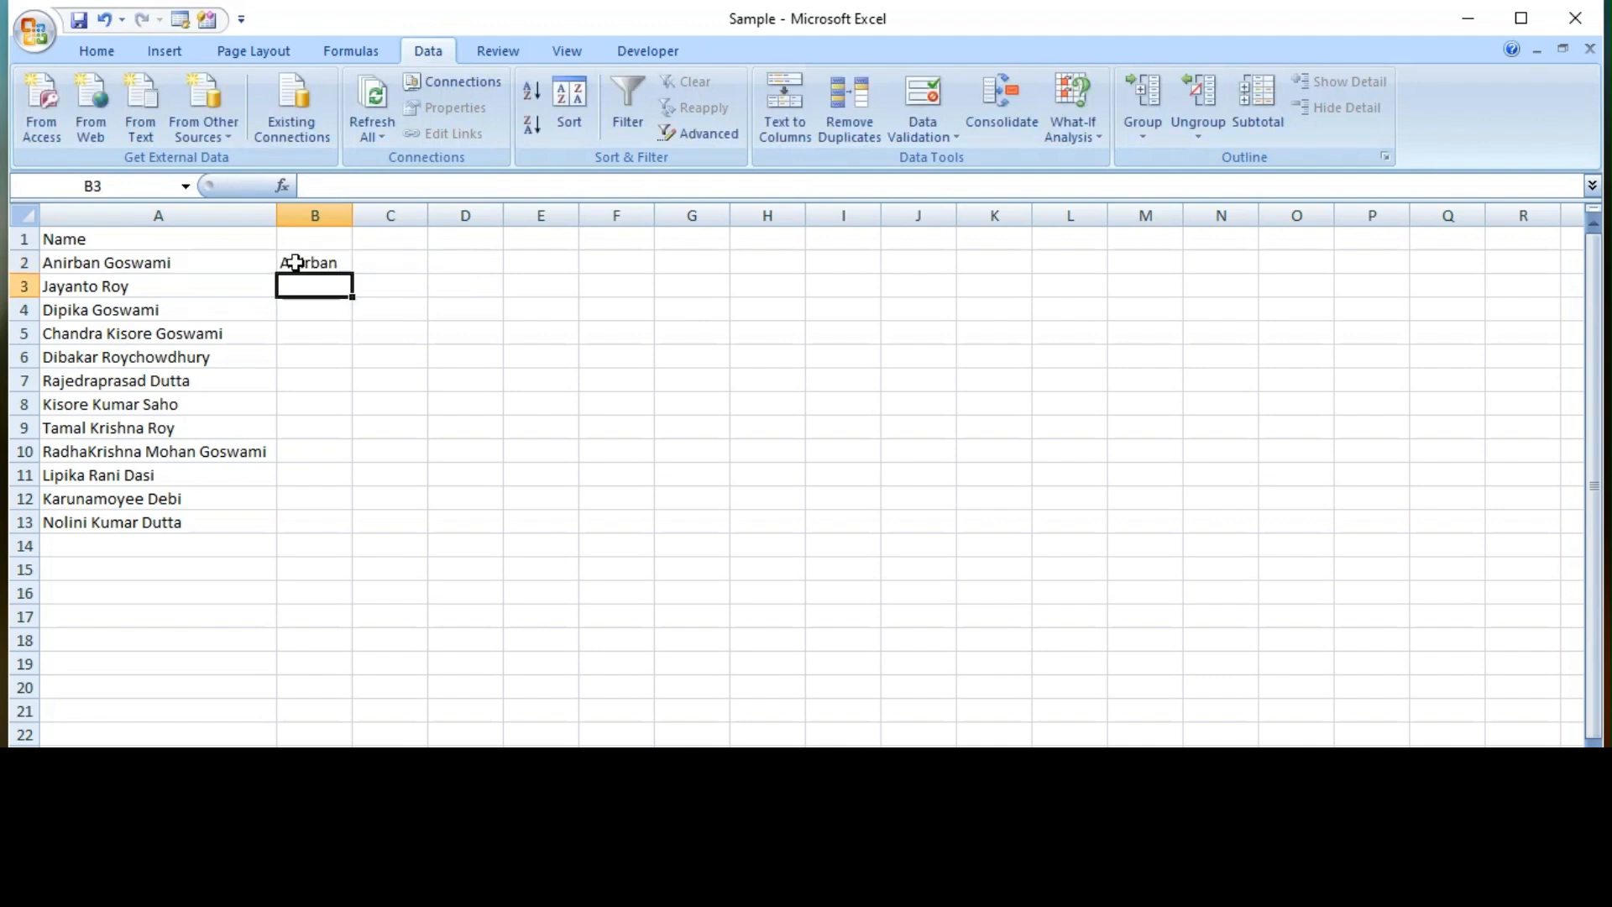
# Step: Fill the first-name formula from B2 down through B13, alongside the full names
pyautogui.press('Left')
pyautogui.hotkey('ctrl', 'Down')
pyautogui.press('Right')
pyautogui.hotkey('ctrl', 'shift', 'Up')
pyautogui.hotkey('ctrl', 'd')
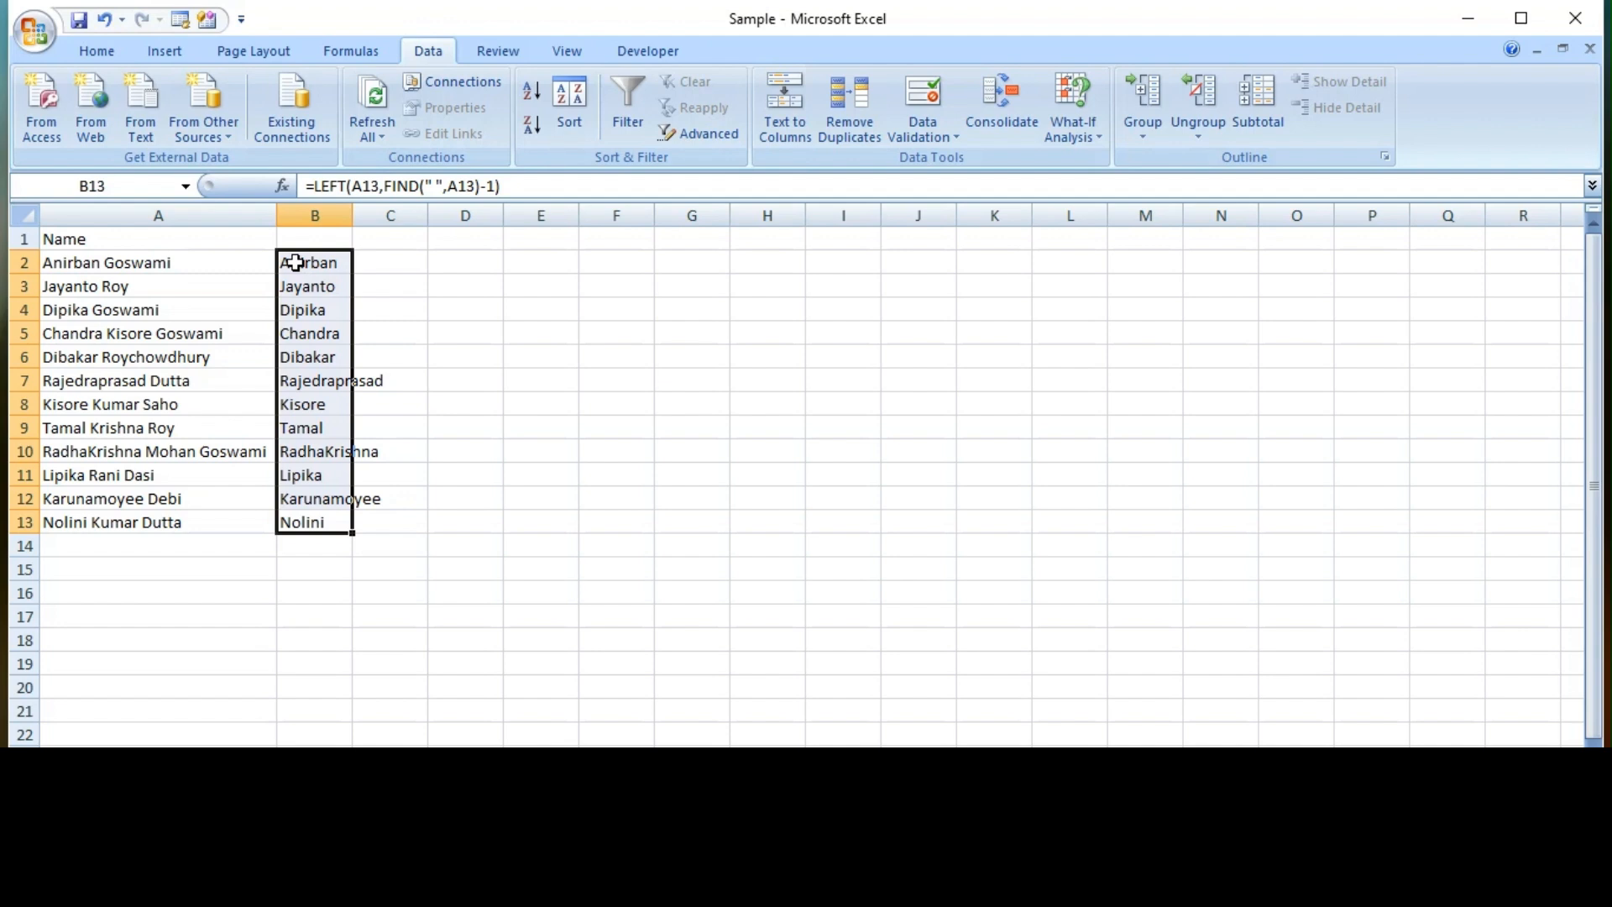
# Step: Enter the header "Name" in cell B1 above the extracted first names
pyautogui.press('Right')
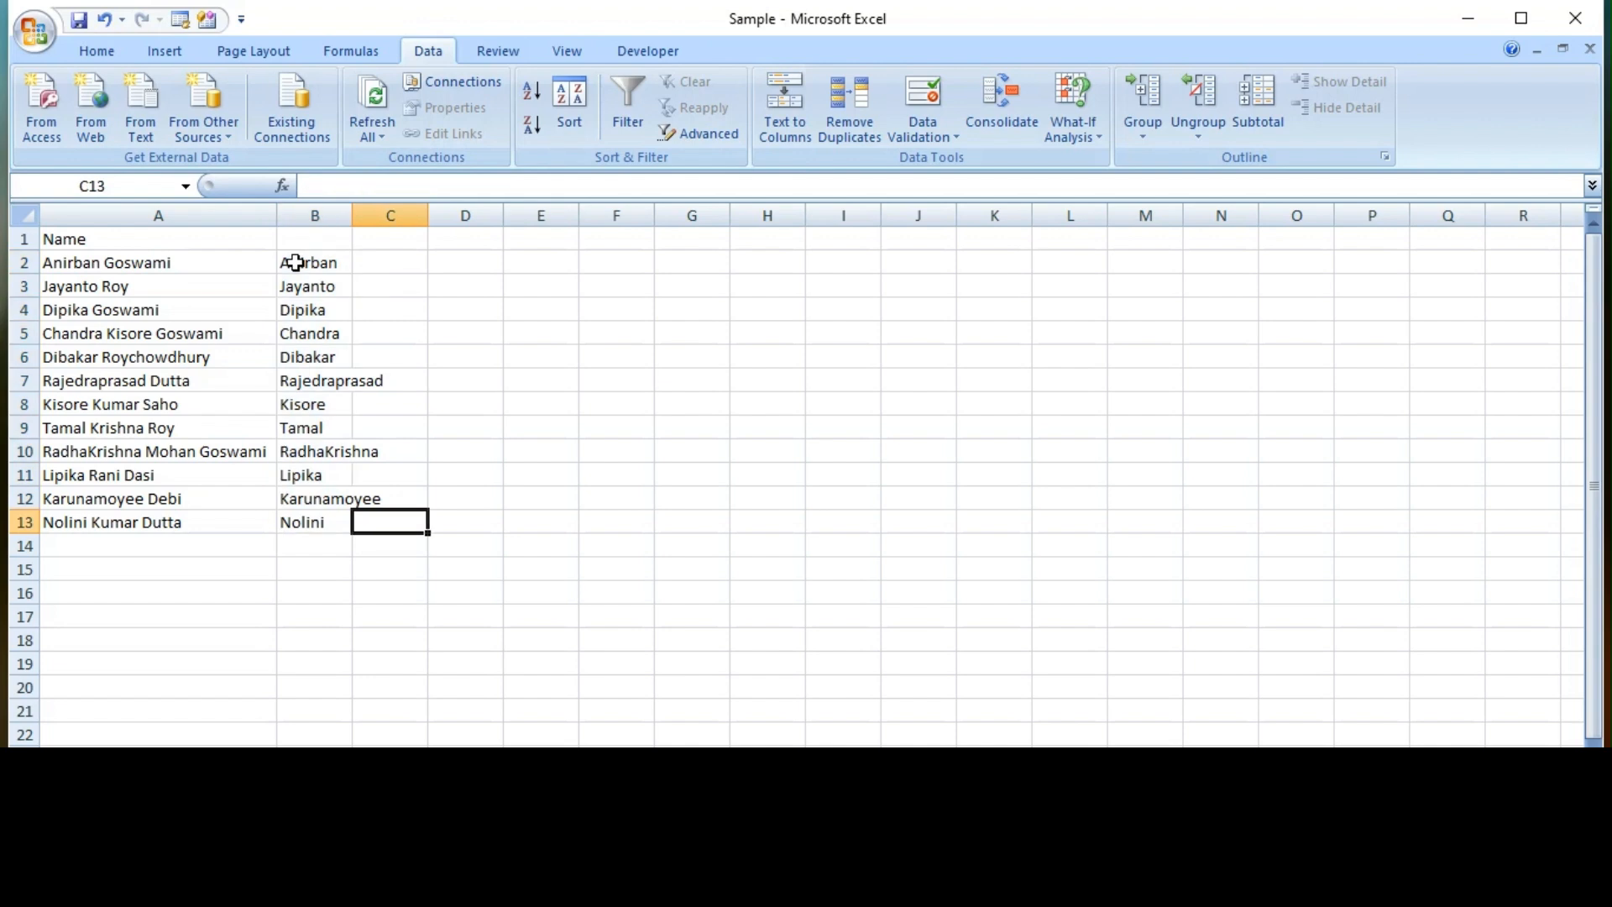
pyautogui.hotkey('ctrl', 'Up')
pyautogui.press('Left')
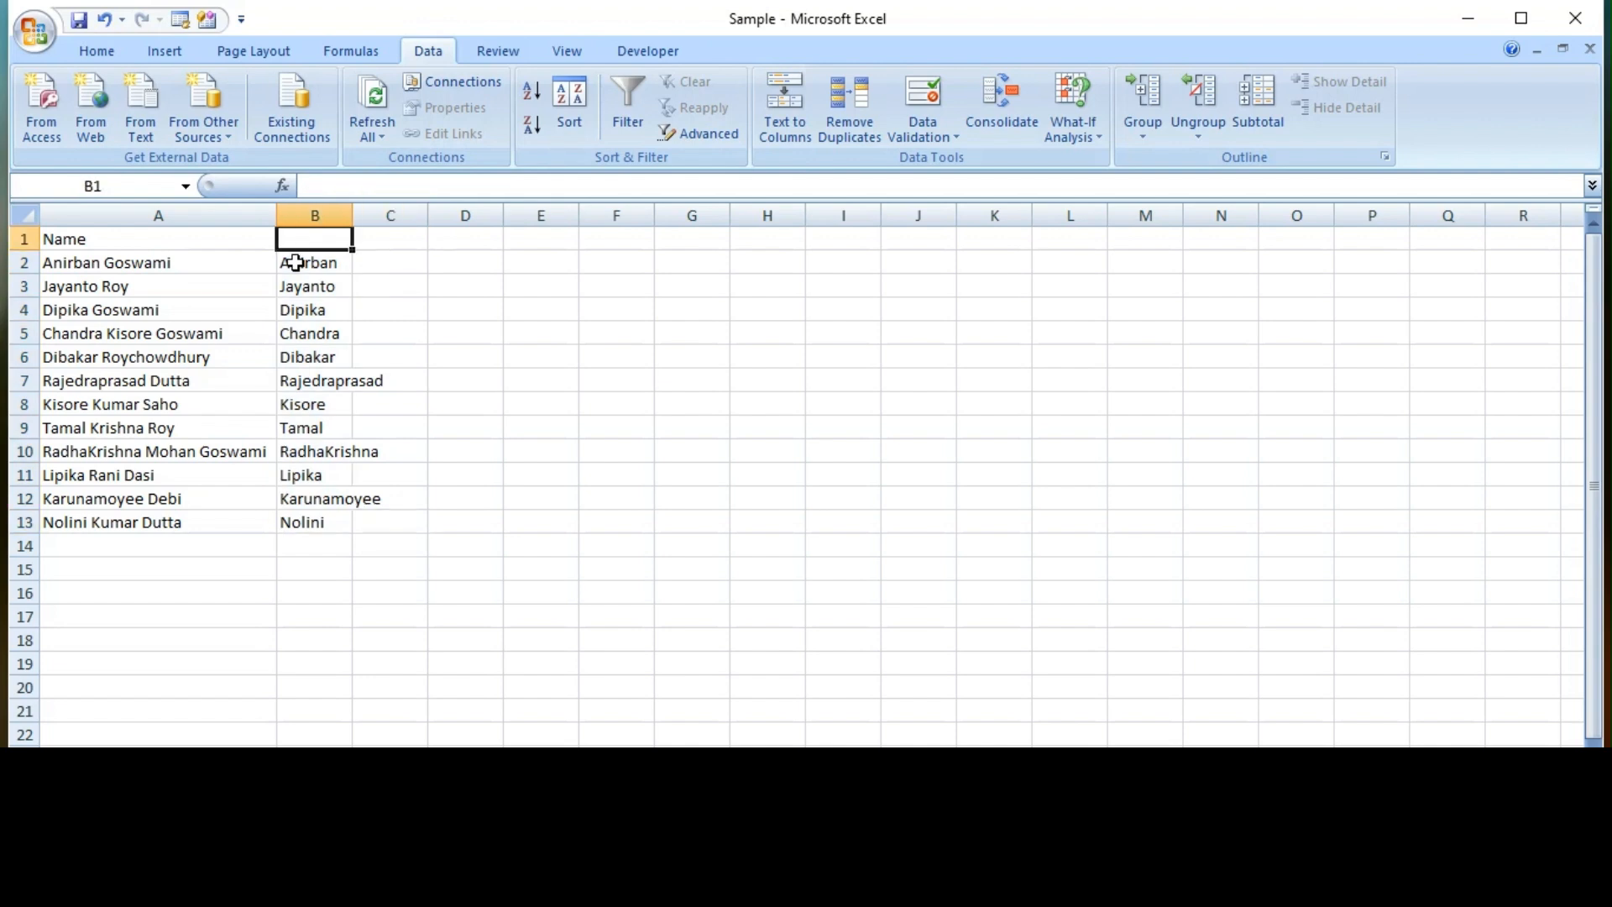
pyautogui.write('Name')
pyautogui.press('Return')
# Step: Copy column B and paste it over itself as values only, replacing the formulas
pyautogui.press('Up')
pyautogui.press('Right')
pyautogui.press('Left')
pyautogui.hotkey('ctrl', 'space')
pyautogui.hotkey('ctrl', 'c')
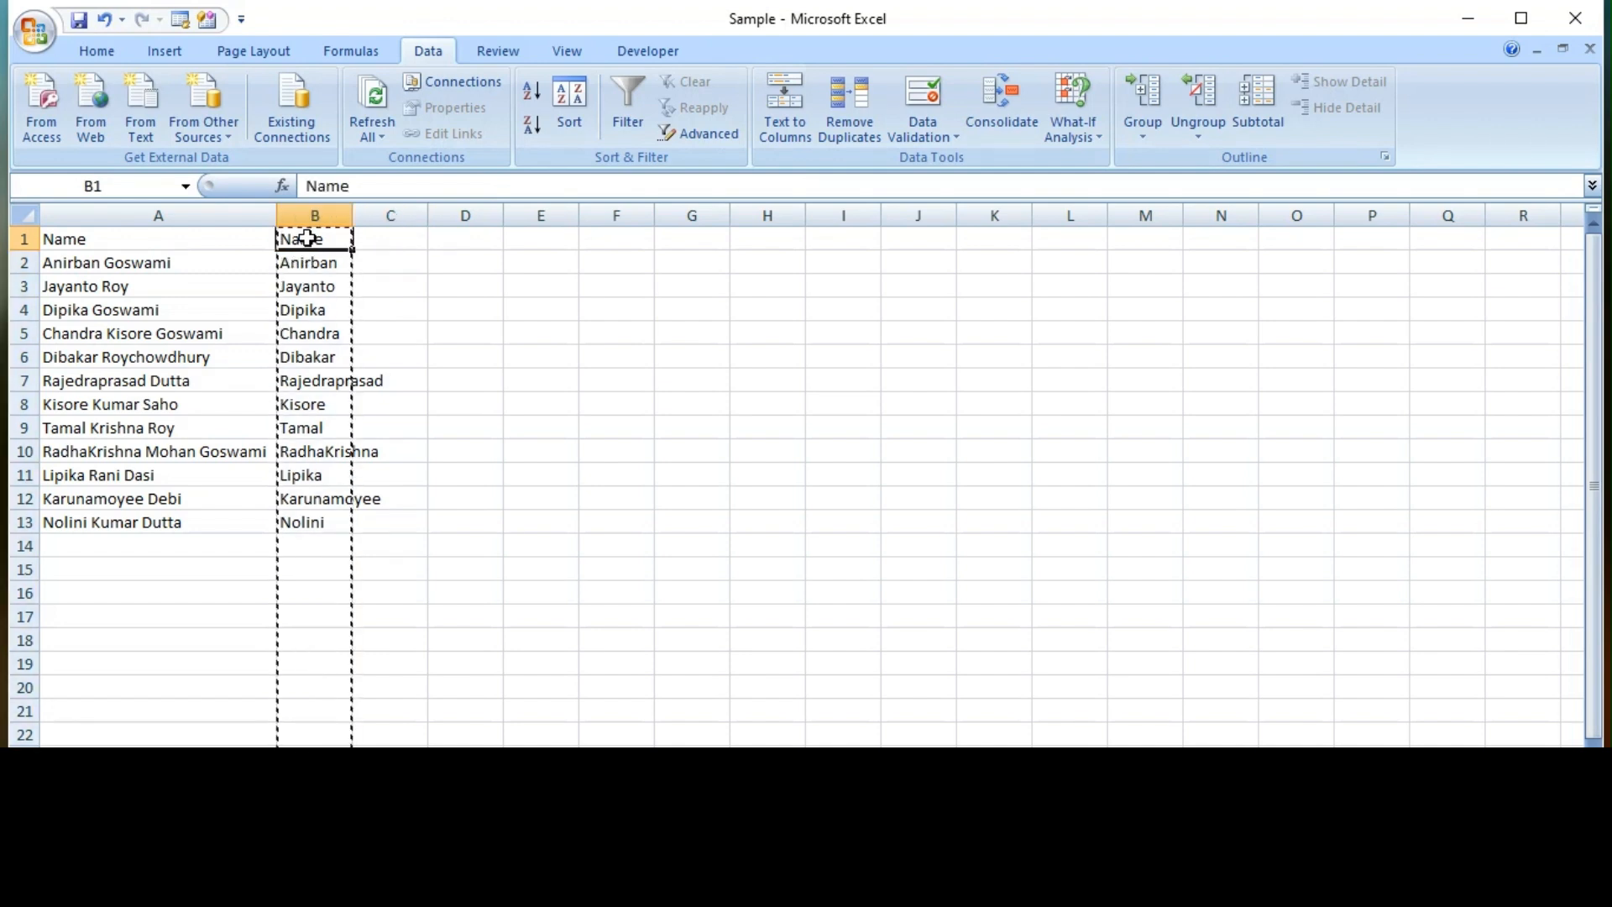
pyautogui.rightClick(308, 241)
pyautogui.press('s')
pyautogui.press('v')
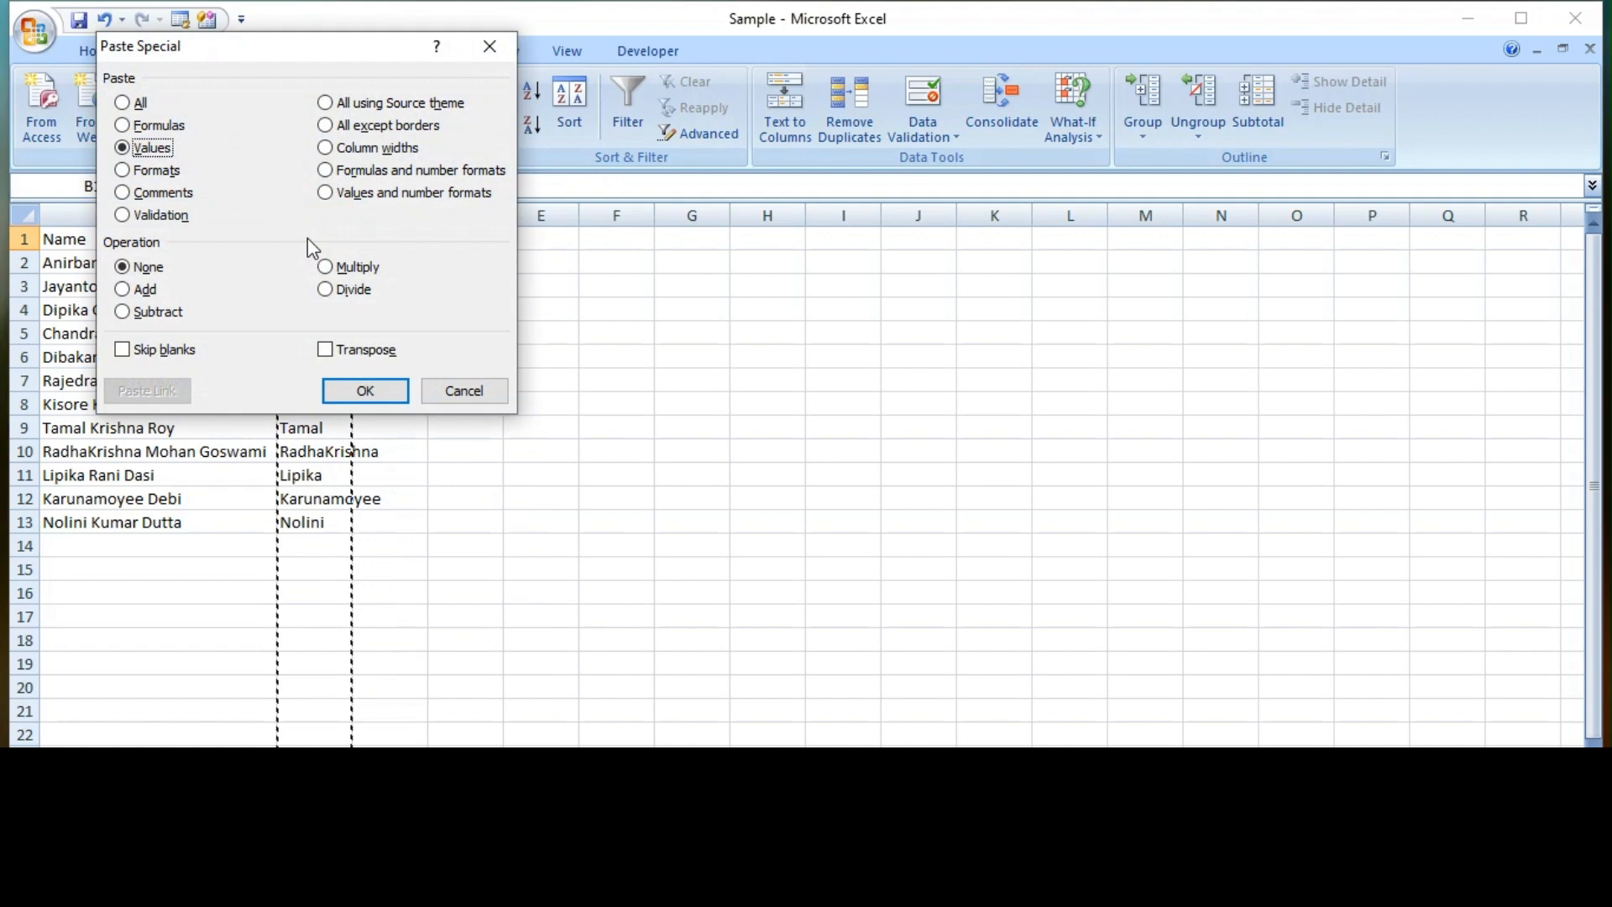
pyautogui.press('Return')
pyautogui.press('Down')
pyautogui.press('Up')
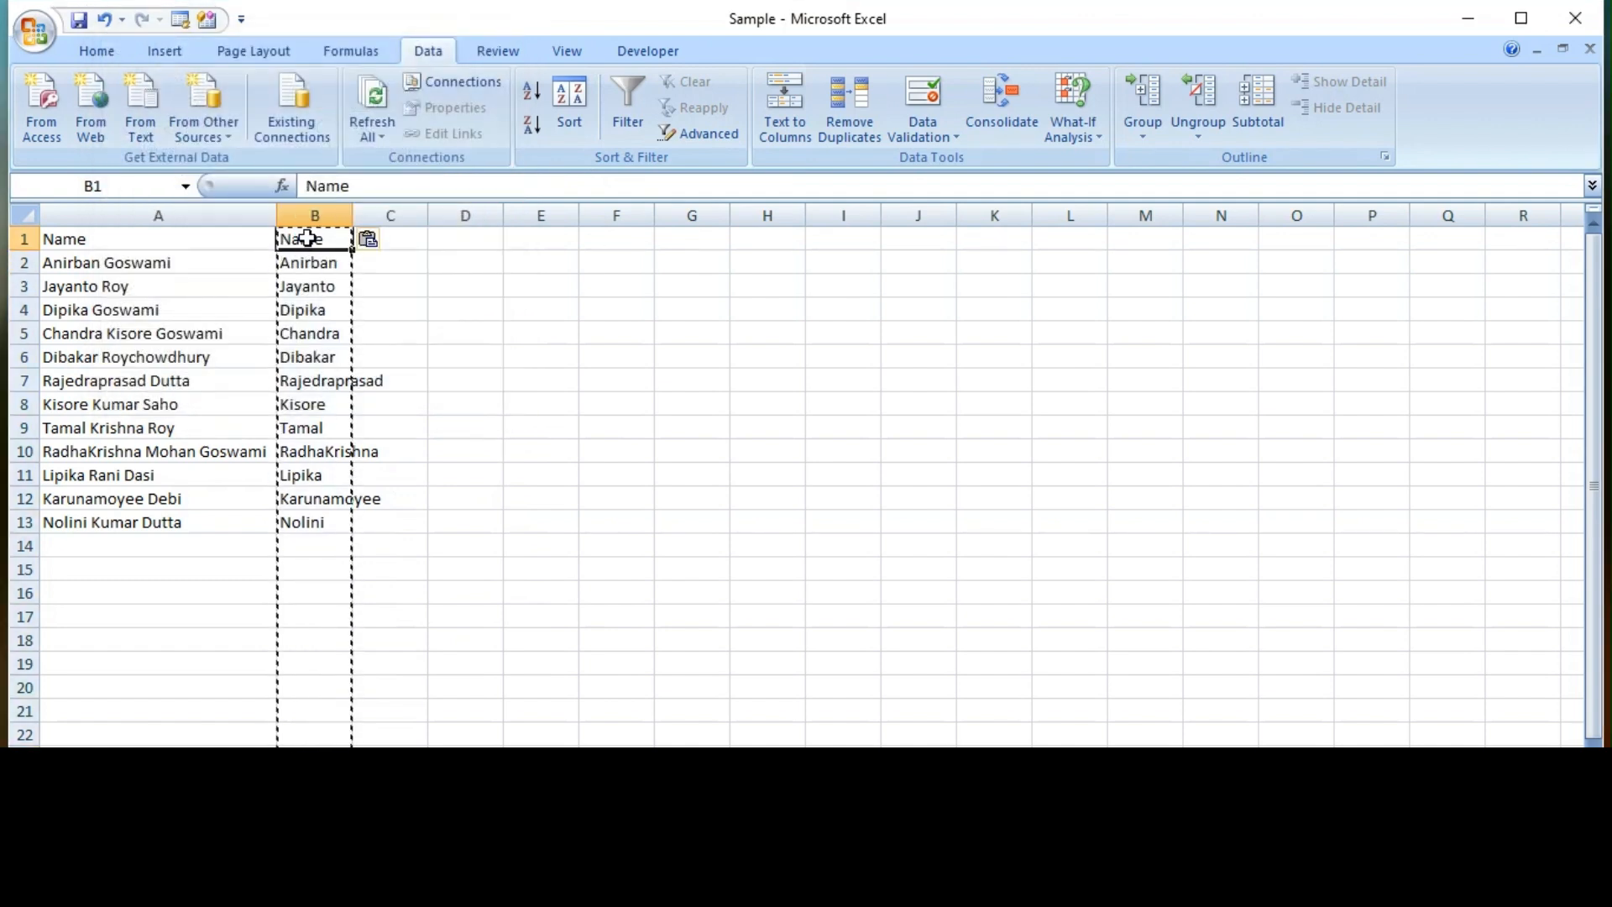
# Step: Add the headers "Middle Name" in C1 and "Last Name" in D1
pyautogui.press('Right')
pyautogui.write('Middl')
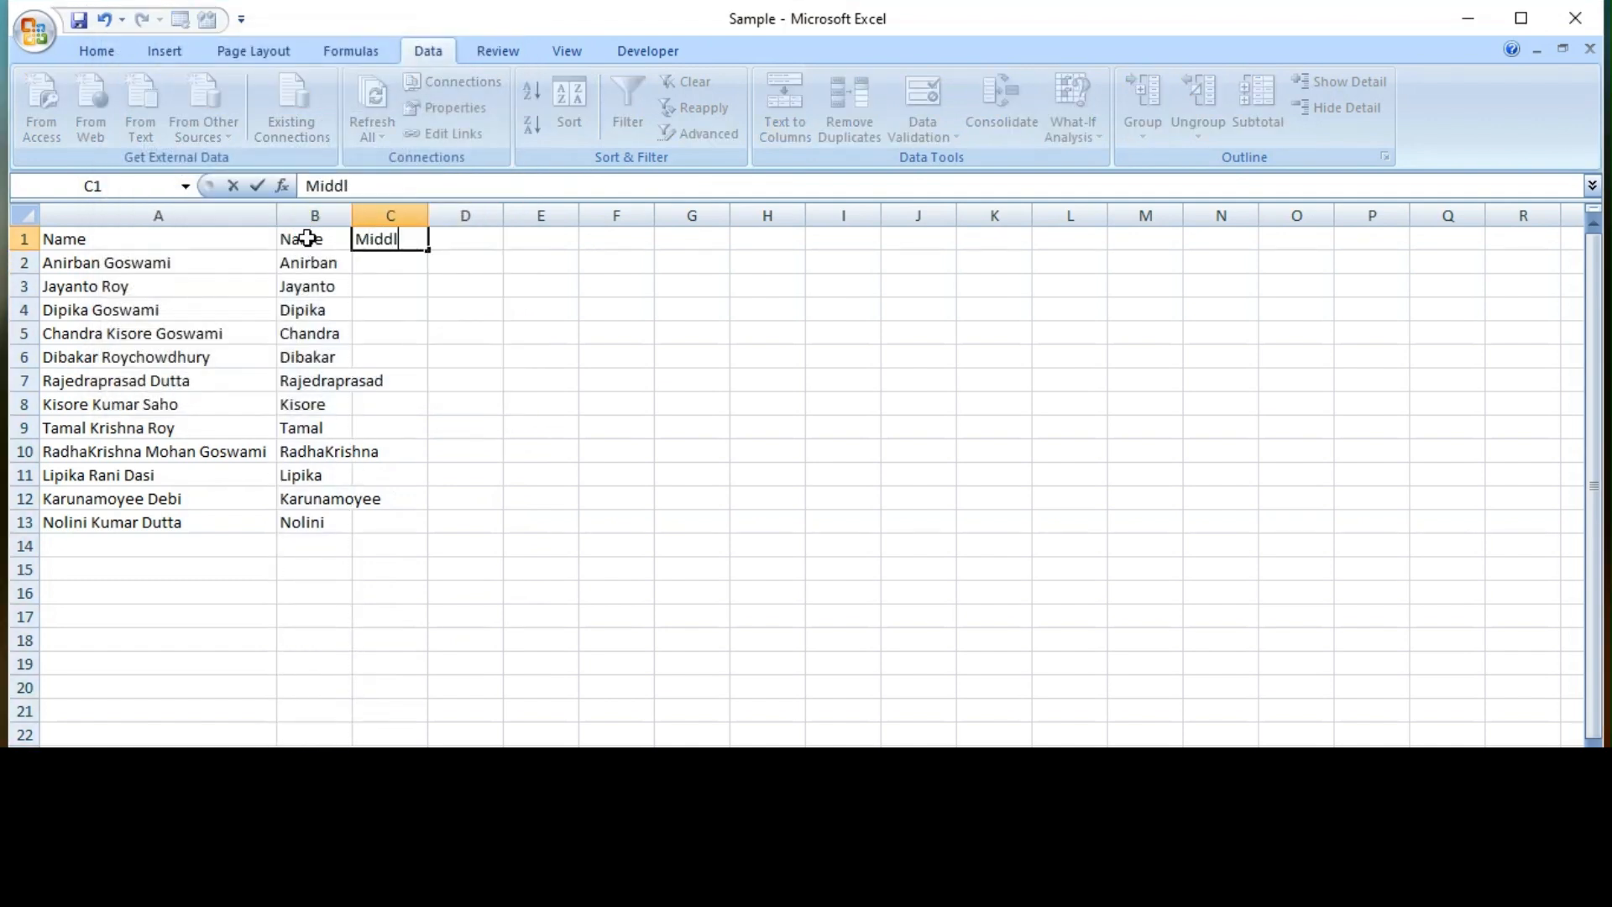
pyautogui.write('e Nam')
pyautogui.write('e')
pyautogui.press('Right')
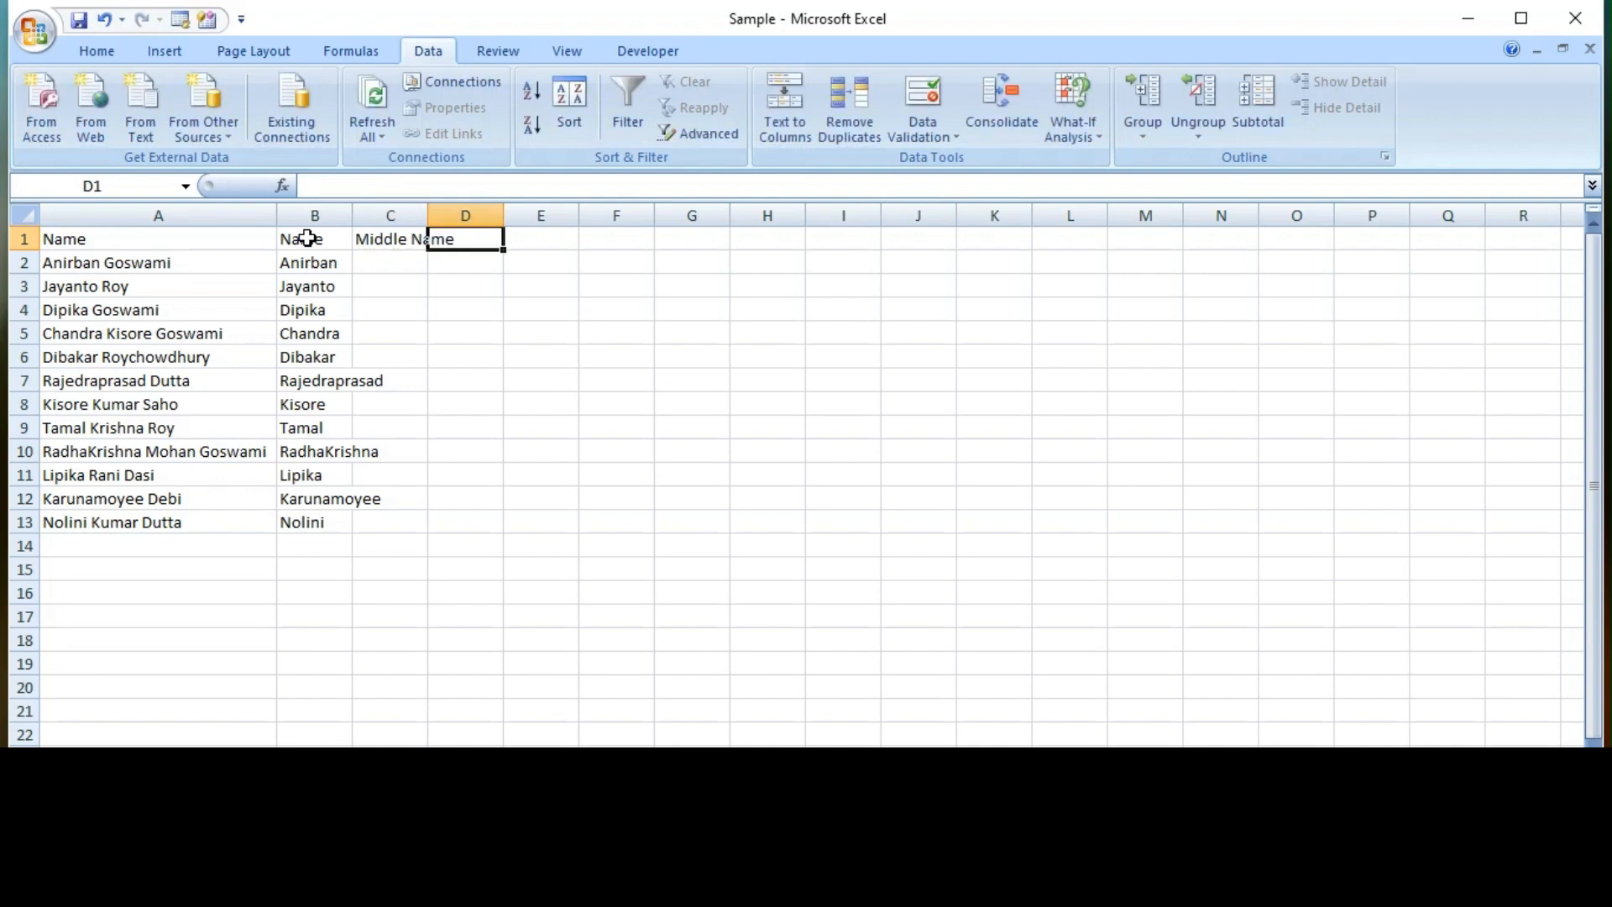
pyautogui.write('L')
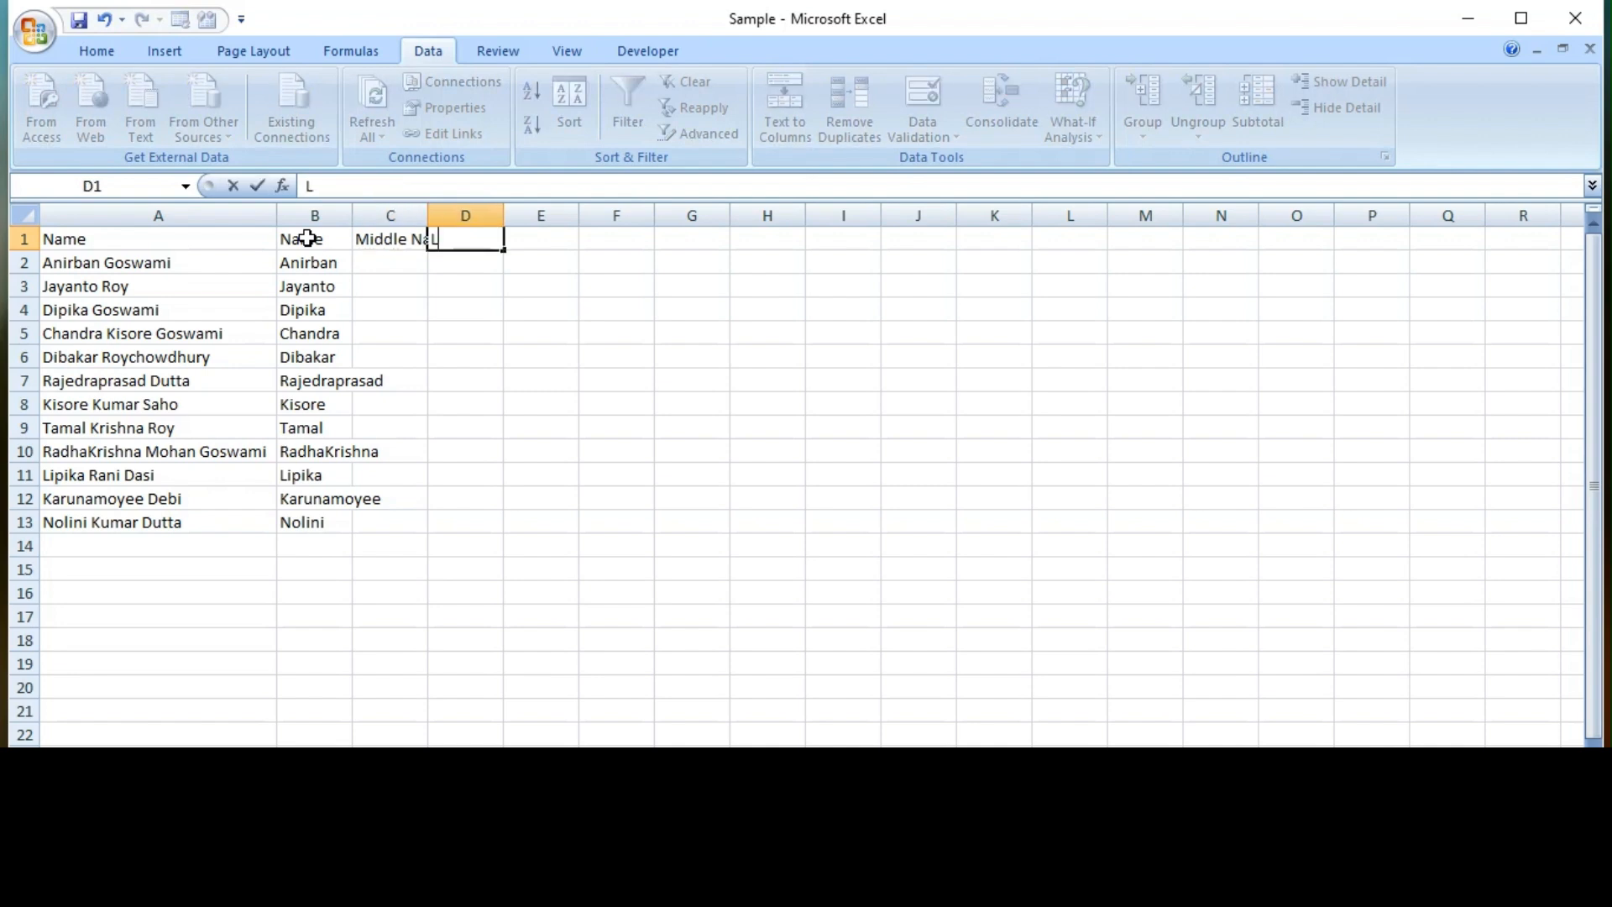
pyautogui.write('ast Name')
pyautogui.press('Return')
pyautogui.press('Up')
pyautogui.press('Down')
# Step: Begin a formula in cell E2 with =RIGHT(A2,LEN(A2), using the full name's length for the character count
pyautogui.press('Right')
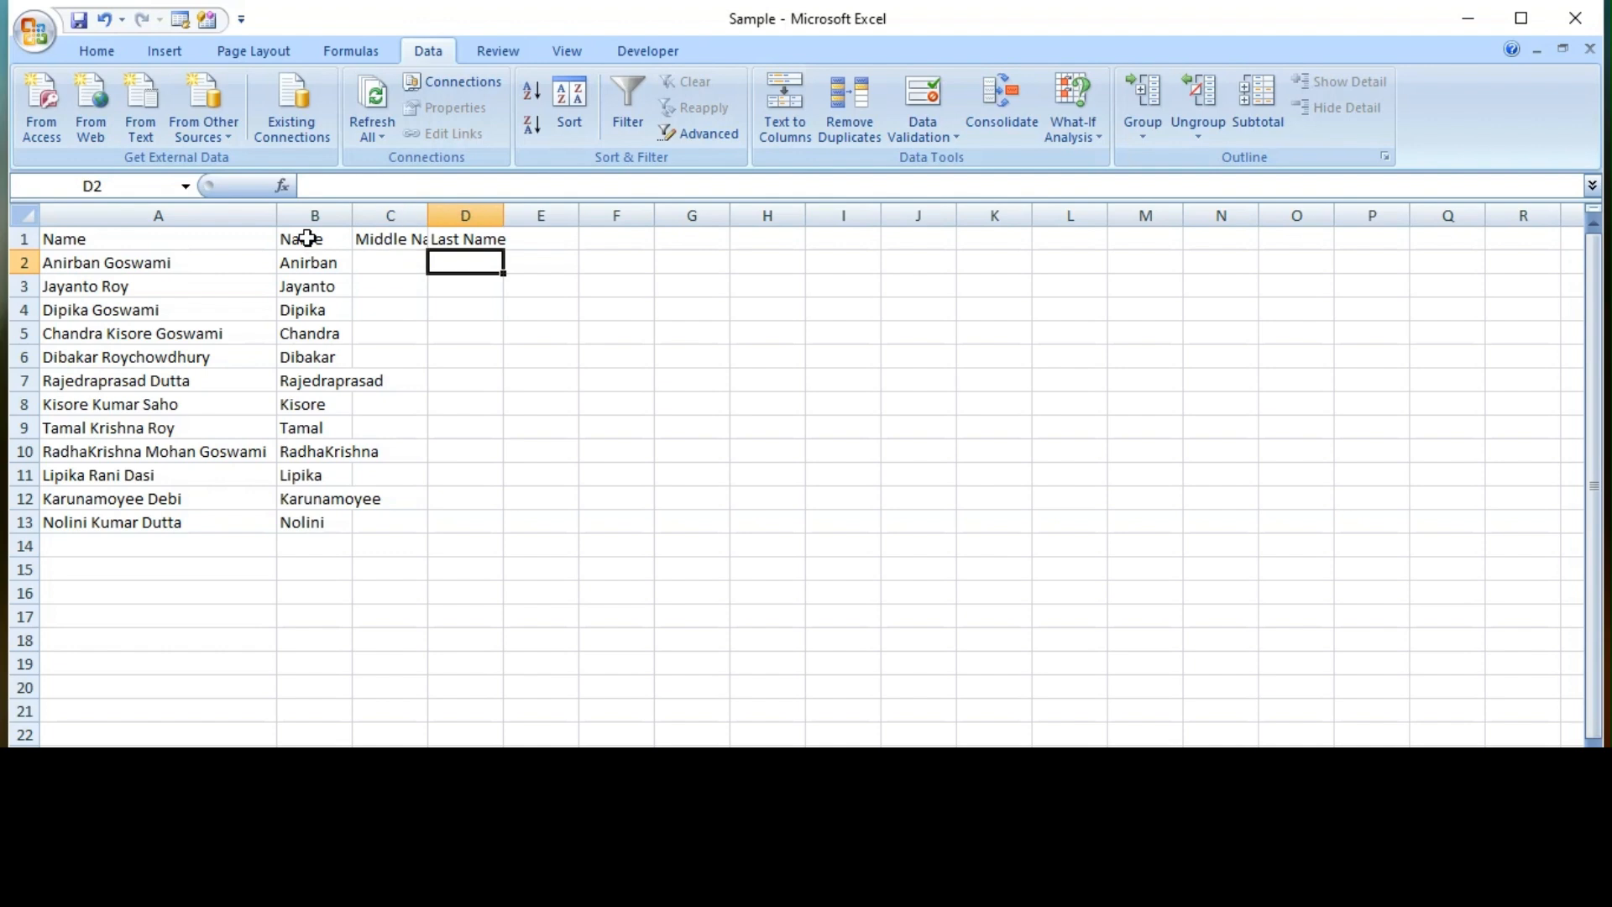
pyautogui.press('Right')
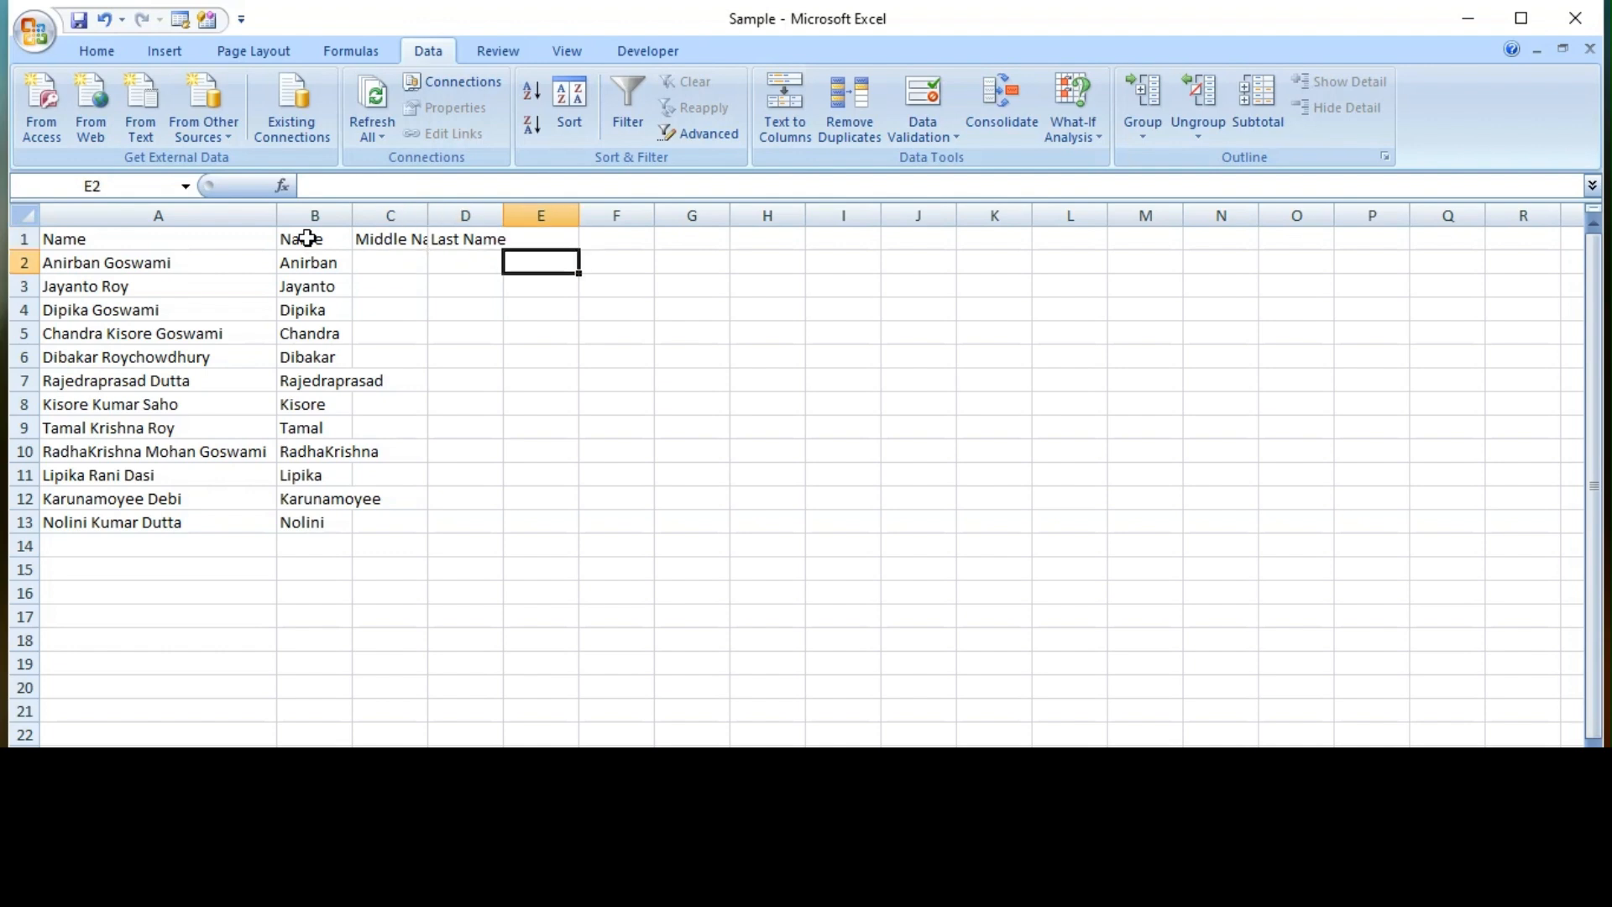
pyautogui.write('=')
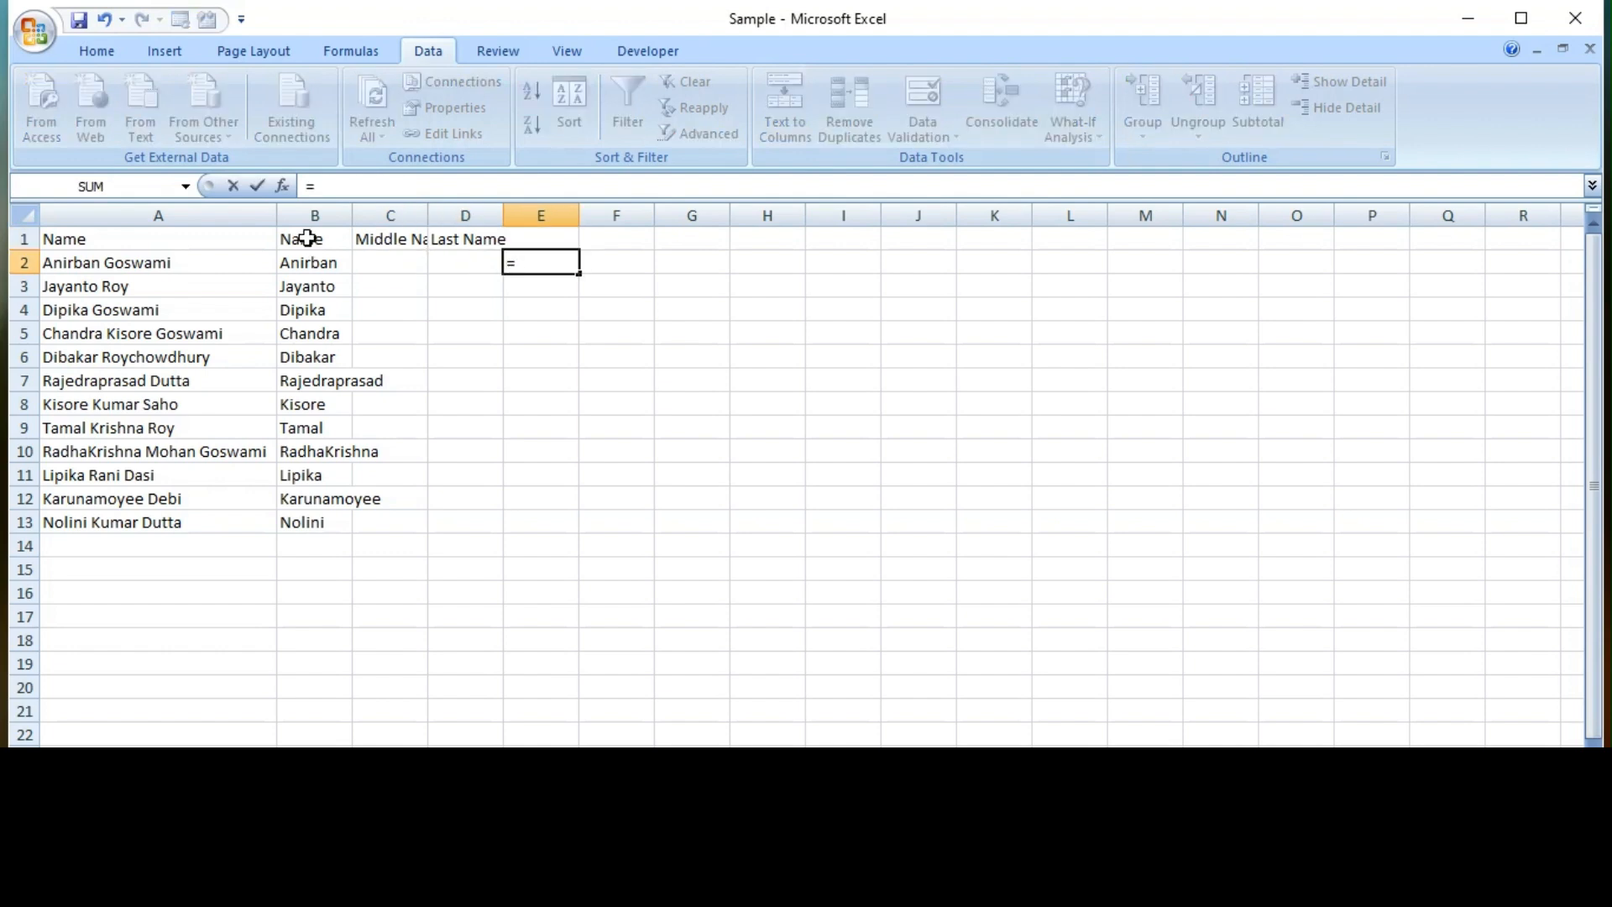
pyautogui.press('Escape')
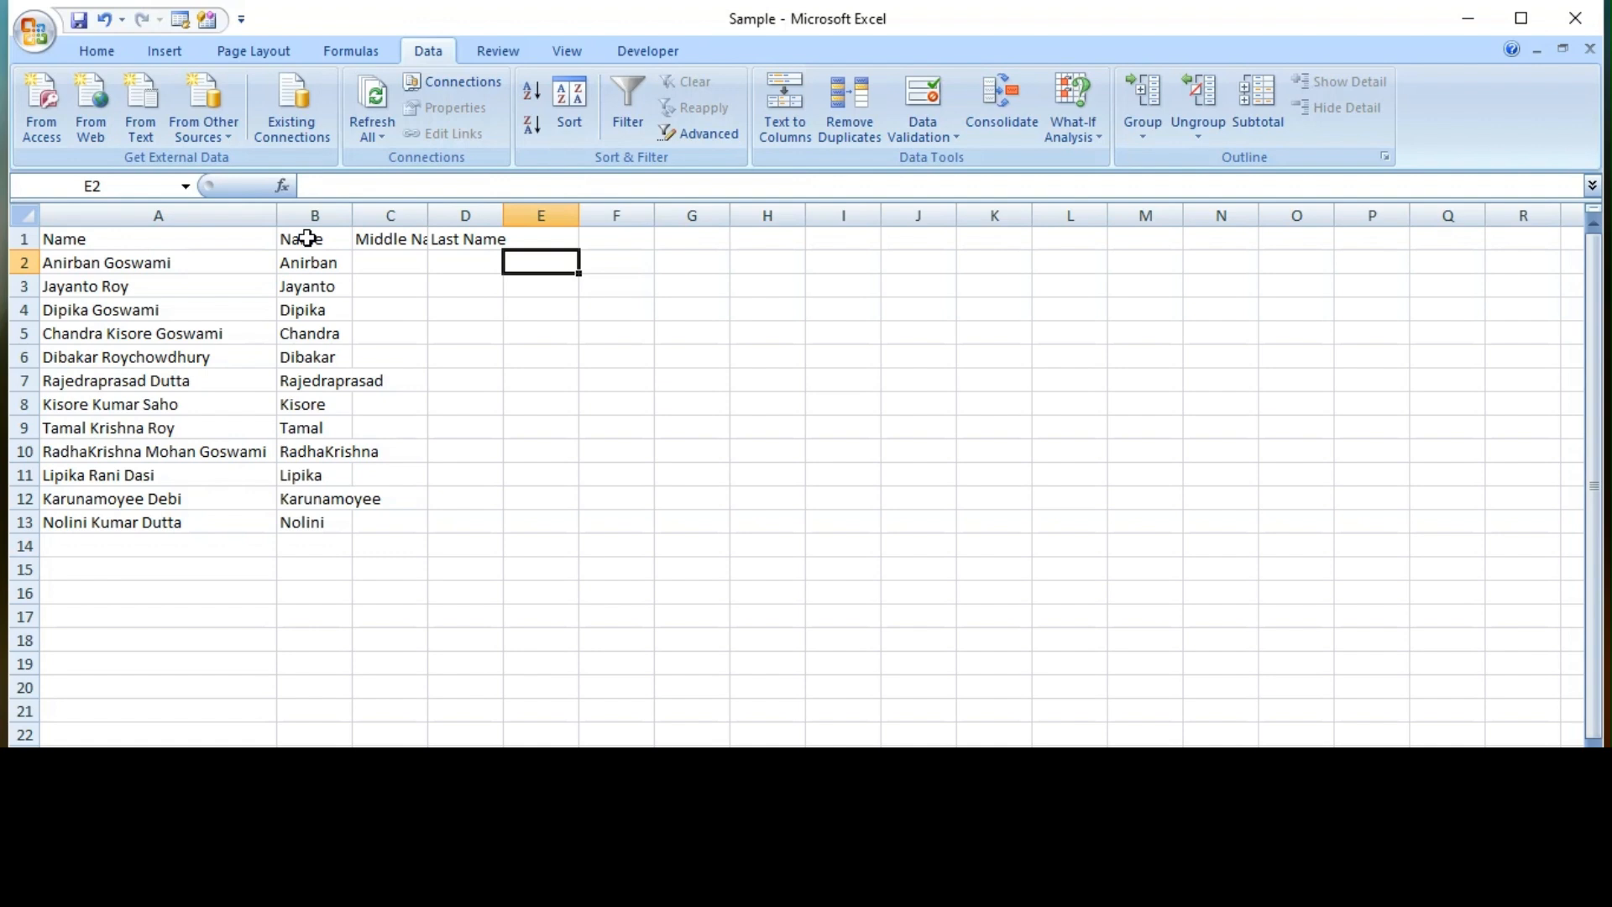
pyautogui.write('=')
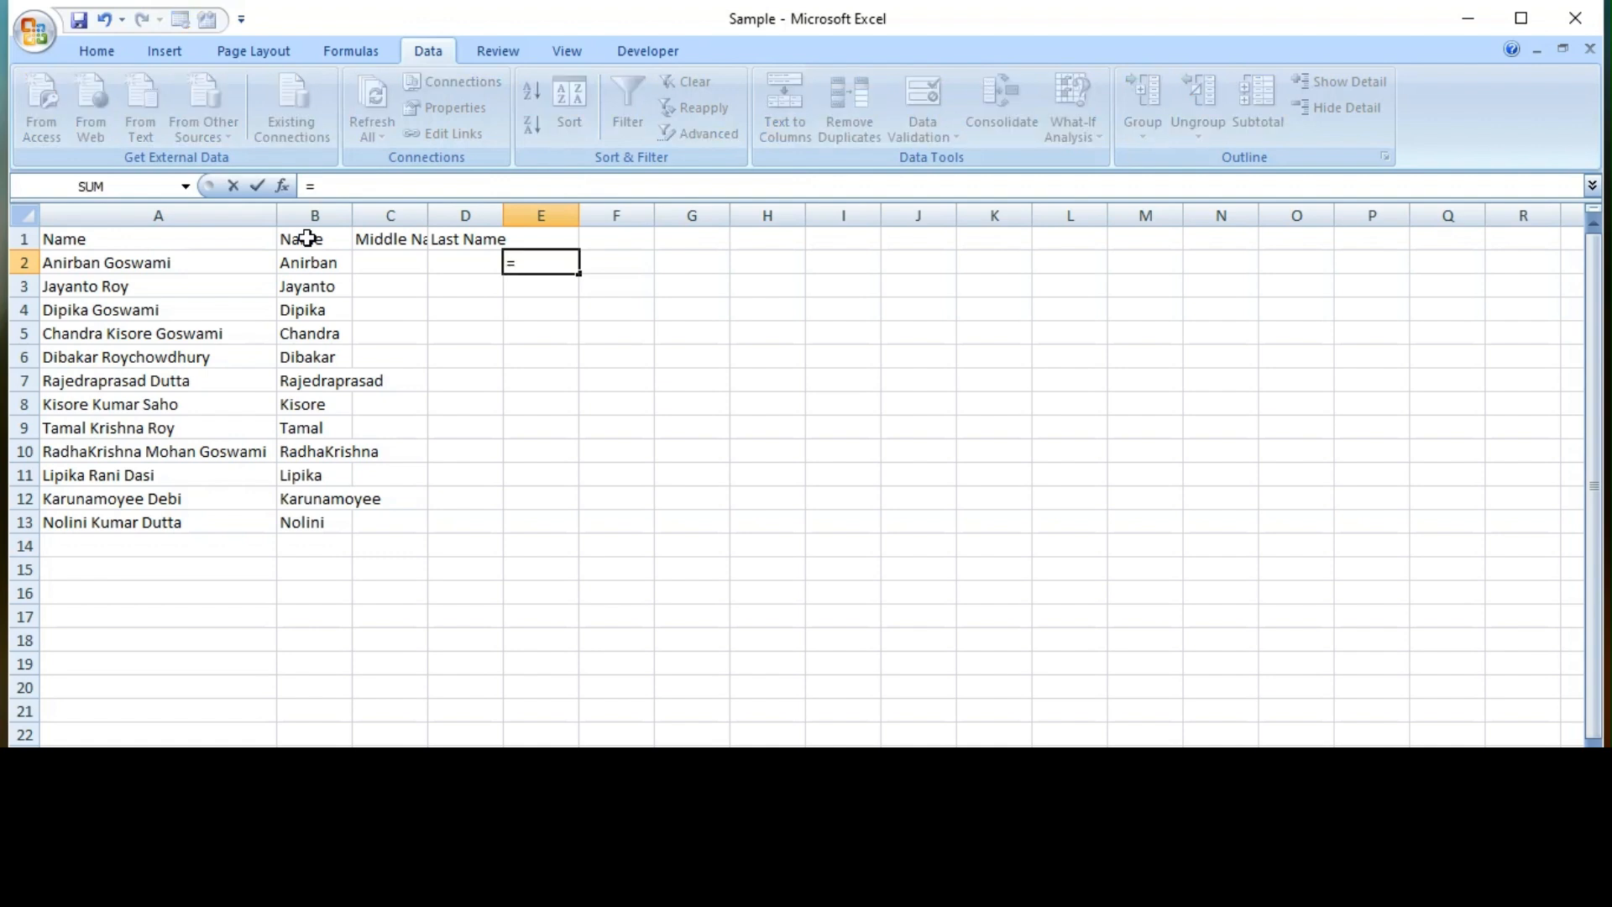
pyautogui.write('righ')
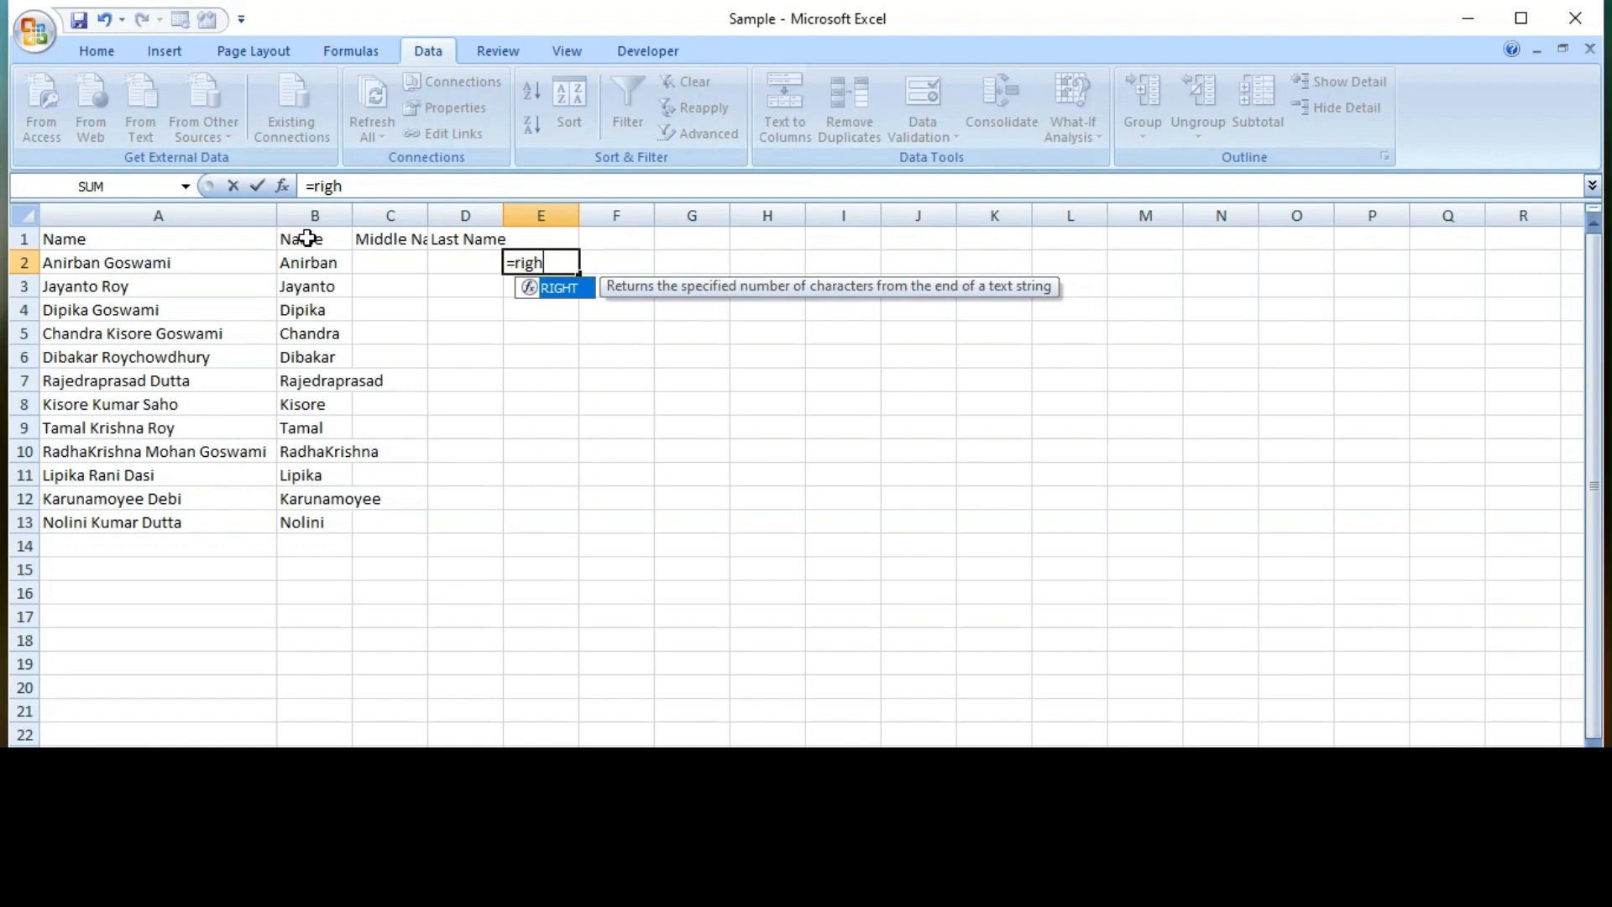
pyautogui.press('Tab')
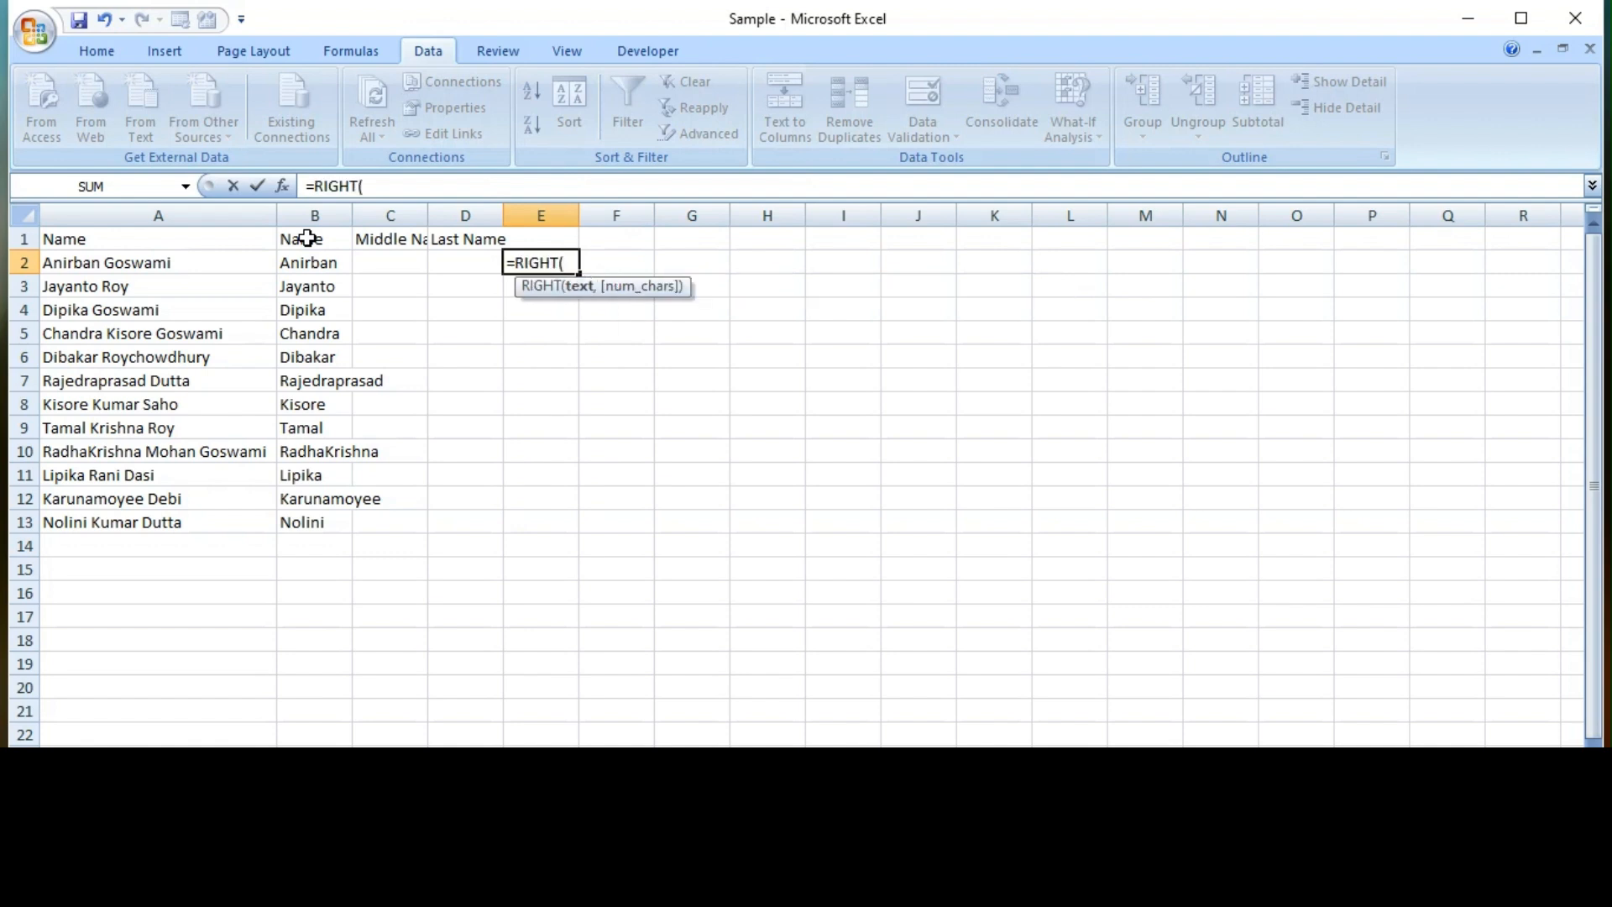
pyautogui.press('Left')
pyautogui.press('Left')
pyautogui.press('Left')
pyautogui.press('Left')
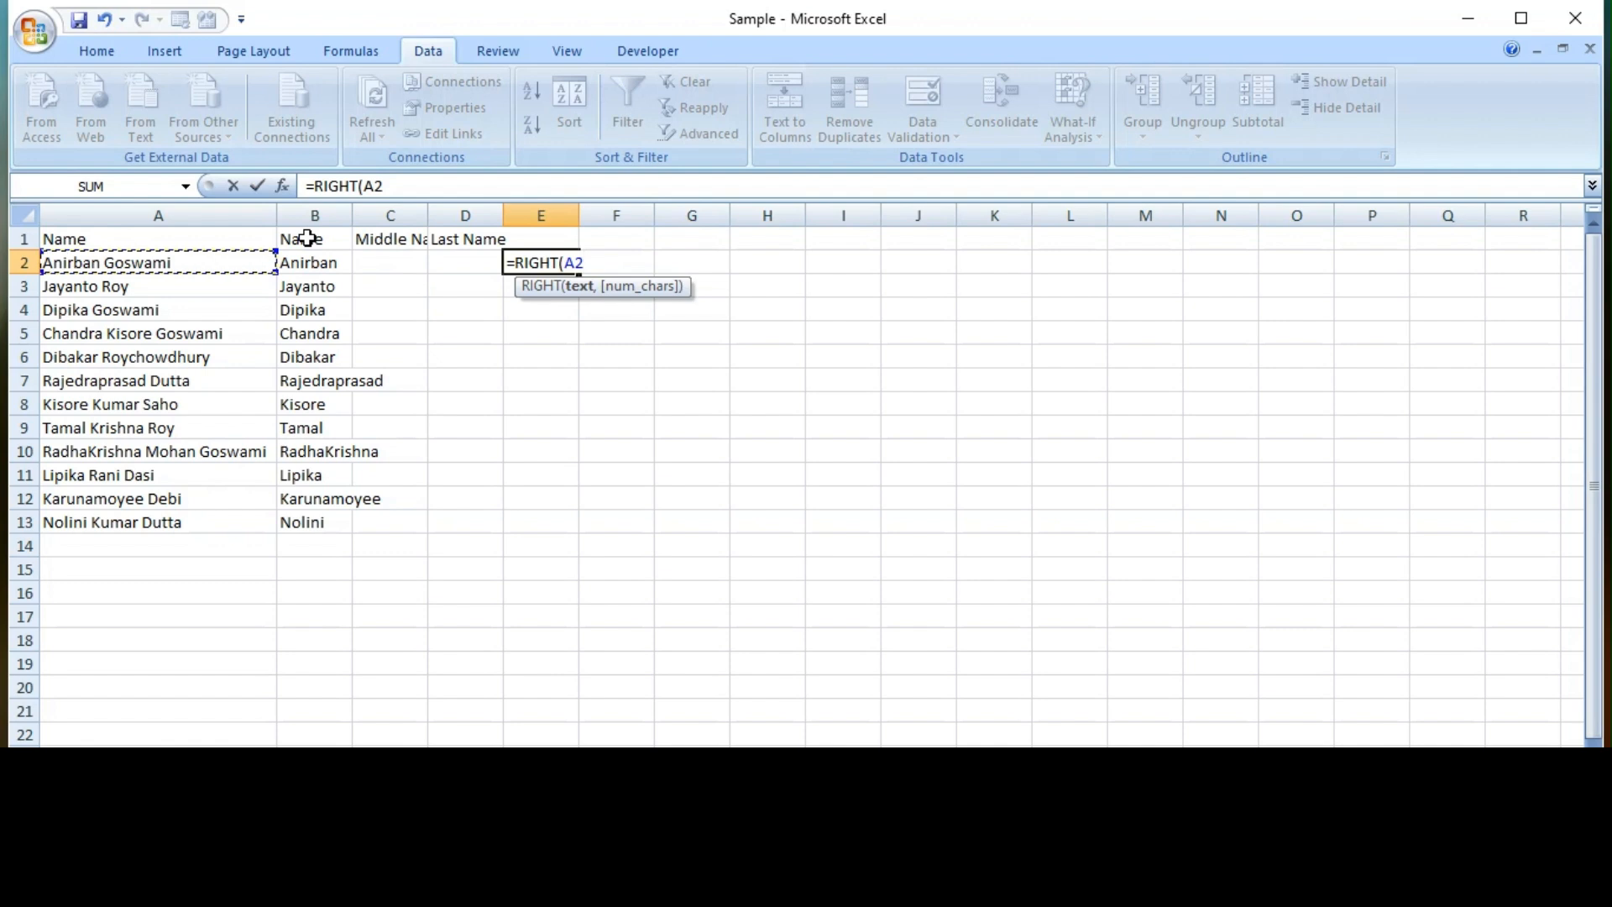
pyautogui.write(',')
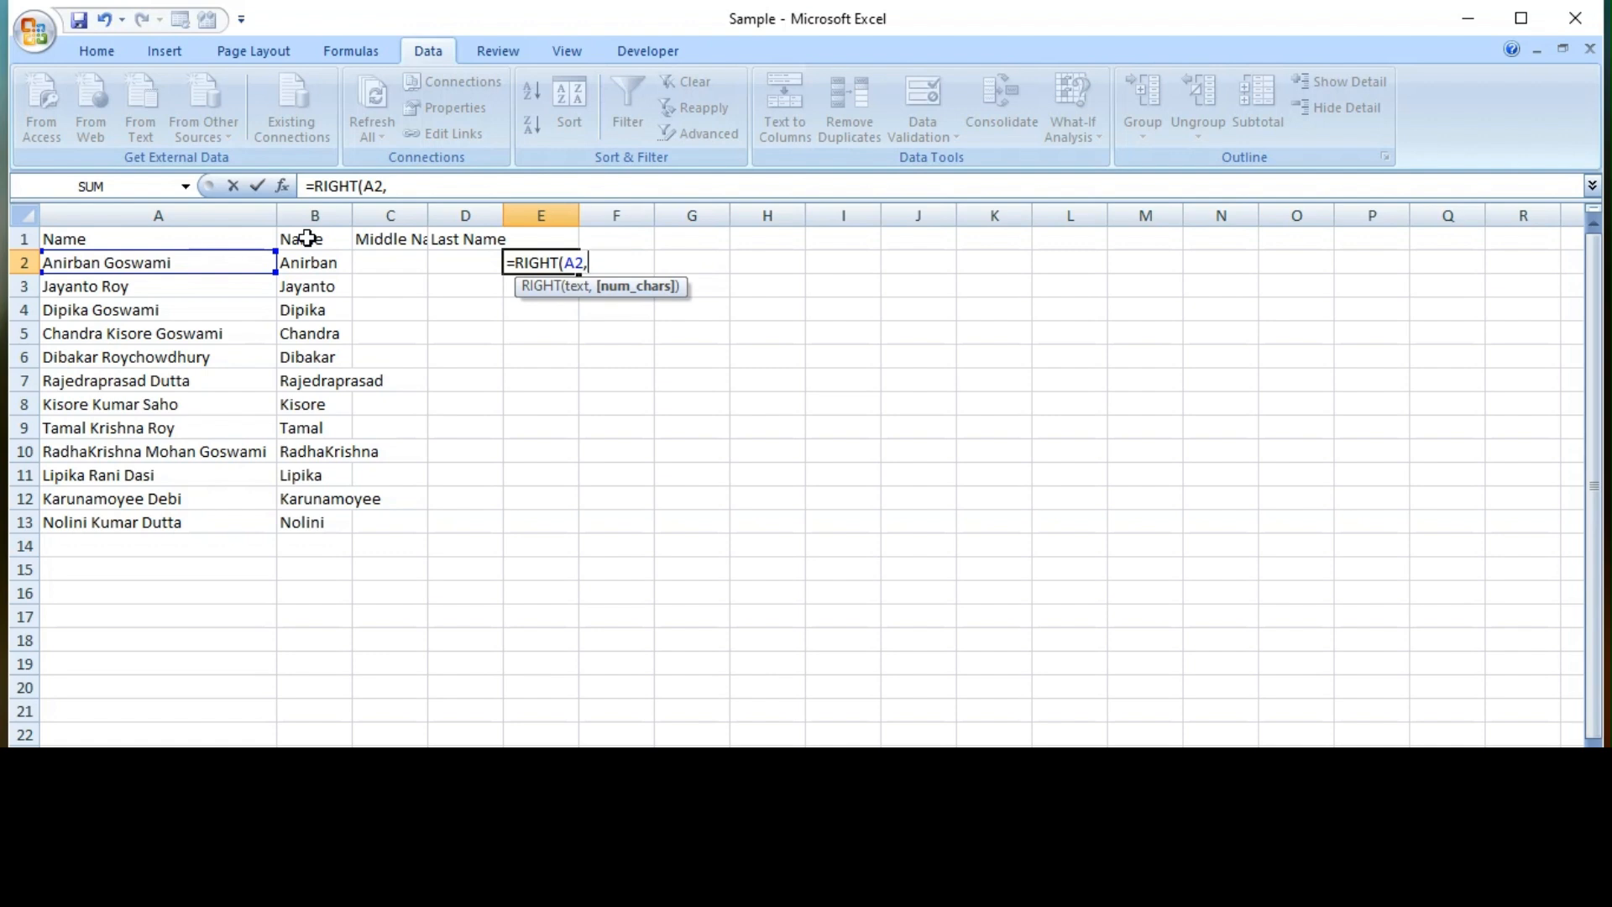
pyautogui.write('len')
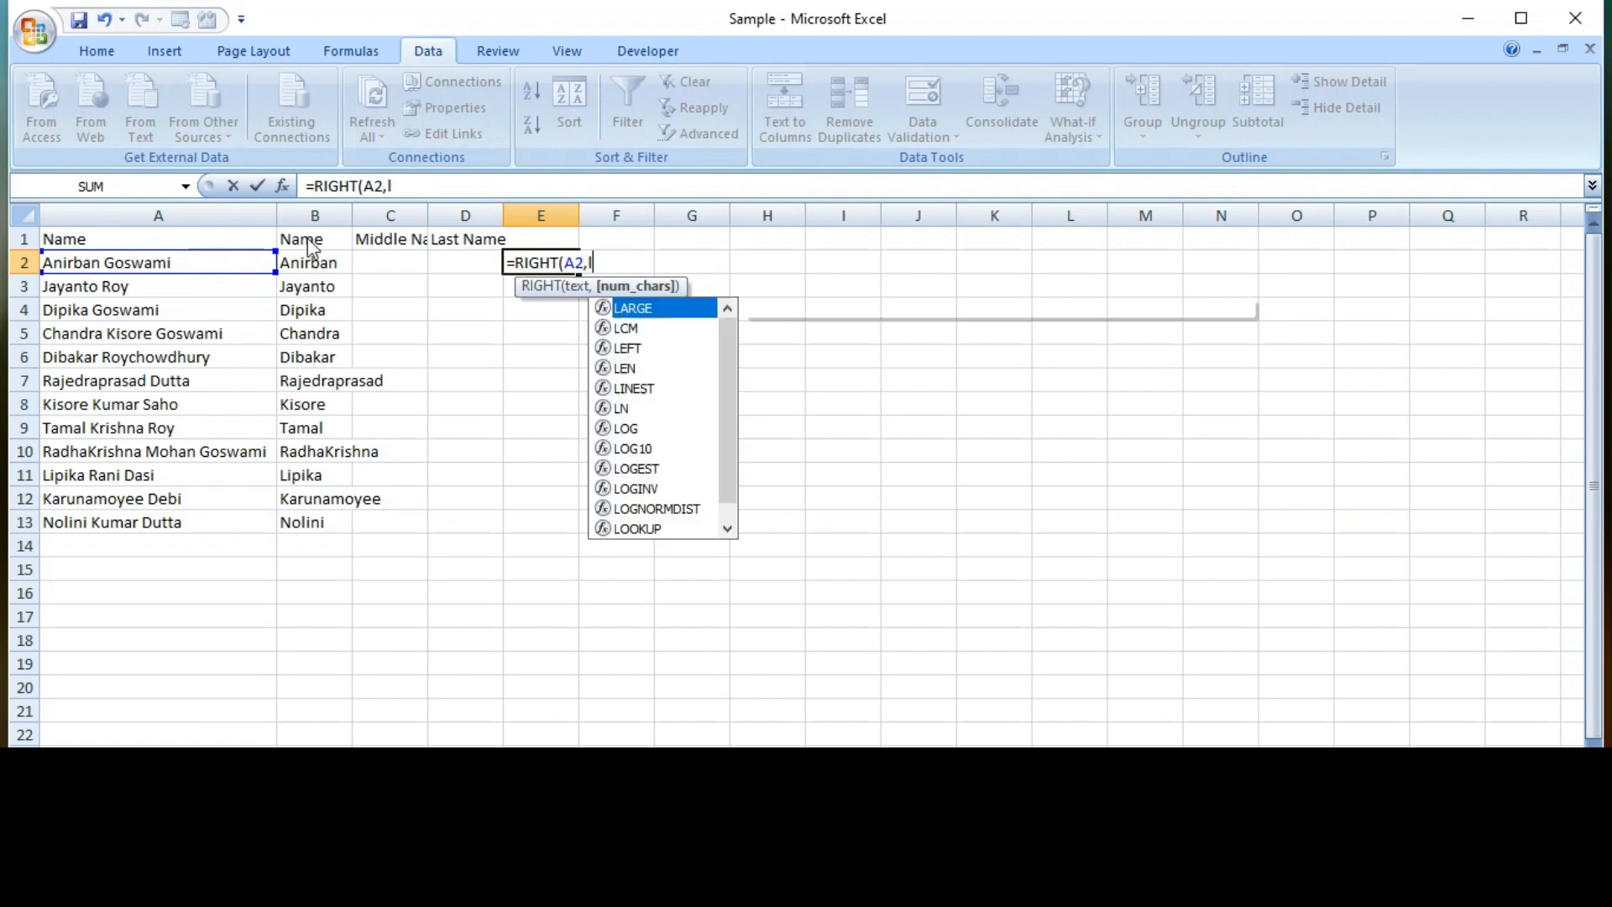
pyautogui.press('Tab')
pyautogui.press('Left')
pyautogui.press('Left')
pyautogui.press('Left')
pyautogui.press('Left')
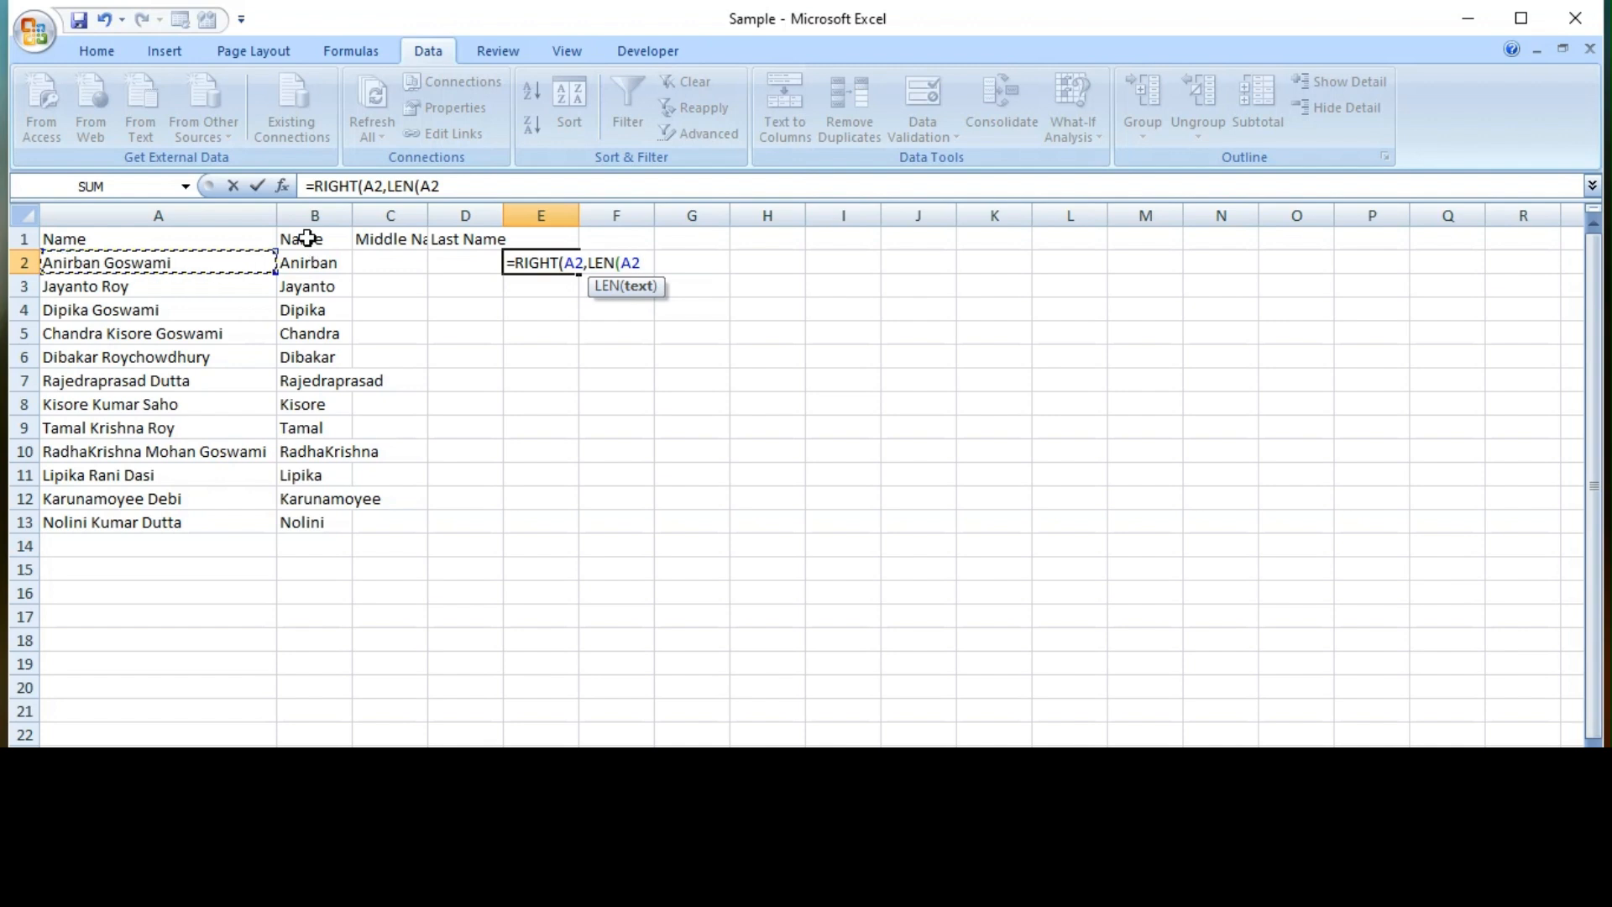
pyautogui.write(')')
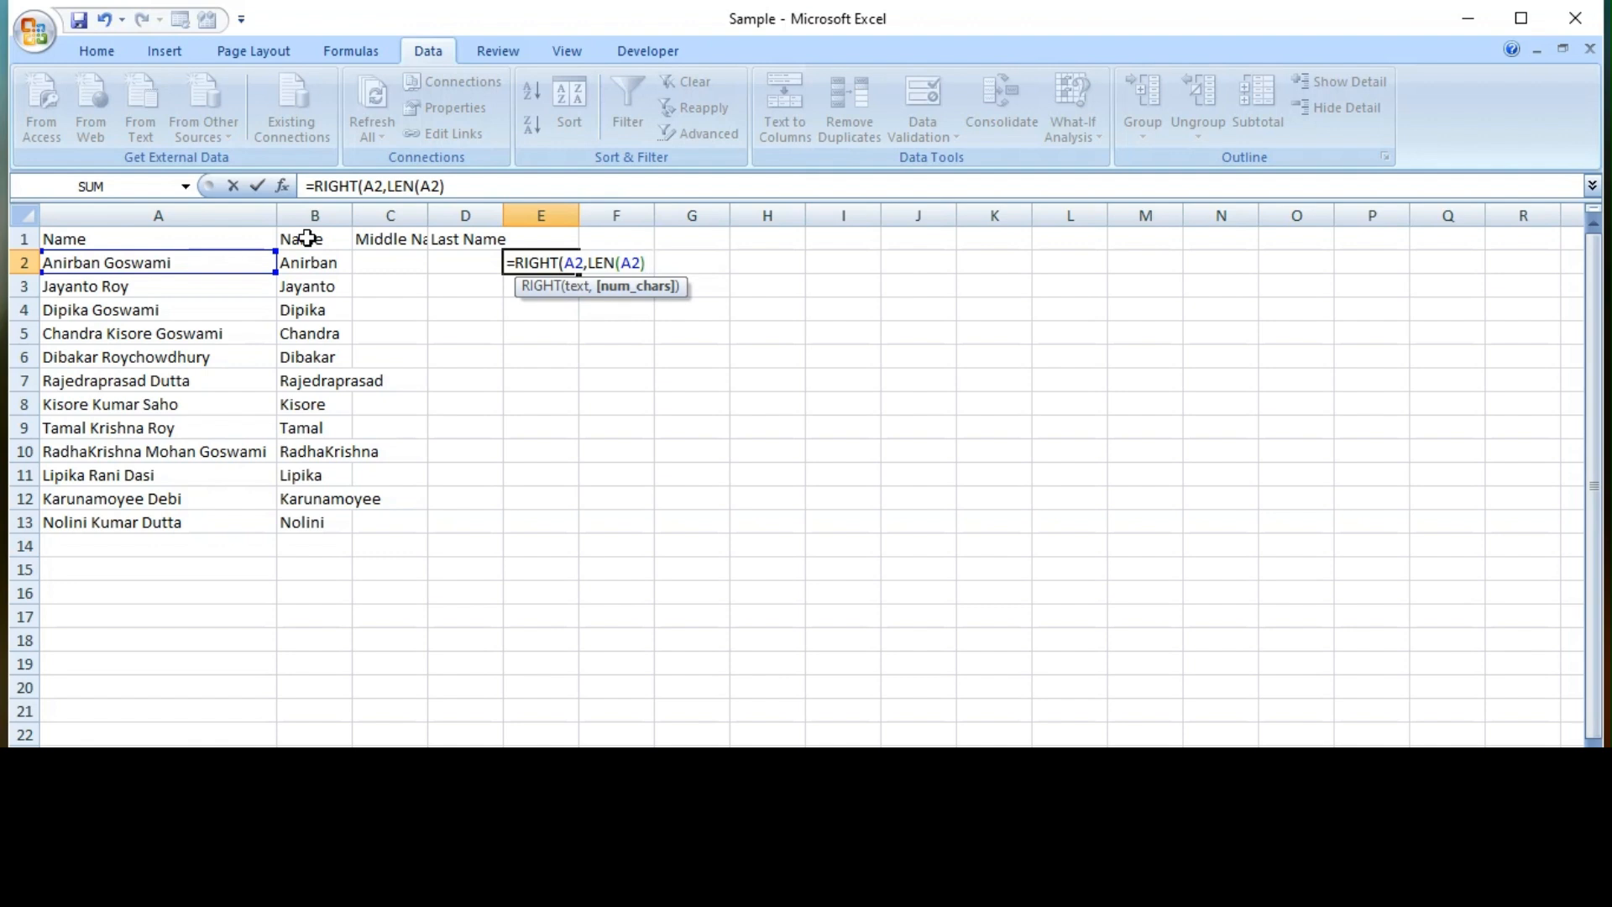
# Step: Complete the E2 formula by subtracting FIND(" ",A2) from the length, giving =RIGHT(A2,LEN(A2)-FIND(" ",A2))
pyautogui.write('-fi')
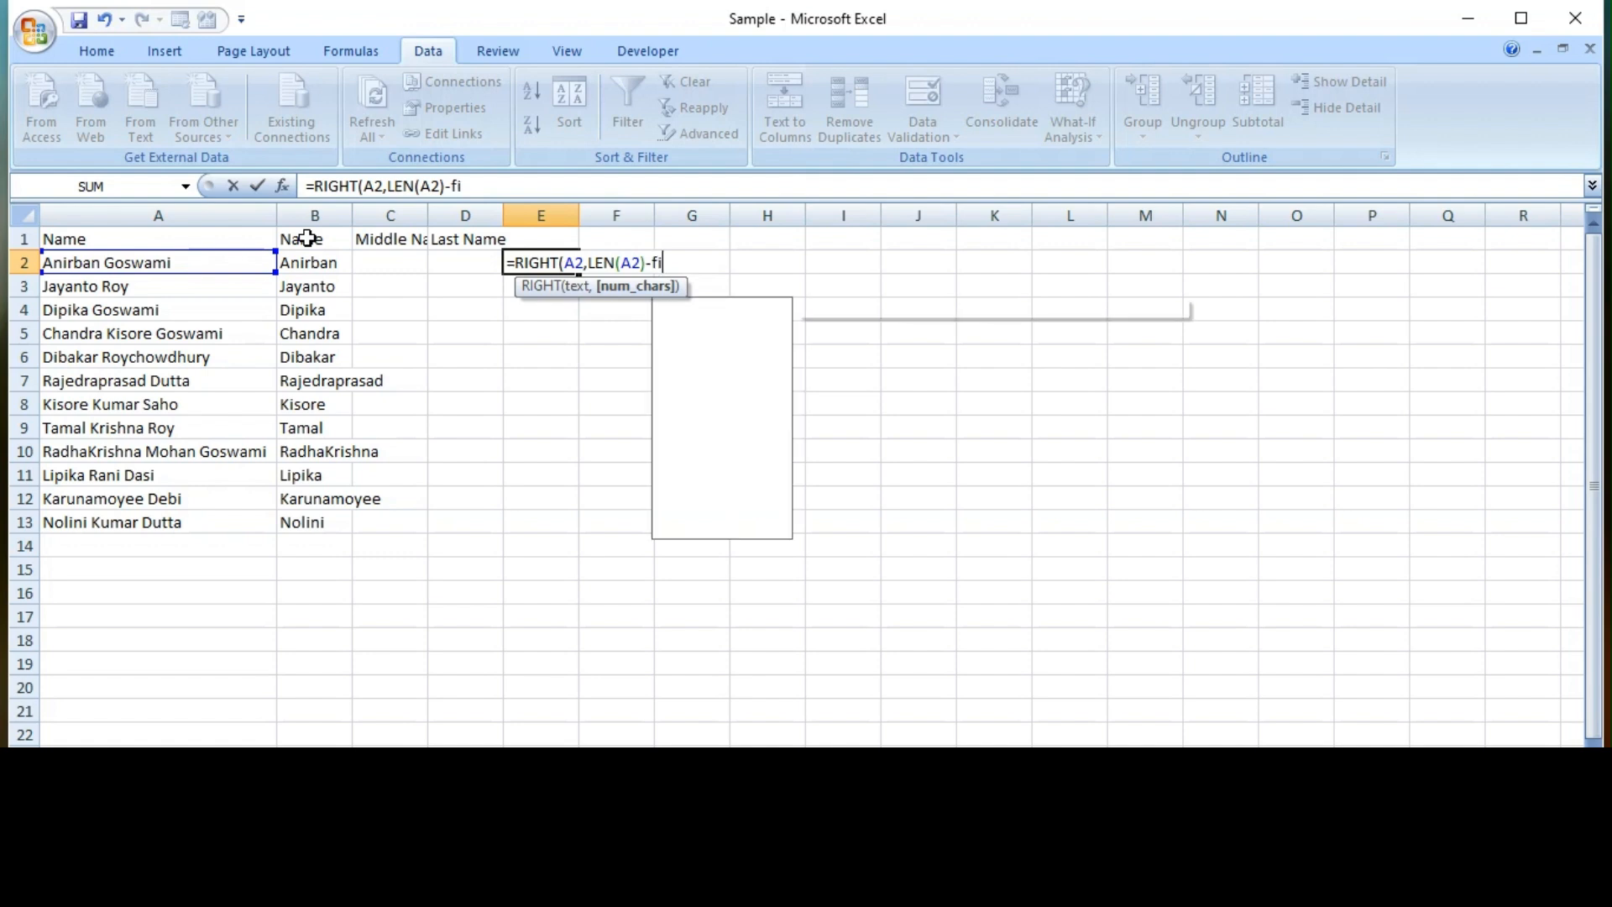
pyautogui.write('nd')
pyautogui.press('Tab')
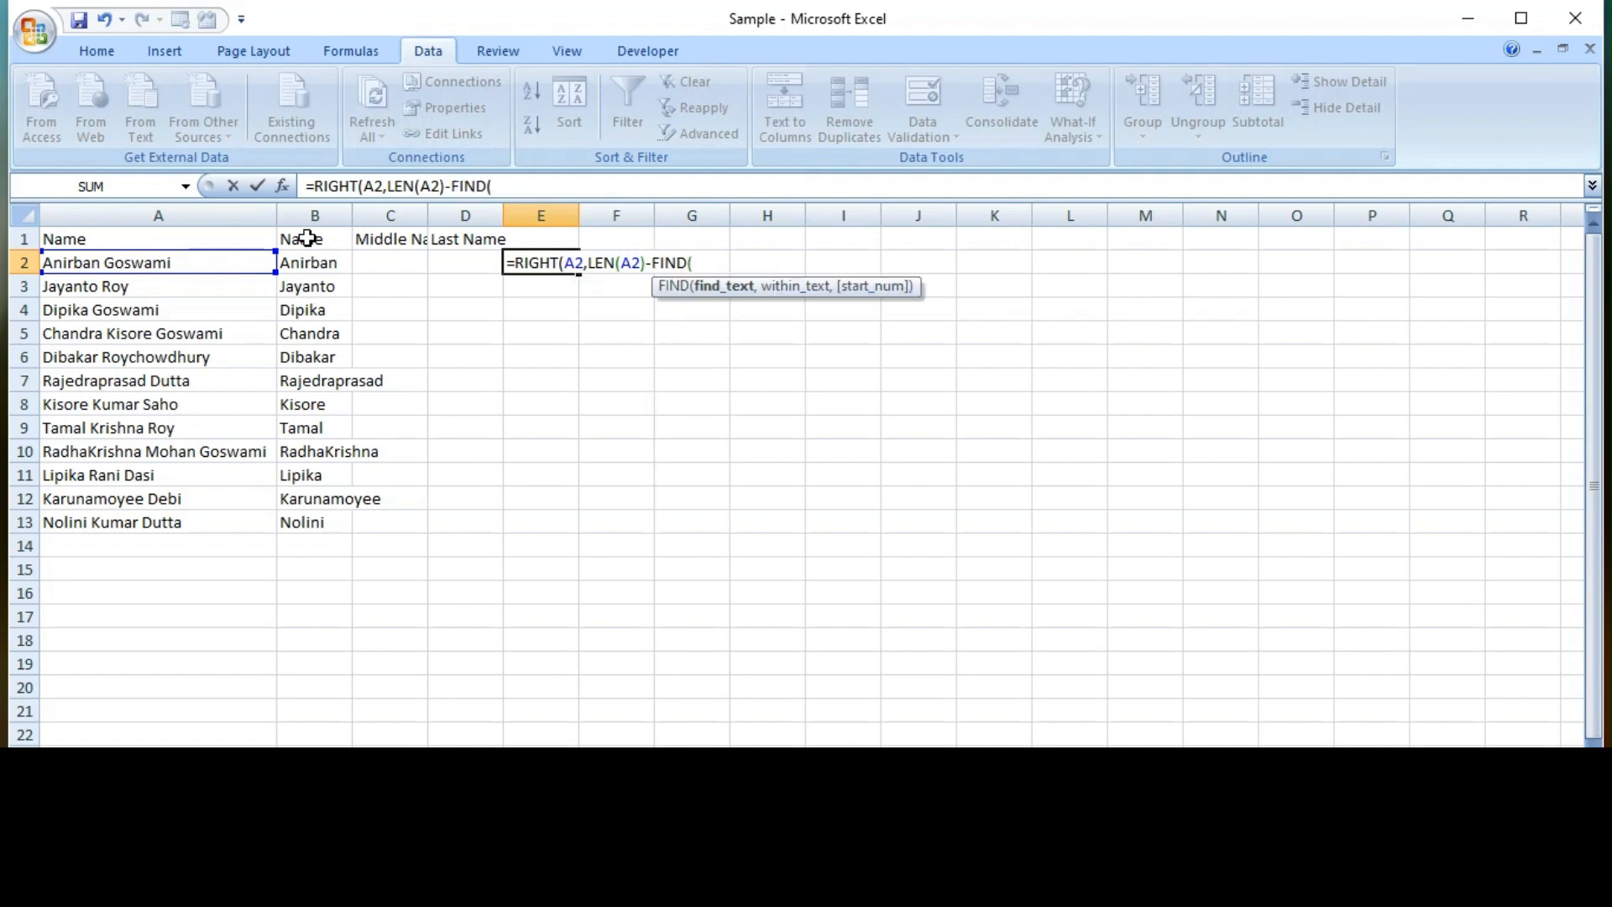
pyautogui.write('" ",')
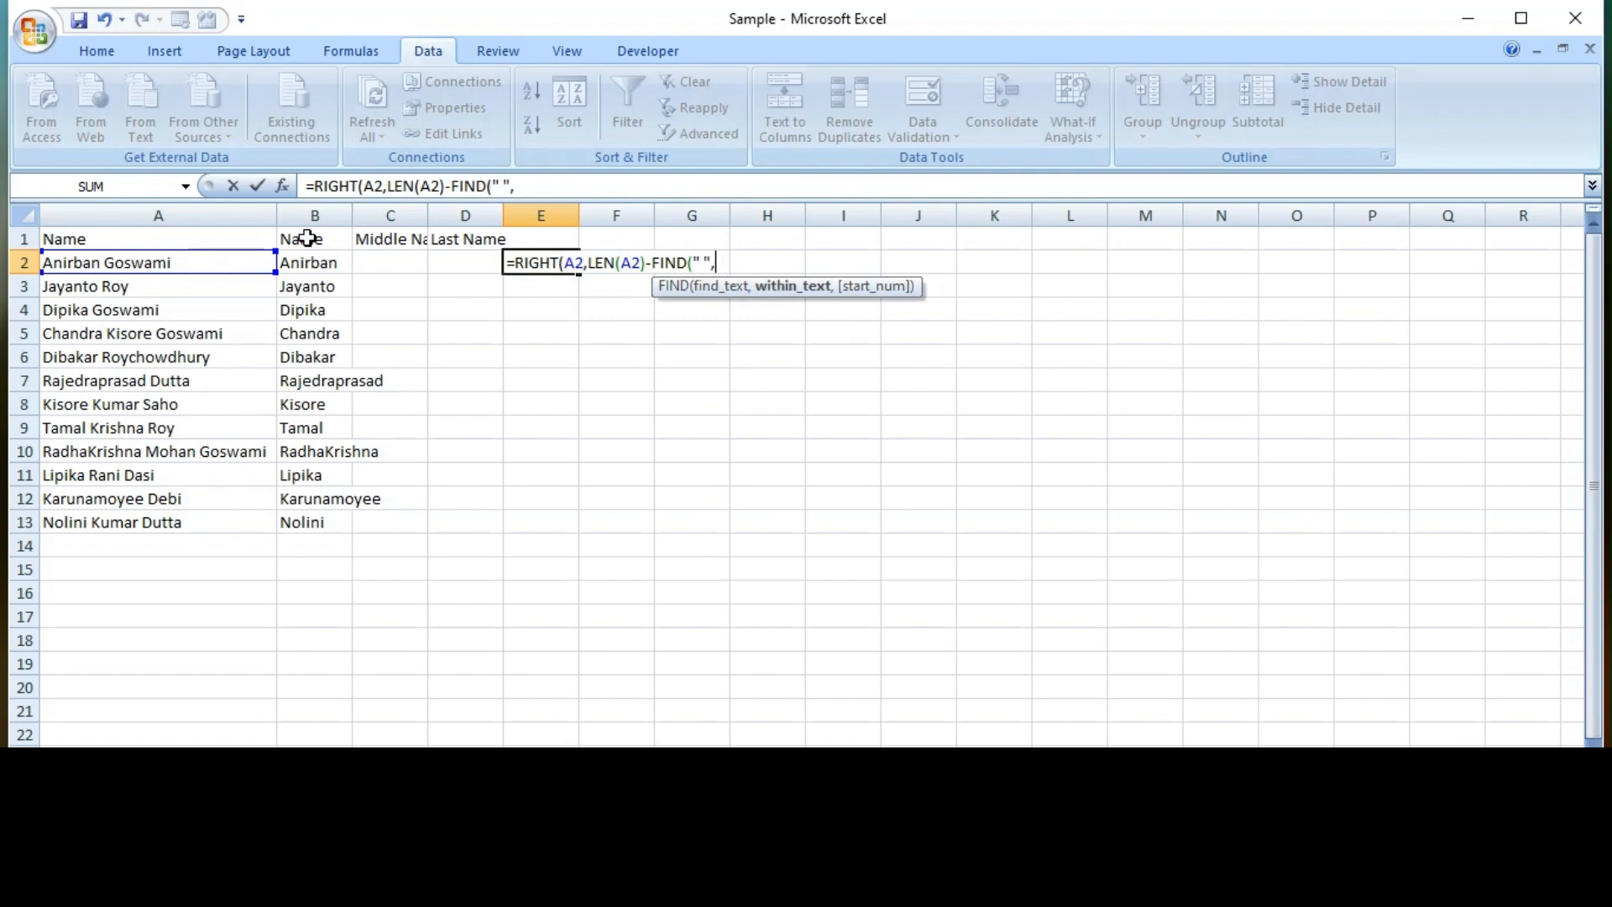
pyautogui.press('Left')
pyautogui.press('Left')
pyautogui.press('Left')
pyautogui.press('Left')
pyautogui.write(')')
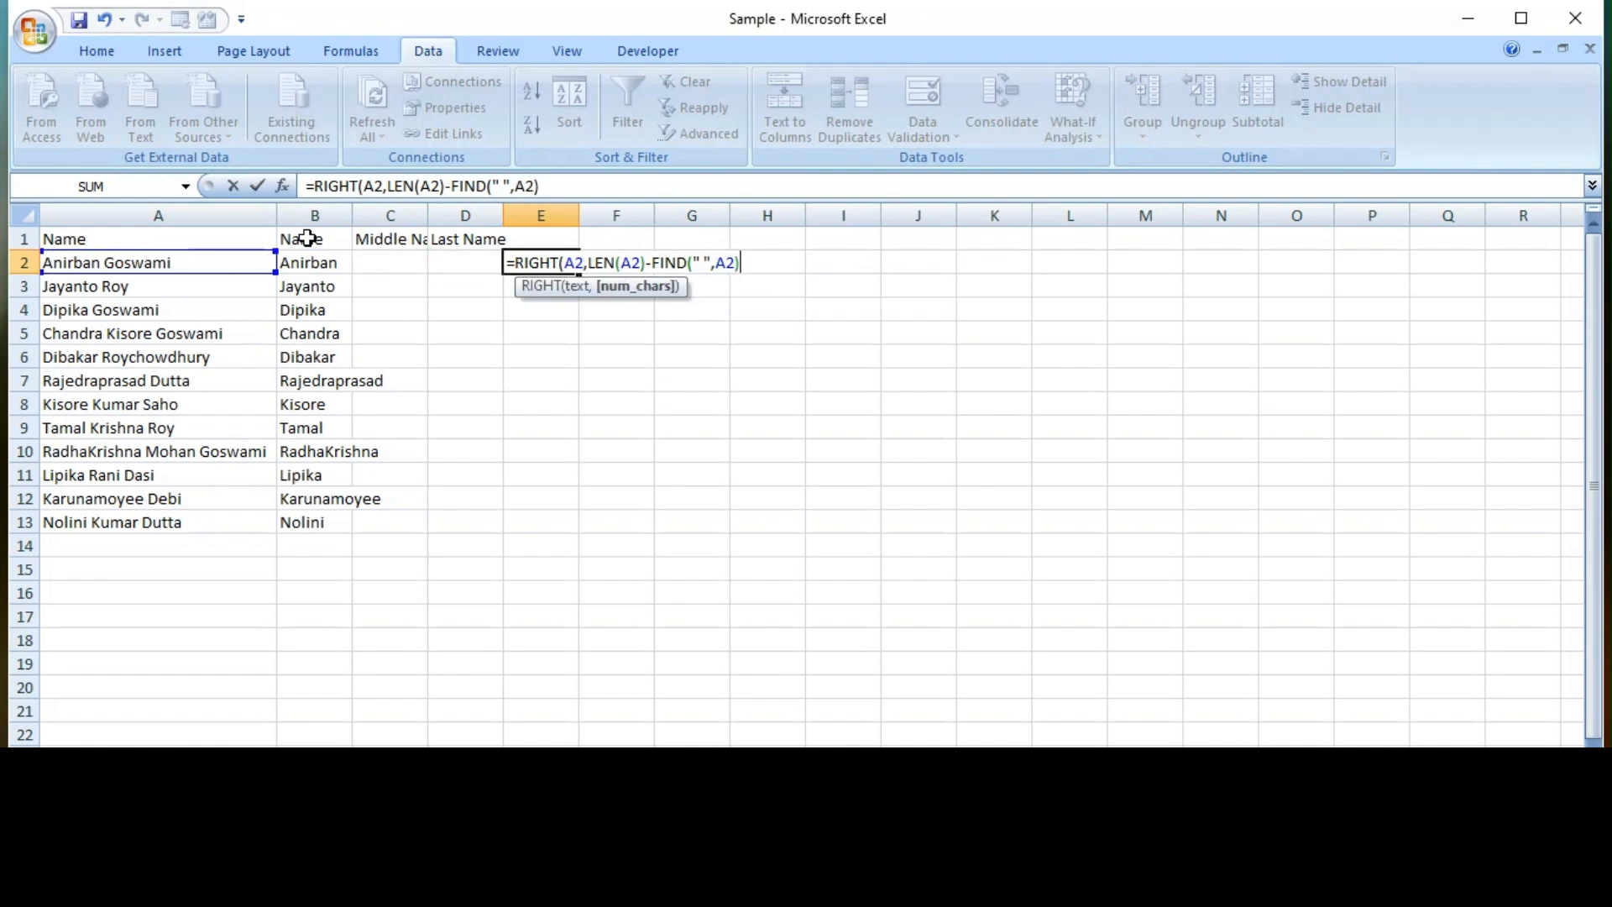
pyautogui.write(')')
pyautogui.press('Return')
# Step: Fill the RIGHT formula from E2 down through E13, matching the rows of full names
pyautogui.press('Up')
pyautogui.press('Left')
pyautogui.press('Left')
pyautogui.press('Left')
pyautogui.hotkey('ctrl', 'Down')
pyautogui.press('Right')
pyautogui.press('Right')
pyautogui.press('Right')
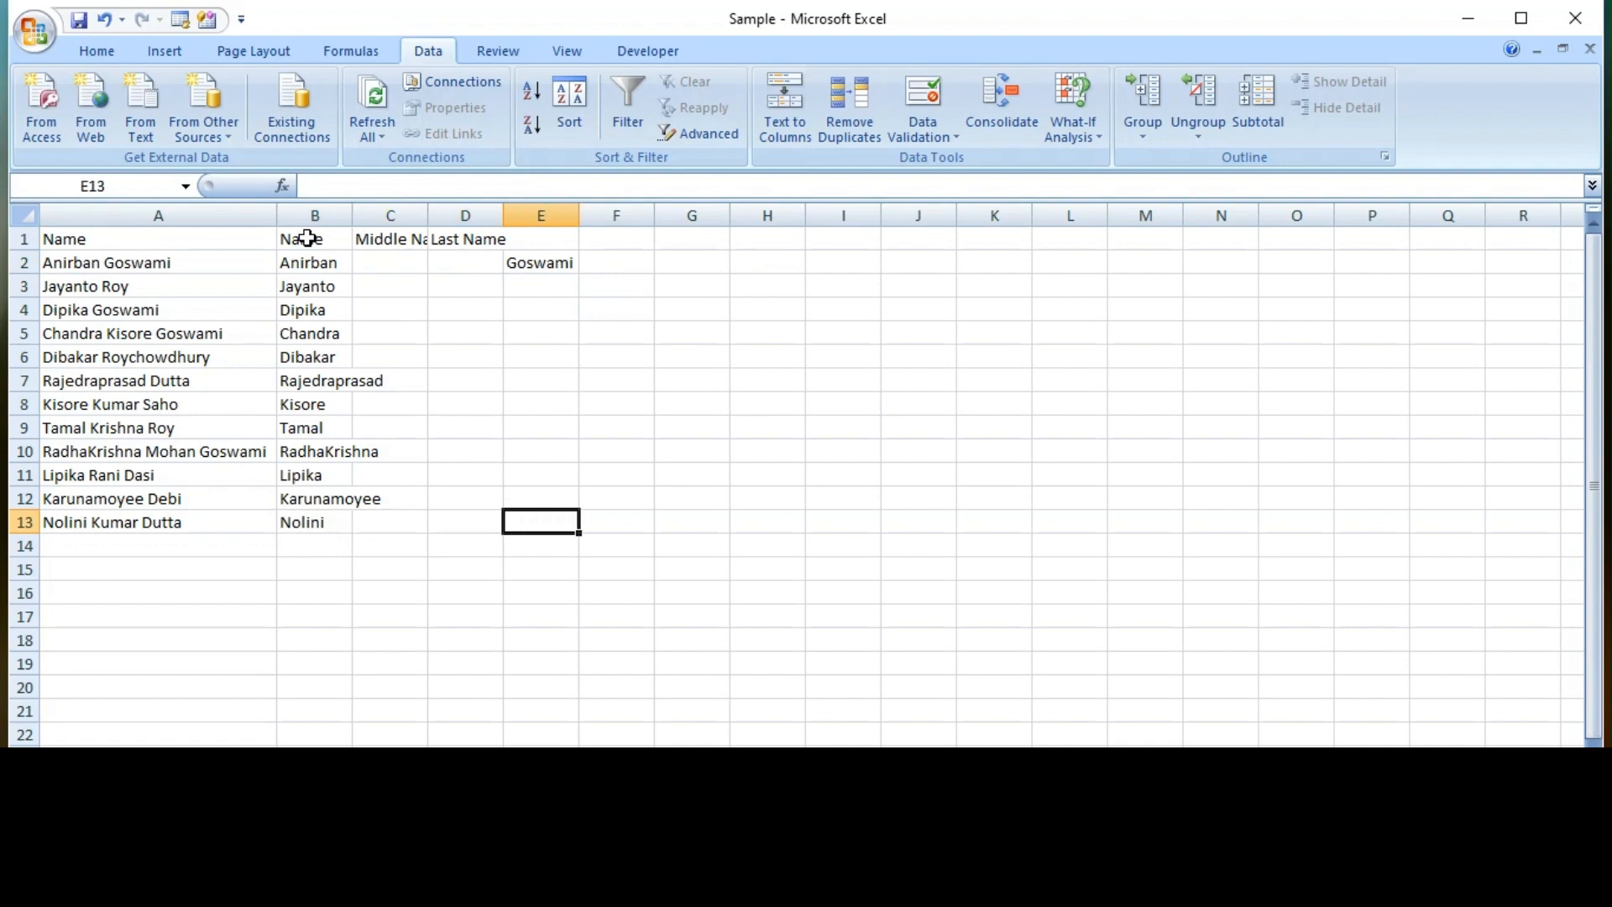
pyautogui.hotkey('ctrl', 'shift', 'Up')
pyautogui.hotkey('ctrl', 'd')
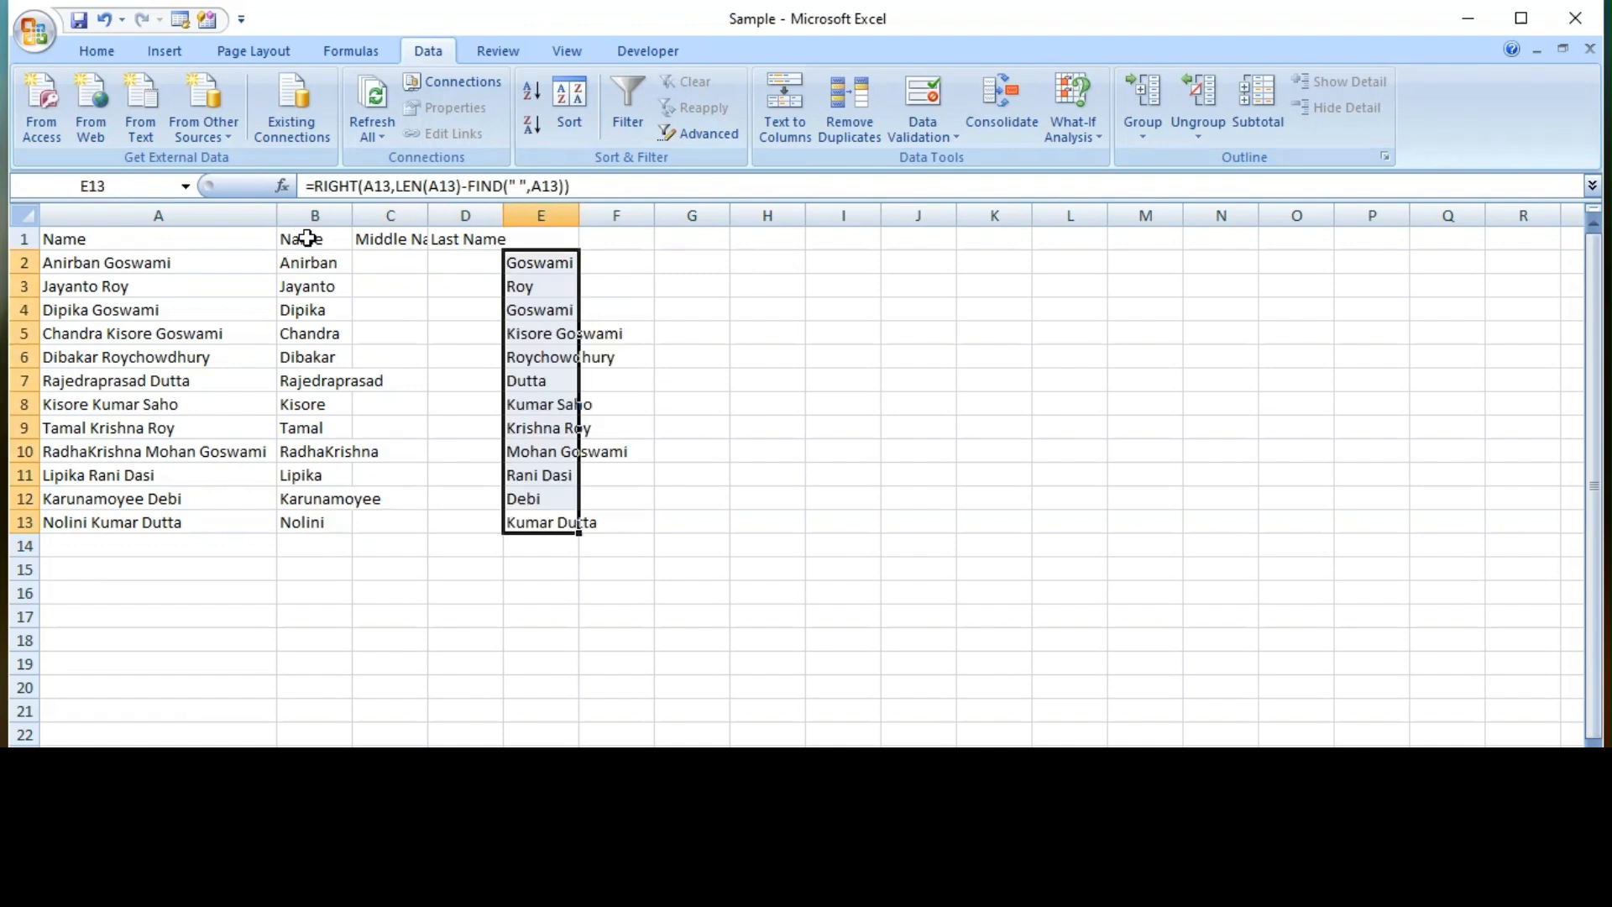
# Step: Examine the RIGHT formula results in E2:E13, checking the row 5 result for a name with a middle name
pyautogui.hotkey('ctrl', 'Up')
pyautogui.press('Down')
pyautogui.press('Down')
pyautogui.press('Down')
pyautogui.press('Down')
pyautogui.press('Down')
pyautogui.press('Up')
pyautogui.press('Up')
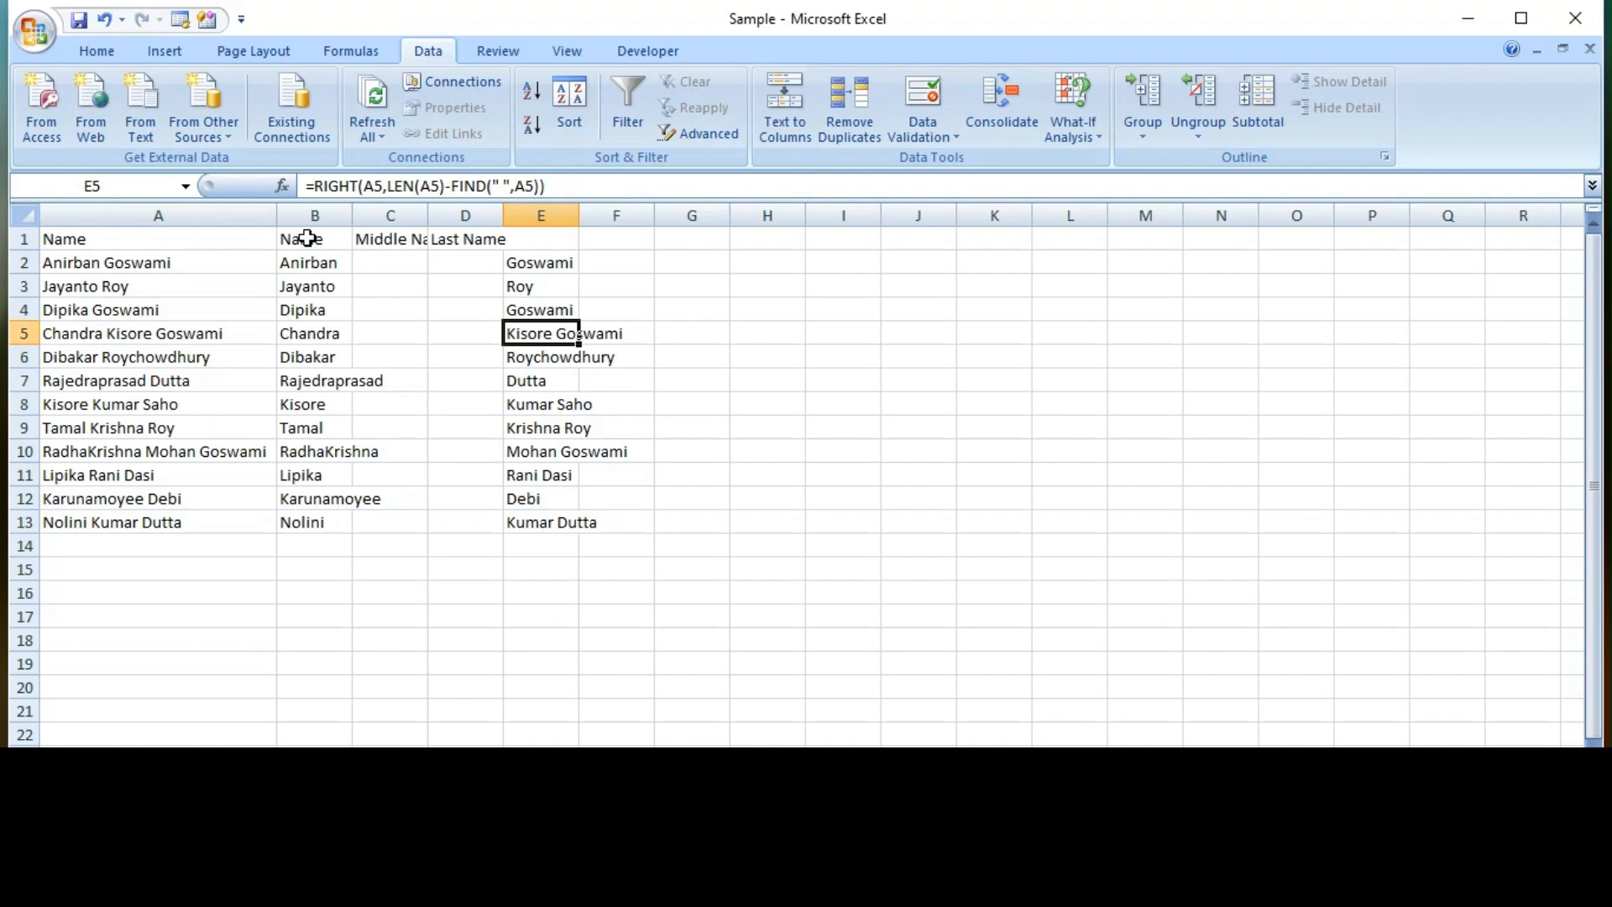
pyautogui.press('Up')
pyautogui.press('Up')
pyautogui.press('Up')
pyautogui.hotkey('ctrl', 'shift', 'Down')
pyautogui.hotkey('ctrl', 'shift', 'Up')
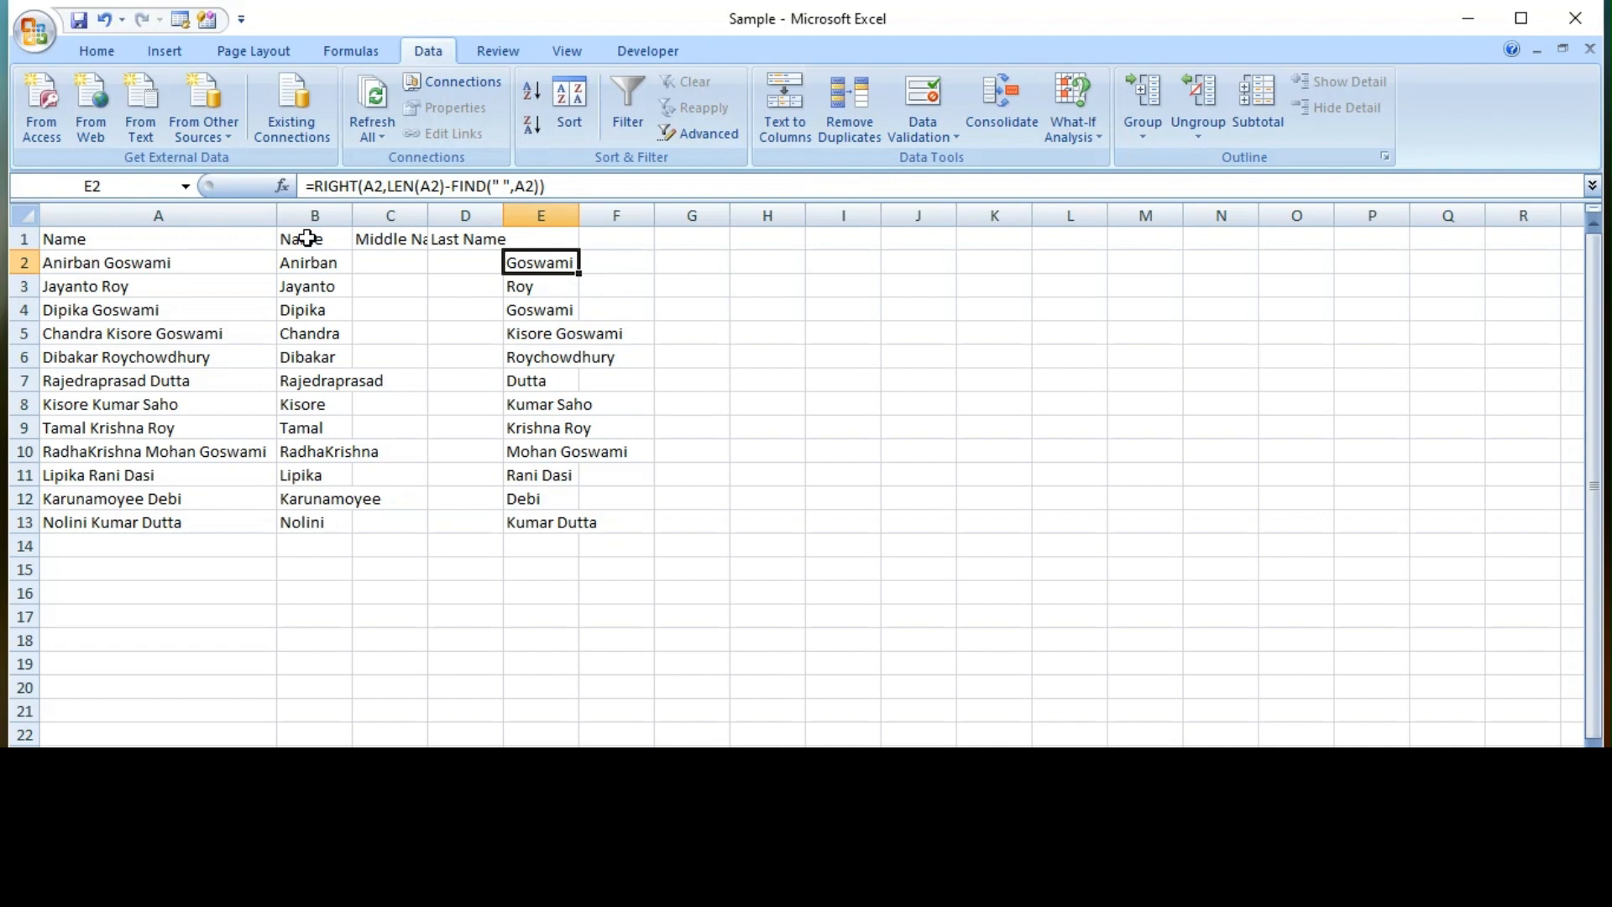
# Step: Compare the full name in A2 with the text extracted by the RIGHT formula in E2
pyautogui.press('Left')
pyautogui.press('Left')
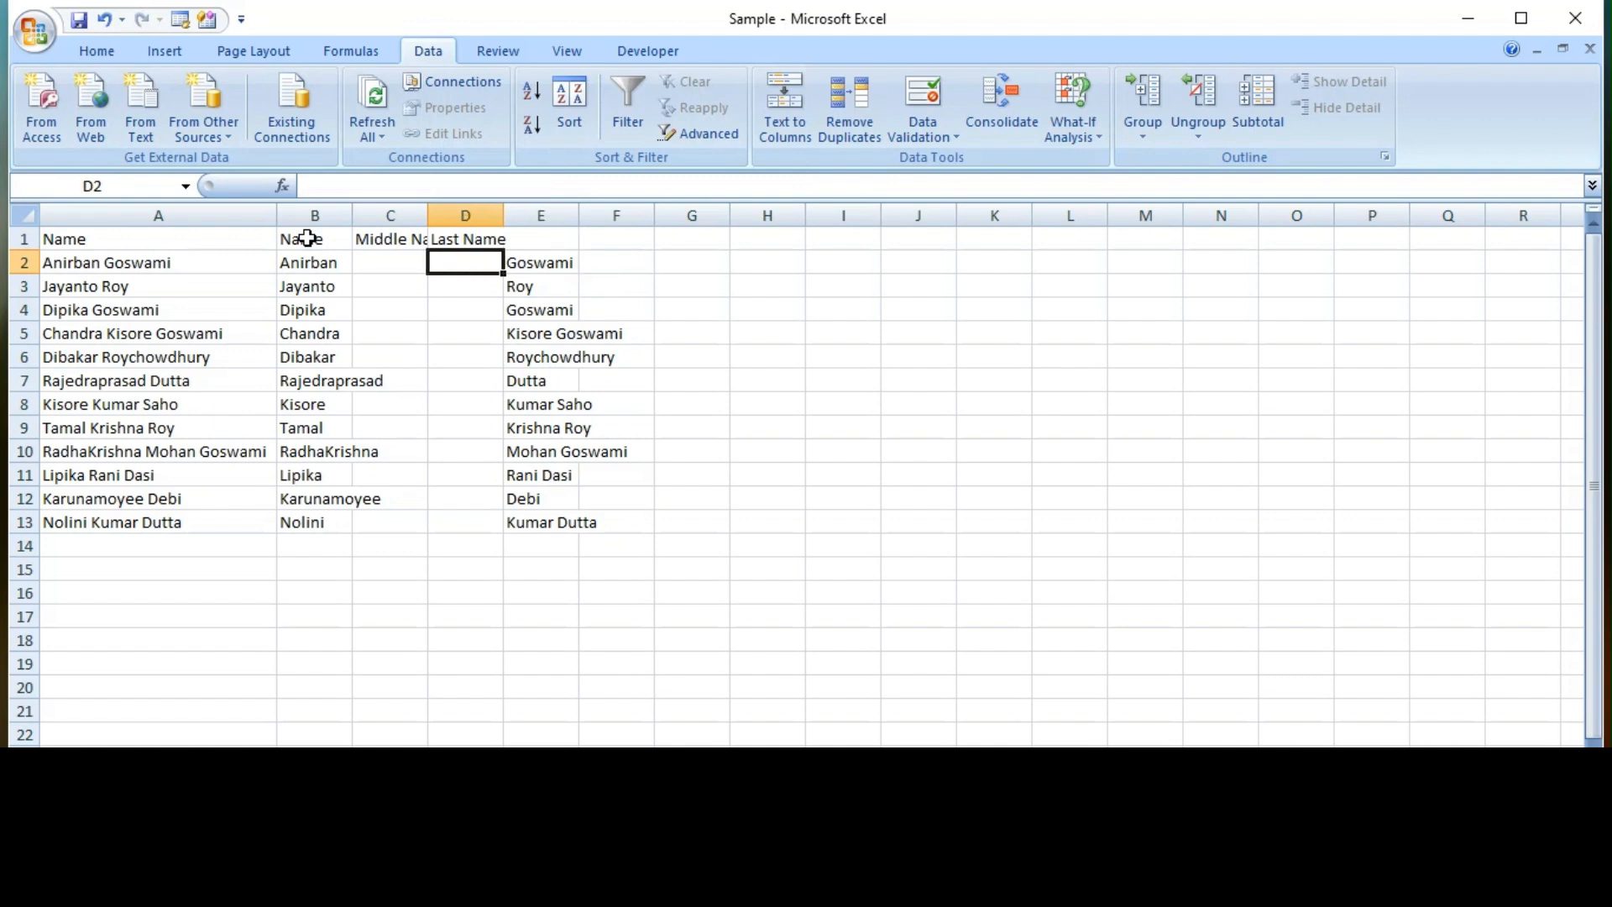
pyautogui.press('Left')
pyautogui.press('Left')
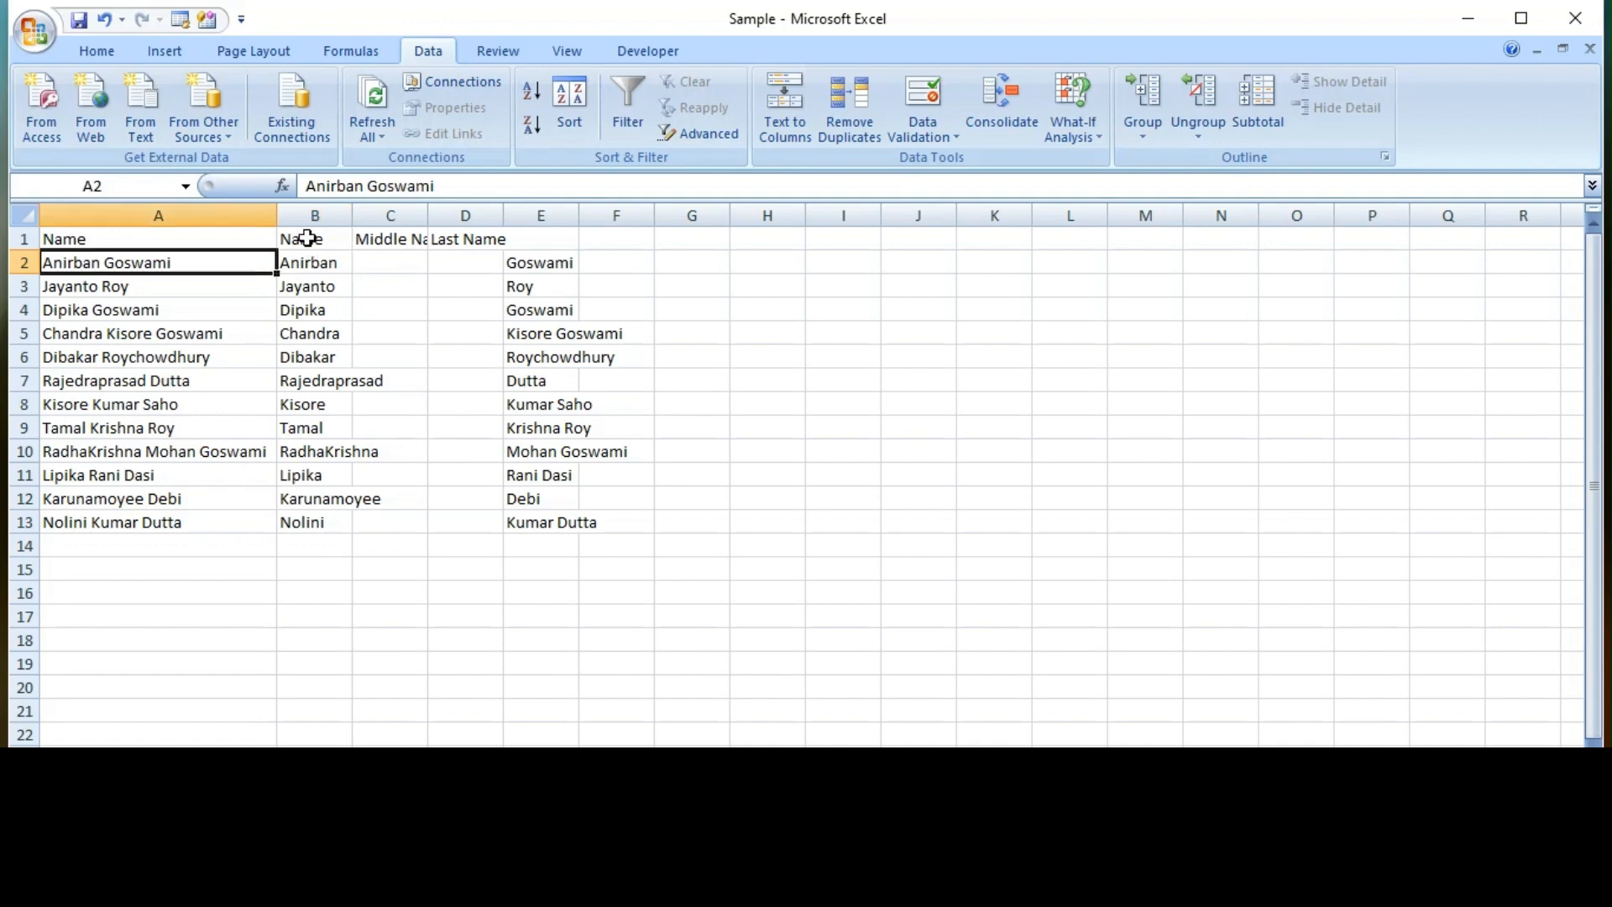
pyautogui.press('Right')
pyautogui.press('Right')
pyautogui.press('Right')
pyautogui.press('Right')
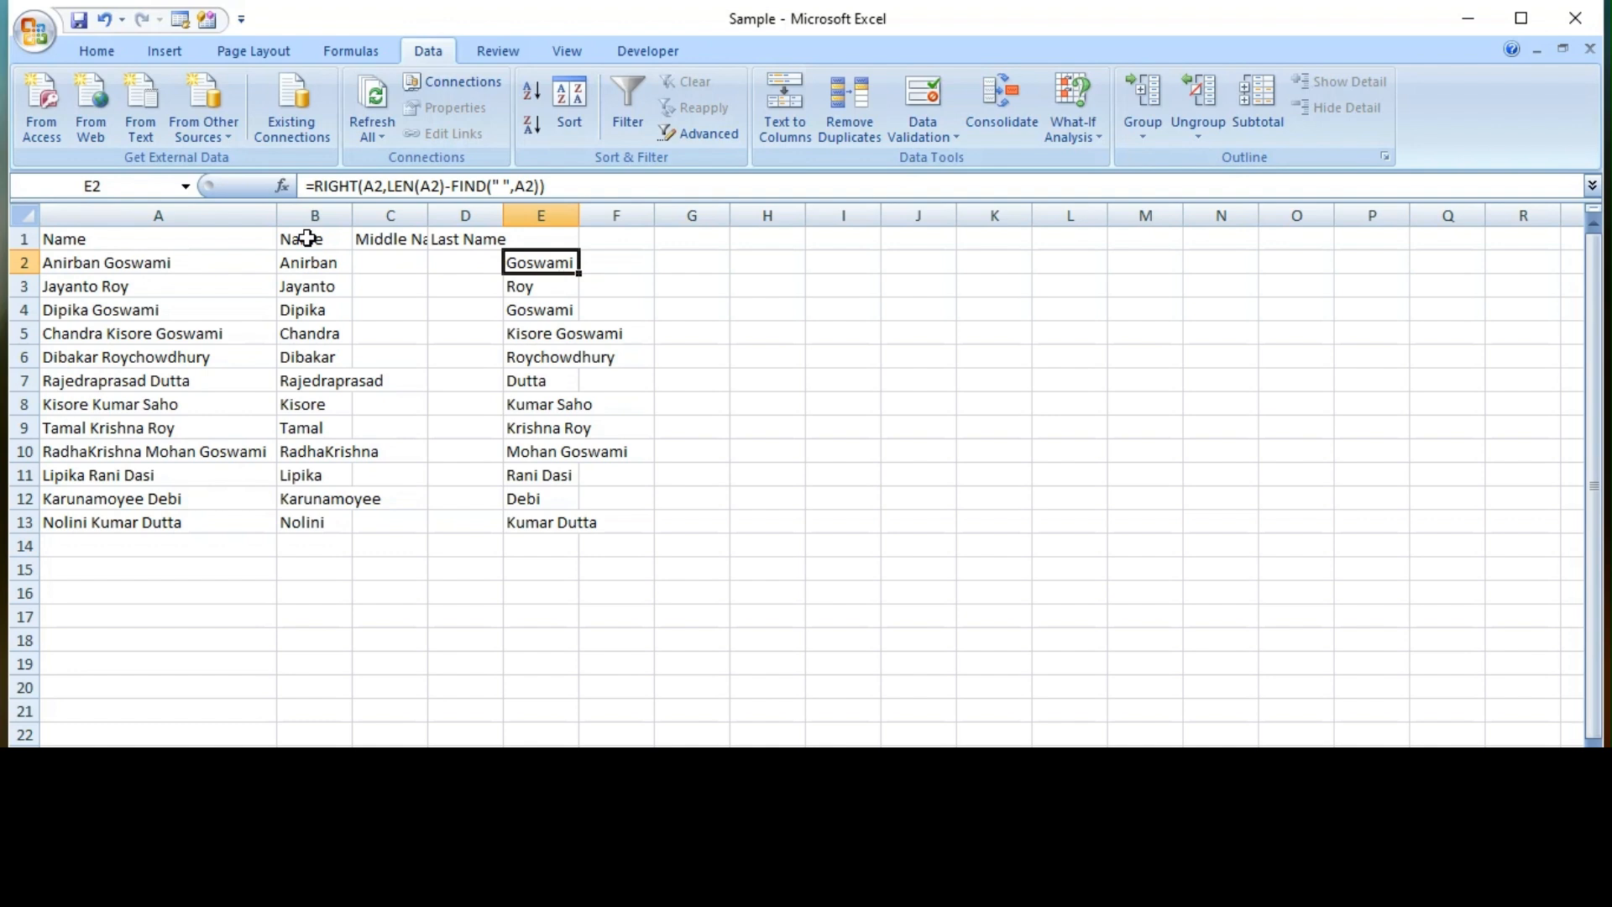
pyautogui.press('Left')
pyautogui.press('Left')
pyautogui.press('Left')
pyautogui.press('Left')
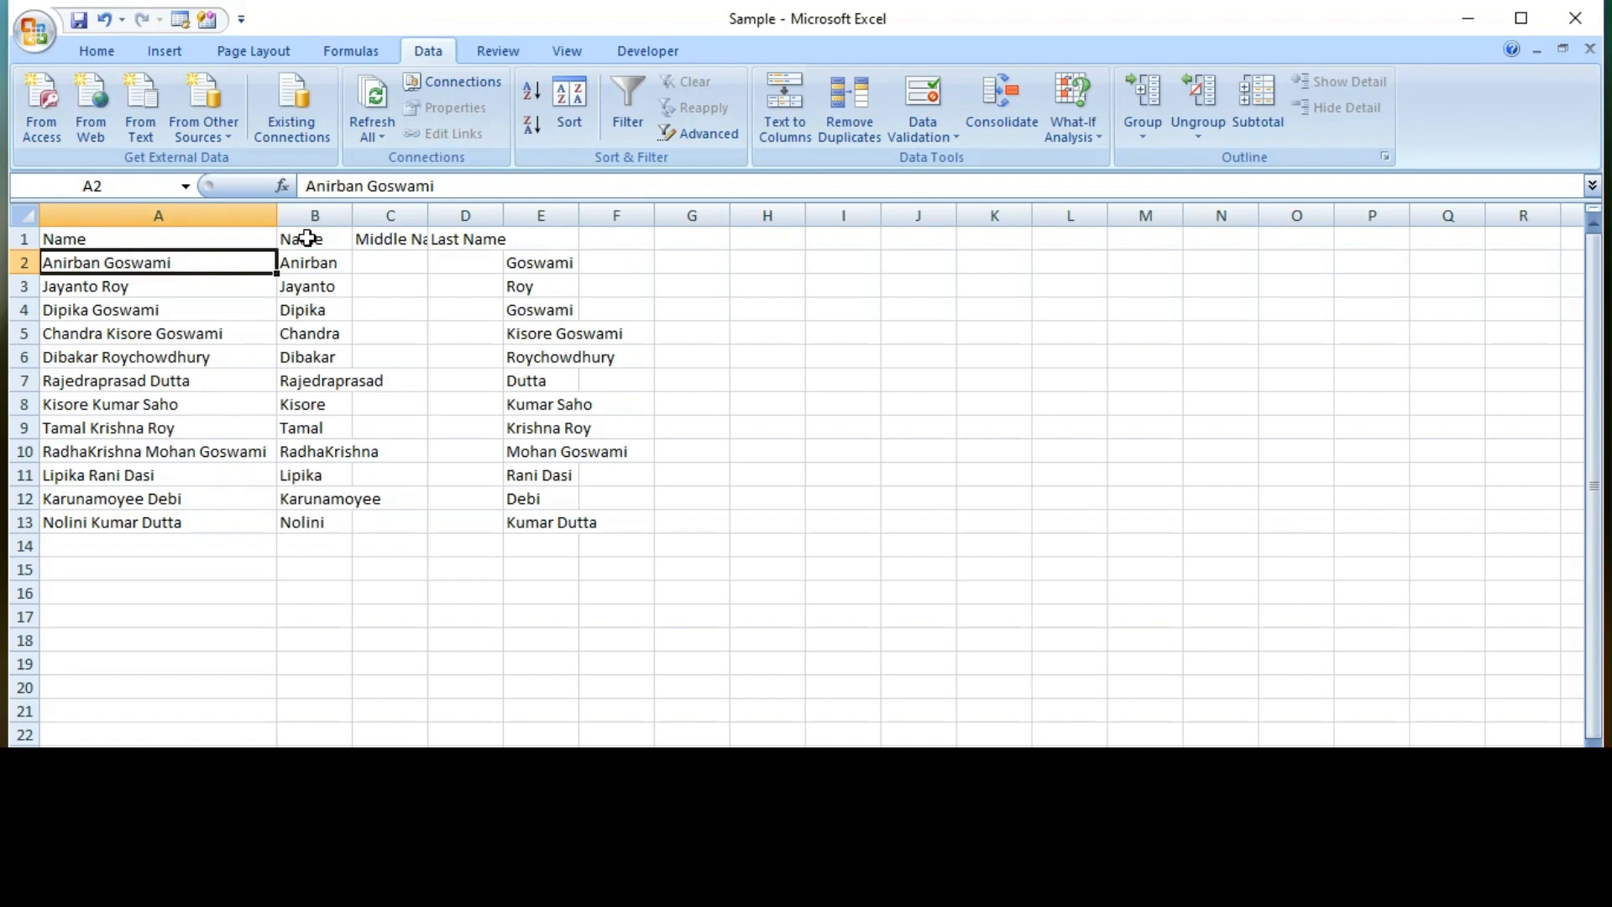
pyautogui.press('Right')
pyautogui.press('Right')
pyautogui.press('Right')
pyautogui.press('Right')
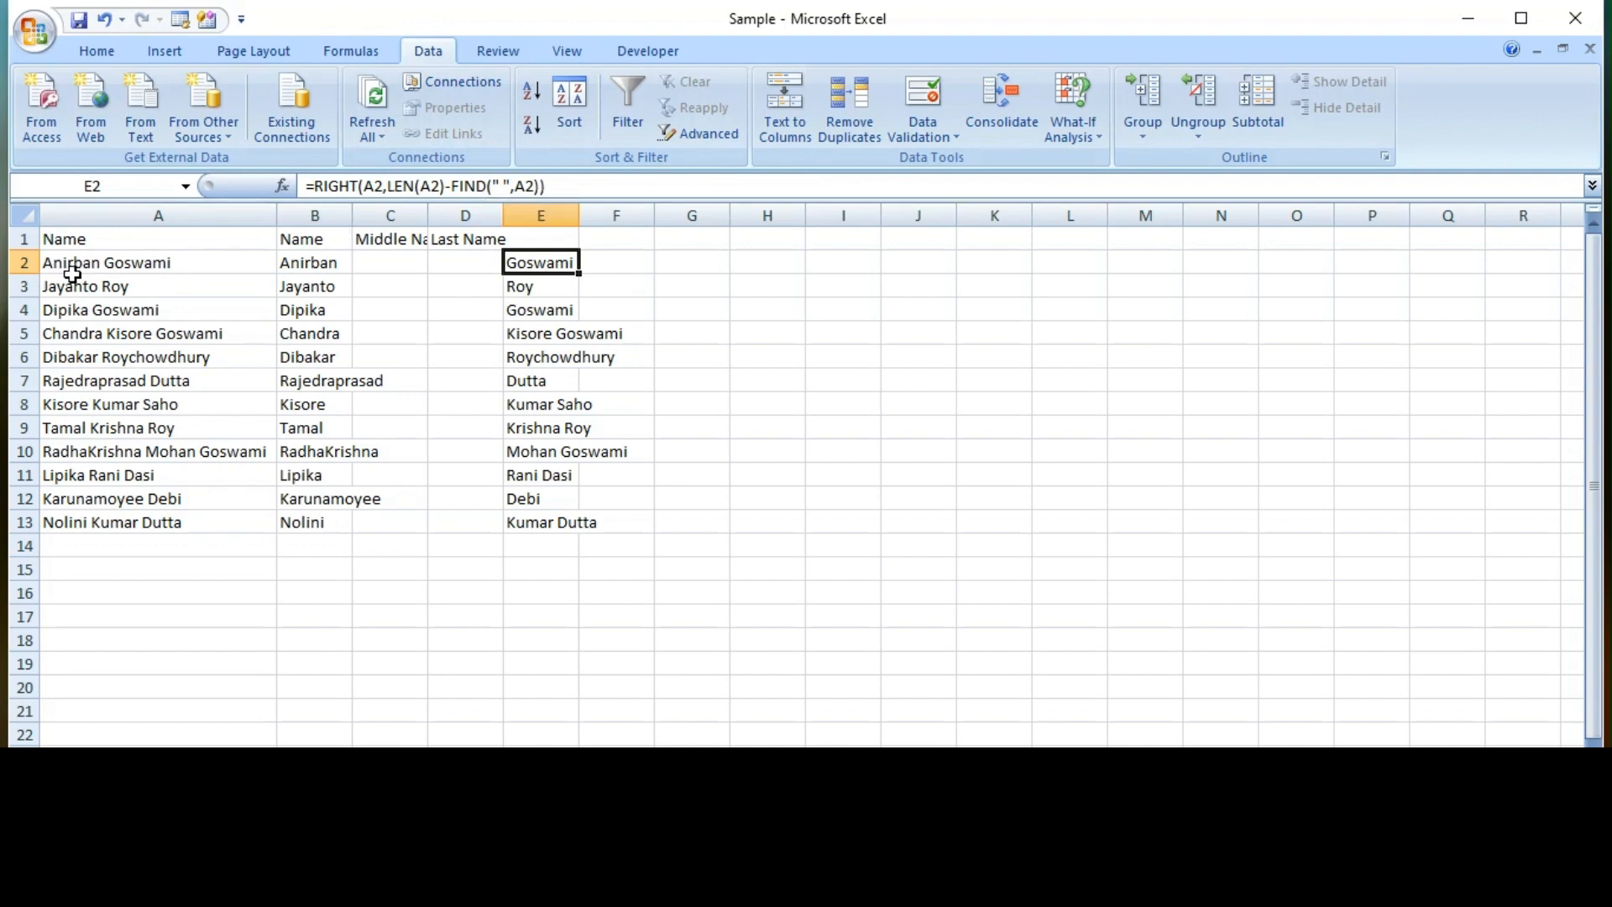
pyautogui.click(627, 267)
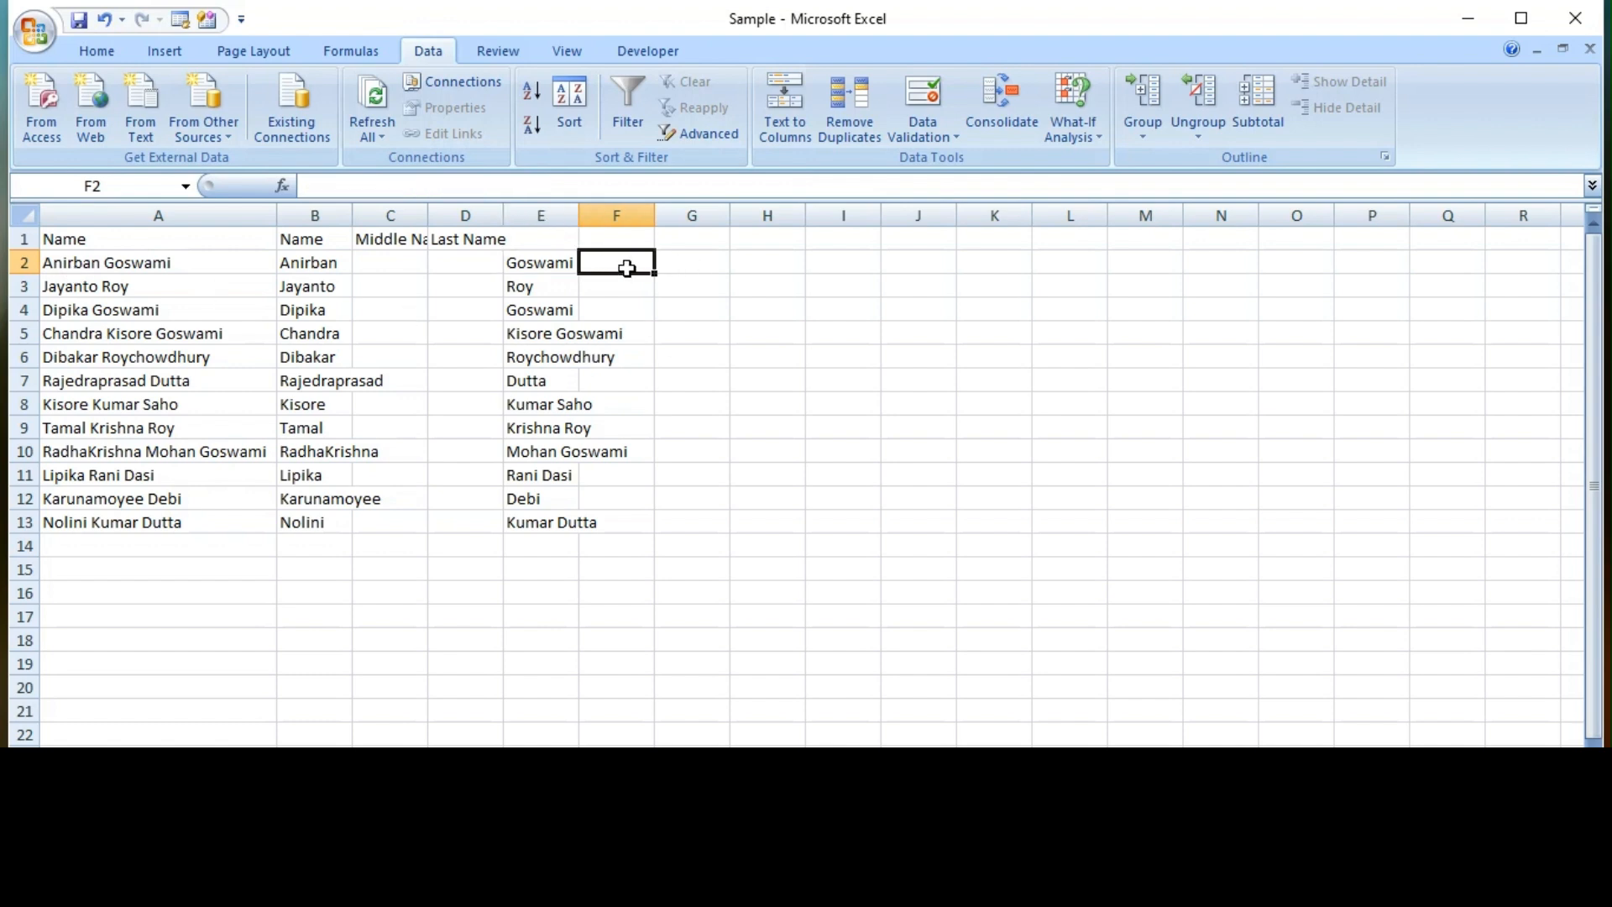
pyautogui.write('=len')
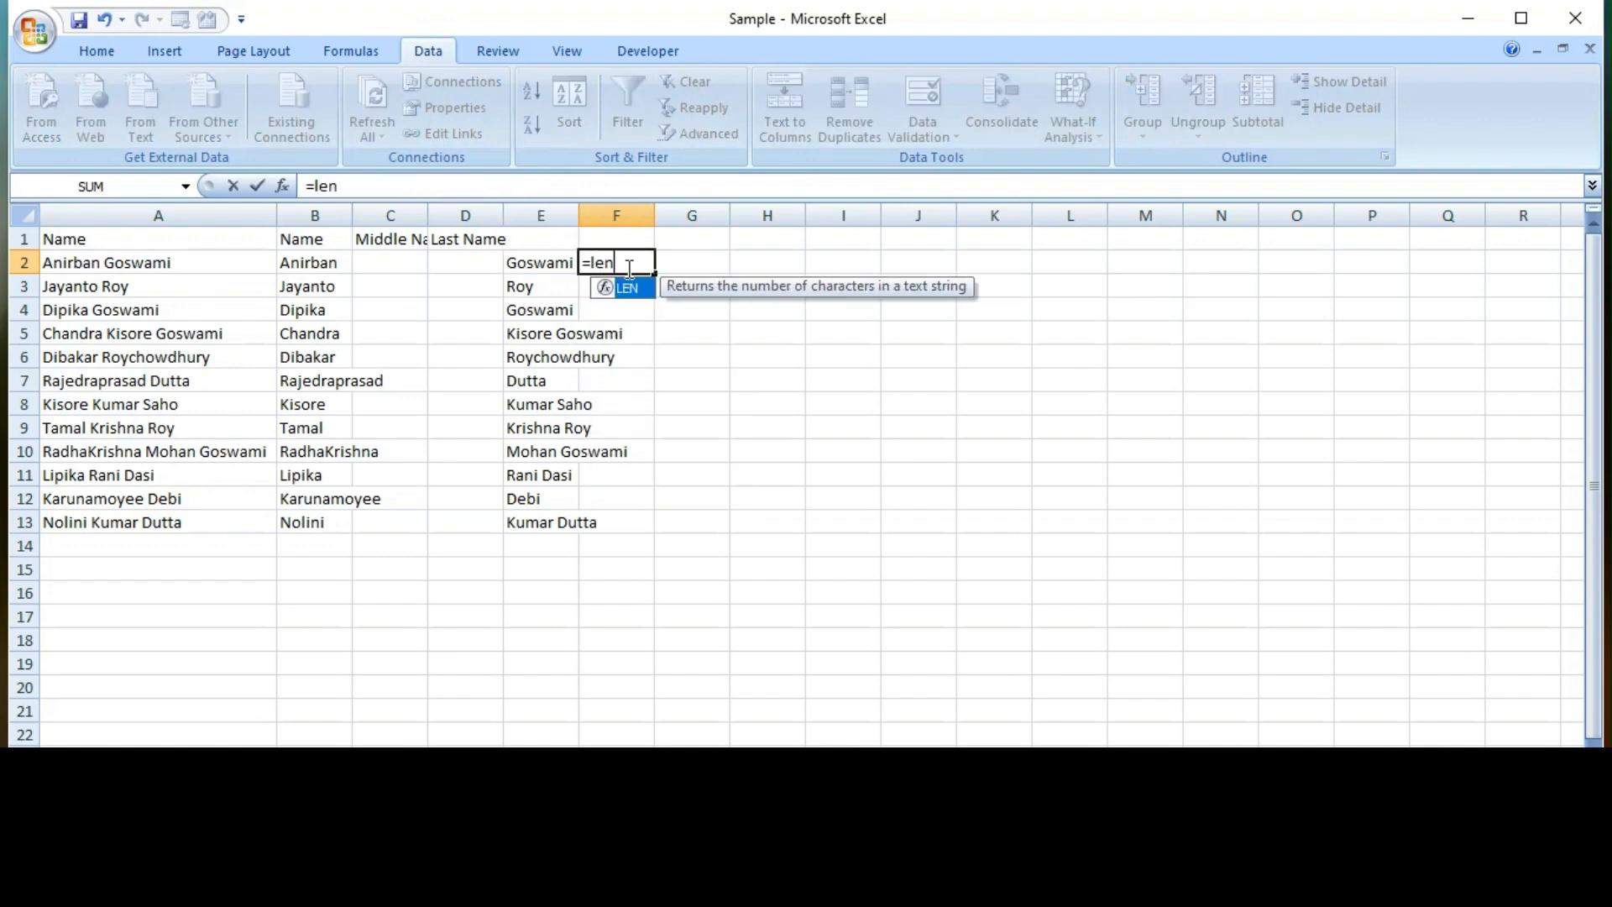
pyautogui.press('Left')
pyautogui.press('Left')
pyautogui.press('Left')
pyautogui.press('Left')
pyautogui.press('Right')
pyautogui.press('Right')
pyautogui.press('Right')
pyautogui.press('Right')
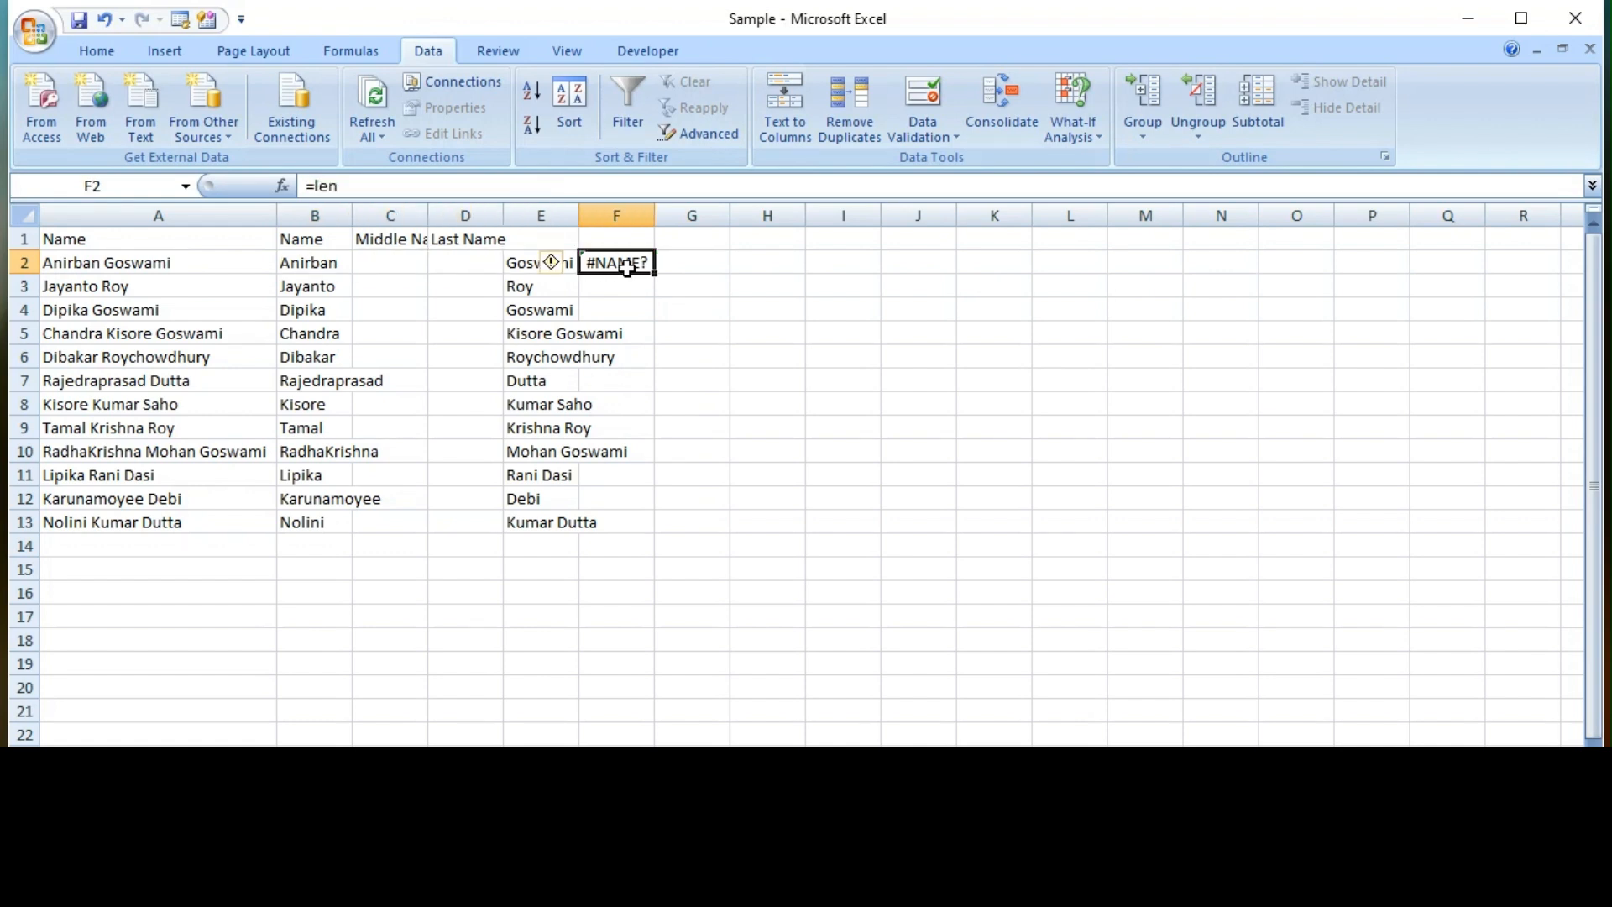
# Step: Calculate the character count of the full name in A2 by entering =LEN(A2) in F2
pyautogui.write('=len')
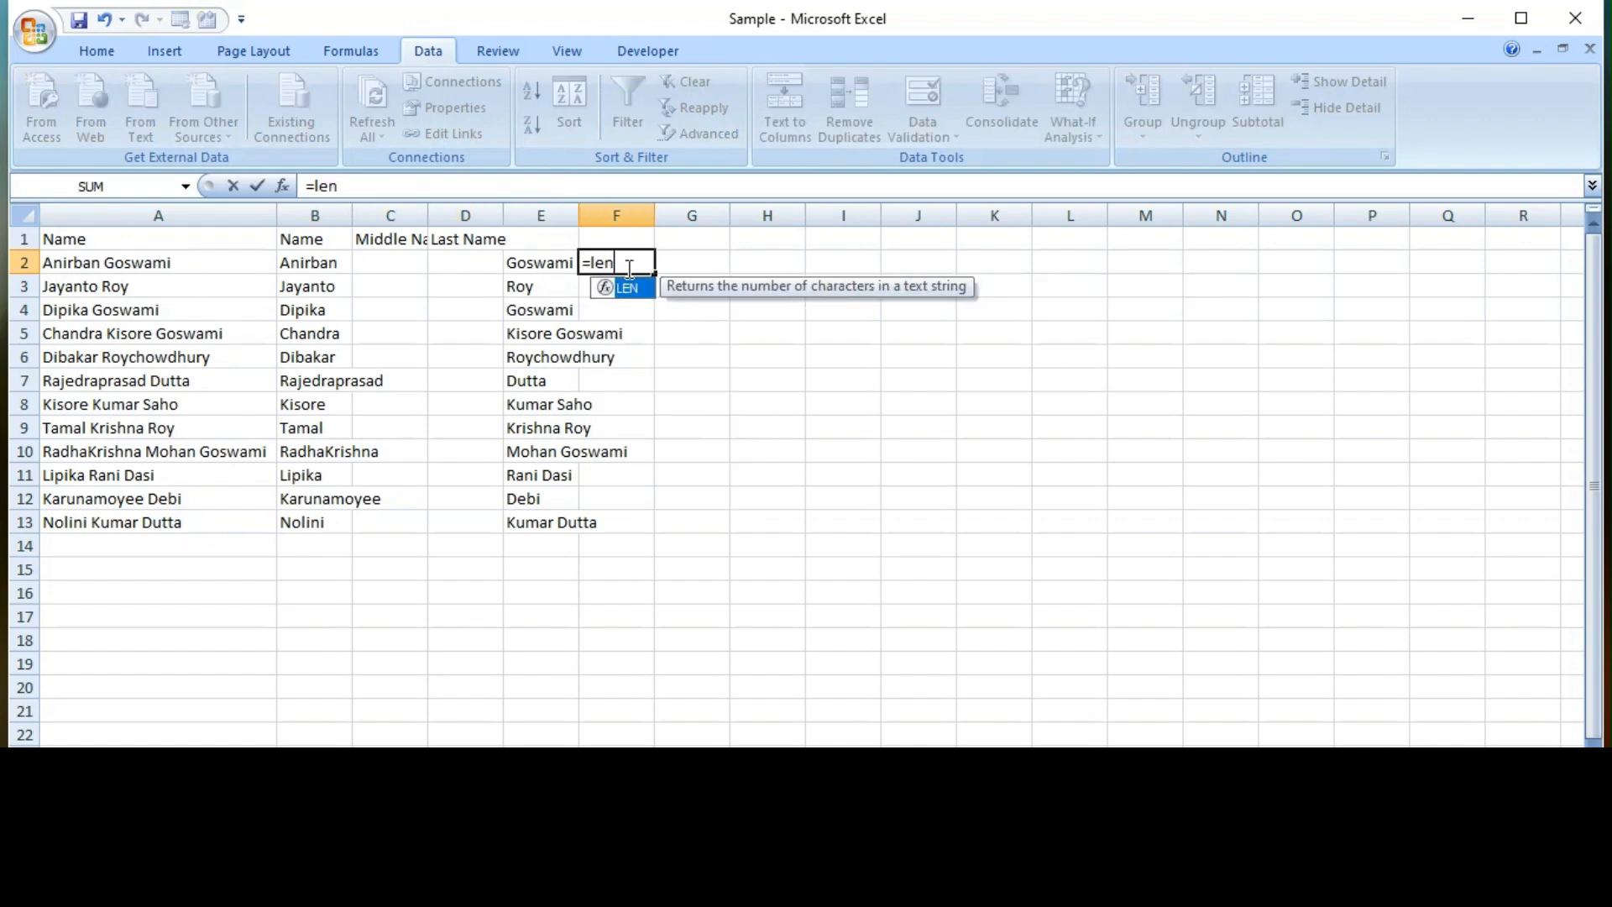
pyautogui.press('Tab')
pyautogui.press('Left')
pyautogui.press('Left')
pyautogui.press('Left')
pyautogui.press('Left')
pyautogui.press('Left')
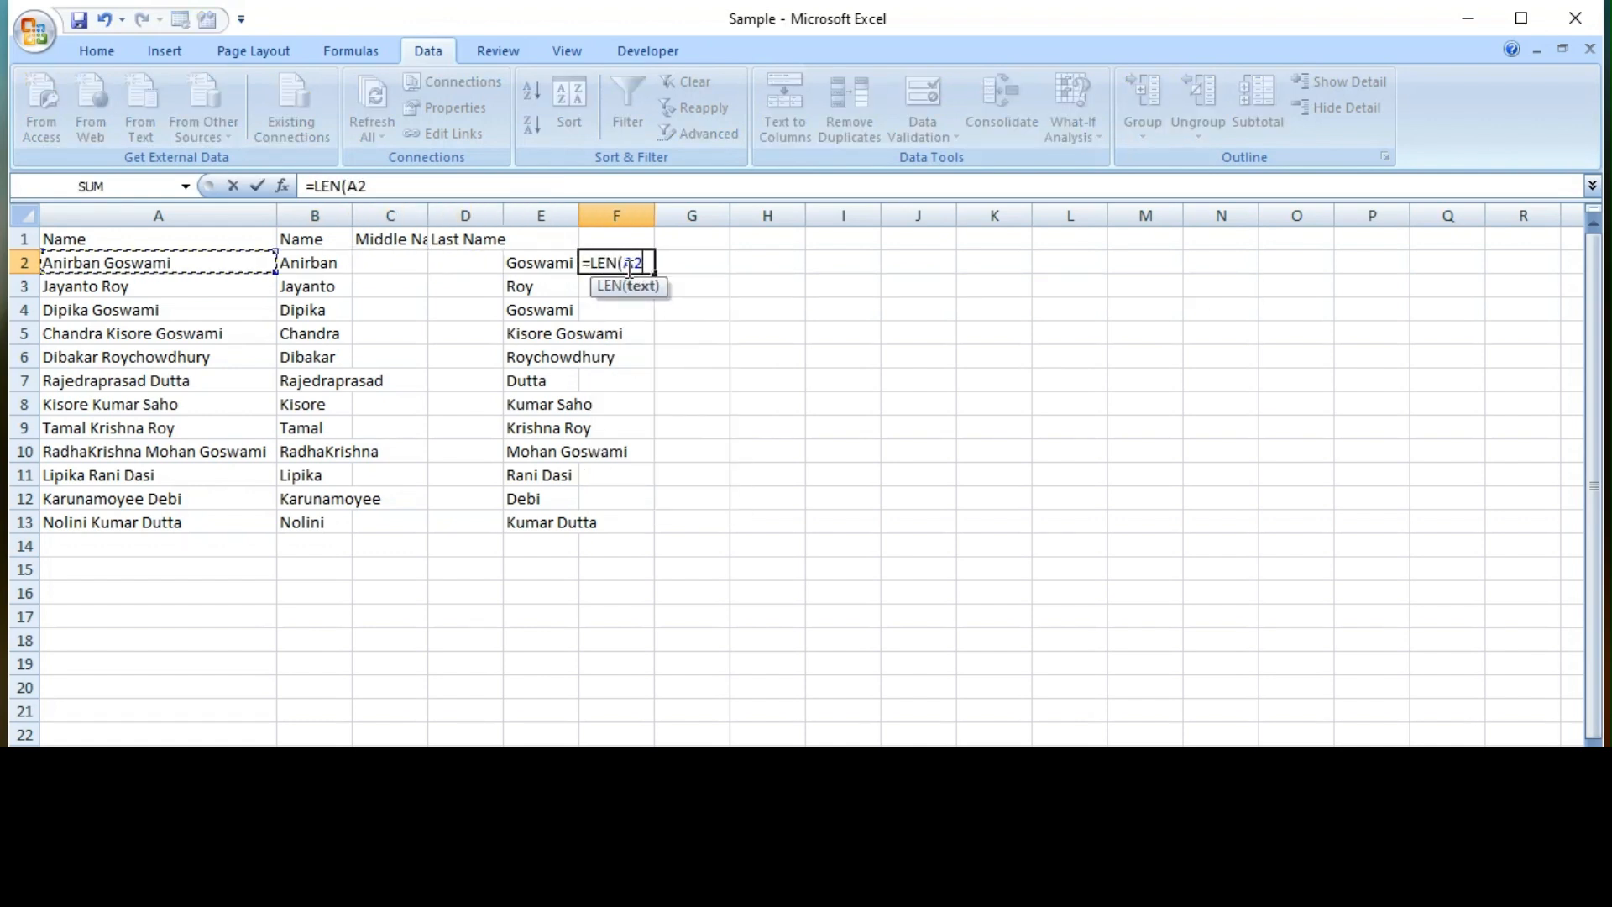
pyautogui.press('Return')
pyautogui.click(626, 268)
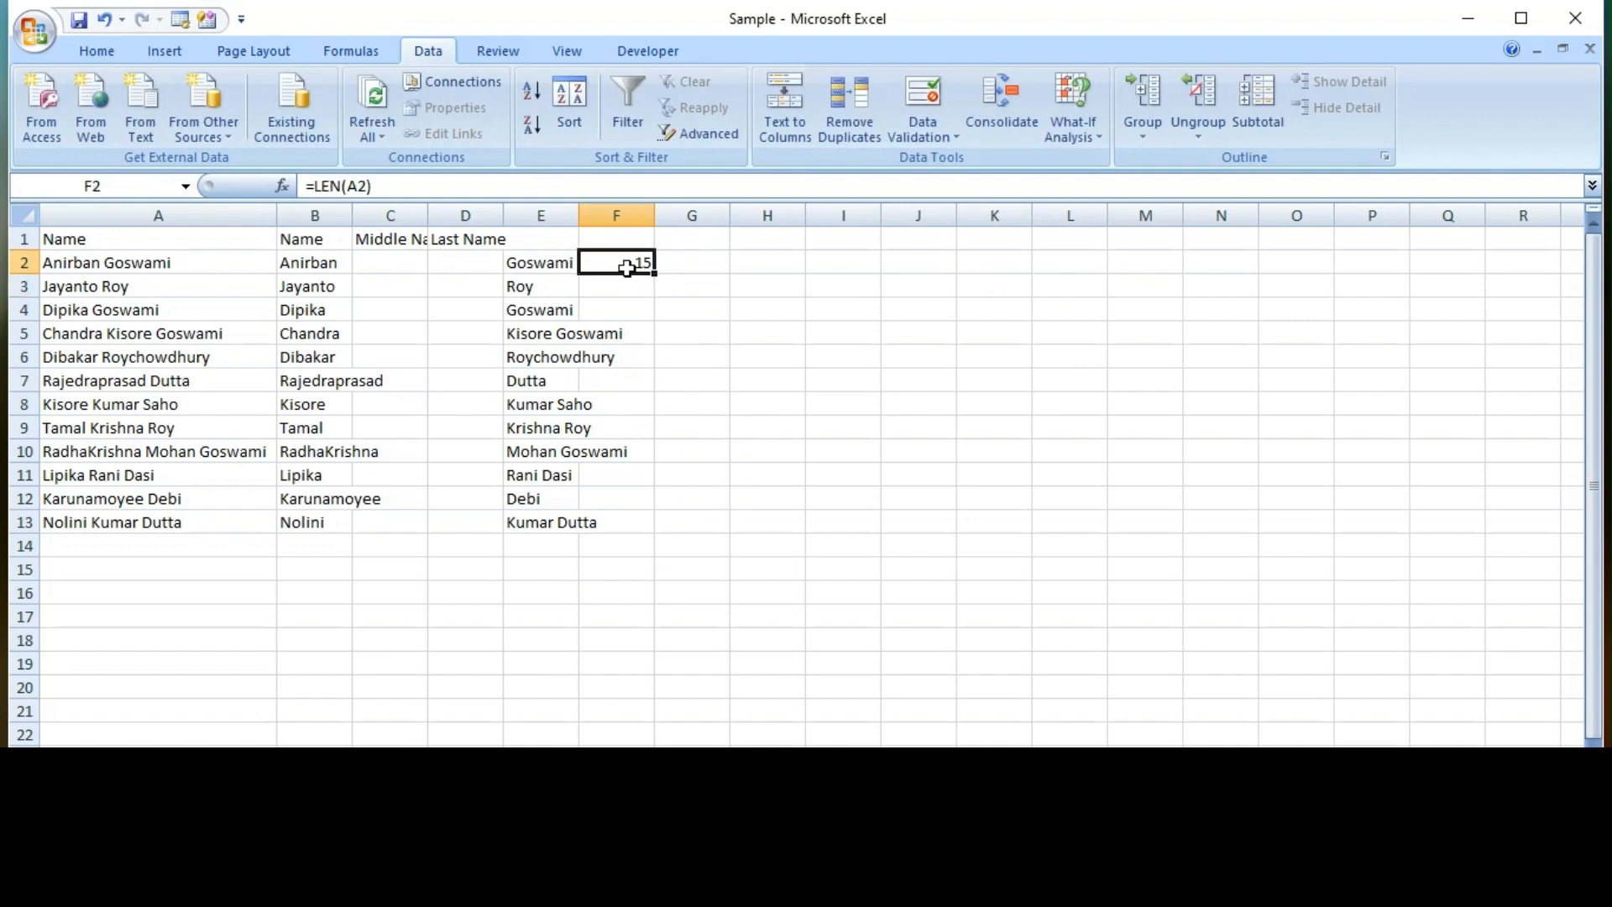
# Step: Locate the first space in the full name by entering =FIND(" ",A2) in G2
pyautogui.press('Right')
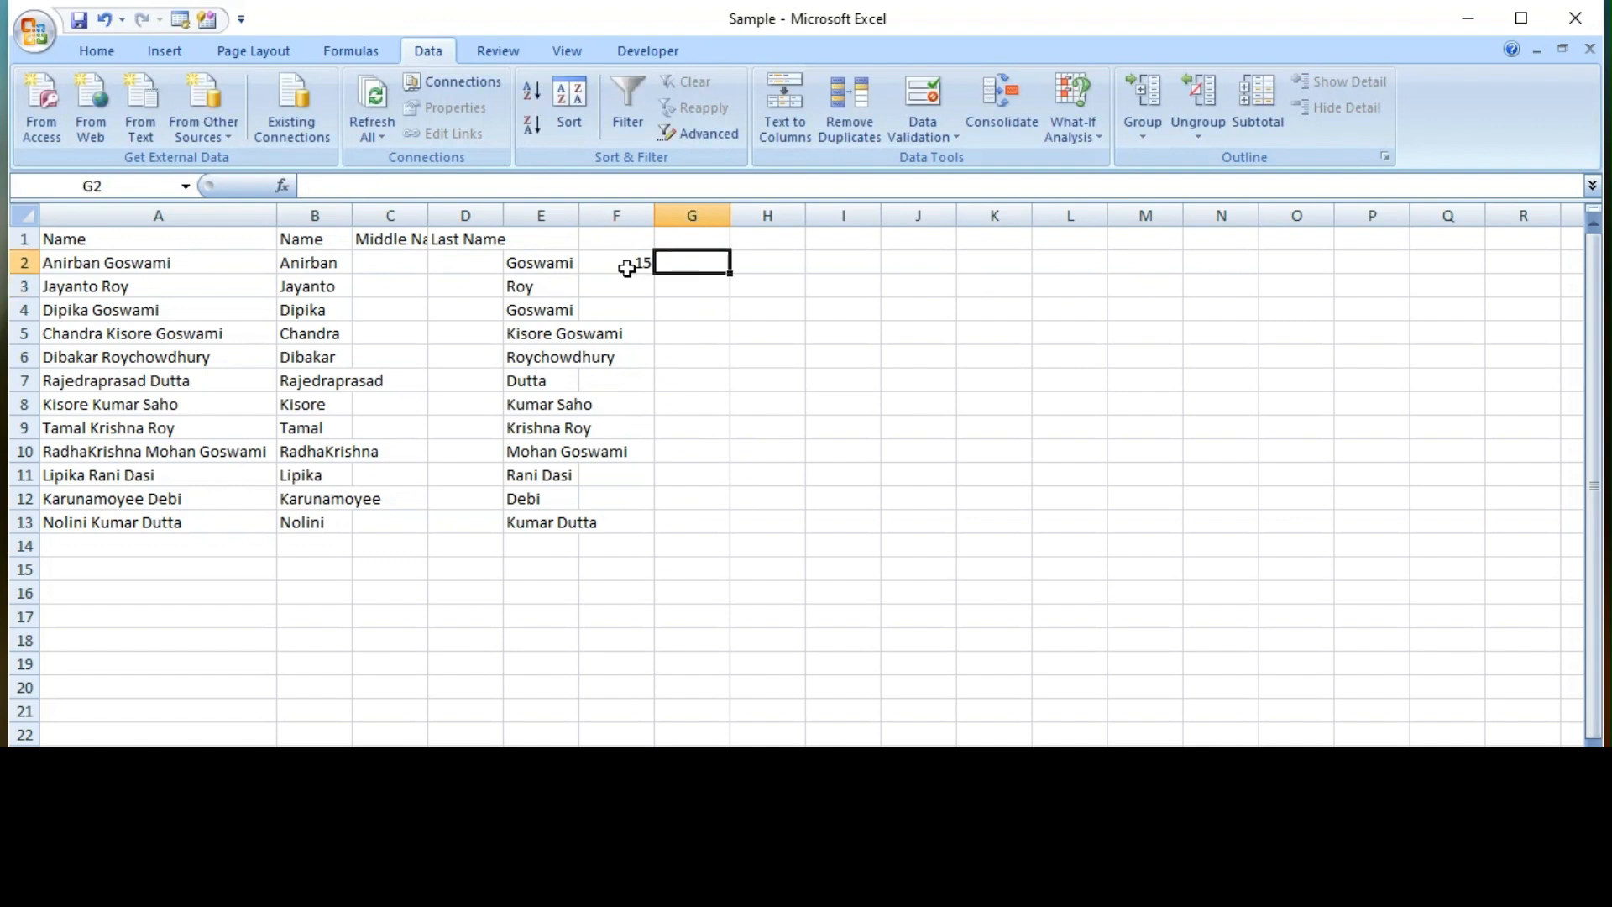
pyautogui.write('=')
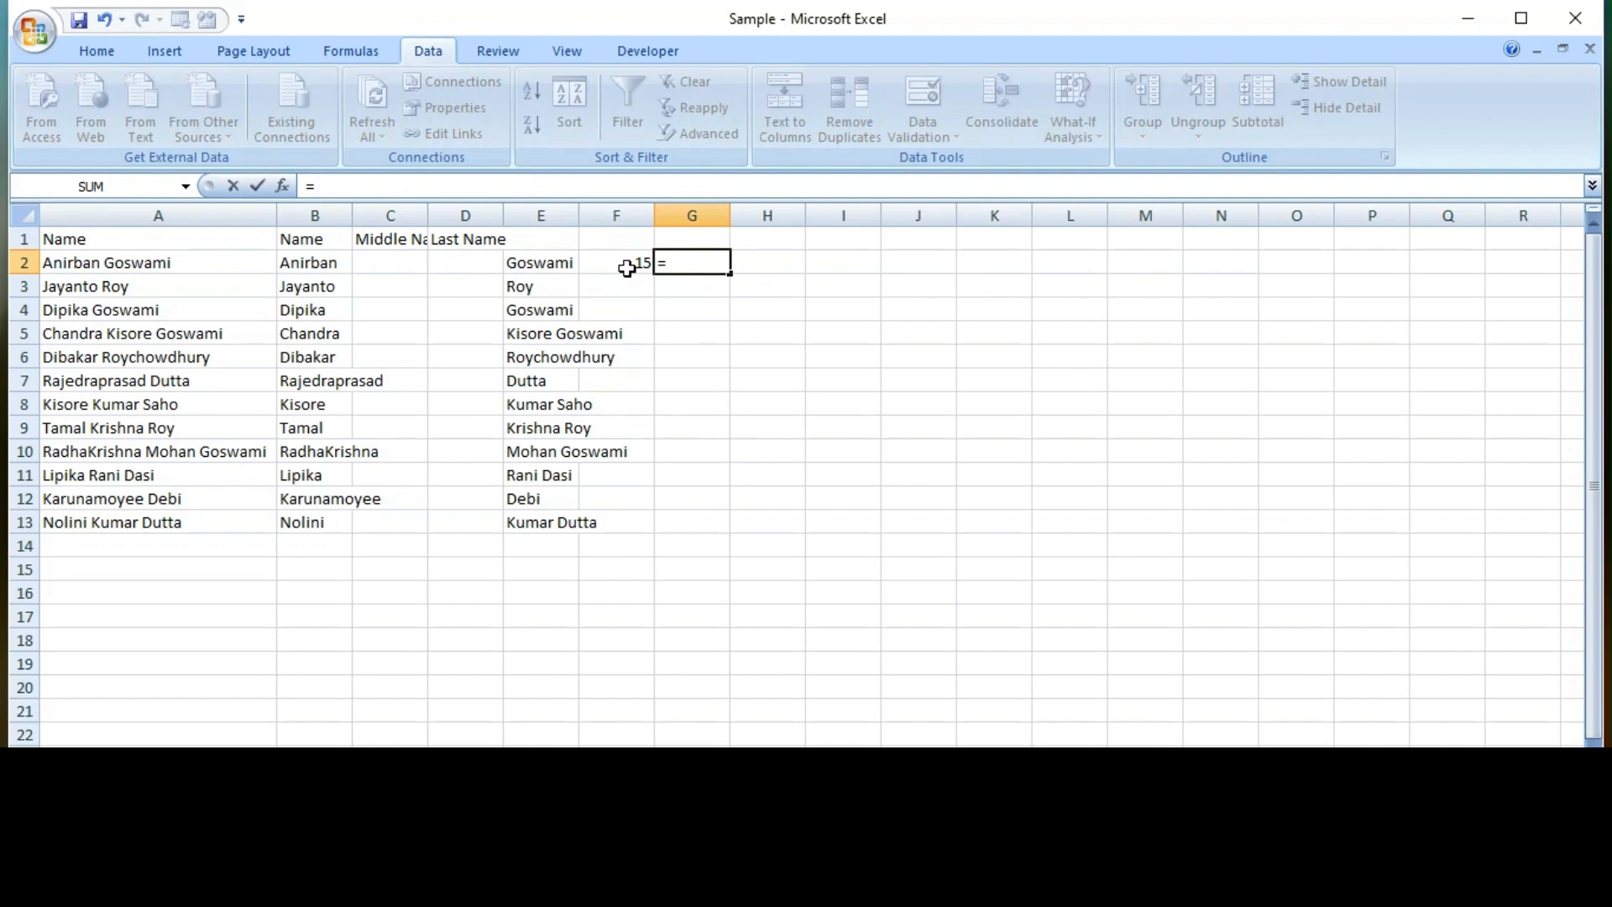
pyautogui.write('find')
pyautogui.press('Tab')
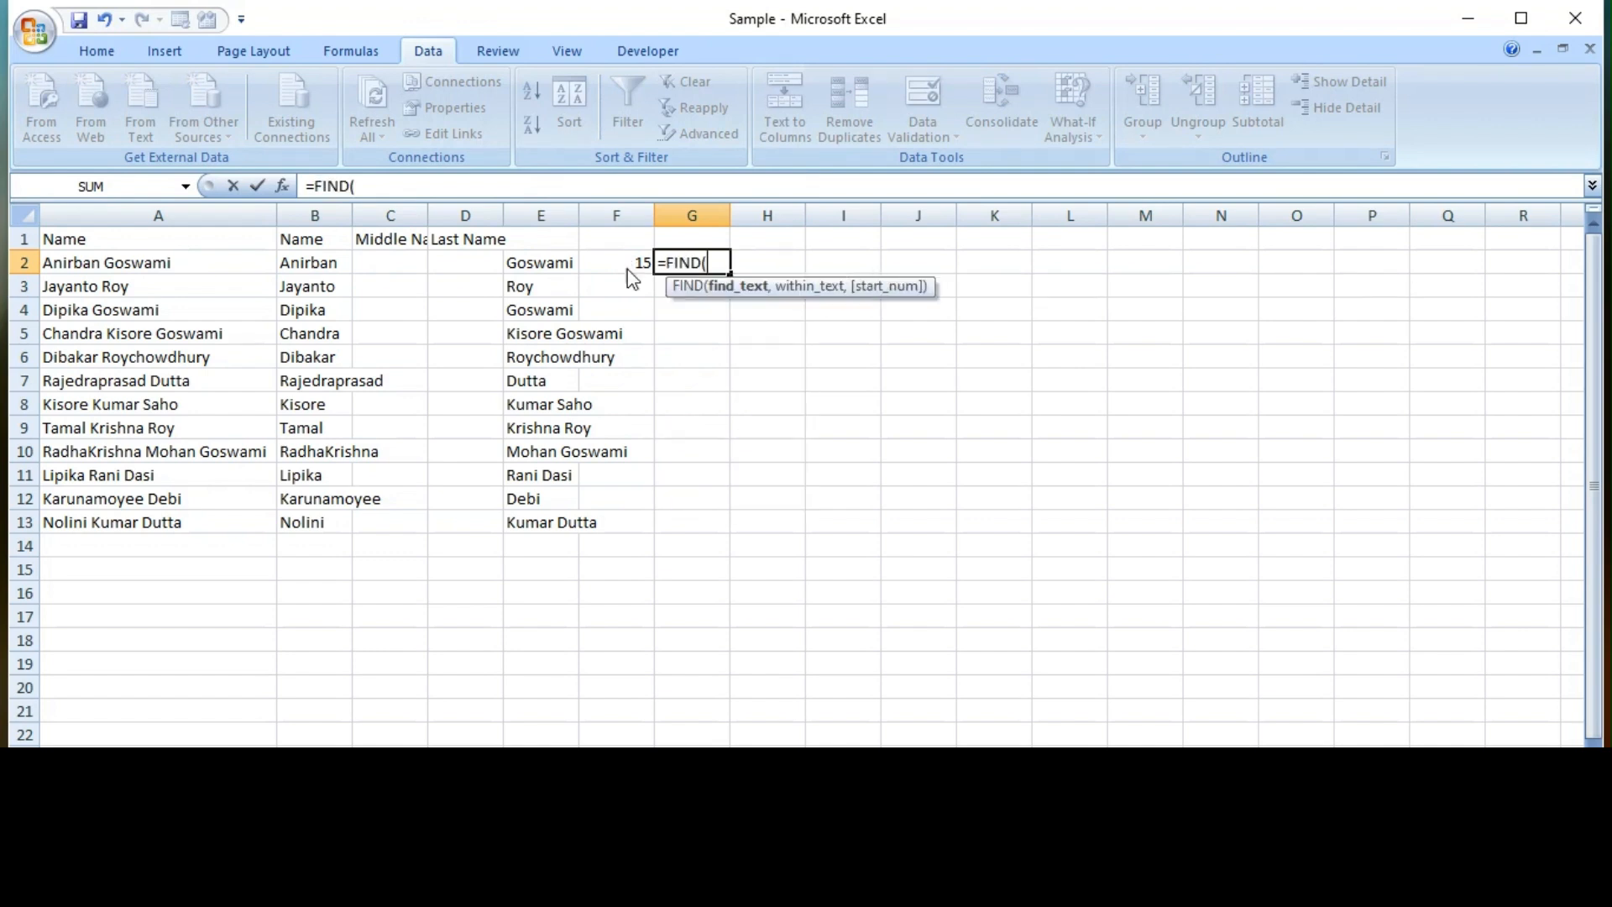
pyautogui.write('" ",')
pyautogui.click(627, 268)
pyautogui.press('Left')
pyautogui.press('Left')
pyautogui.press('Left')
pyautogui.press('Left')
pyautogui.press('Left')
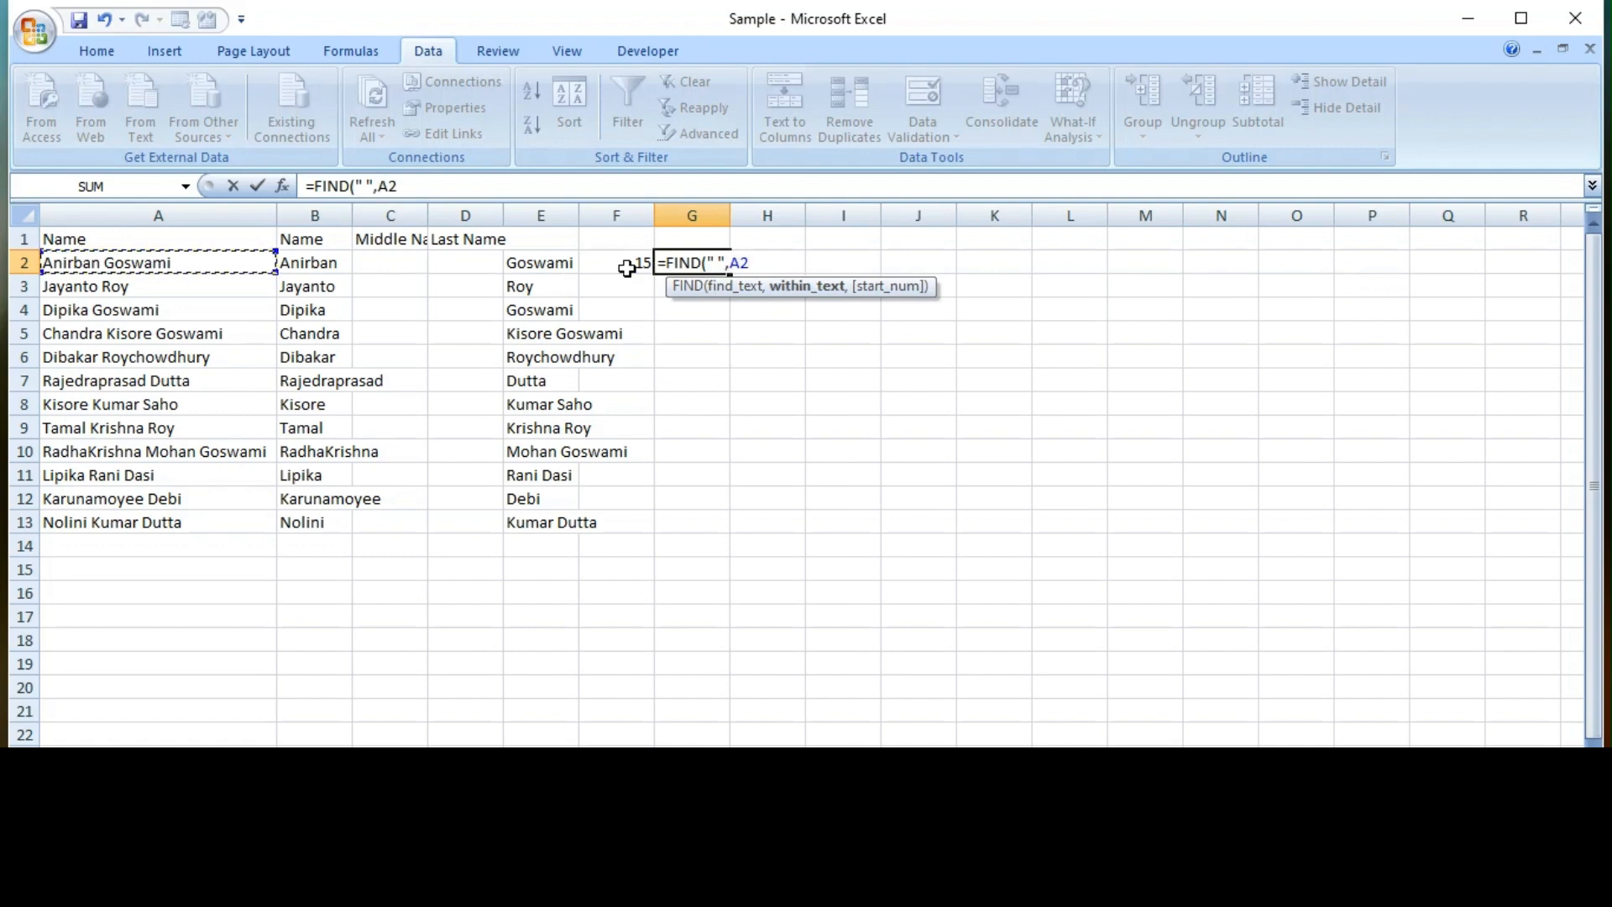
pyautogui.press('Return')
pyautogui.press('Up')
pyautogui.press('Left')
pyautogui.press('Right')
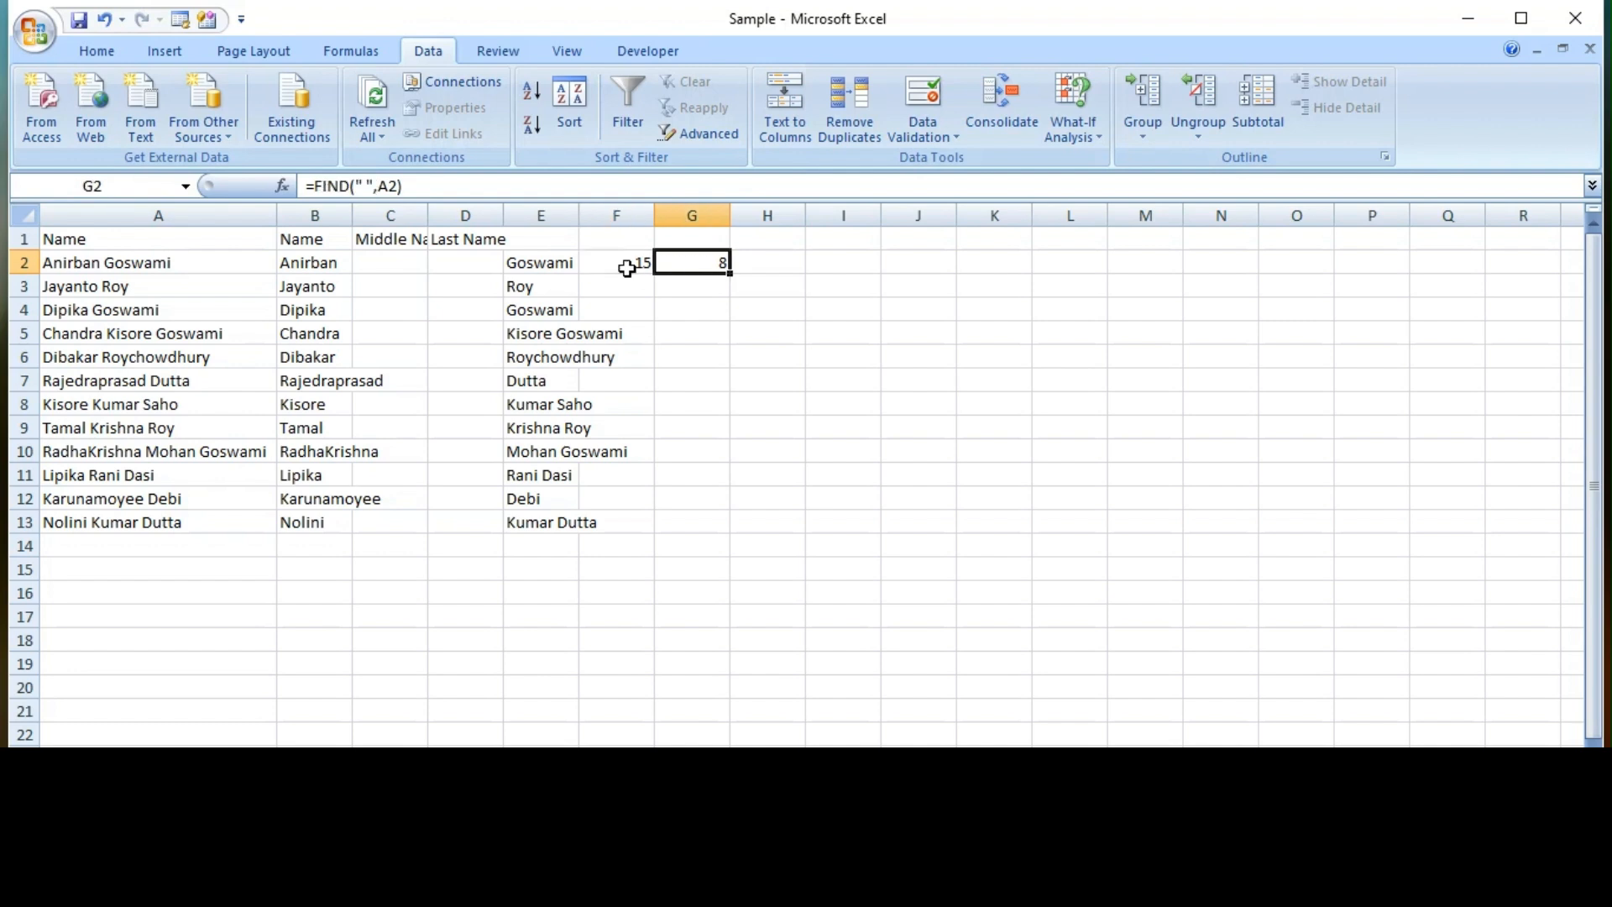
# Step: Subtract the space position from the name length by entering =F2-G2 in H2
pyautogui.press('Right')
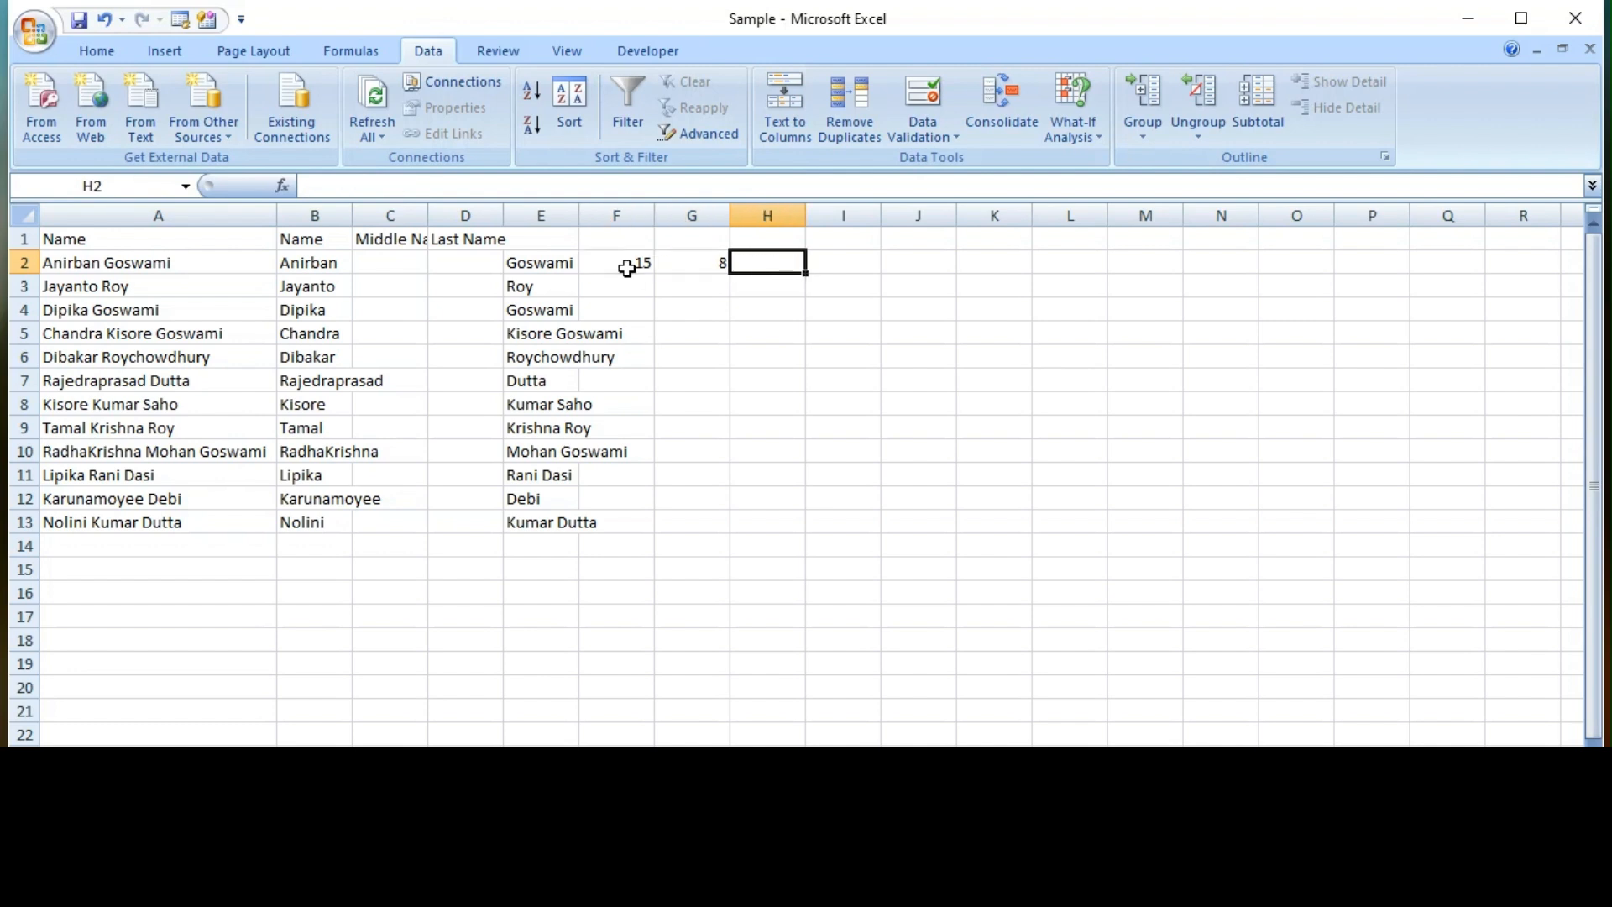
pyautogui.write('=')
pyautogui.press('Left')
pyautogui.press('Left')
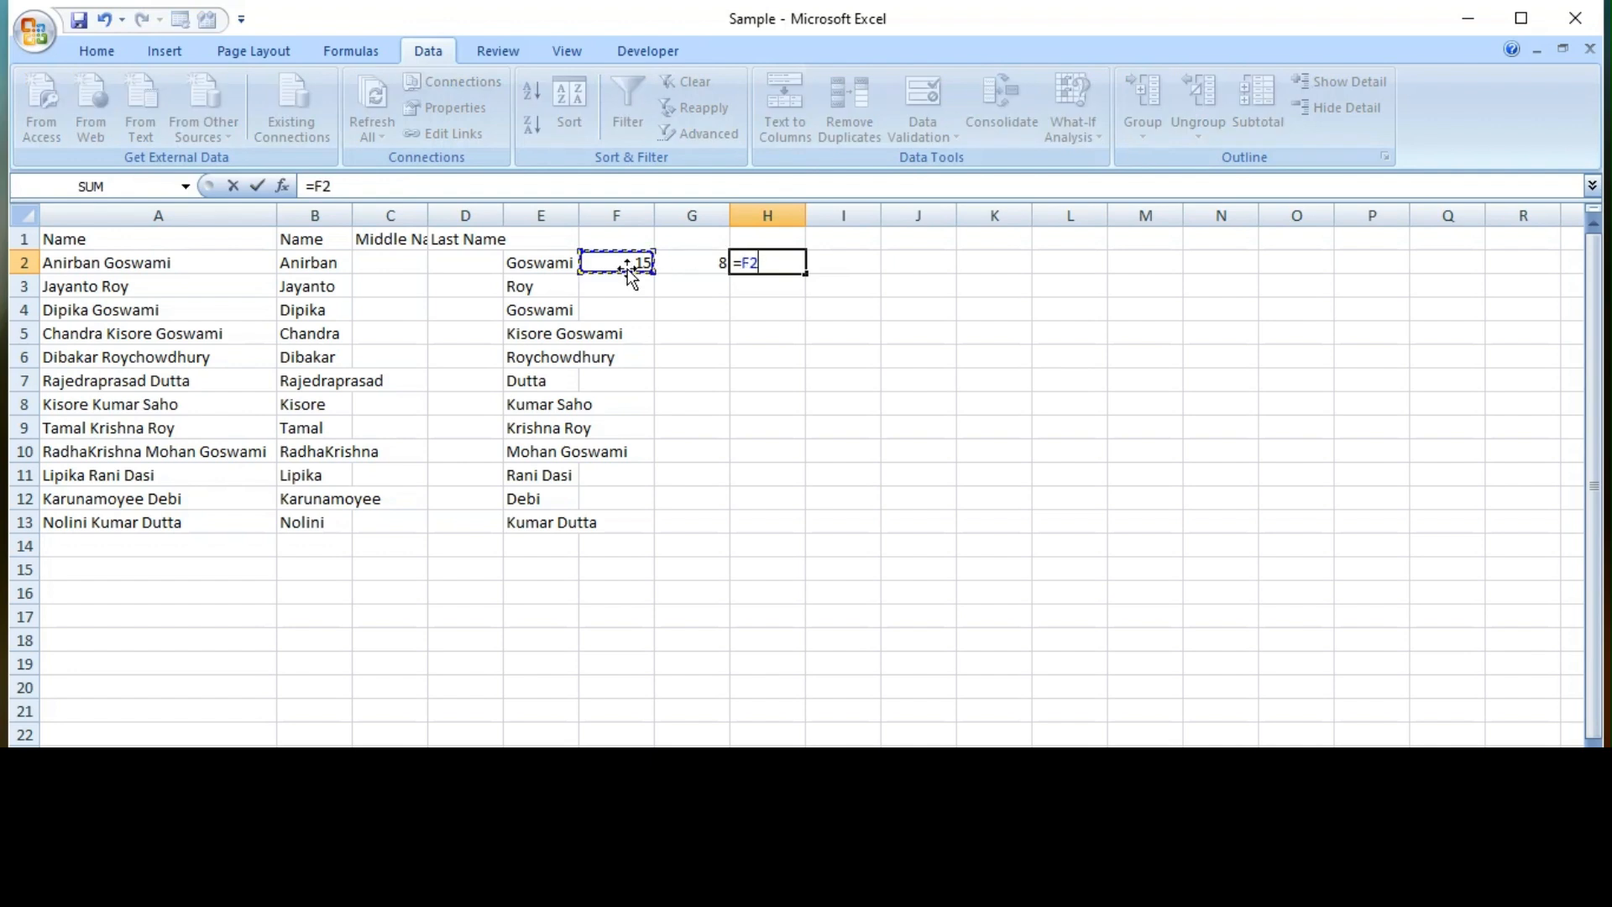
pyautogui.write('-')
pyautogui.press('Left')
pyautogui.hotkey('ctrl', 'Return')
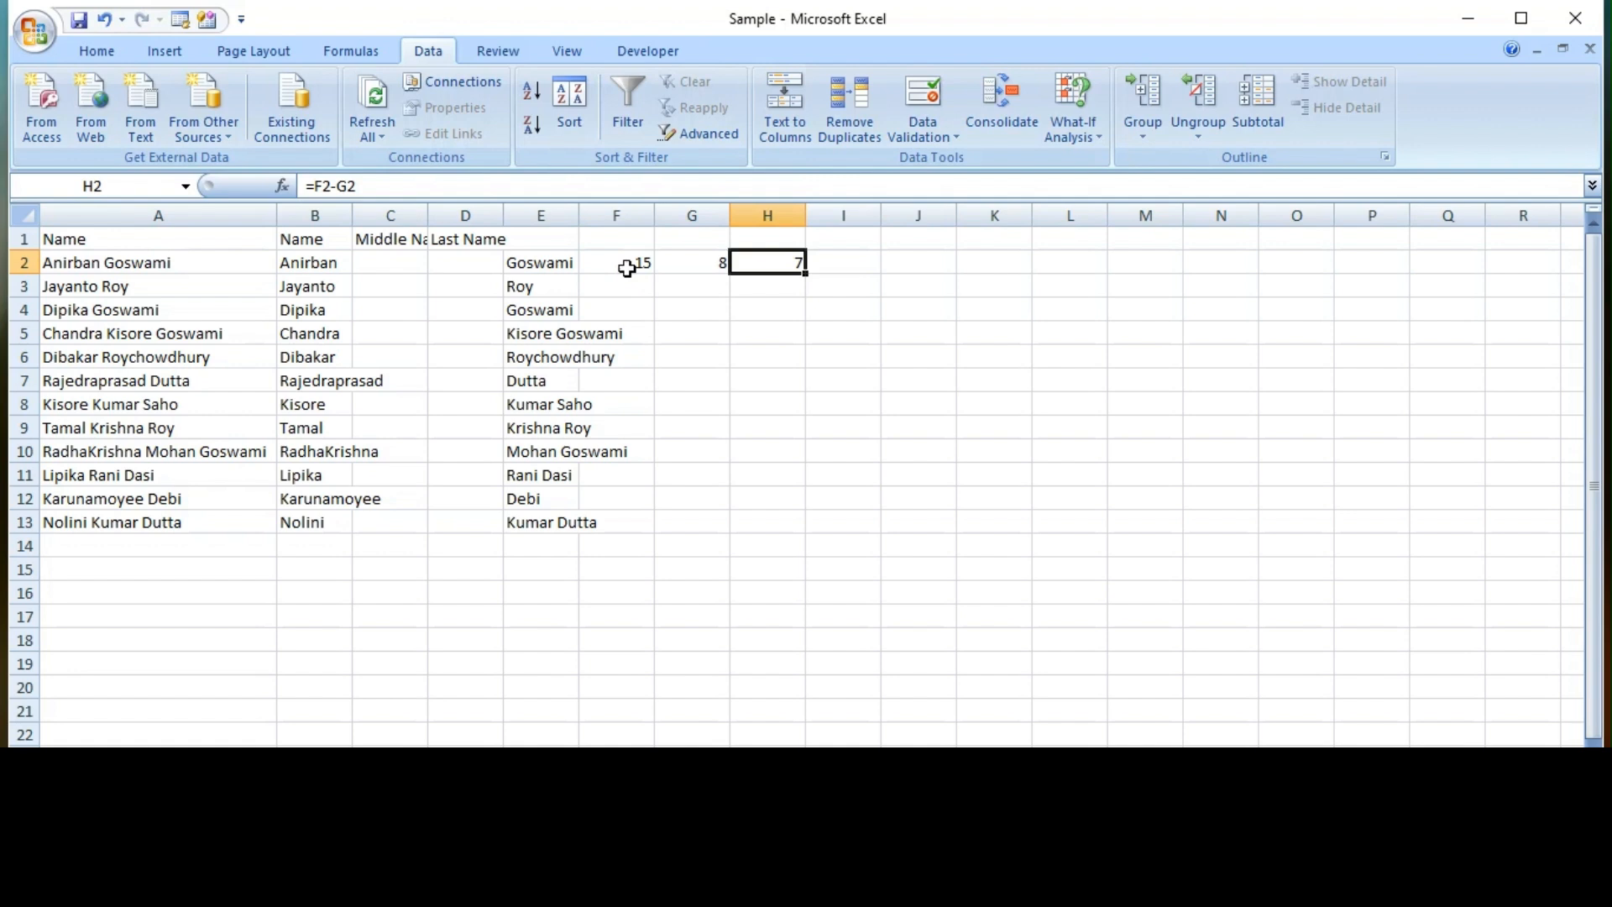
# Step: Compare the helper results in F2, G2 and H2 with the RIGHT formula in E2
pyautogui.press('Left')
pyautogui.press('Left')
pyautogui.press('Right')
pyautogui.press('Right')
pyautogui.press('Left')
pyautogui.press('Left')
pyautogui.press('Right')
pyautogui.press('Right')
pyautogui.press('Left')
pyautogui.press('Left')
pyautogui.press('Right')
pyautogui.press('Left')
pyautogui.press('Left')
pyautogui.press('Left')
pyautogui.press('Right')
pyautogui.press('Left')
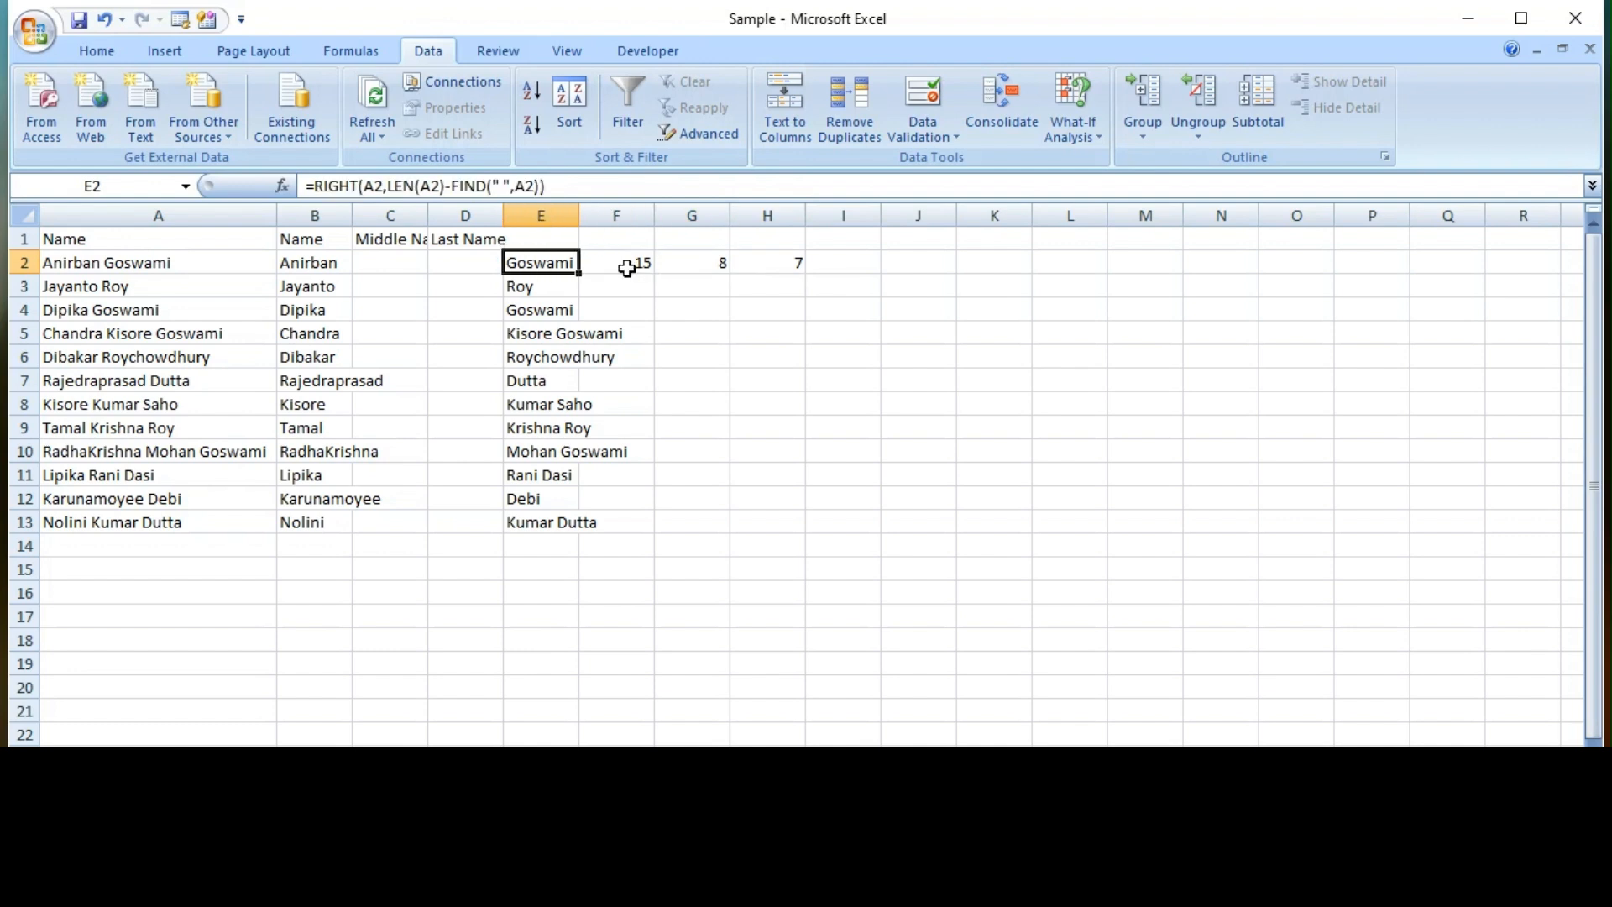
pyautogui.press('Left')
pyautogui.press('Left')
pyautogui.press('Right')
pyautogui.press('Right')
pyautogui.press('Right')
pyautogui.press('Right')
pyautogui.press('Right')
pyautogui.press('Left')
pyautogui.press('Left')
pyautogui.press('Left')
# Step: Copy the helper formulas from F2:H2 to F5:H5, beside the three-part name in row 5
pyautogui.press('Down')
pyautogui.press('Down')
pyautogui.press('Down')
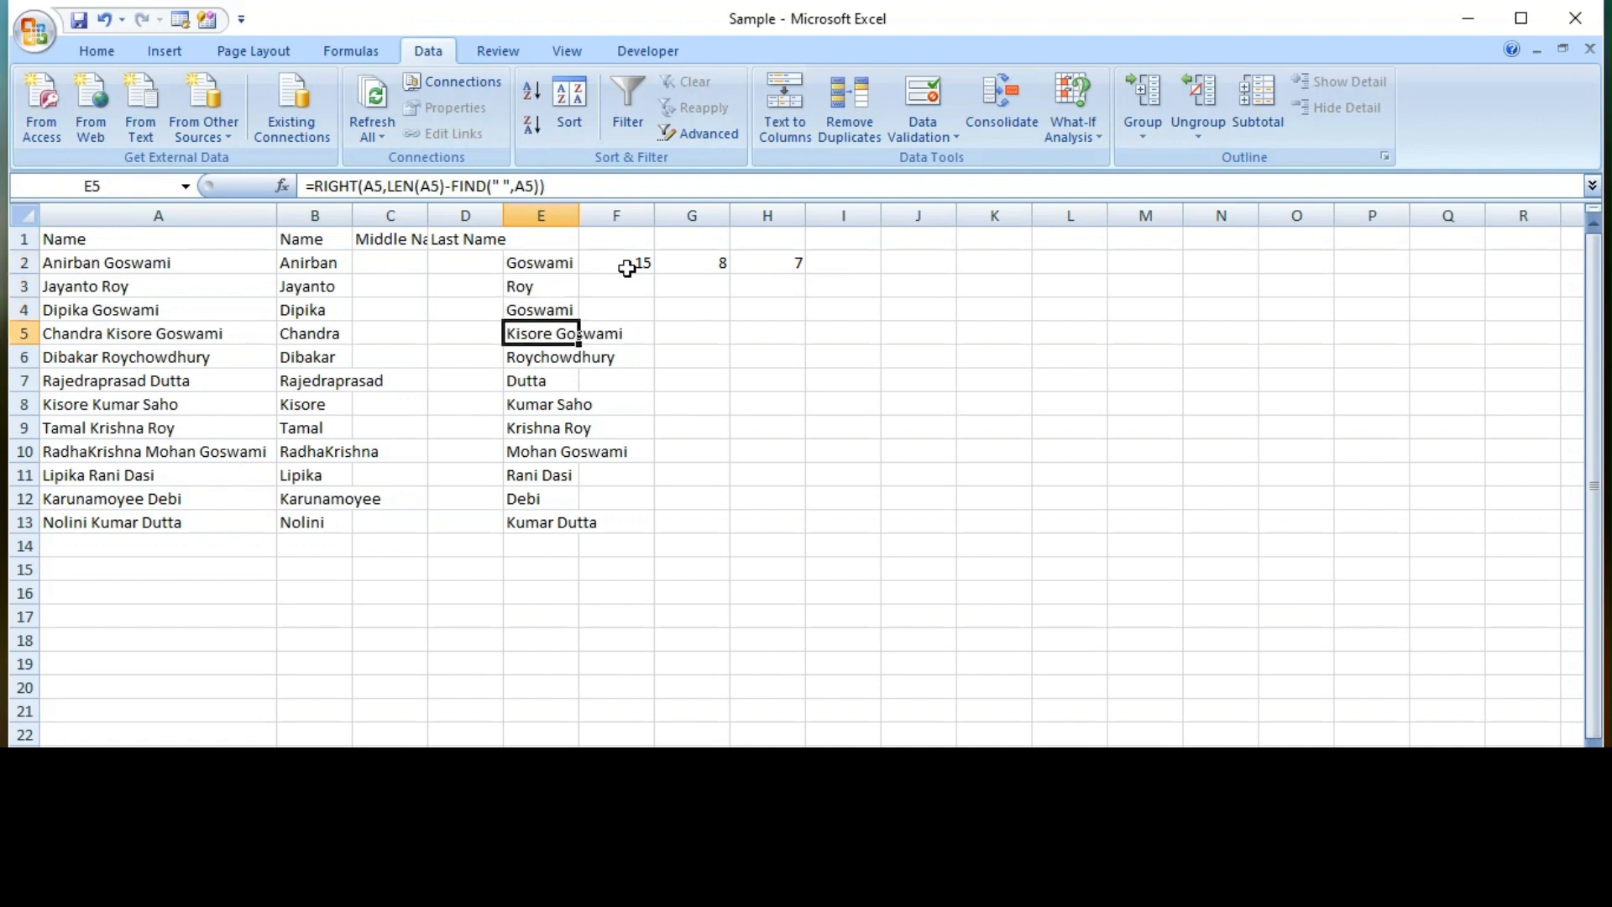
pyautogui.press('Right')
pyautogui.press('Right')
pyautogui.press('Left')
pyautogui.press('Up')
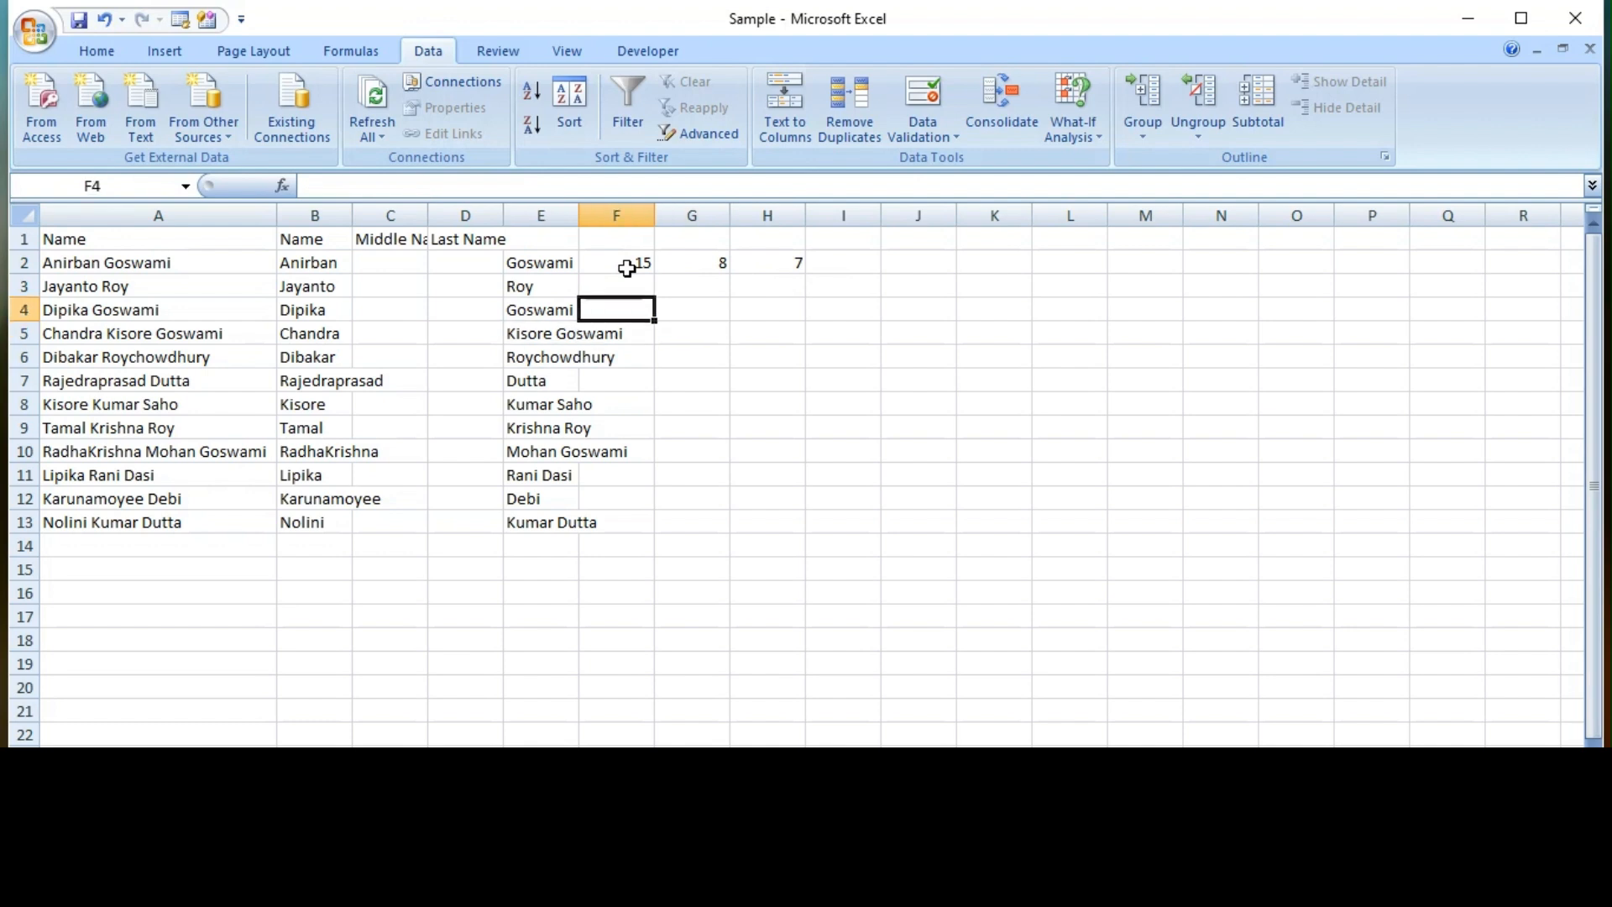
pyautogui.press('Up')
pyautogui.press('Up')
pyautogui.hotkey('shift', 'Right')
pyautogui.hotkey('shift', 'Right')
pyautogui.hotkey('shift', 'Right')
pyautogui.hotkey('shift', 'Left')
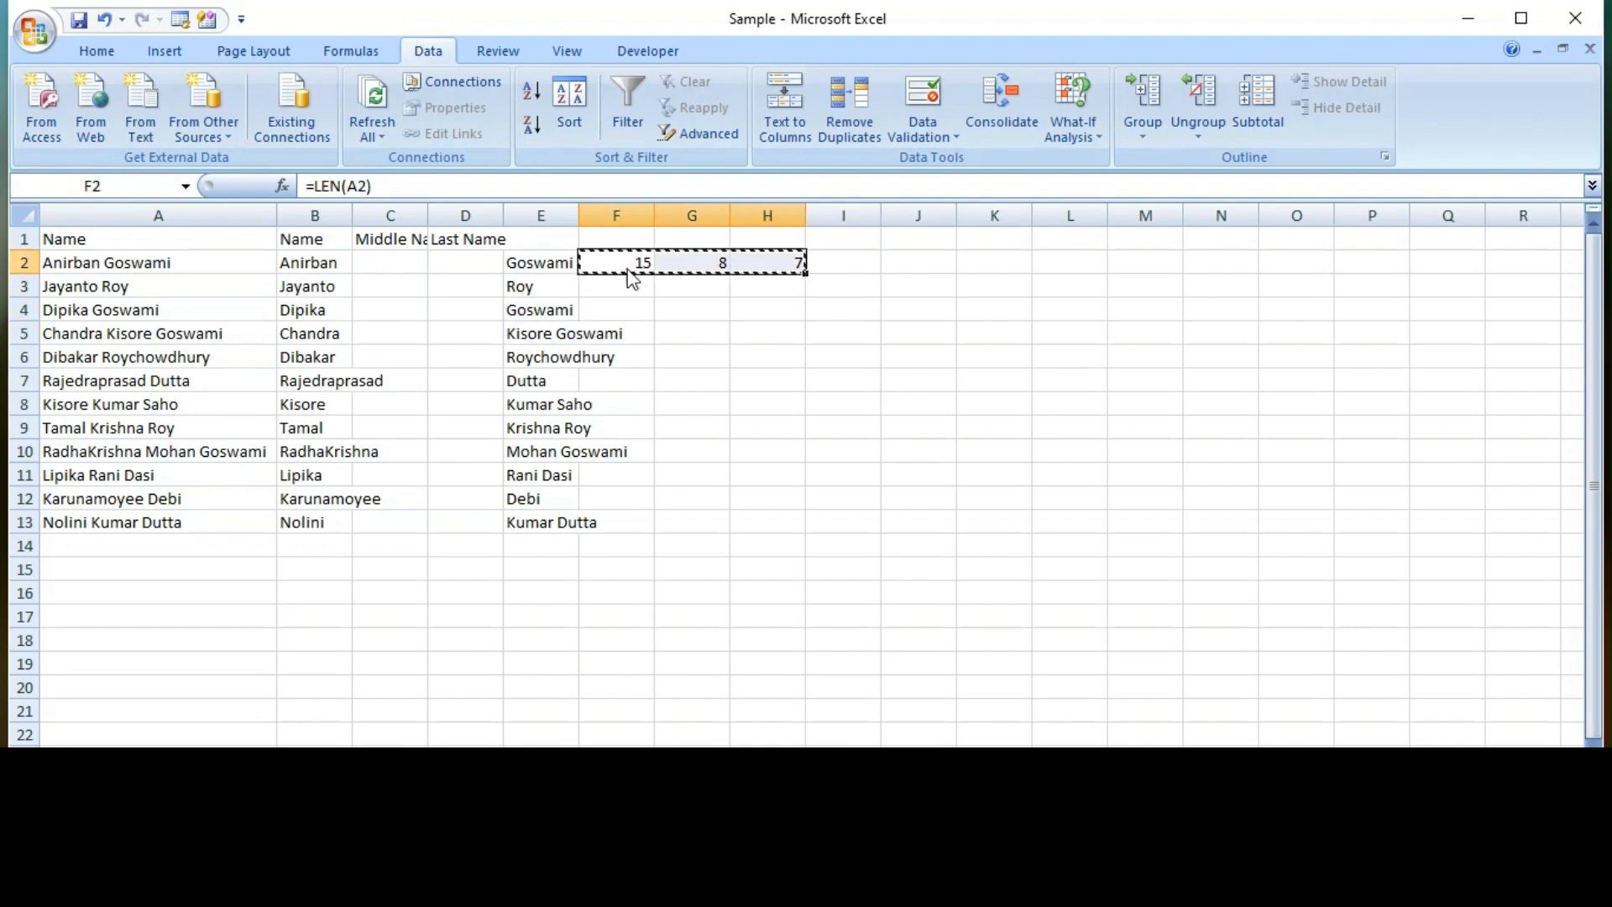
pyautogui.hotkey('ctrl', 'c')
pyautogui.press('Down')
pyautogui.press('Down')
pyautogui.press('Down')
pyautogui.press('Down')
pyautogui.press('Up')
pyautogui.hotkey('ctrl', 'v')
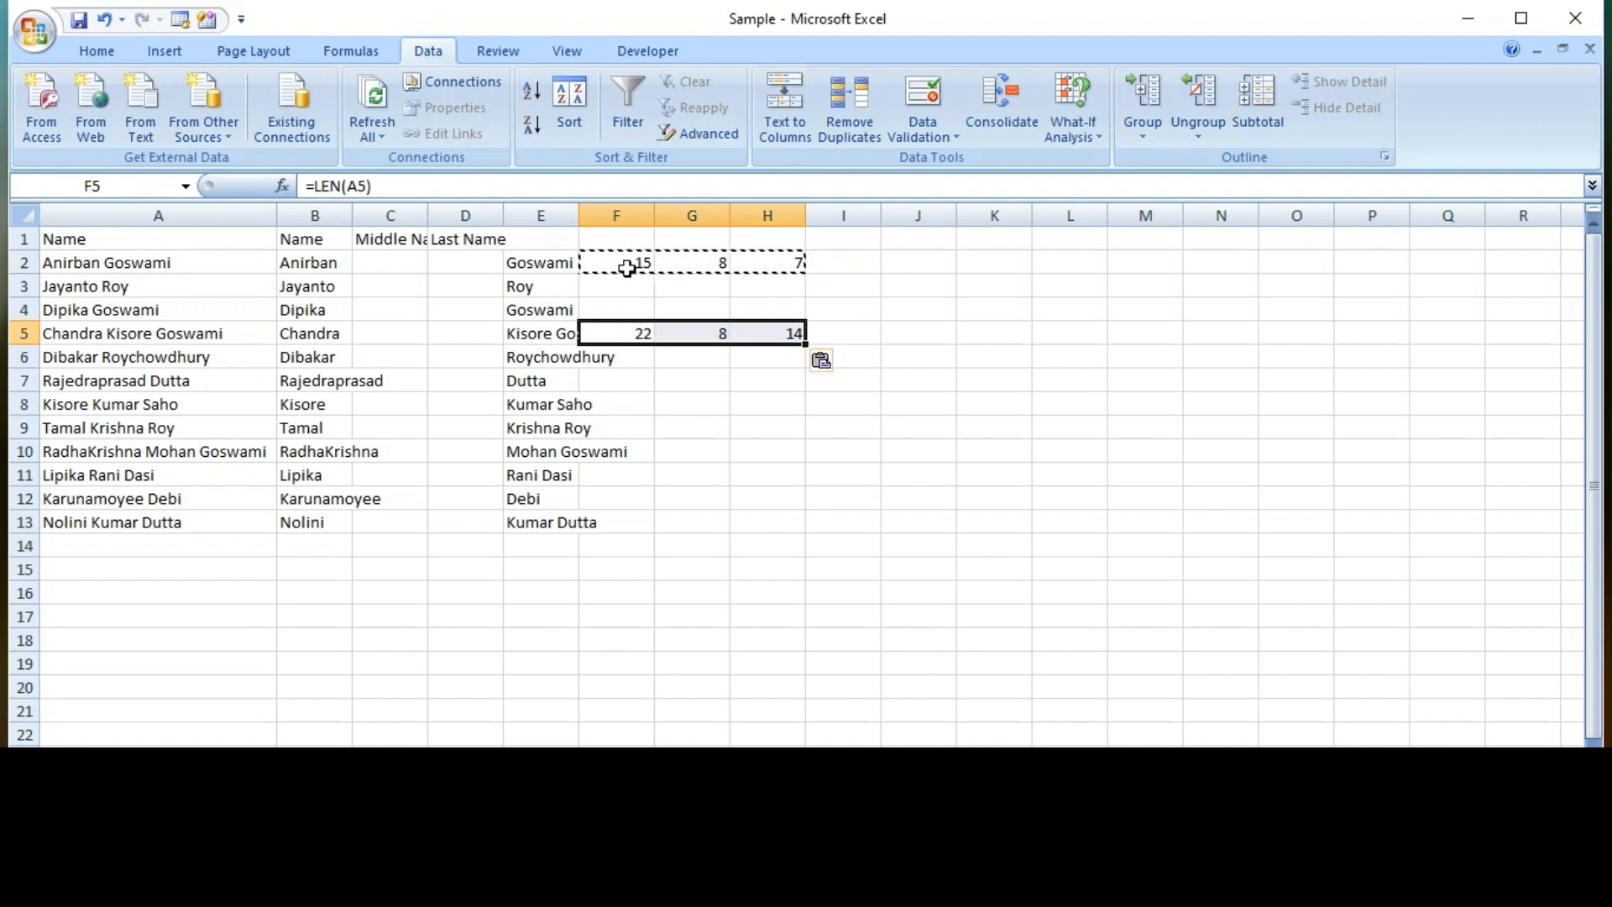
# Step: Examine the LEN, FIND and subtraction formulas in F5:H5 against the RIGHT formula in E5
pyautogui.press('Left')
pyautogui.press('Right')
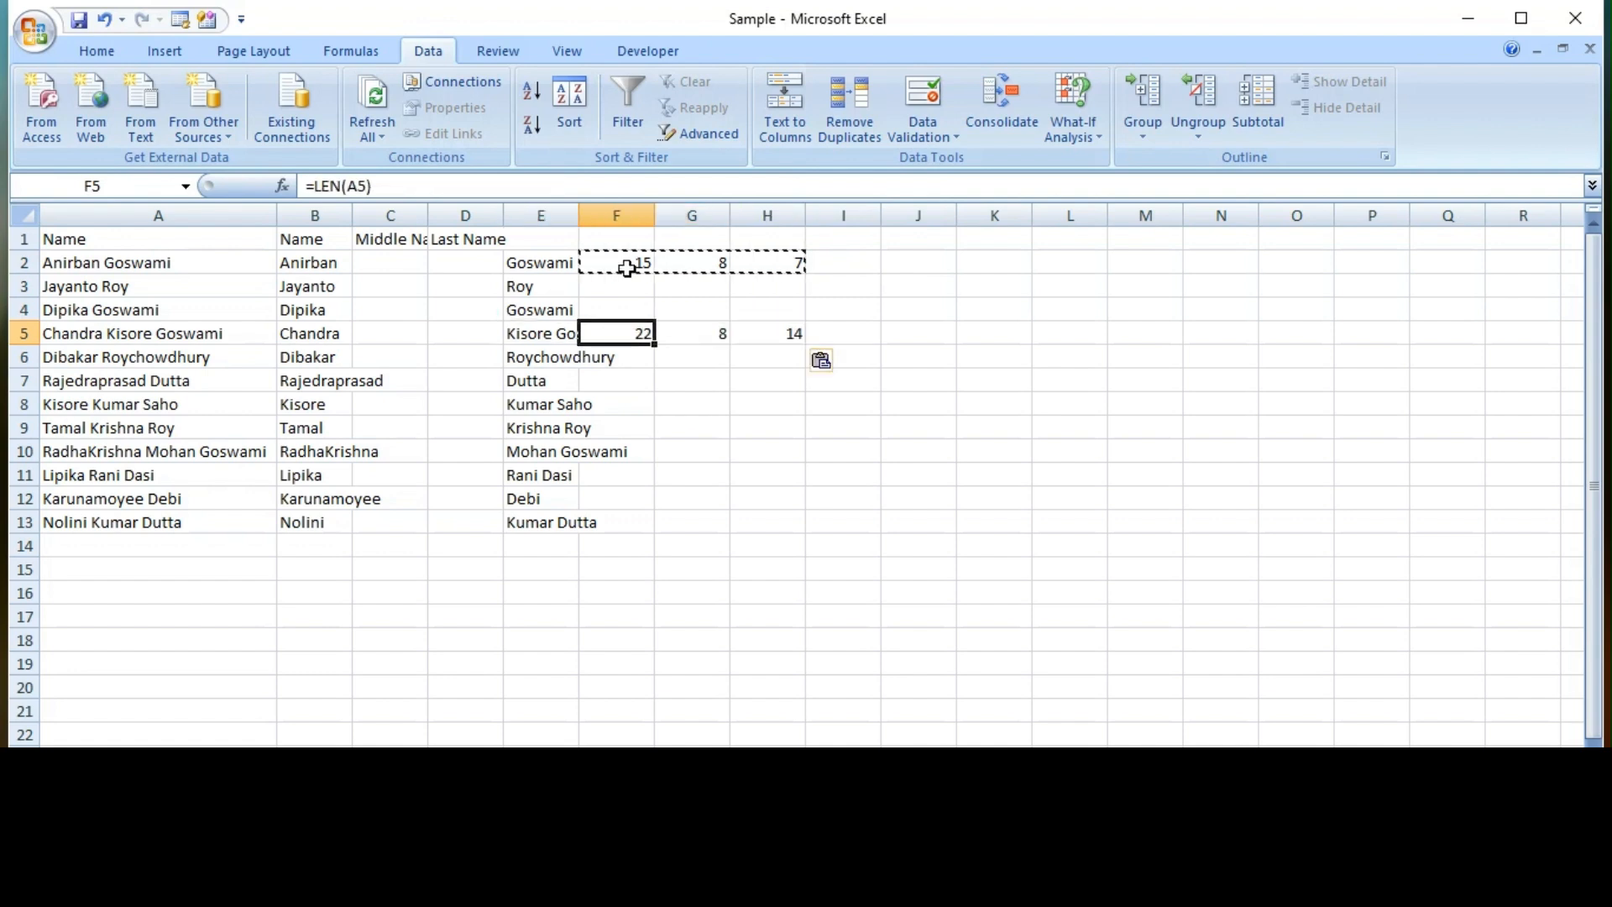
pyautogui.press('Right')
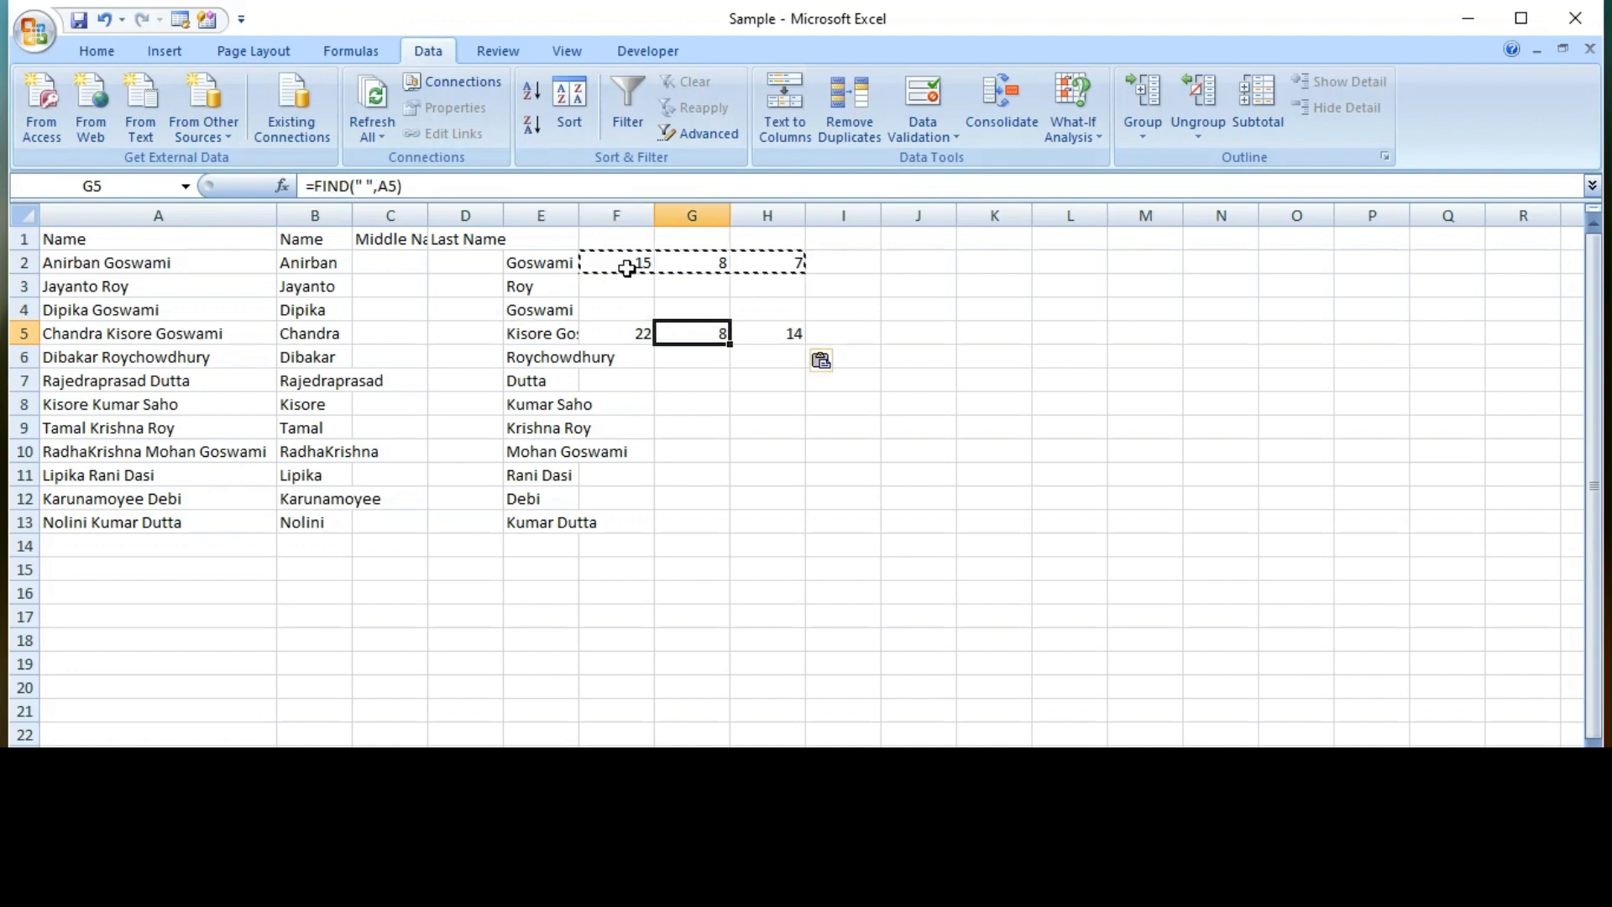
pyautogui.press('Right')
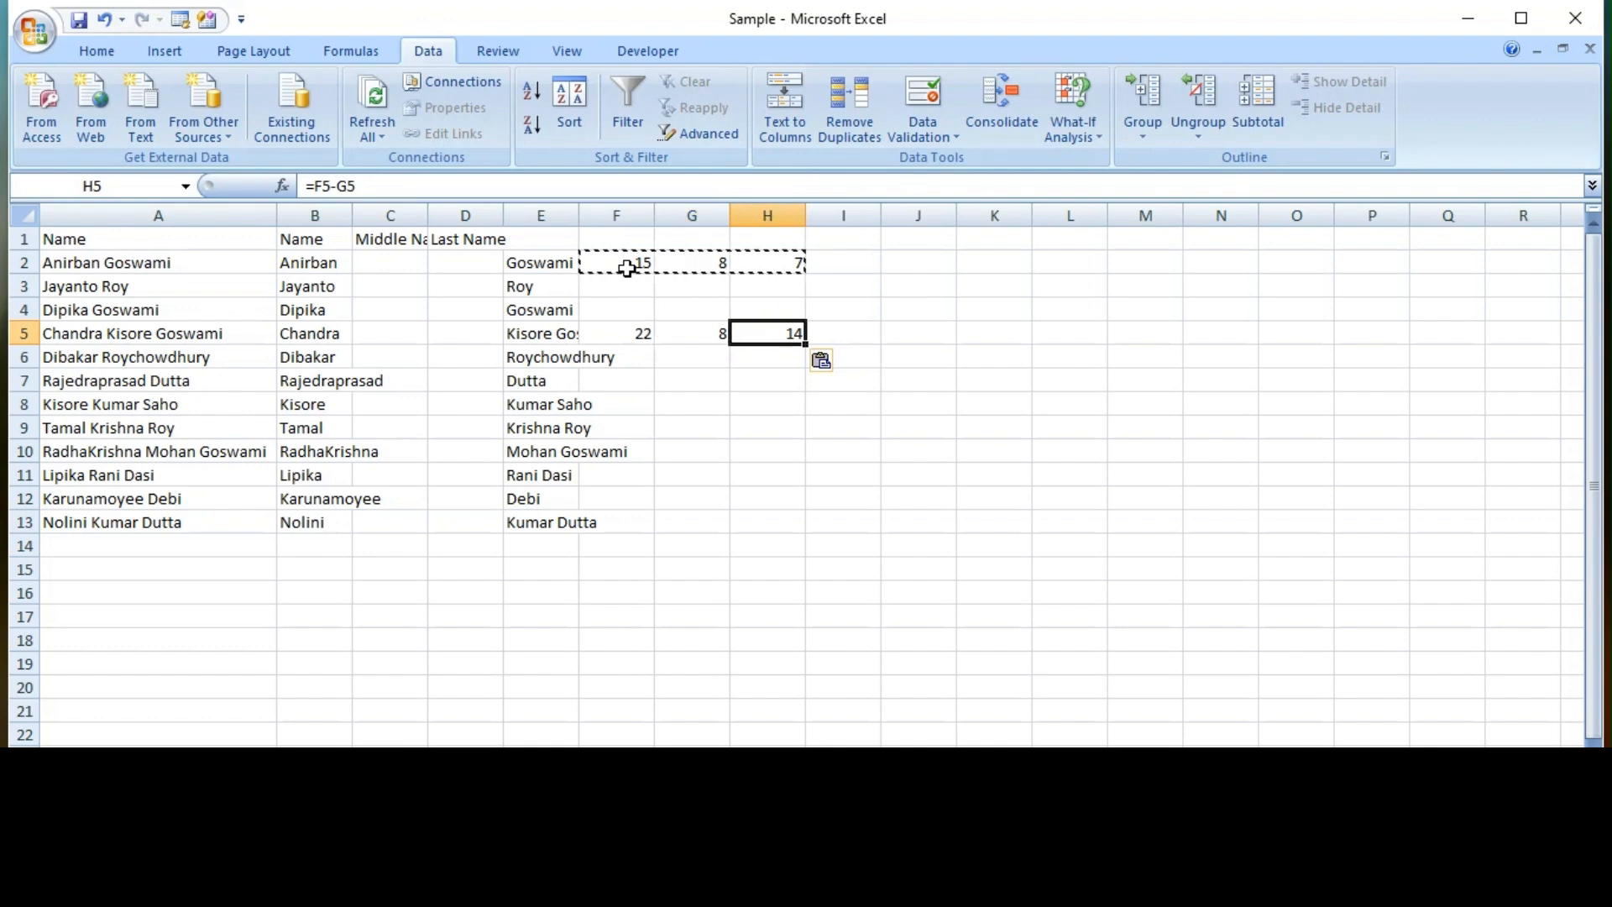
pyautogui.press('Left')
pyautogui.press('Left')
pyautogui.press('Left')
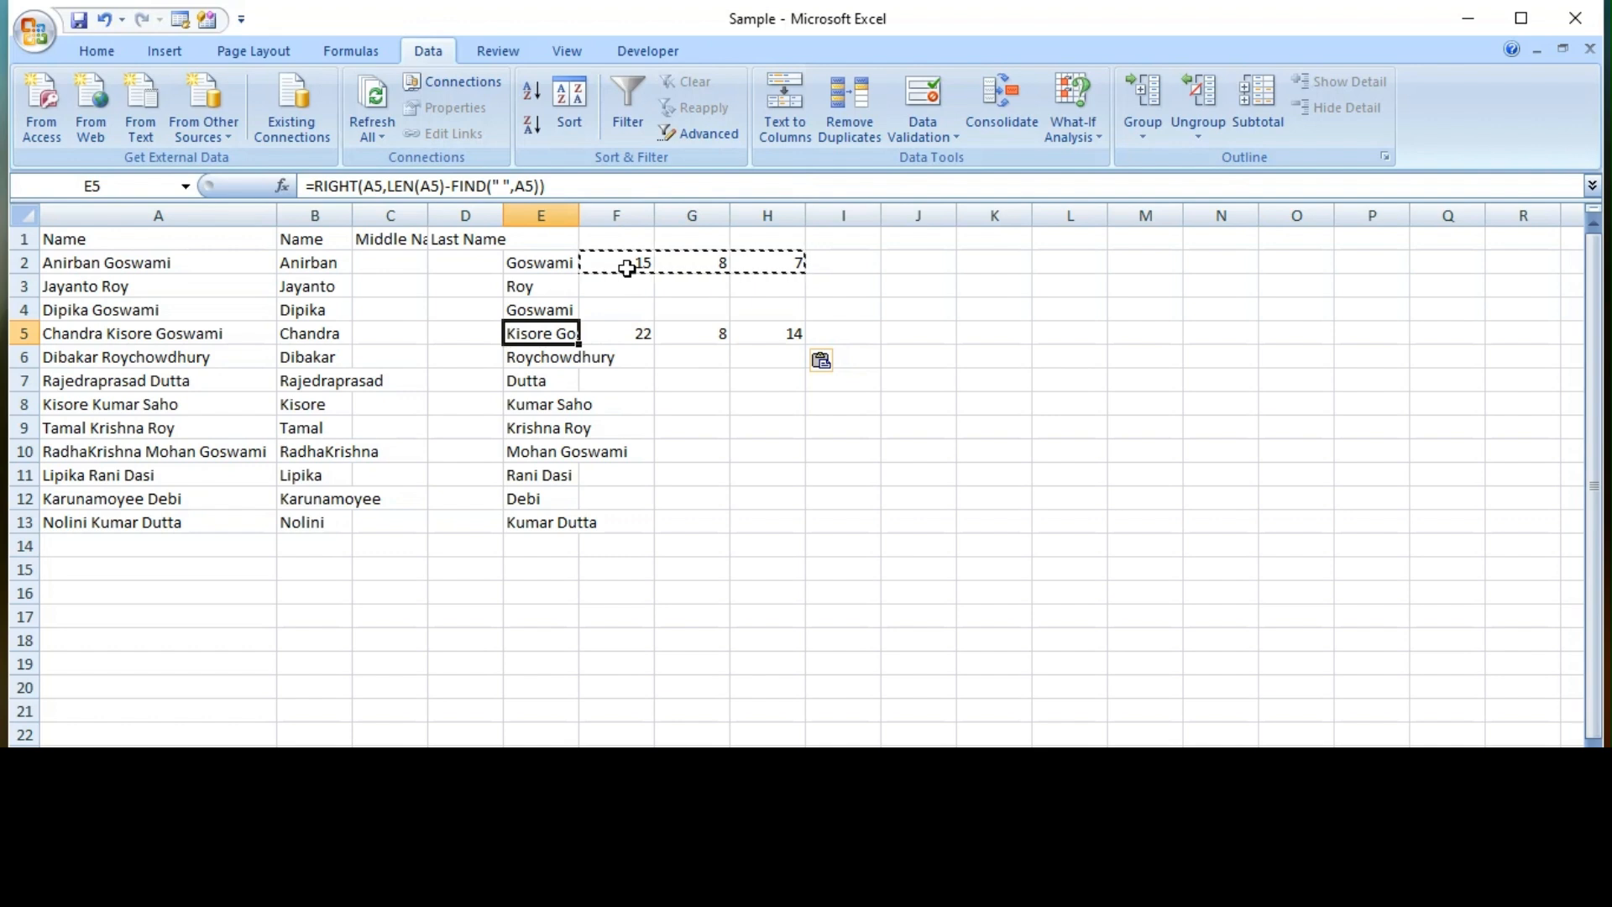
pyautogui.press('Right')
pyautogui.press('Right')
pyautogui.press('Right')
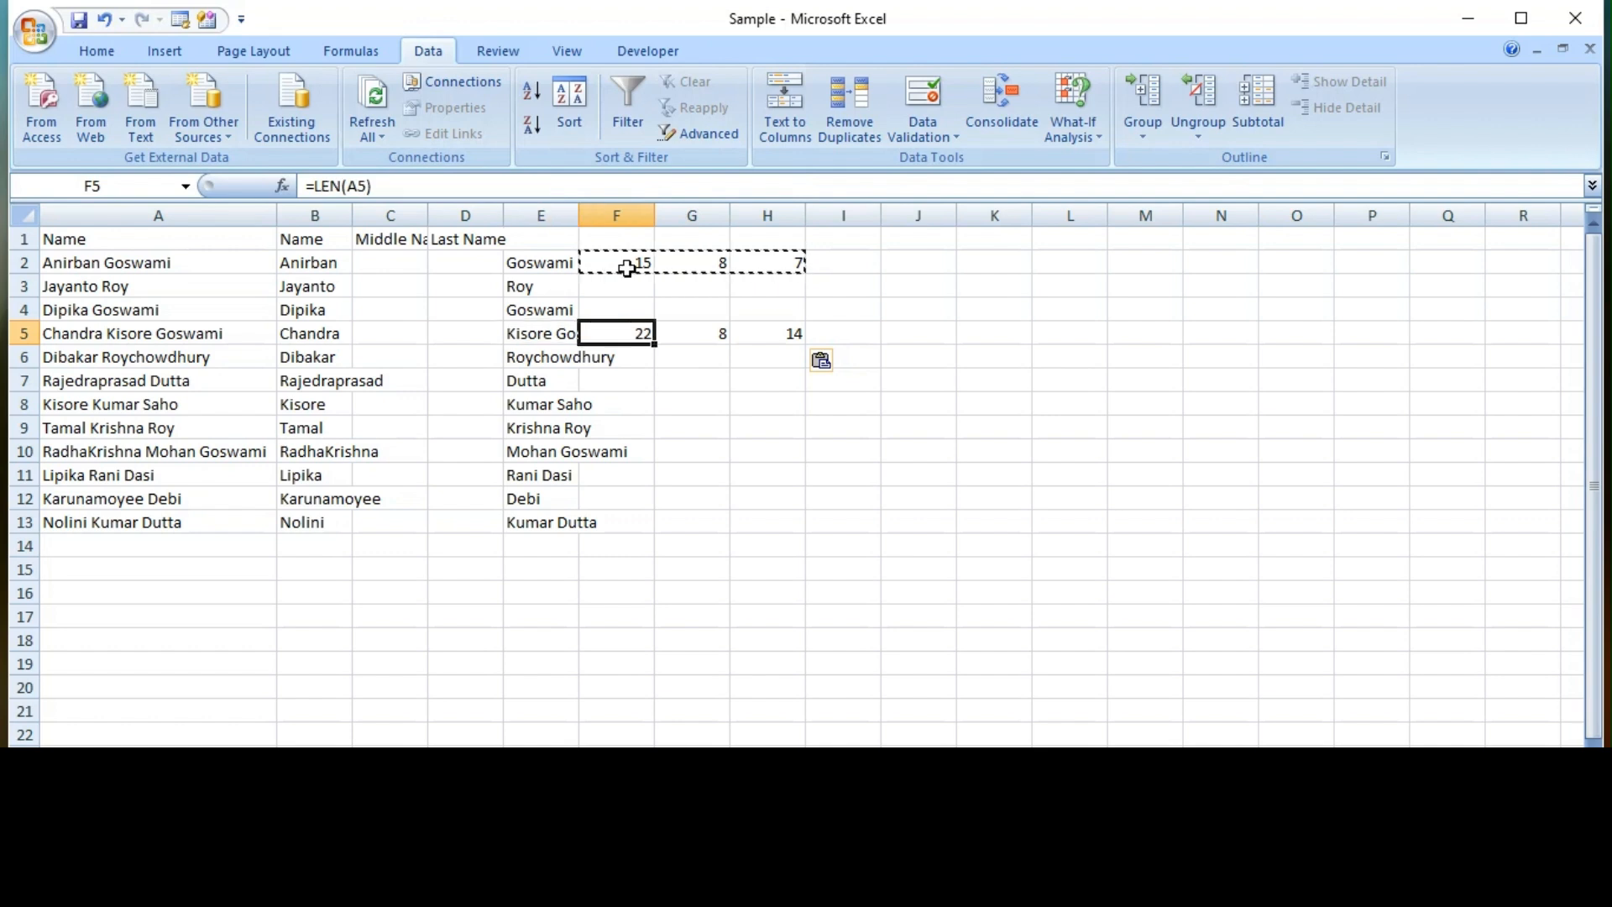
# Step: Clear the helper calculations from the range F2:H5
pyautogui.press('Left')
pyautogui.press('Left')
pyautogui.hotkey('shift', 'Up')
pyautogui.hotkey('shift', 'Up')
pyautogui.hotkey('shift', 'Up')
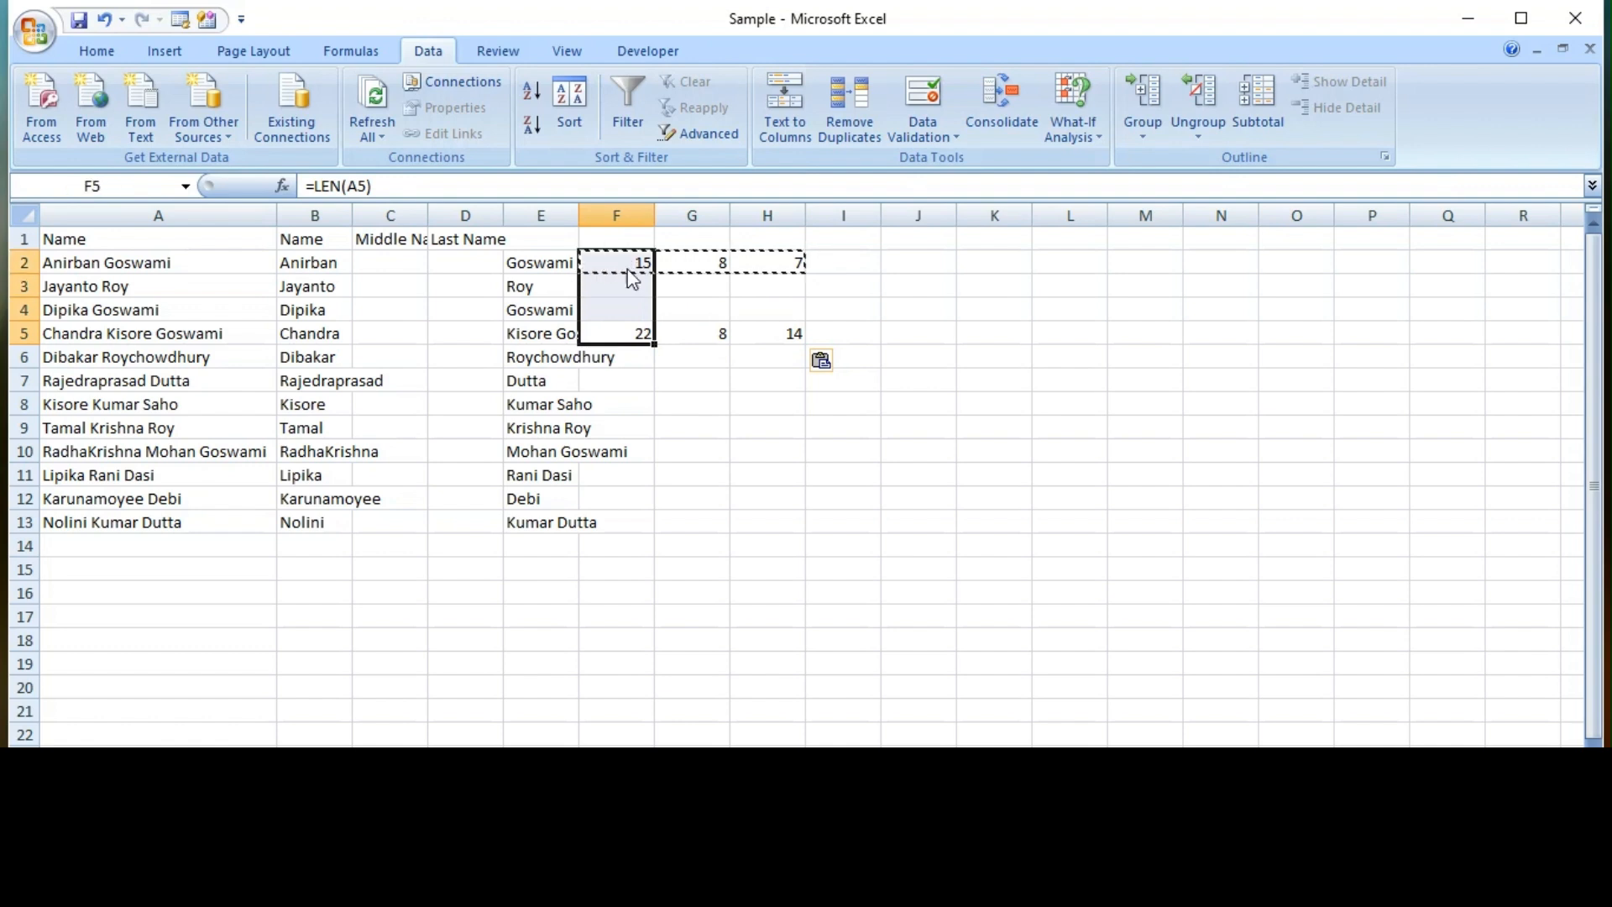
pyautogui.hotkey('shift', 'Right')
pyautogui.hotkey('shift', 'Right')
pyautogui.press('Delete')
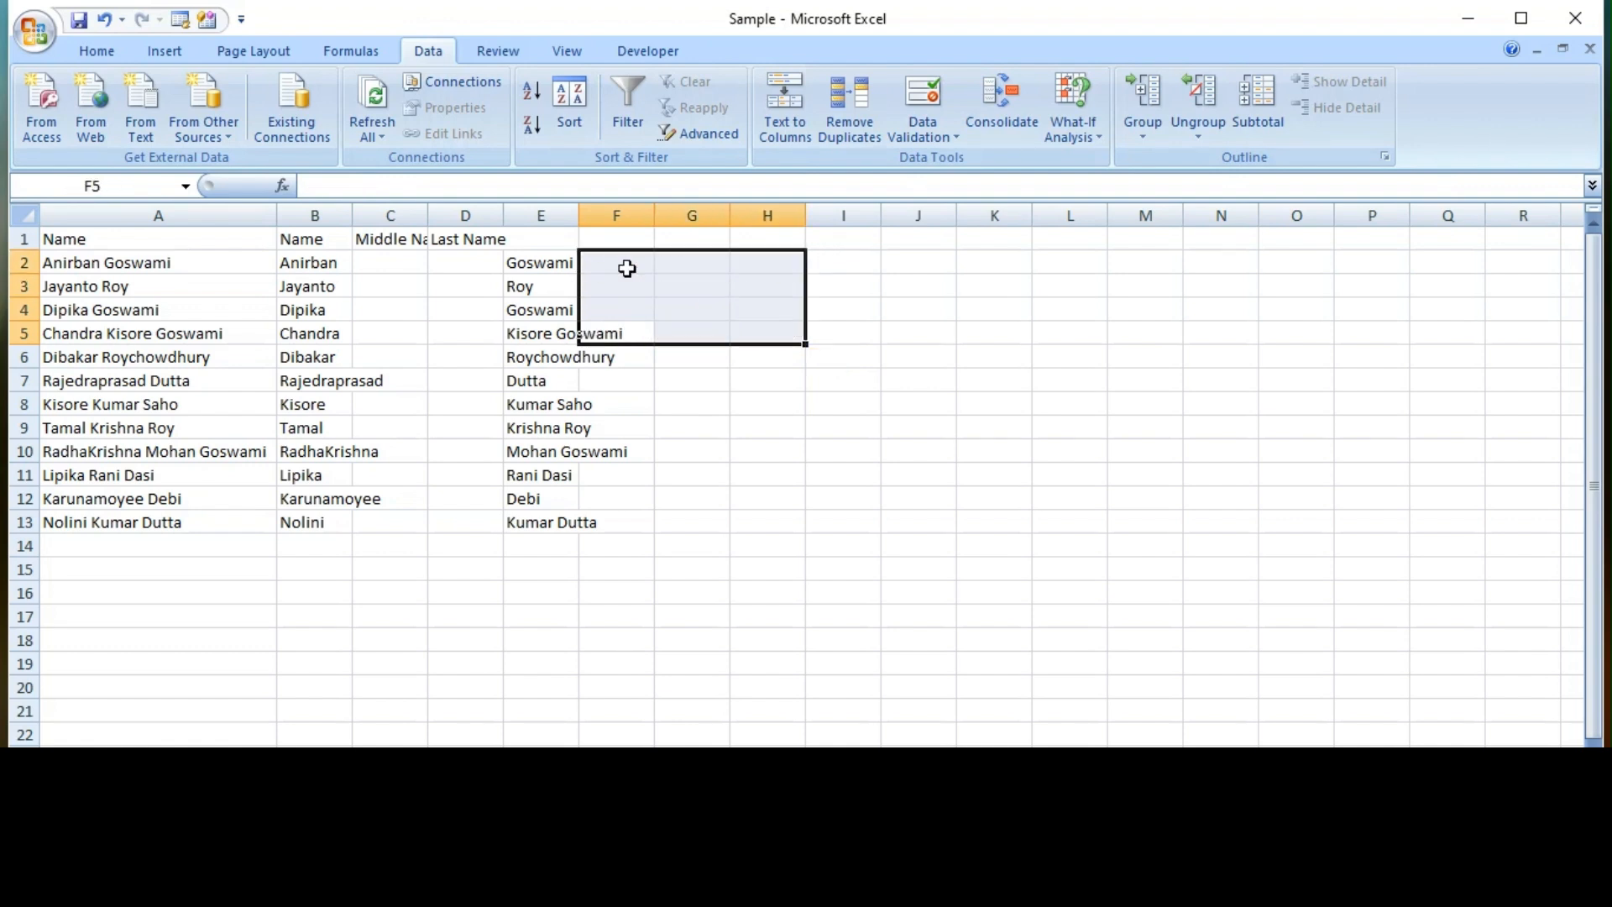
# Step: Select cell C2, the first cell under the "Middle Name" header
pyautogui.press('Left')
pyautogui.press('Left')
pyautogui.press('Left')
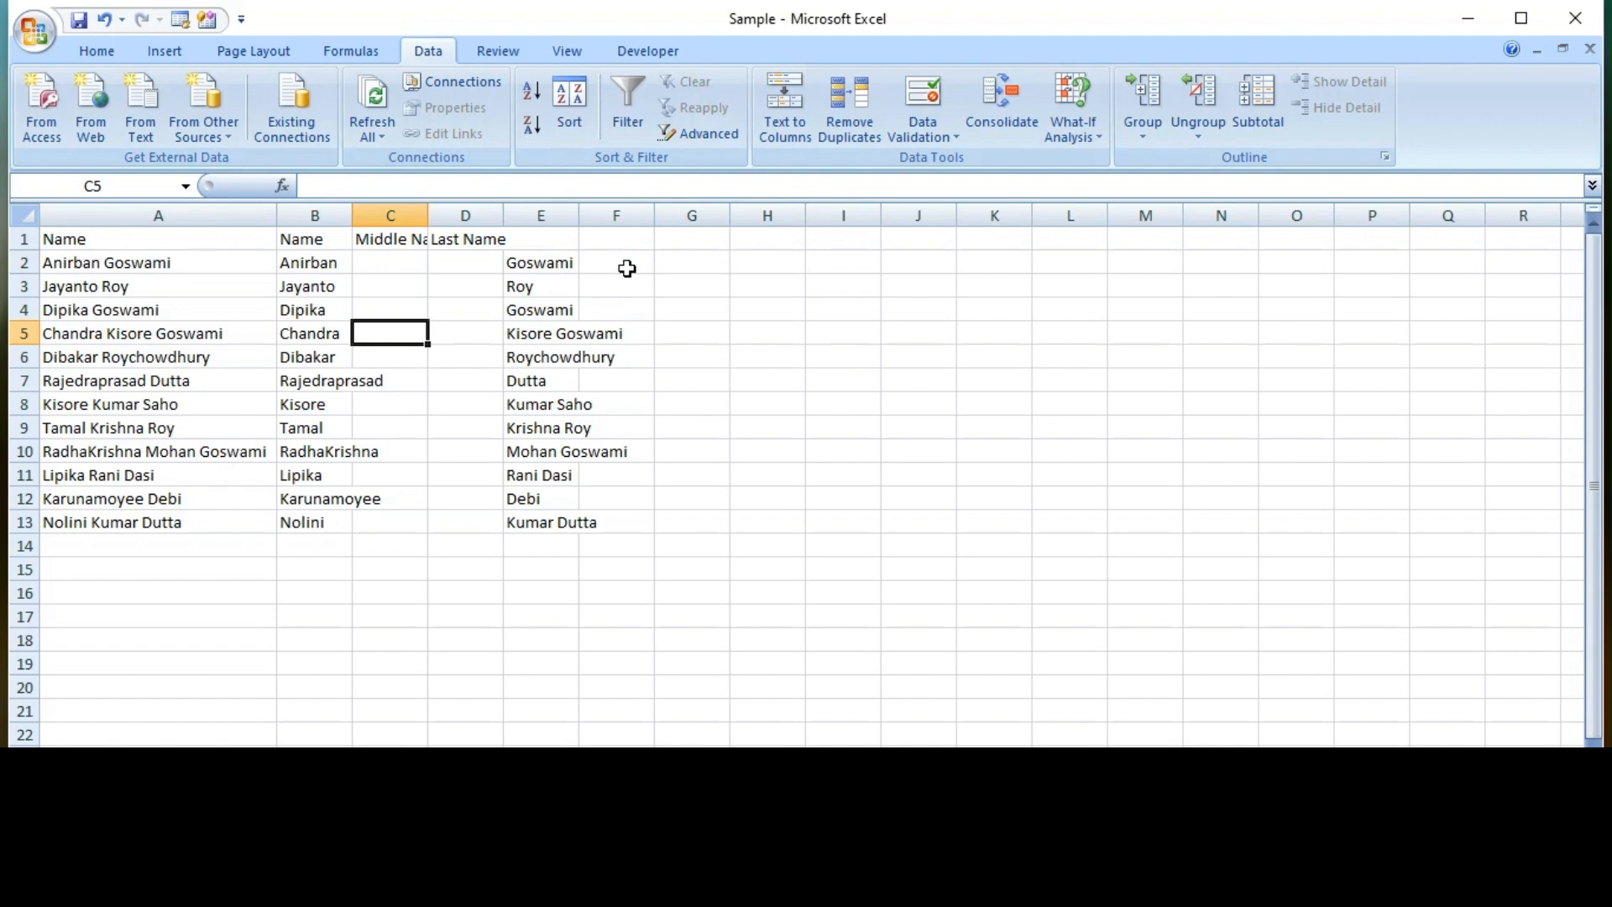
pyautogui.press('Up')
pyautogui.press('Up')
pyautogui.press('Up')
pyautogui.press('Up')
pyautogui.press('Down')
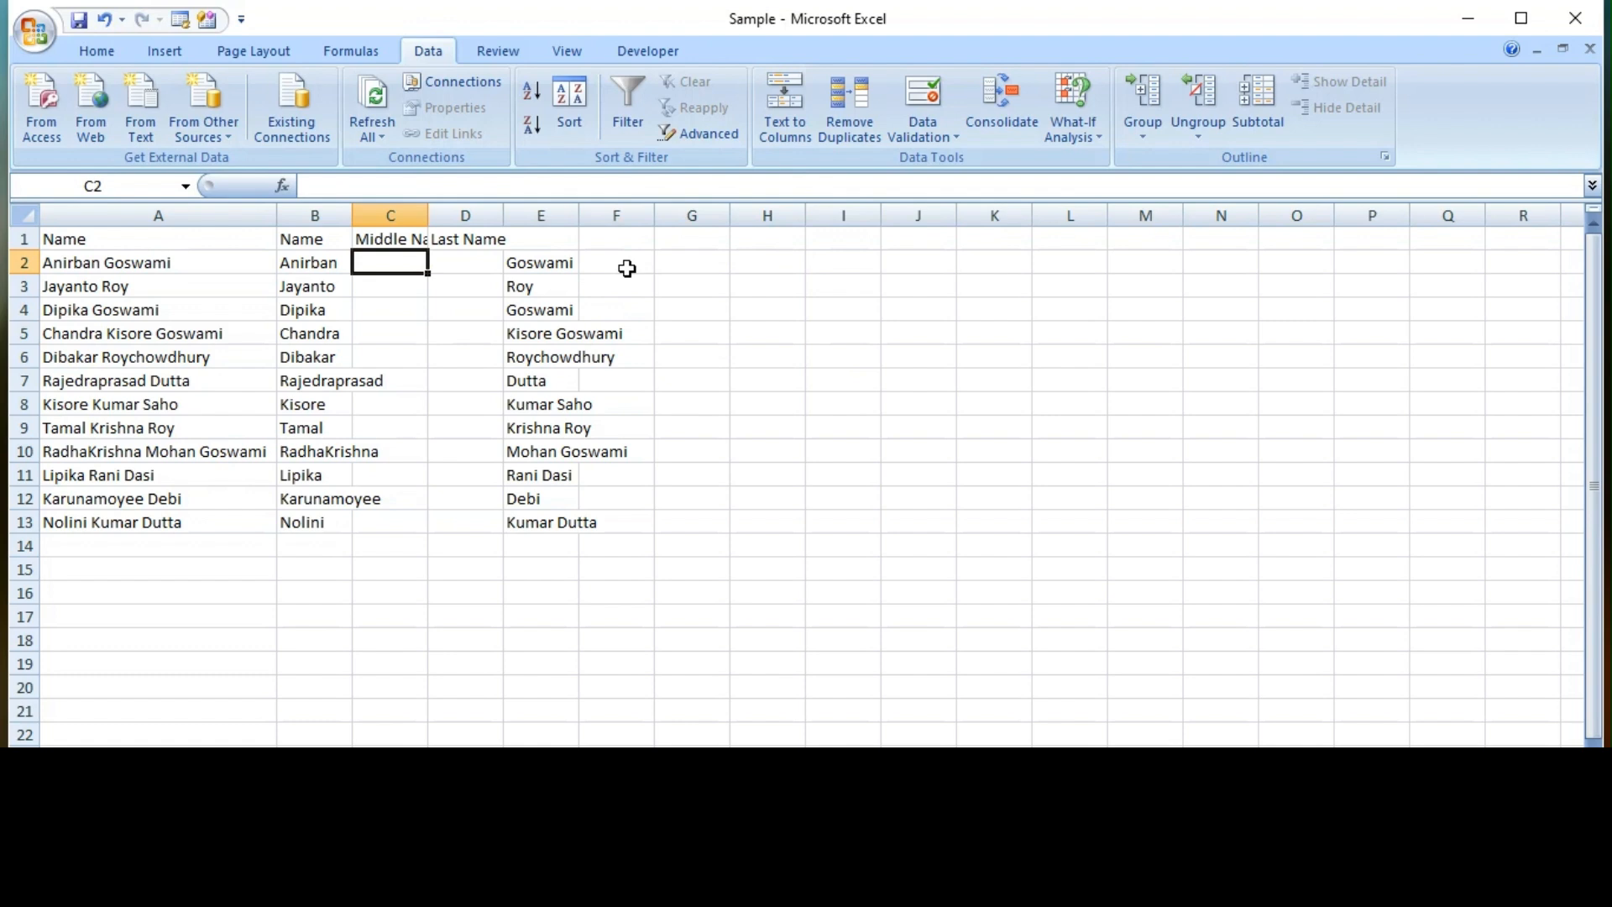
pyautogui.press('Right')
pyautogui.press('Right')
pyautogui.press('Left')
pyautogui.press('Left')
pyautogui.write('=')
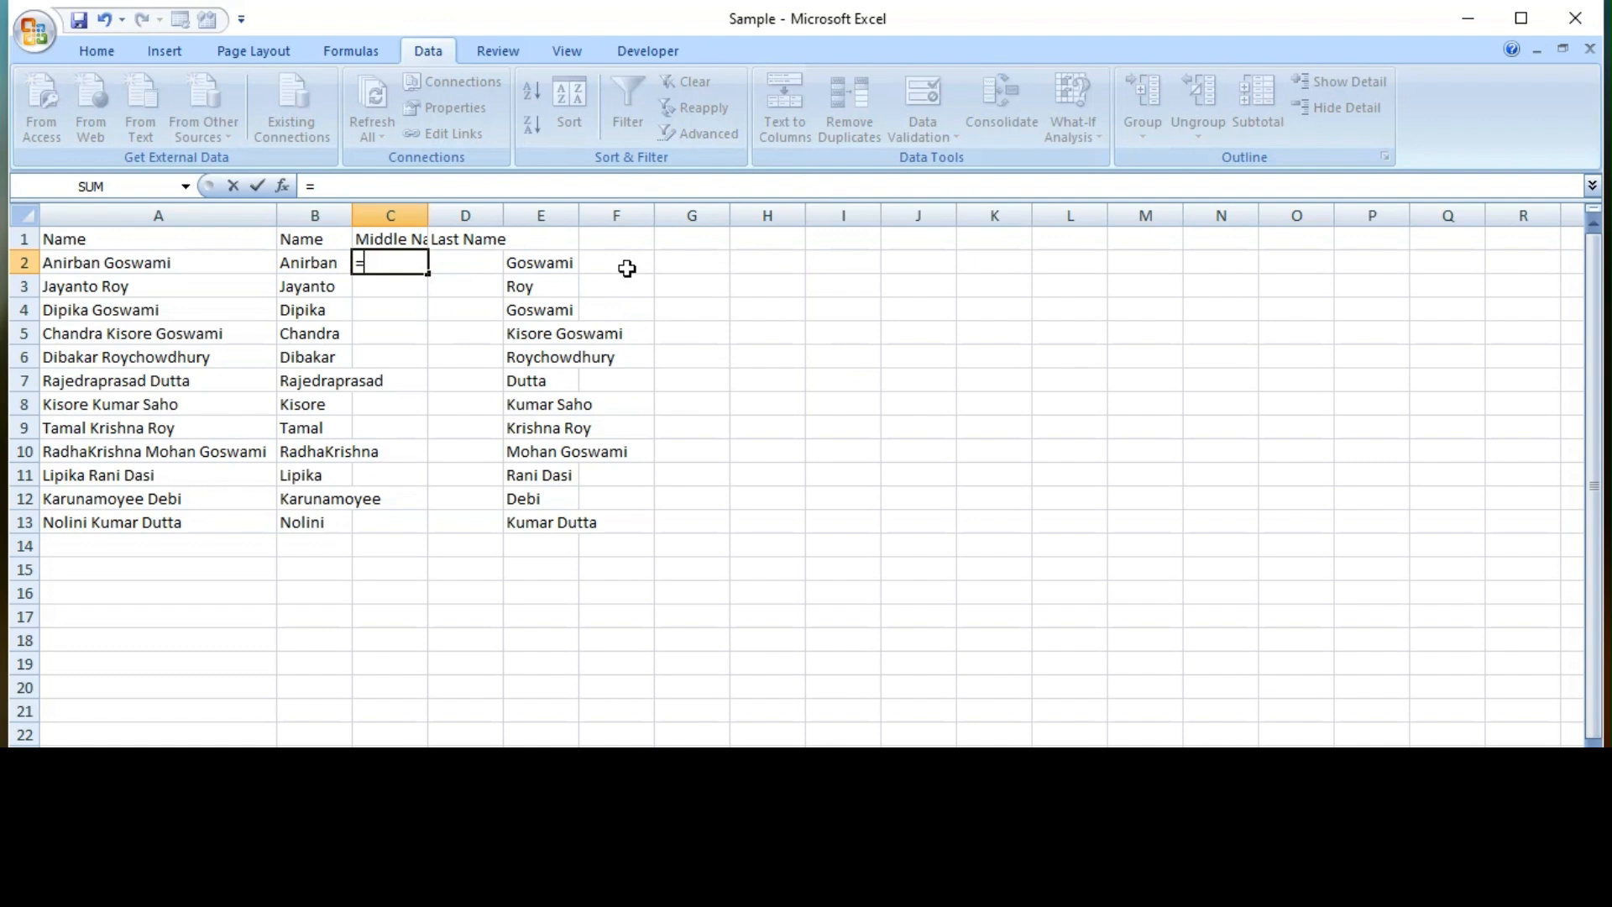
pyautogui.write('lef')
pyautogui.press('Tab')
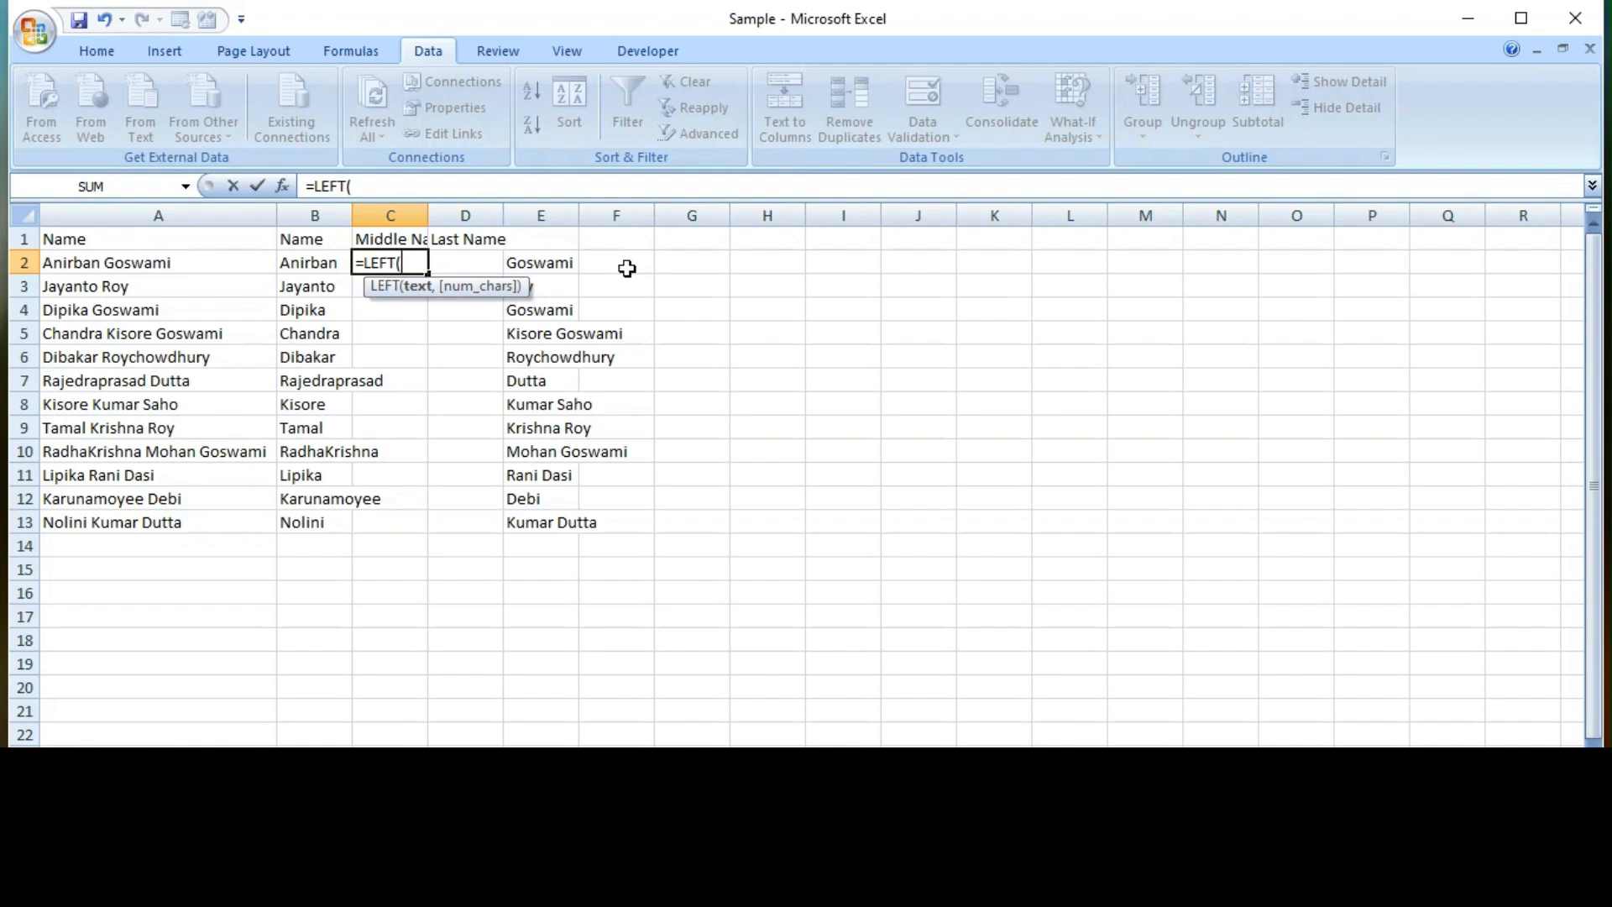
pyautogui.press('Escape')
# Step: Begin a formula in C2 with IFERROR wrapping a LEFT function that takes E2 as its text
pyautogui.write('=i')
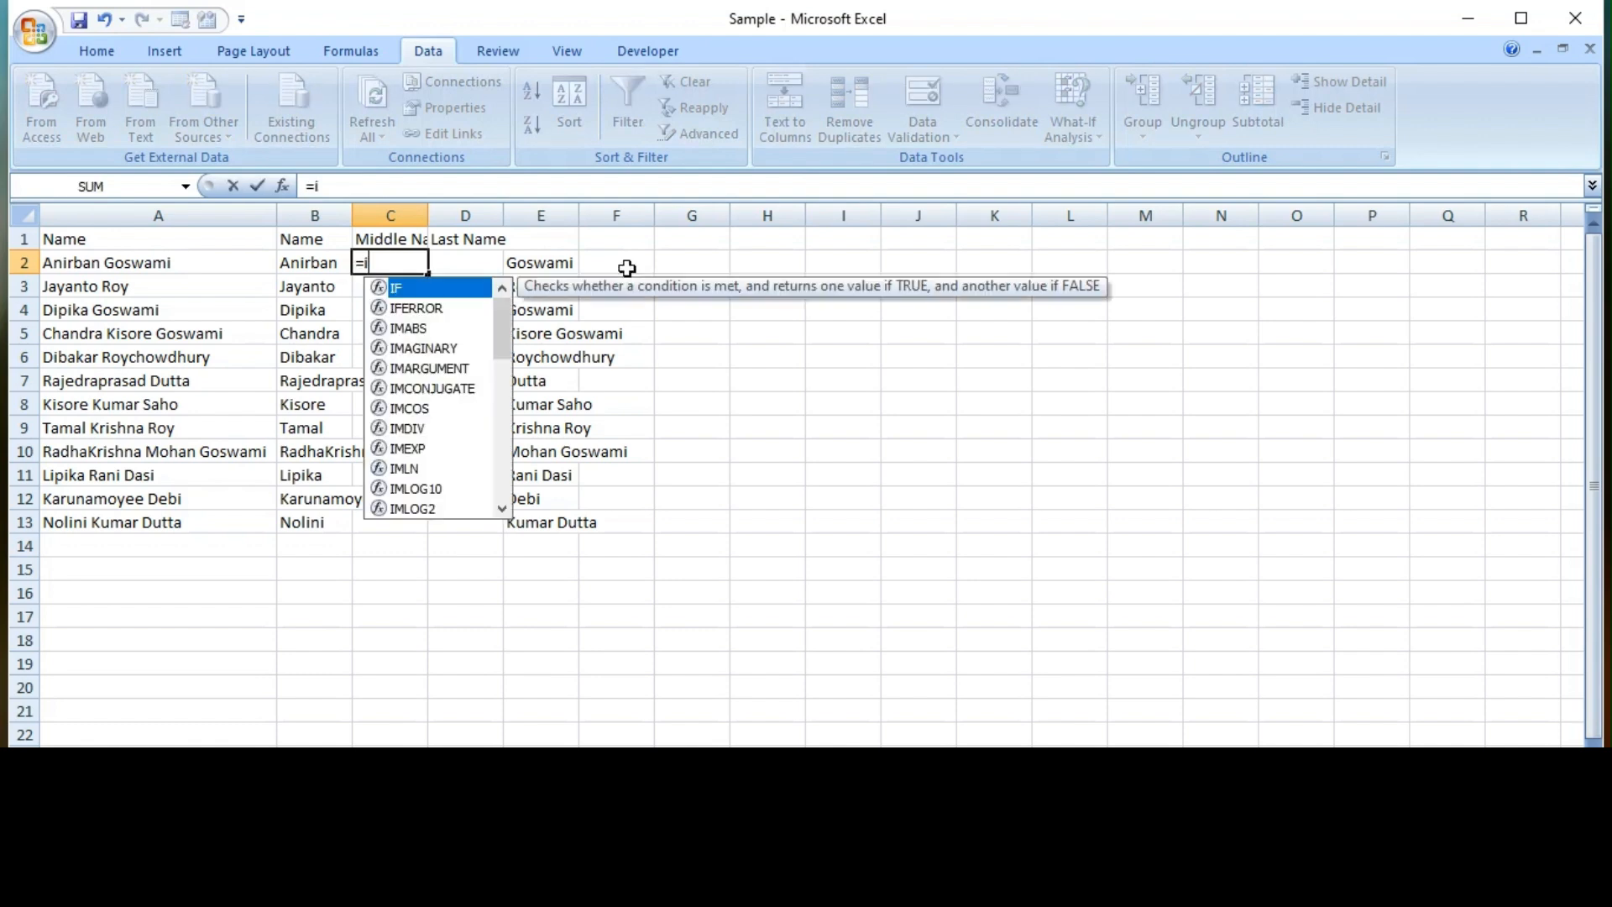
pyautogui.write('fe')
pyautogui.press('Tab')
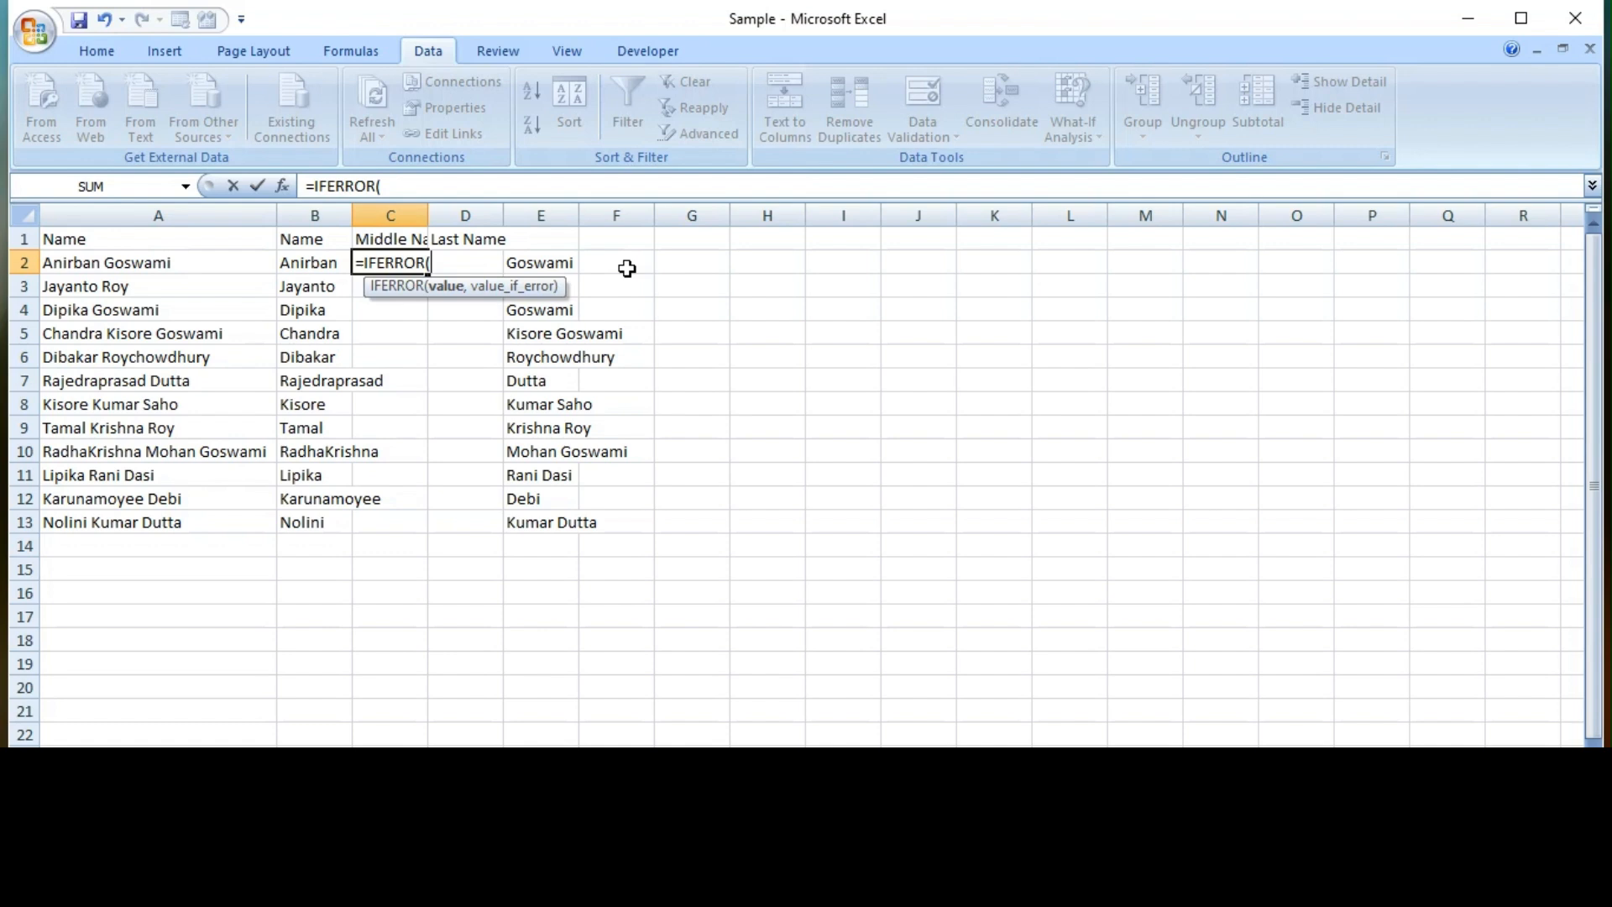
pyautogui.write('le')
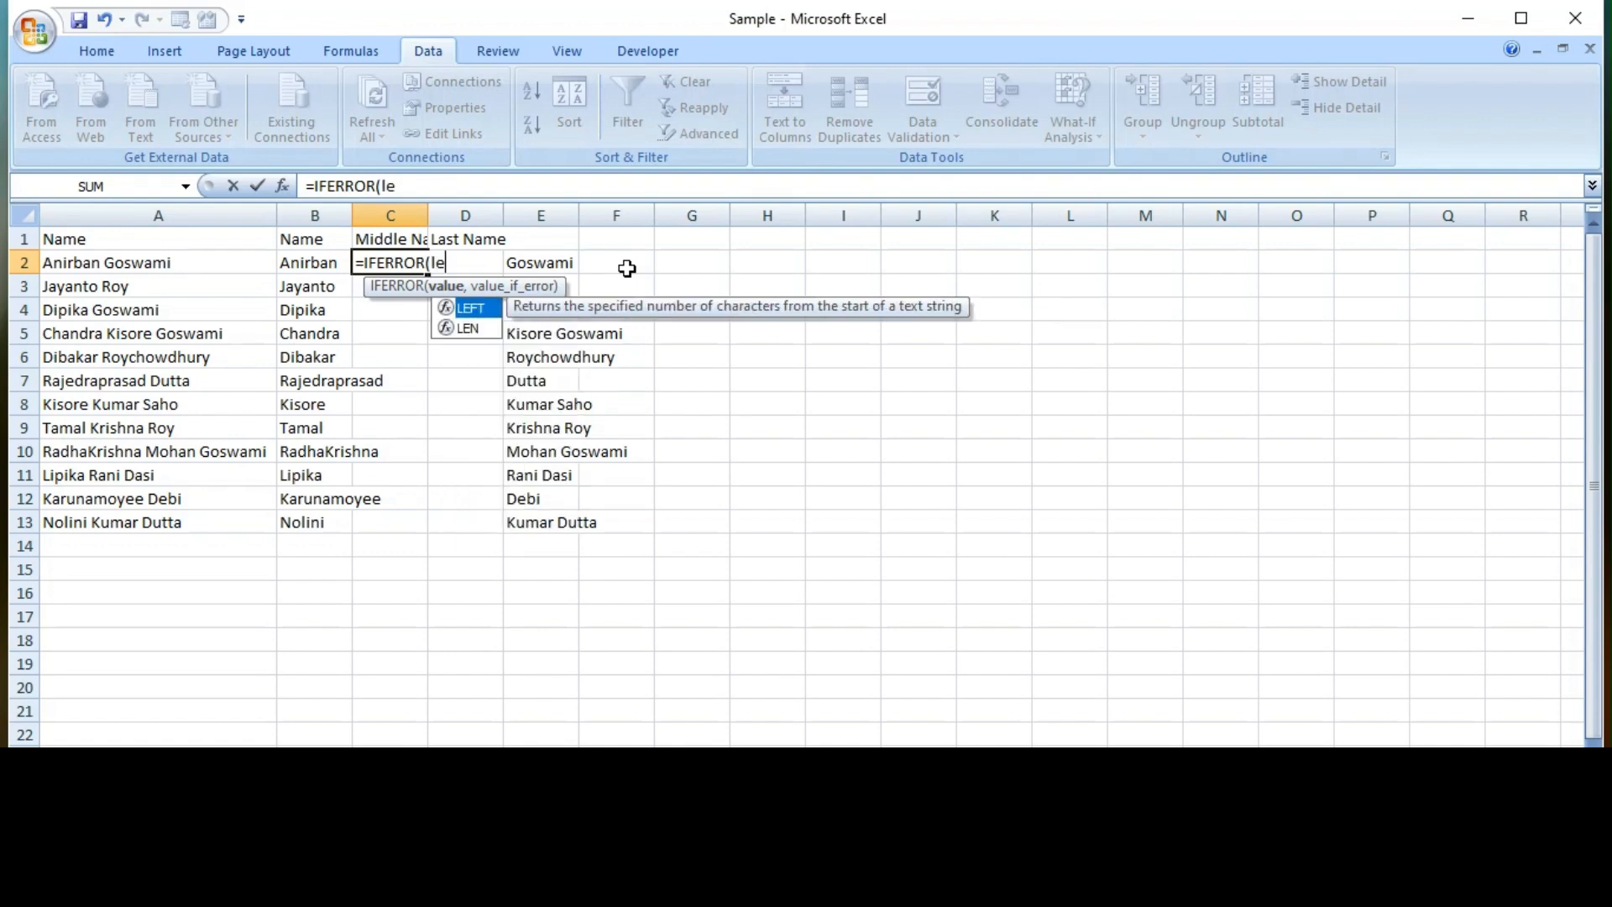
pyautogui.press('Tab')
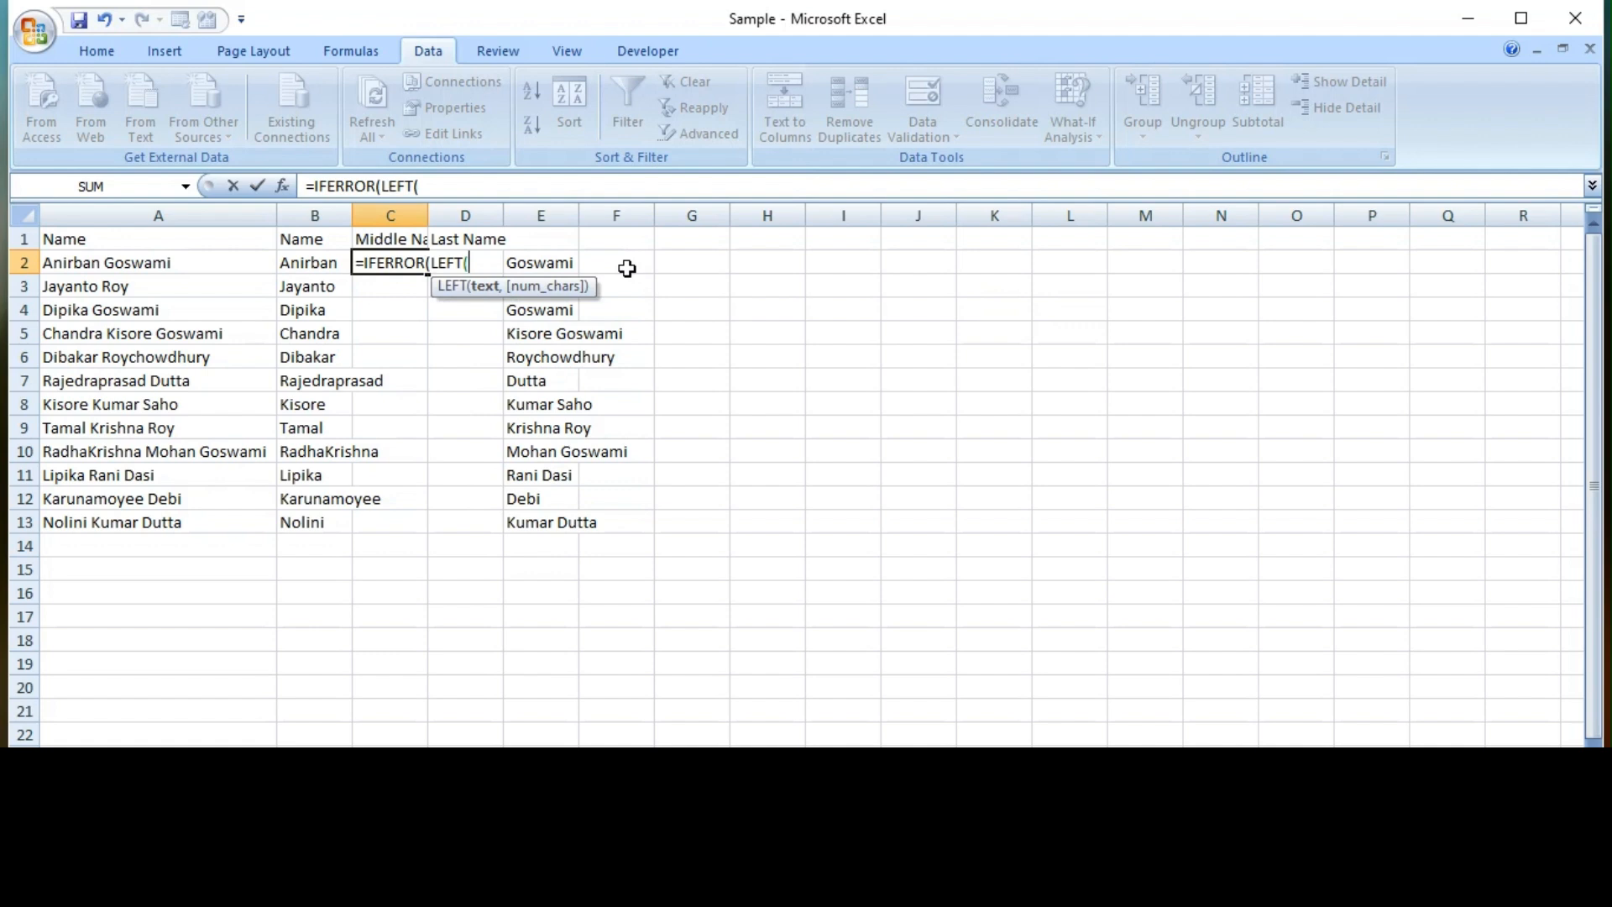
pyautogui.press('Right')
pyautogui.press('Right')
pyautogui.write(',')
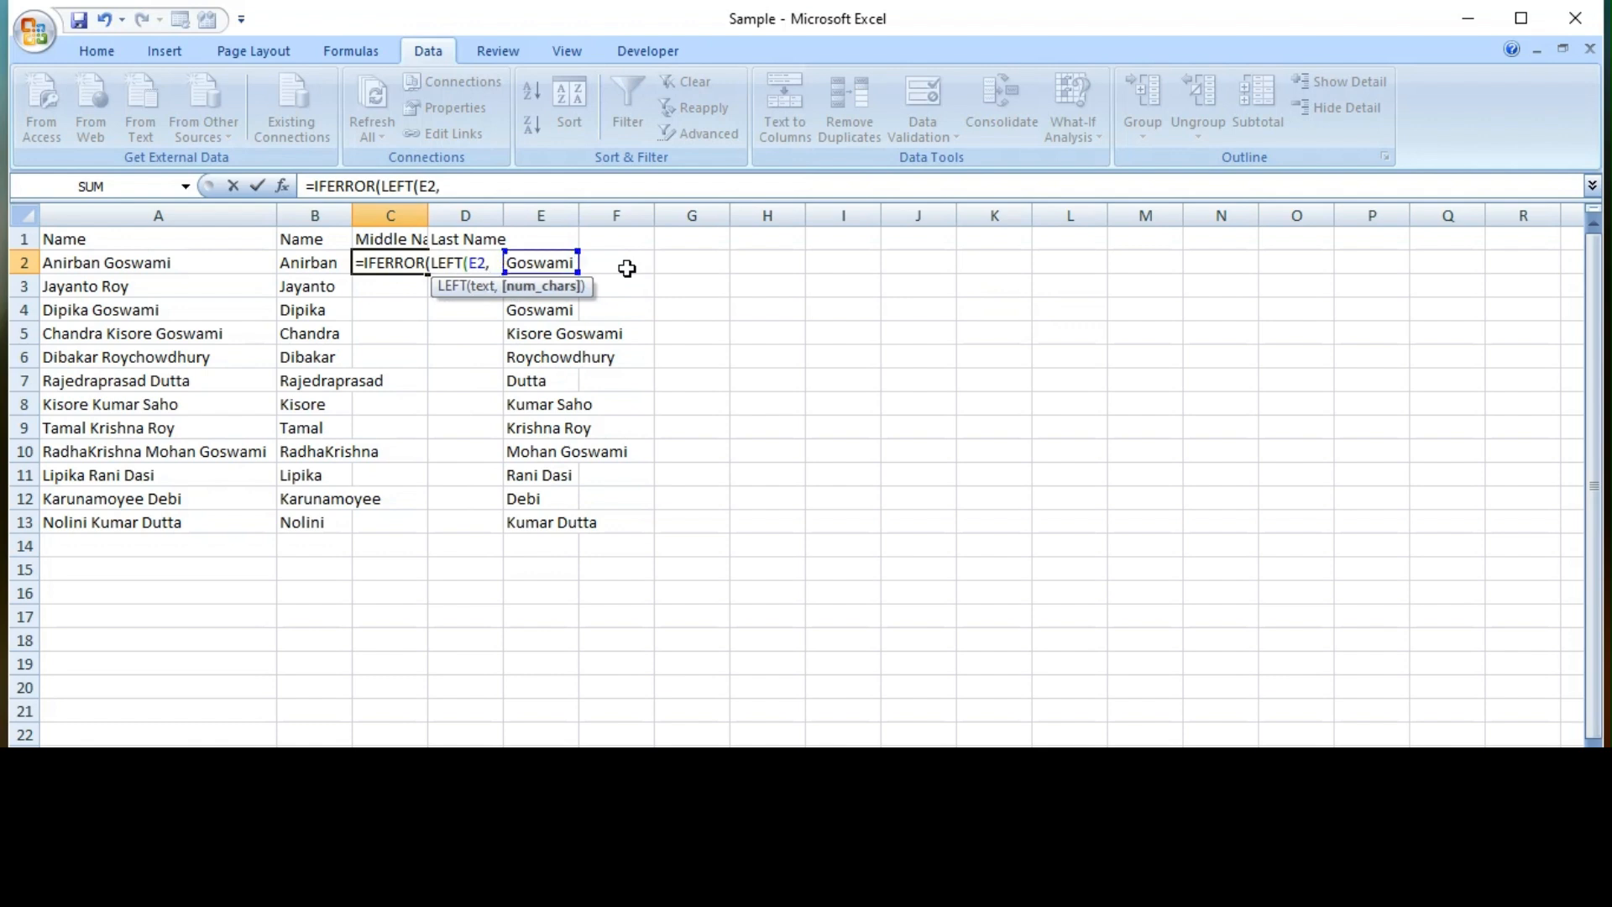
# Step: Use FIND(" ",E2) as the character count of the LEFT function in C2 and close LEFT
pyautogui.write('find')
pyautogui.press('Tab')
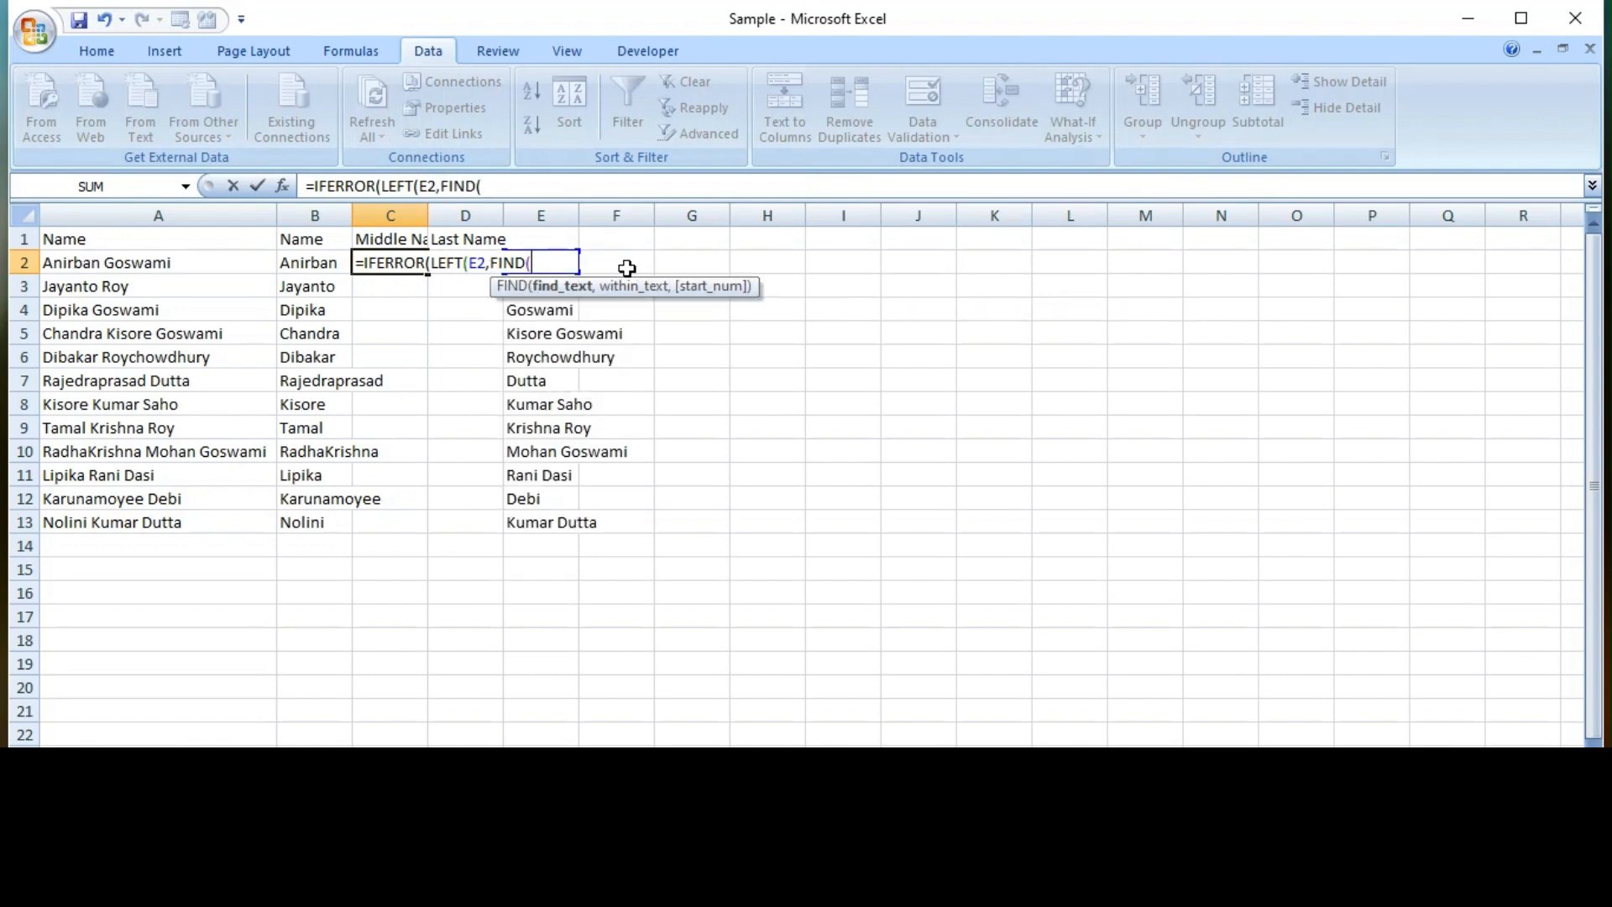
pyautogui.press('Right')
pyautogui.write(',')
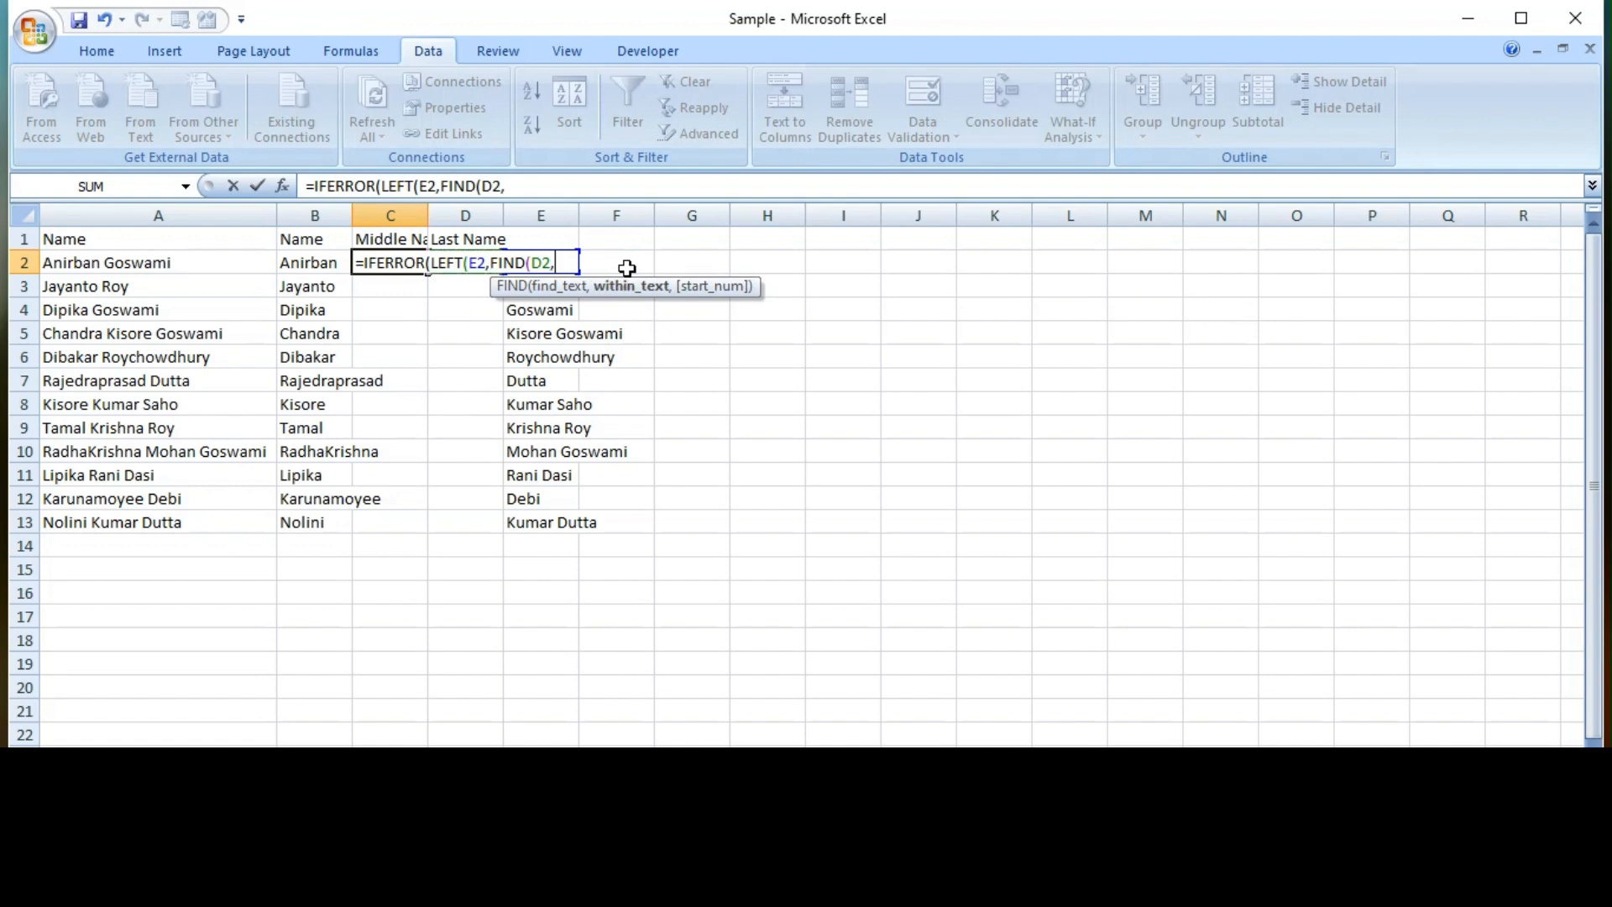
pyautogui.press('BackSpace')
pyautogui.press('BackSpace')
pyautogui.press('BackSpace')
pyautogui.write('" ",')
pyautogui.press('Right')
pyautogui.press('Right')
pyautogui.press('Return')
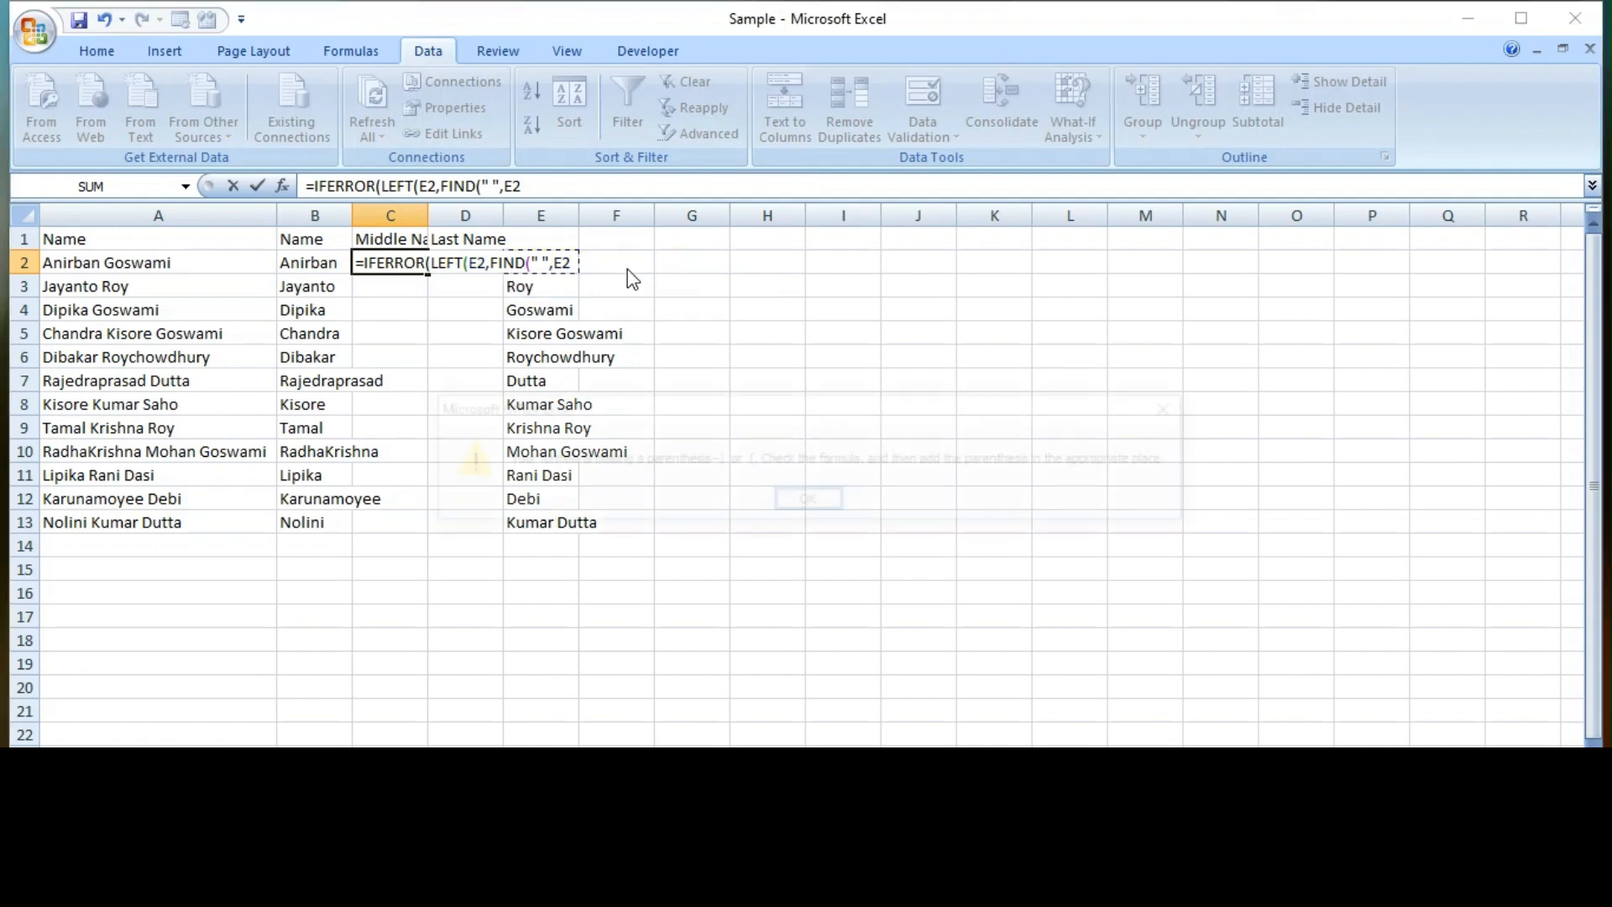
pyautogui.press('Return')
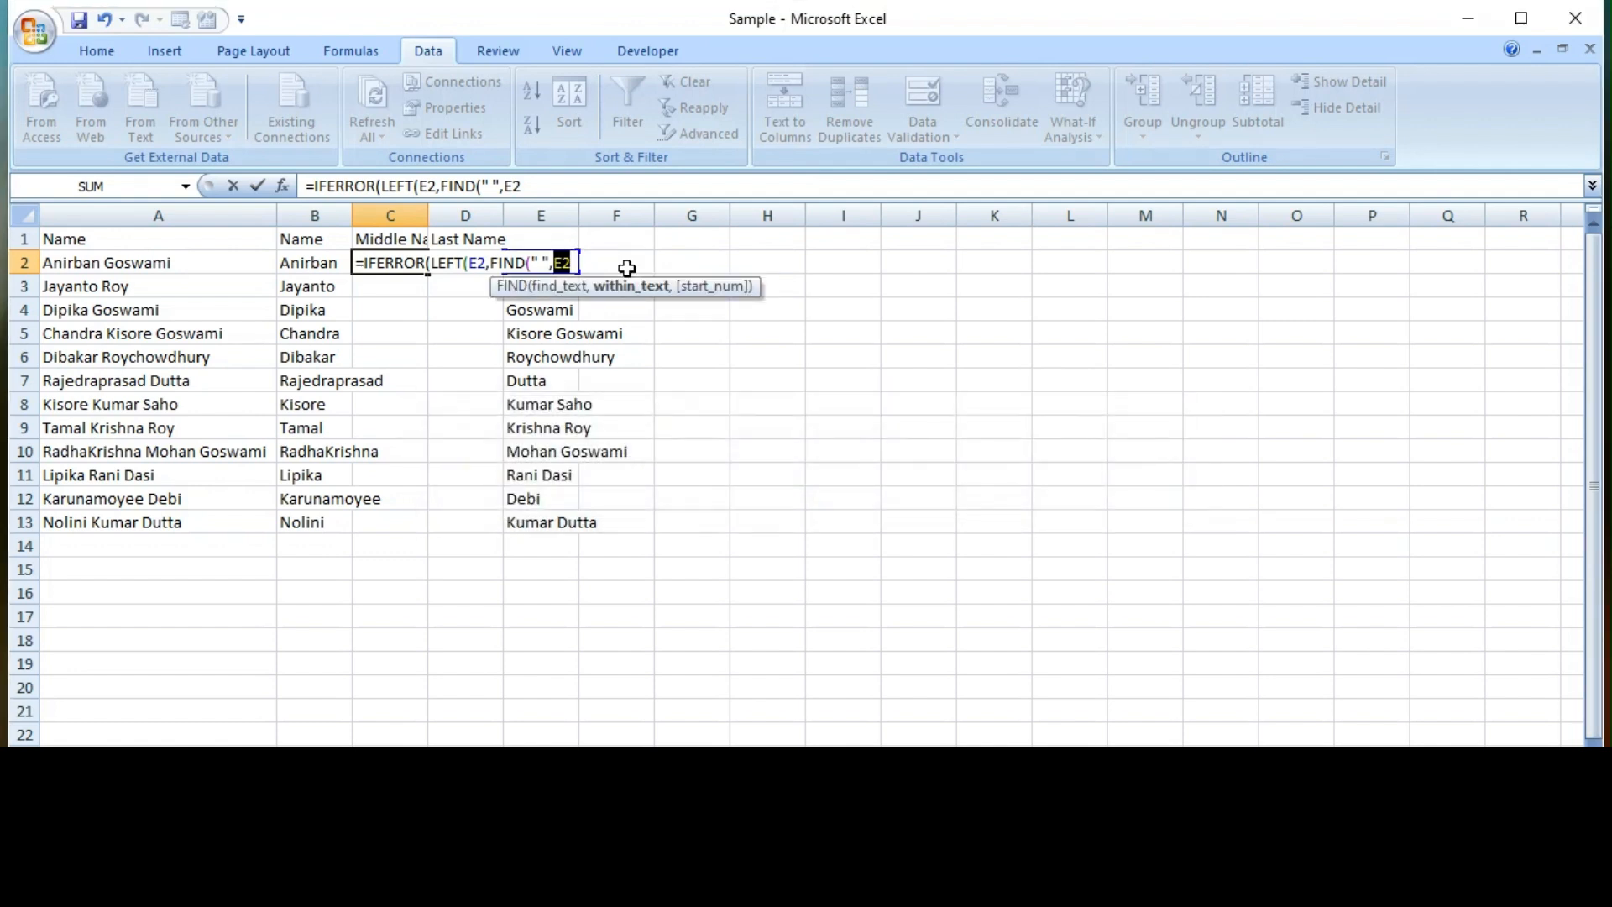
pyautogui.press('Right')
pyautogui.write(')')
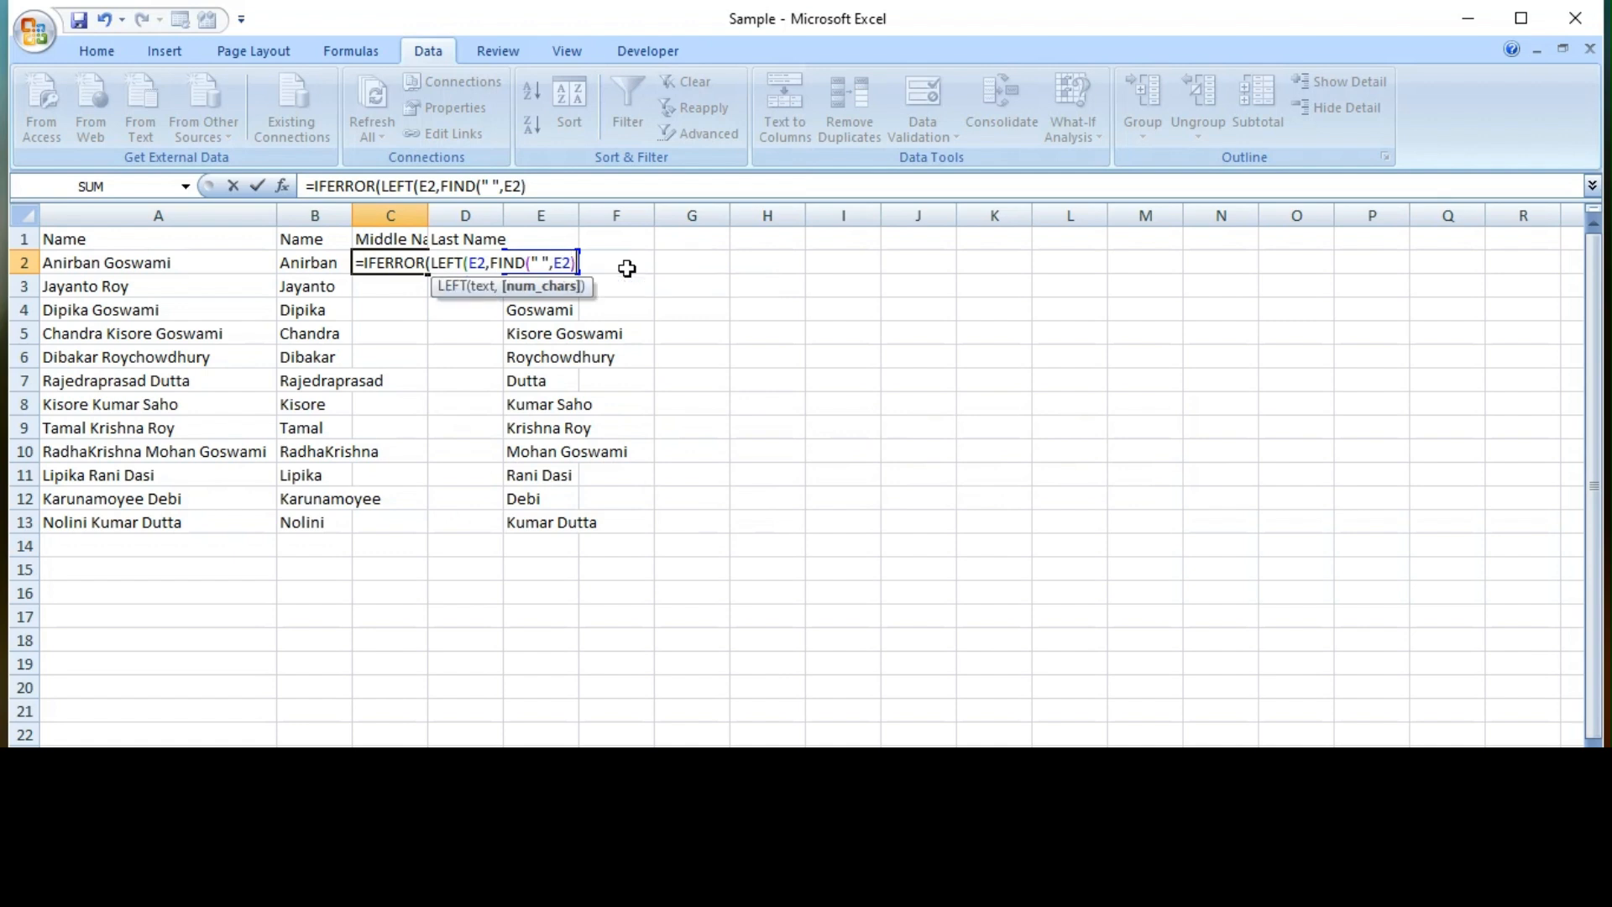
pyautogui.write(')')
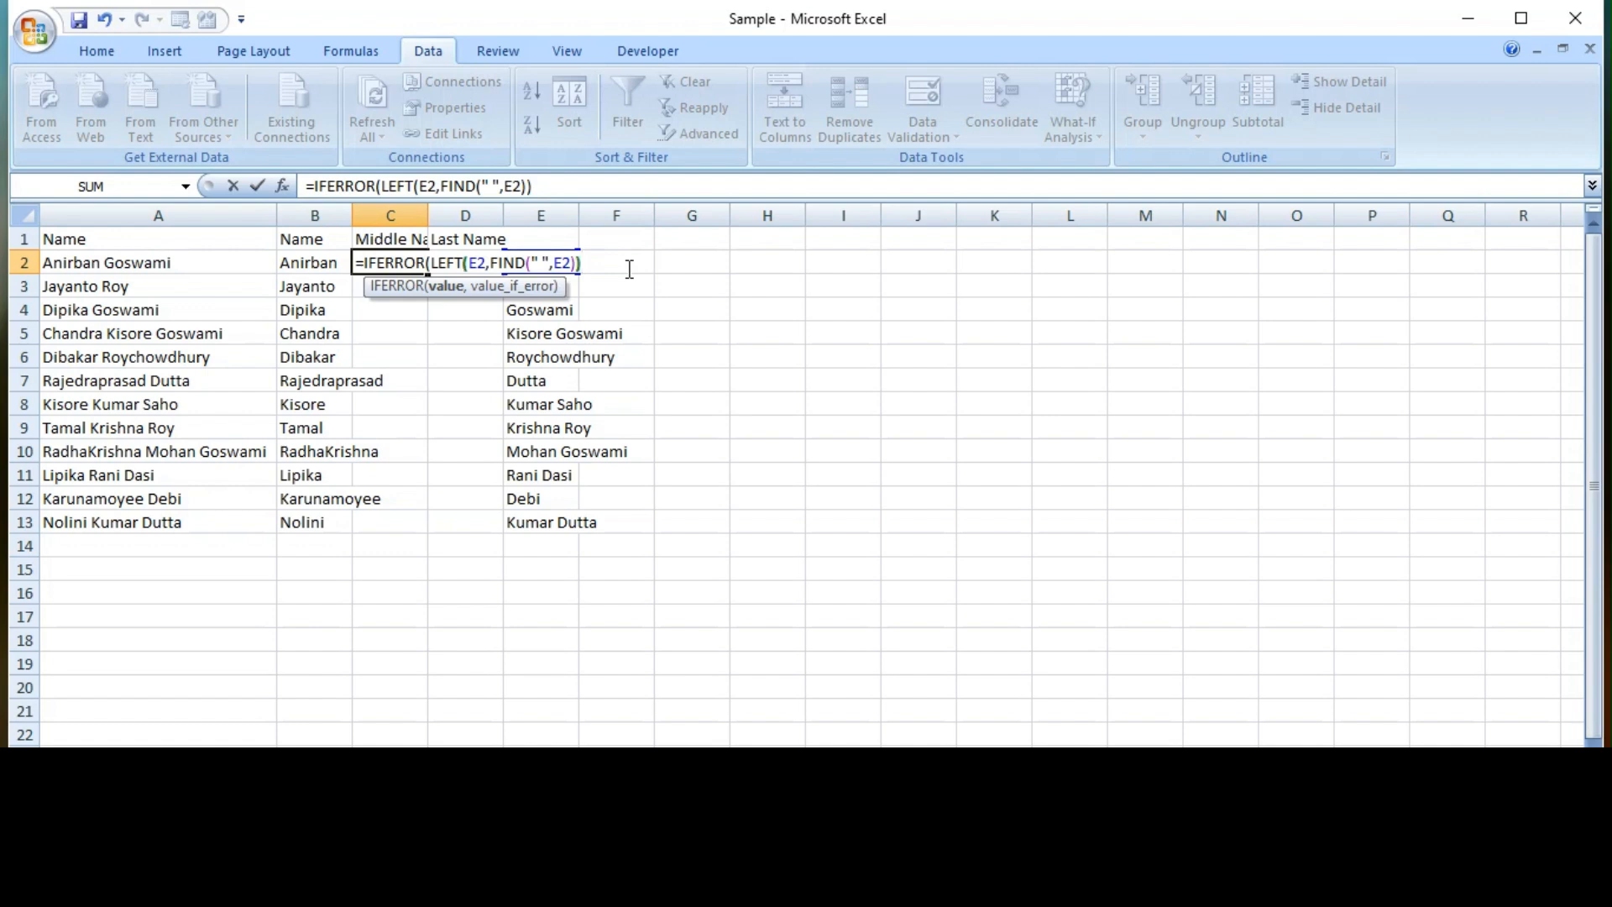
# Step: Subtract 1 from the FIND result and complete C2 as =IFERROR(LEFT(E2,FIND(" ",E2)-1),"")
pyautogui.press('Left')
pyautogui.write('-1')
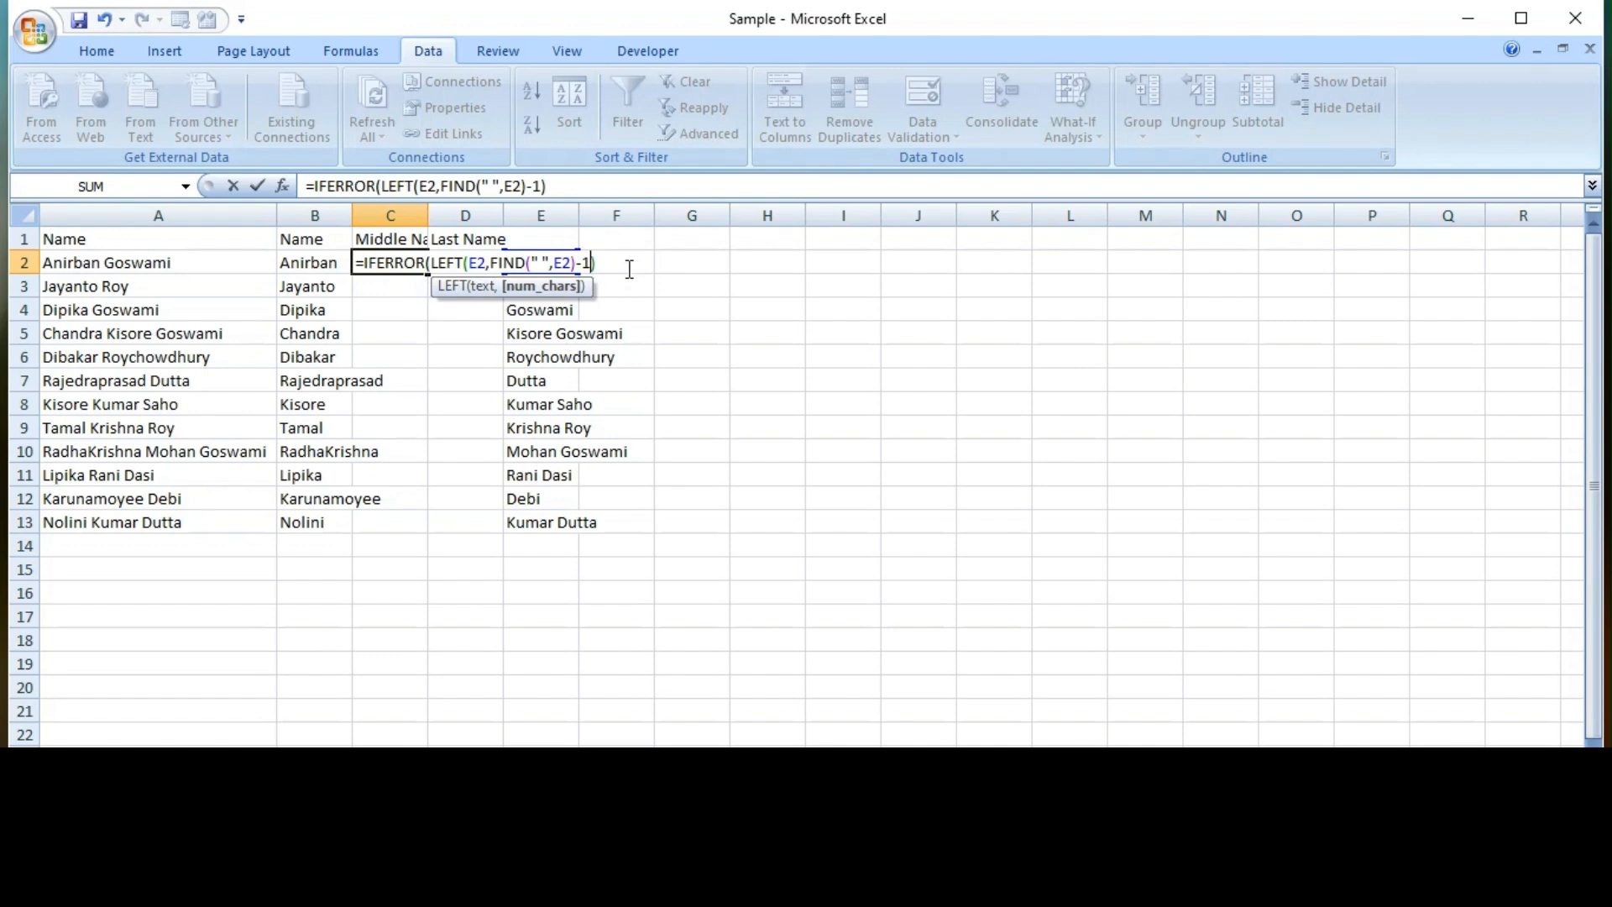
pyautogui.press('Right')
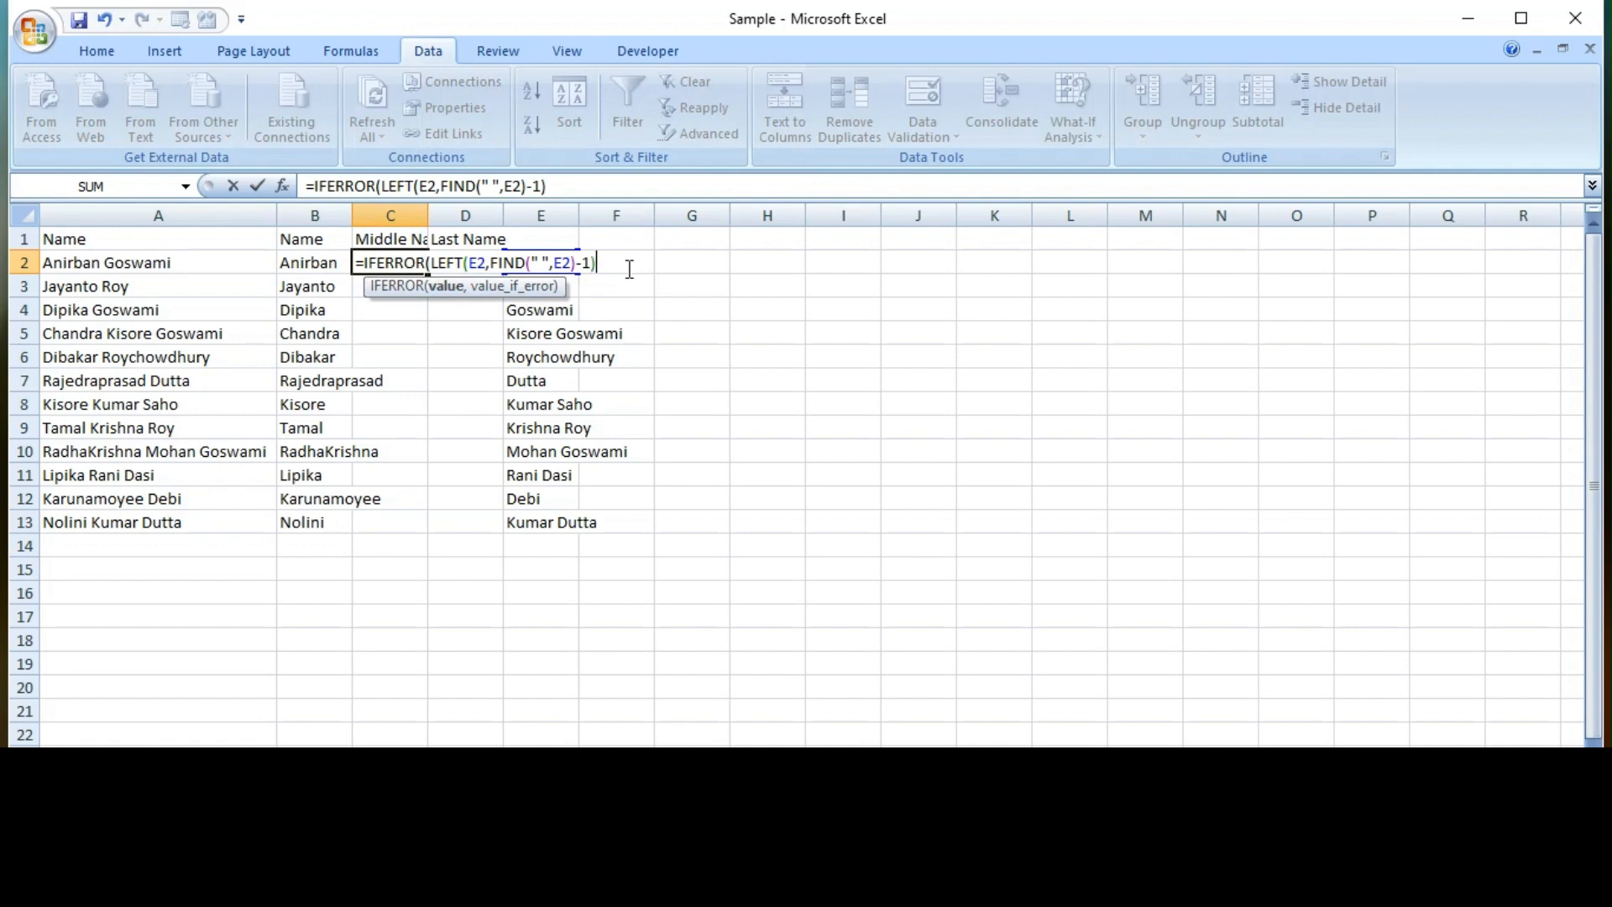
pyautogui.write(',')
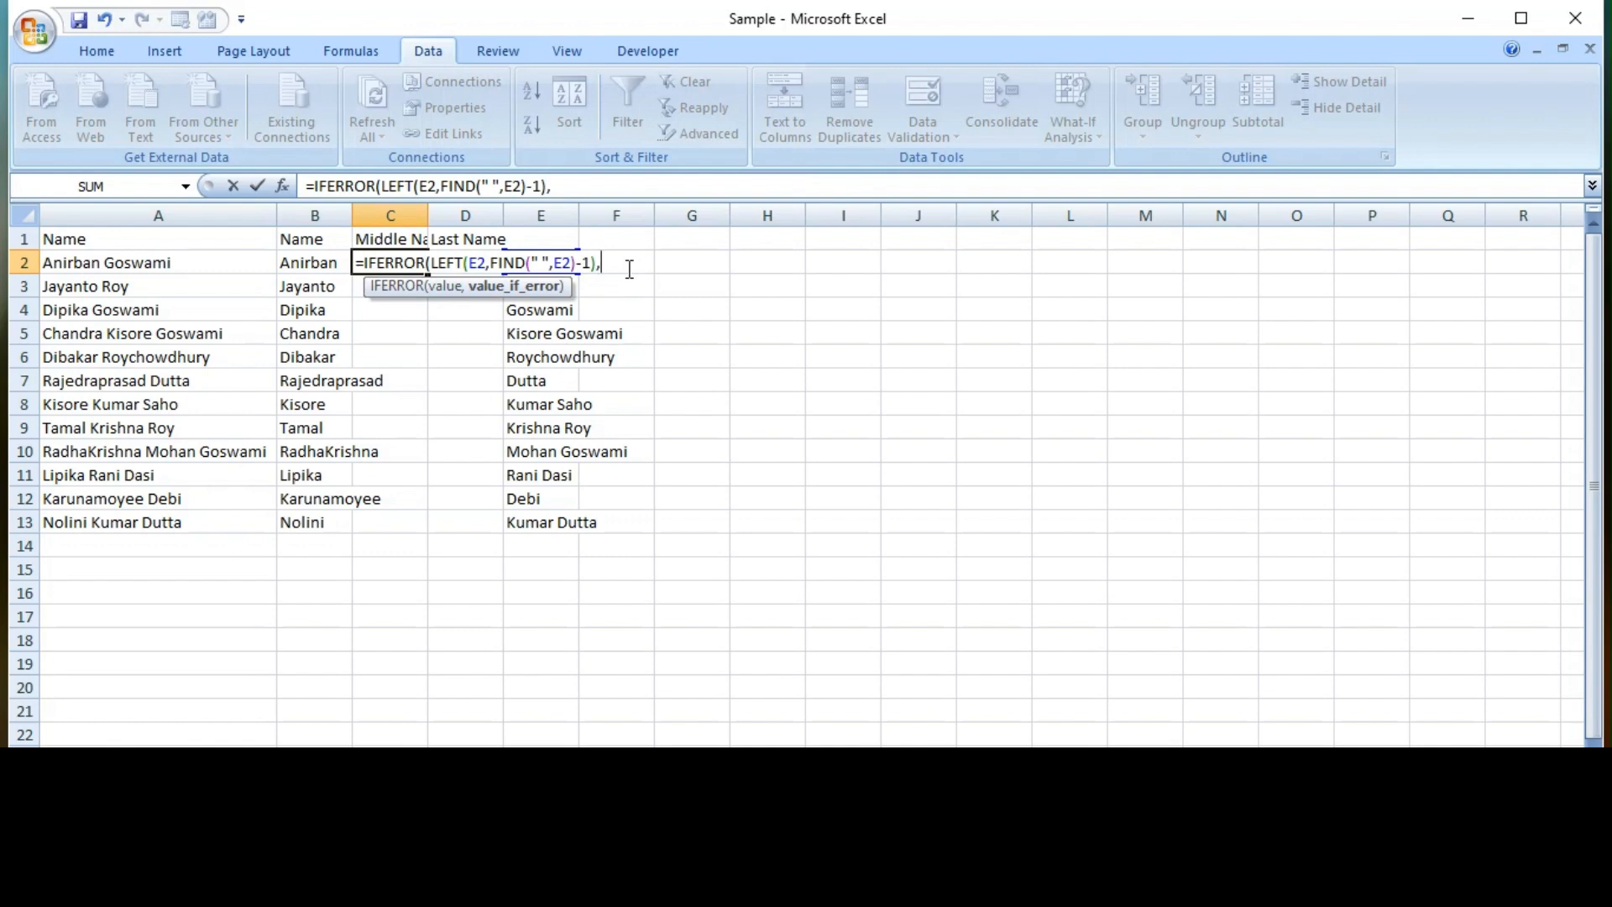
pyautogui.write('""')
pyautogui.write(')')
pyautogui.press('Return')
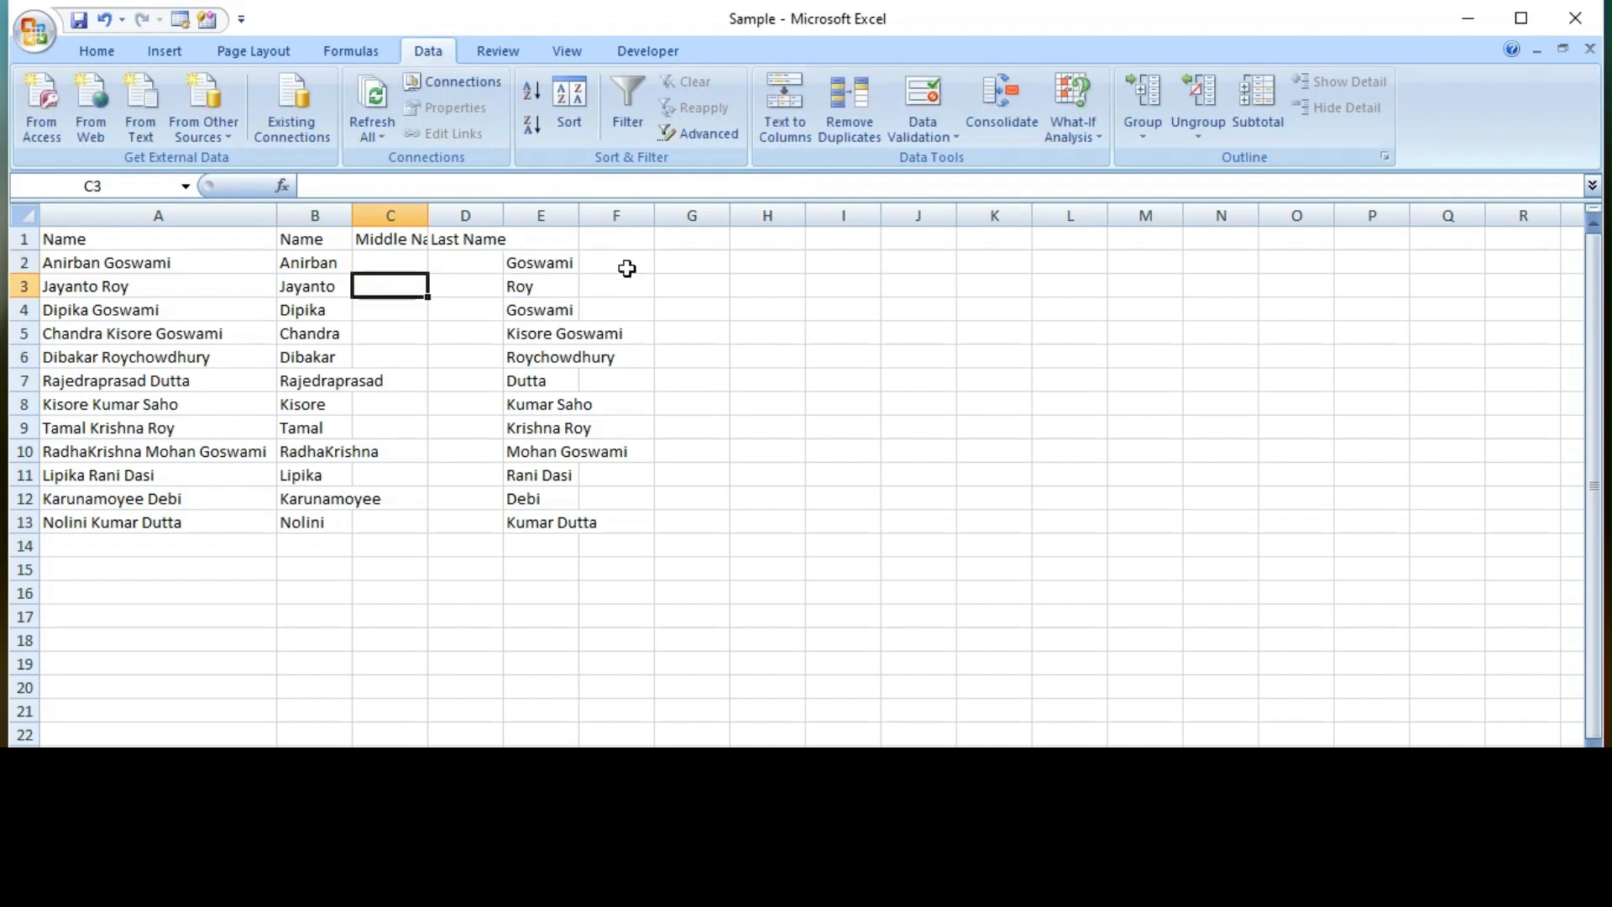
# Step: Fill the middle name formula from C2 down through C13
pyautogui.press('Left')
pyautogui.hotkey('ctrl', 'Down')
pyautogui.press('Right')
pyautogui.hotkey('ctrl', 'shift', 'Up')
pyautogui.hotkey('ctrl', 'd')
# Step: Review the extracted middle names and their formulas in column C, rows 2 to 13
pyautogui.press('Up')
pyautogui.press('Up')
pyautogui.press('Up')
pyautogui.press('Up')
pyautogui.press('Up')
pyautogui.press('Up')
pyautogui.press('Up')
pyautogui.press('Up')
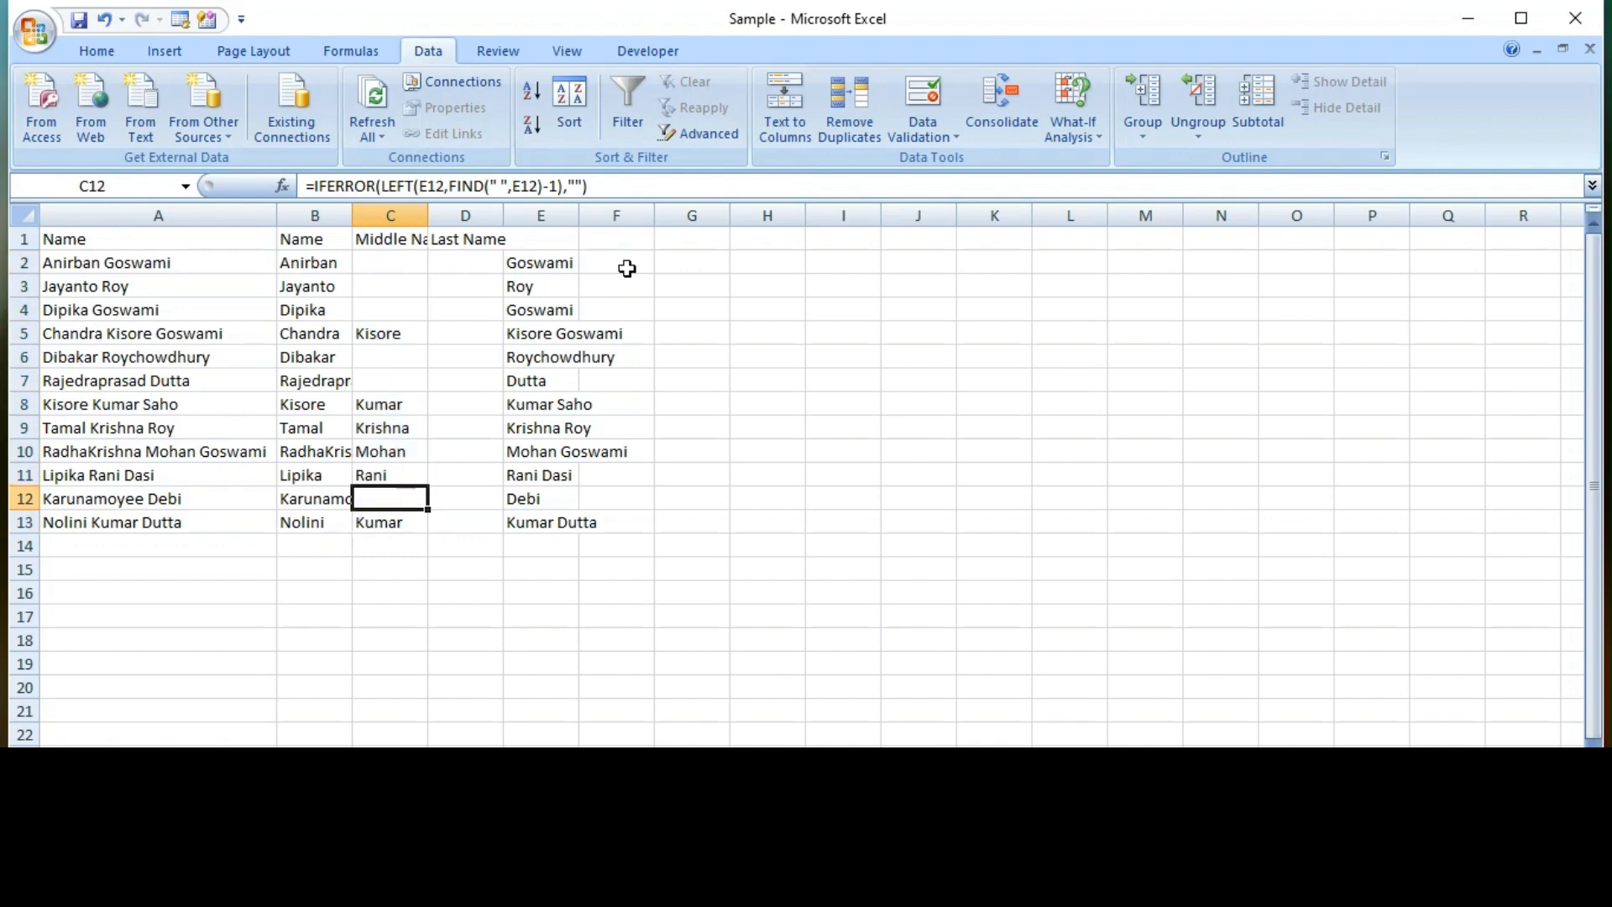
pyautogui.press('Down')
pyautogui.press('Down')
pyautogui.press('Down')
pyautogui.press('Down')
pyautogui.press('Down')
pyautogui.press('Down')
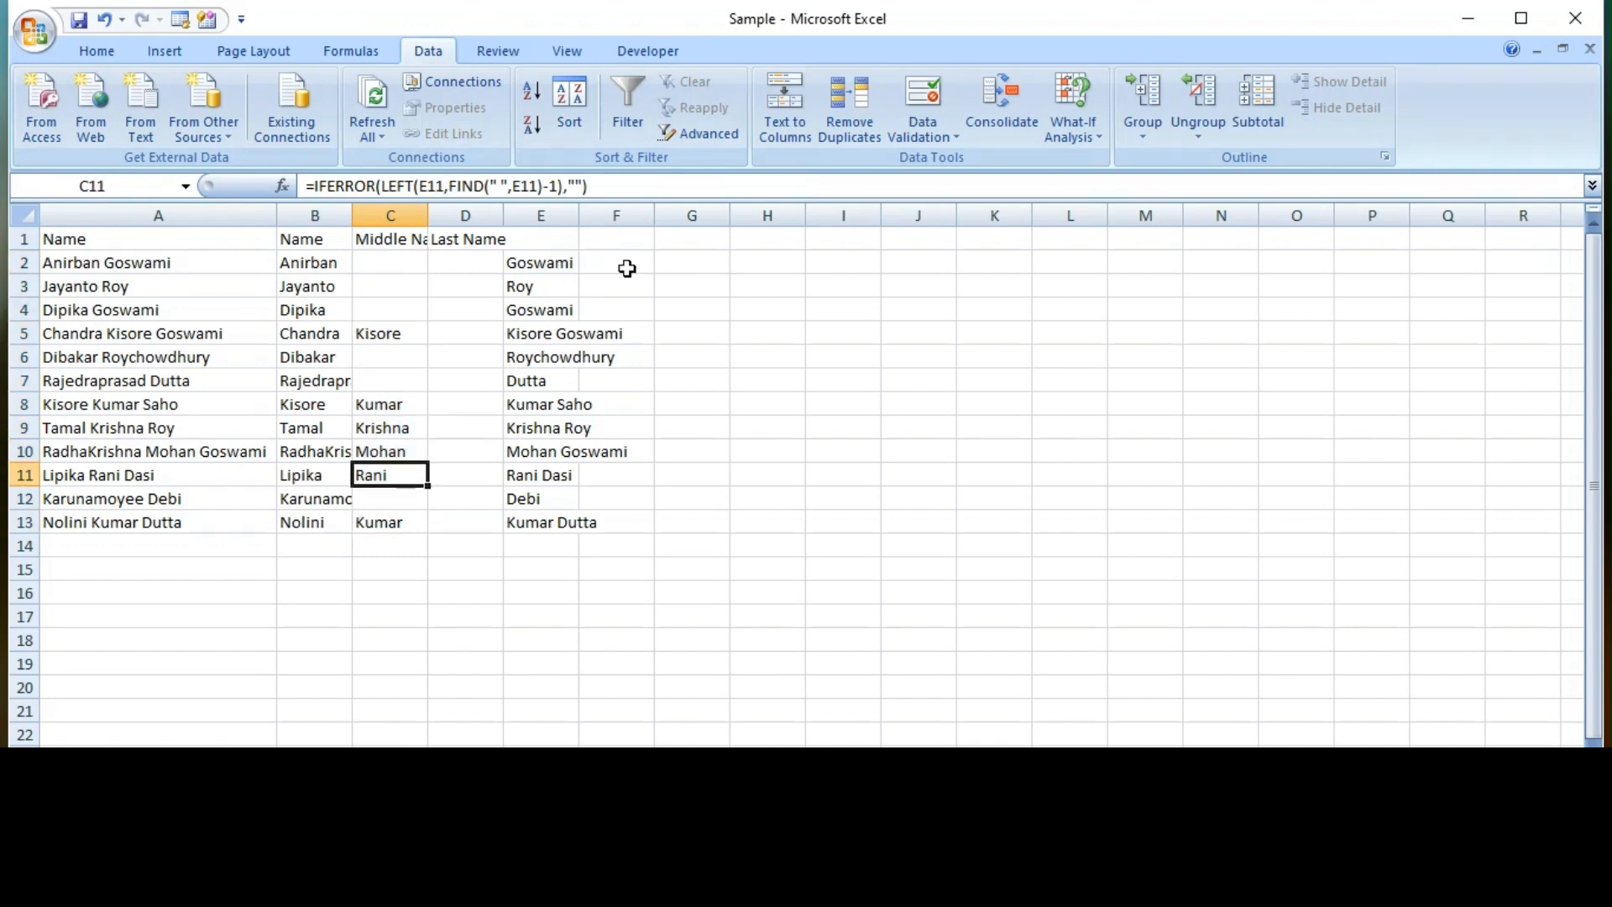
pyautogui.press('Up')
pyautogui.press('Up')
pyautogui.press('Up')
pyautogui.press('Up')
pyautogui.press('Up')
pyautogui.press('Up')
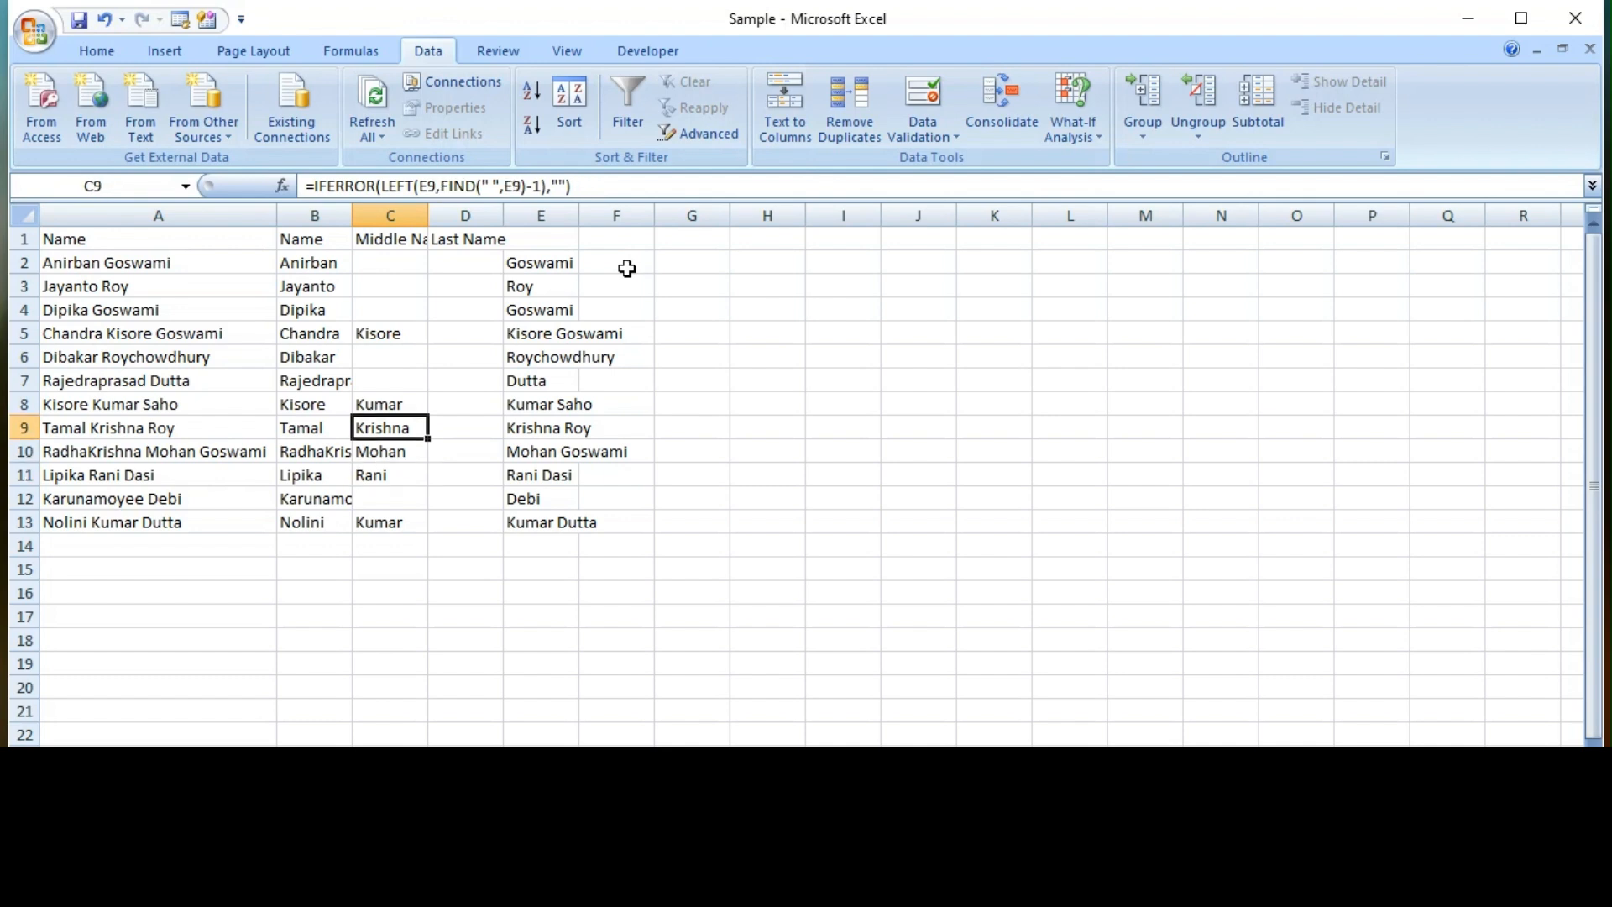
# Step: Compare the IFERROR and LEFT formula in C5 with the RIGHT formula it reads from in E5
pyautogui.press('Right')
pyautogui.press('Right')
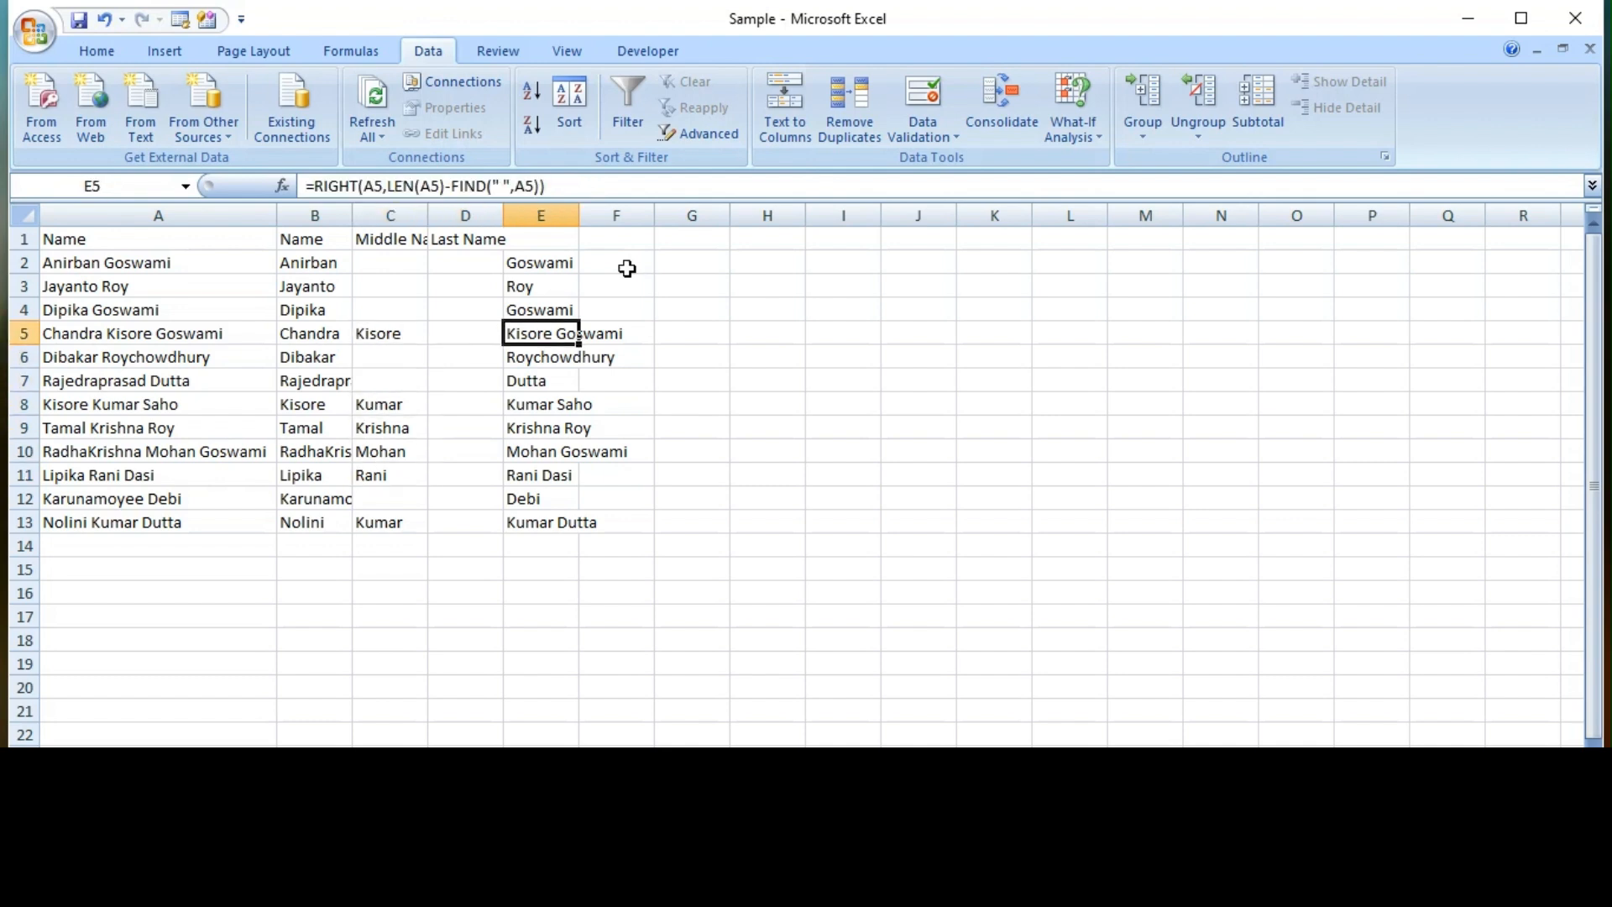
pyautogui.press('Left')
pyautogui.press('Left')
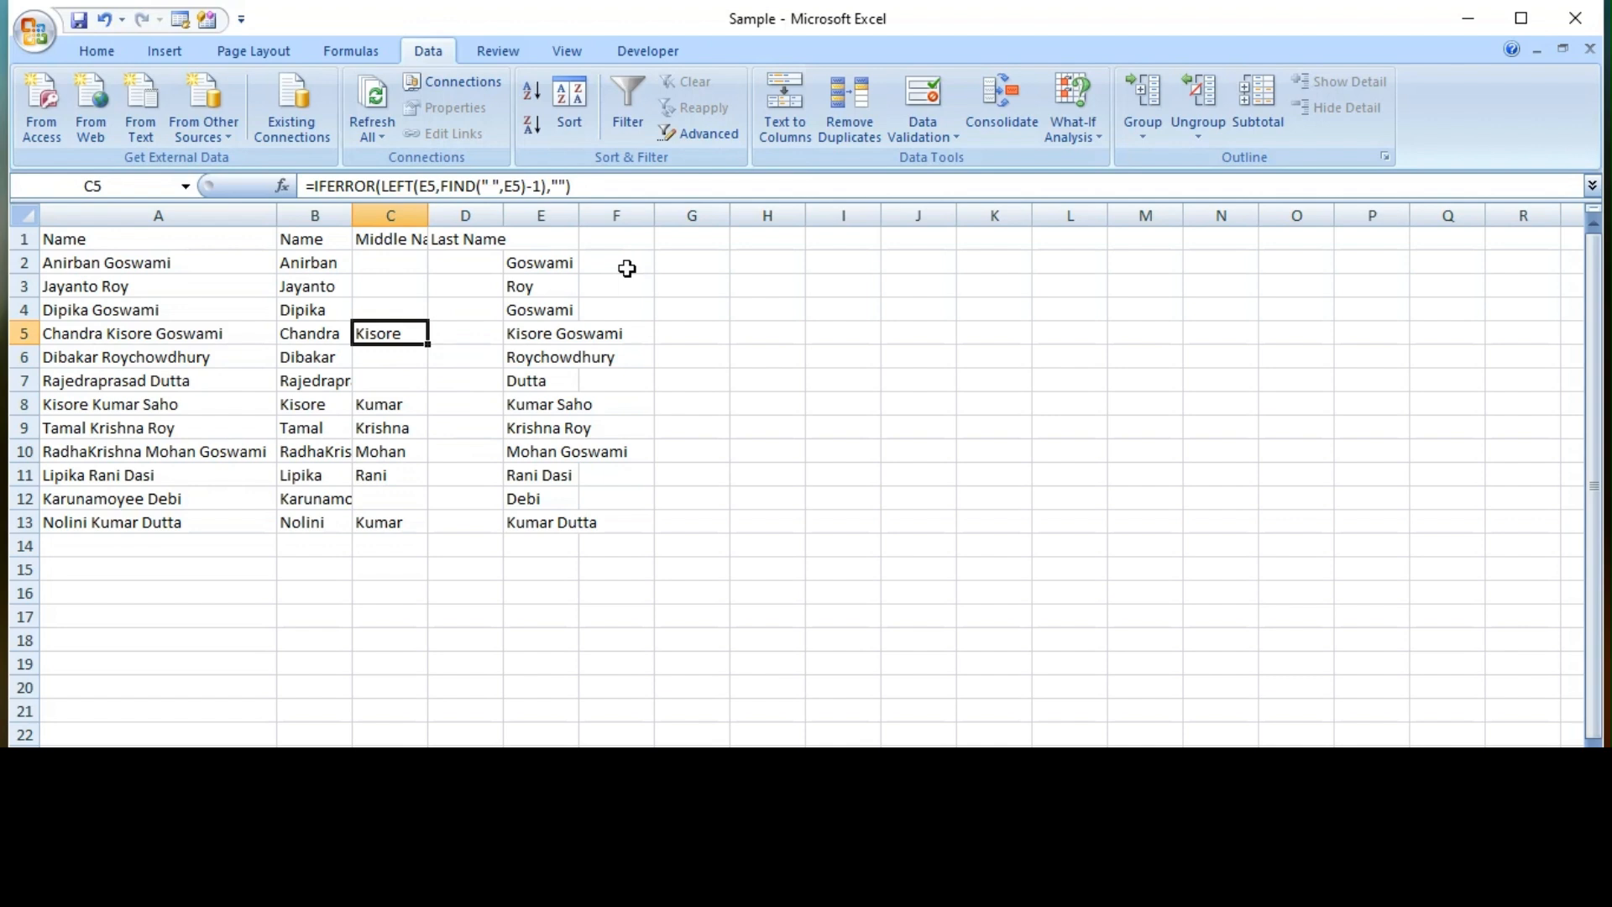
pyautogui.press('Right')
pyautogui.press('Right')
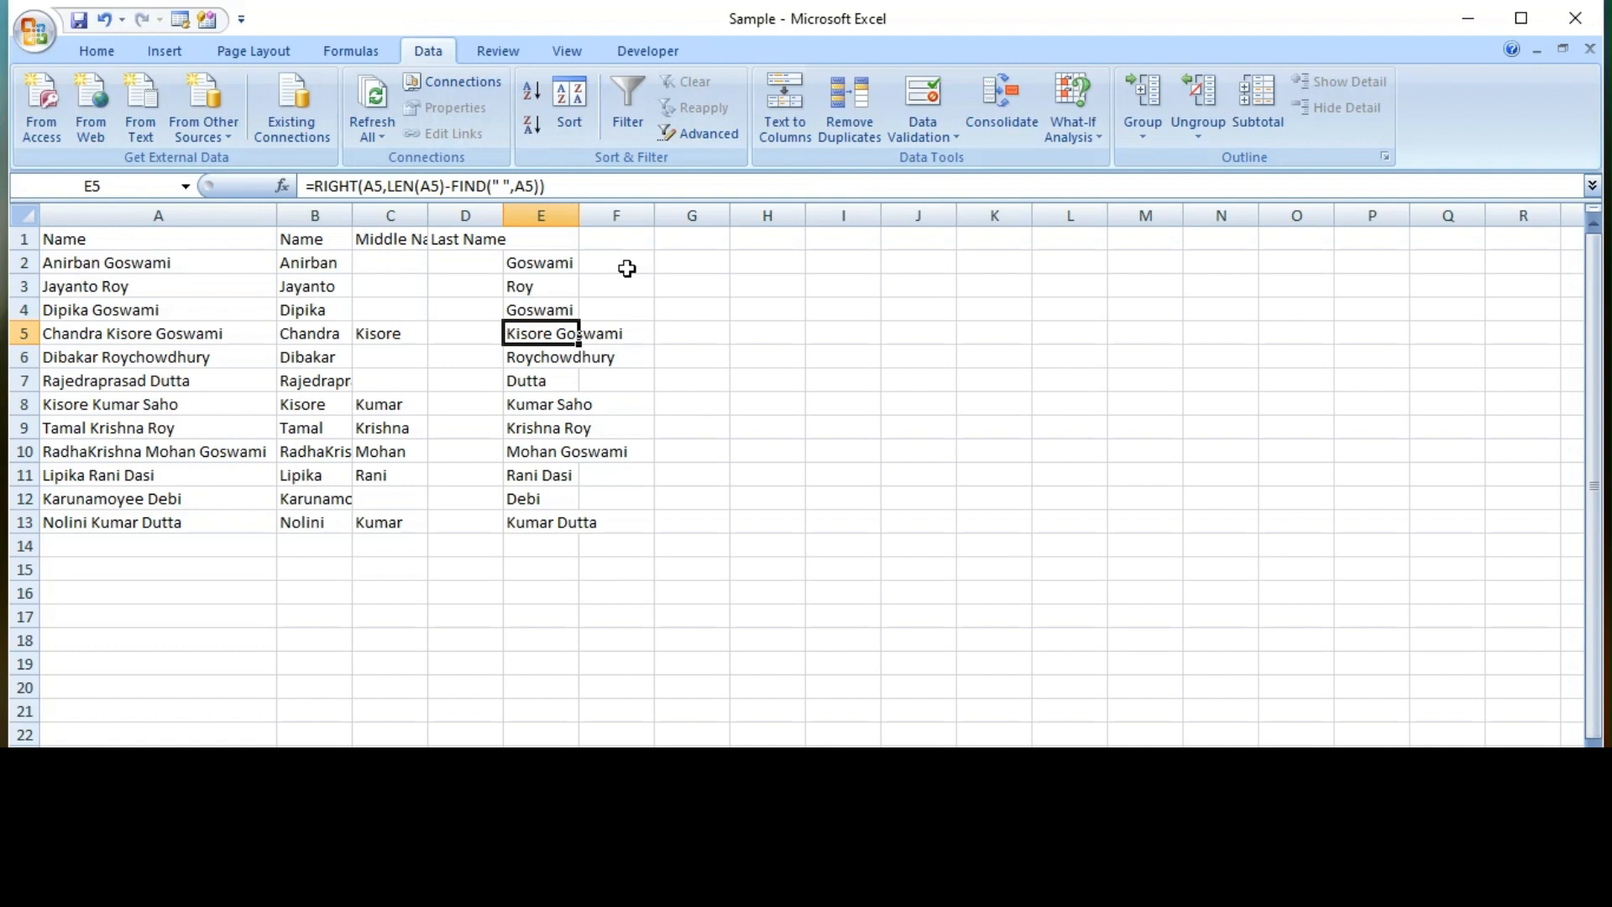
pyautogui.press('Left')
pyautogui.press('Left')
pyautogui.press('Right')
pyautogui.press('Right')
pyautogui.press('Left')
pyautogui.press('Left')
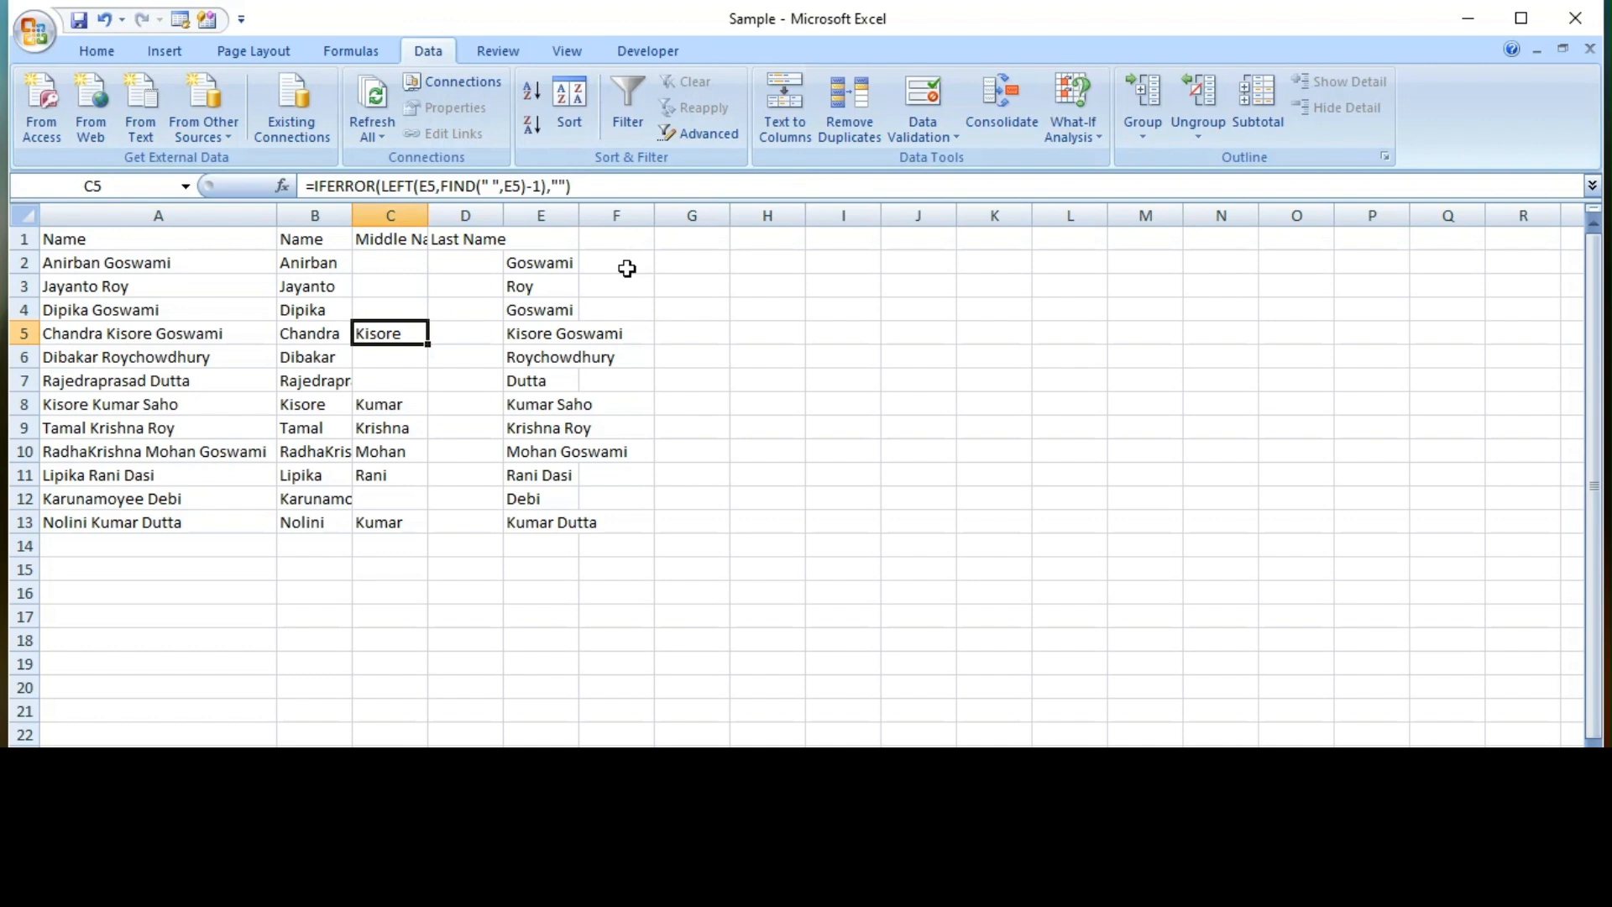
# Step: Examine how the IFERROR formulas in column C treat rows with and without a middle name
pyautogui.press('Up')
pyautogui.press('Up')
pyautogui.press('Up')
pyautogui.press('Up')
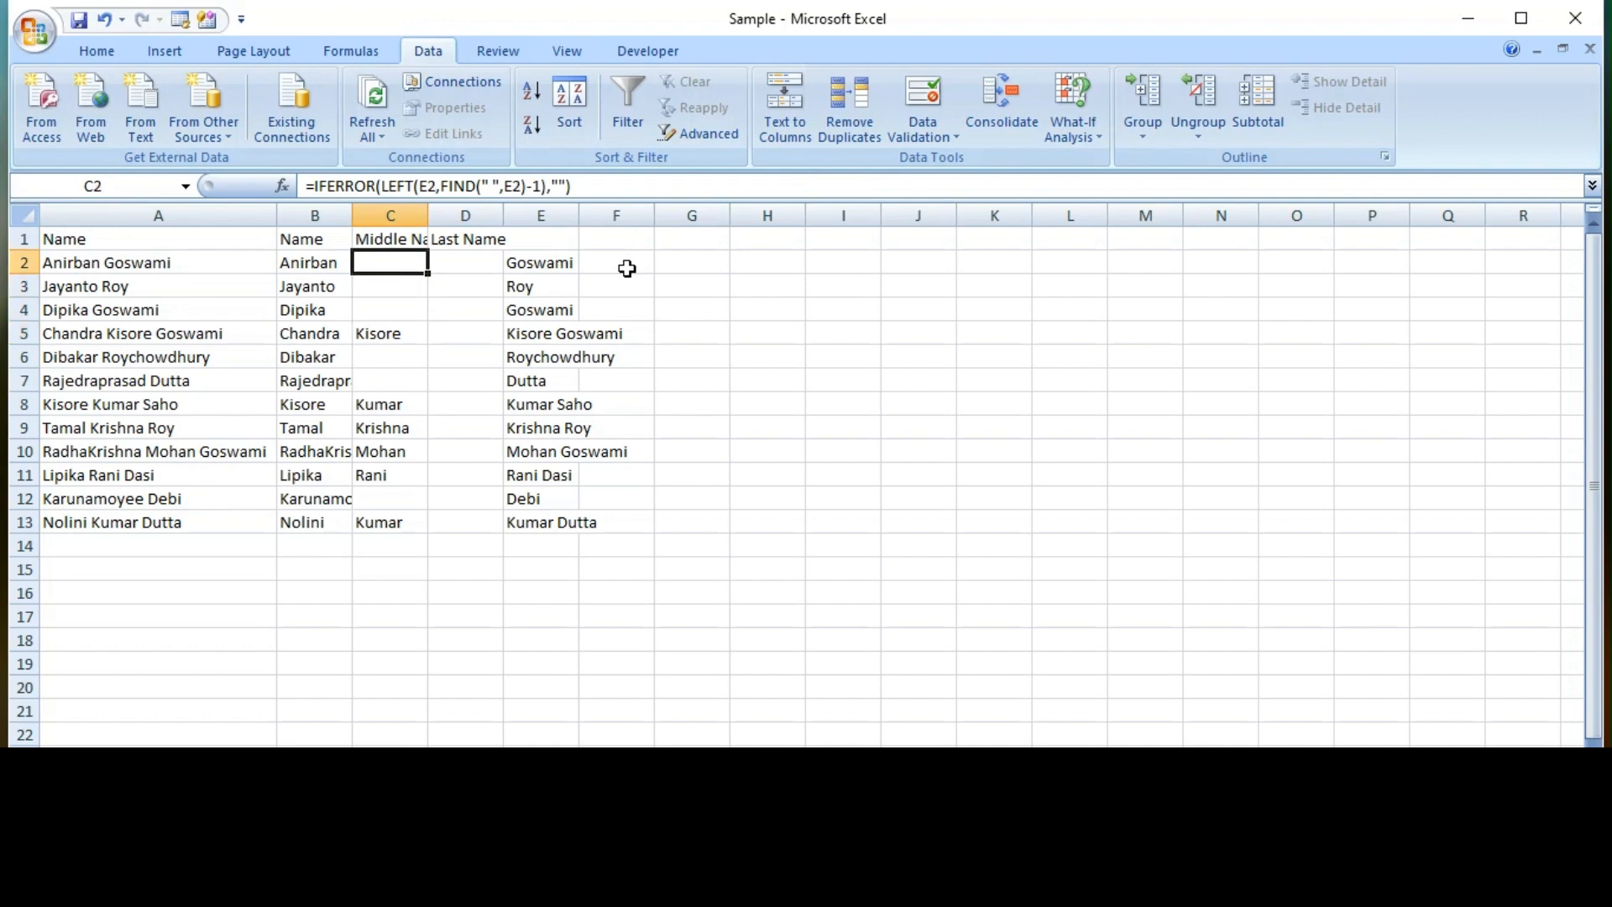
pyautogui.press('Down')
pyautogui.press('Down')
pyautogui.press('Down')
pyautogui.press('Down')
pyautogui.press('Down')
pyautogui.press('Down')
pyautogui.press('Down')
pyautogui.press('Down')
pyautogui.press('Up')
pyautogui.press('Up')
pyautogui.press('Up')
pyautogui.press('Up')
pyautogui.press('Up')
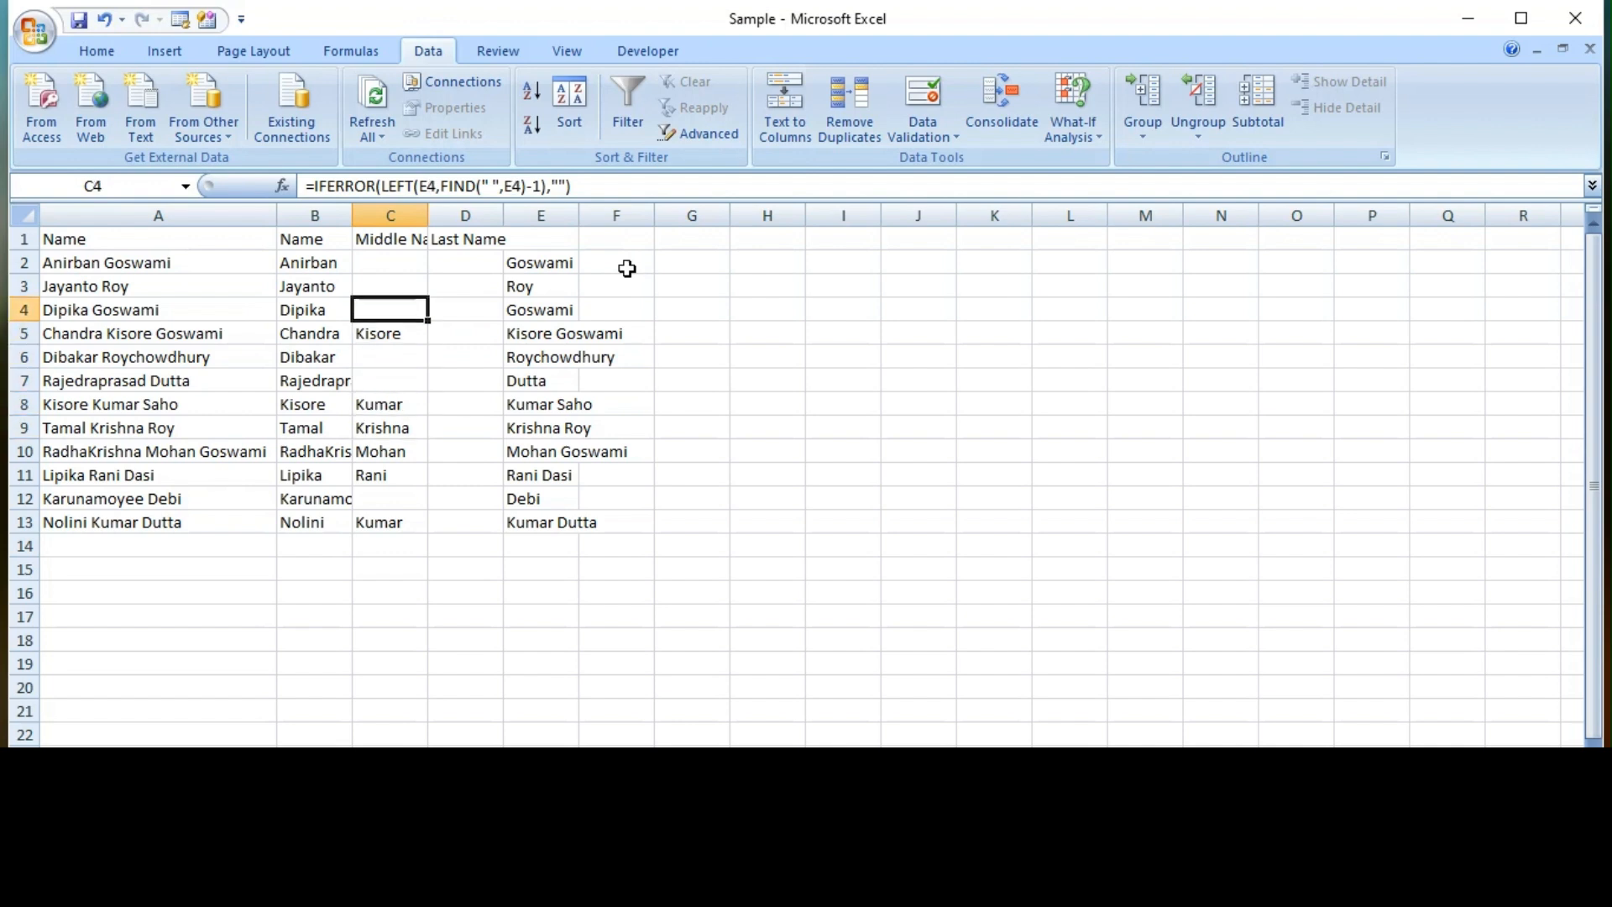
pyautogui.press('Up')
pyautogui.press('Up')
pyautogui.press('Up')
pyautogui.press('Down')
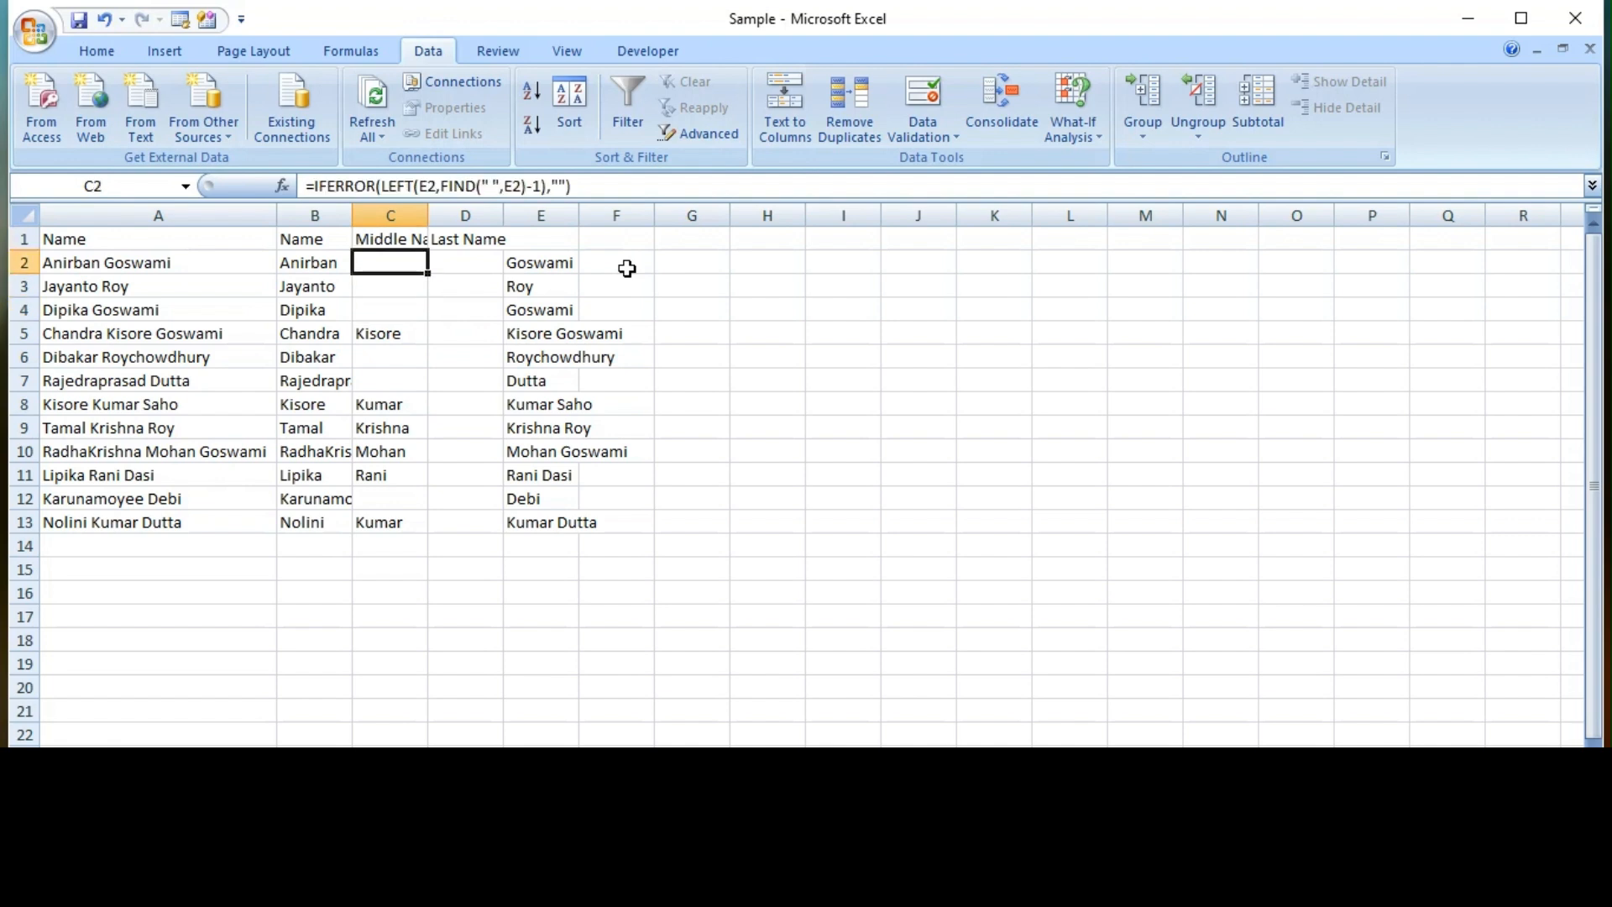
# Step: Remove the empty-string error argument and the final closing parenthesis from the formula in C2
pyautogui.press('F2')
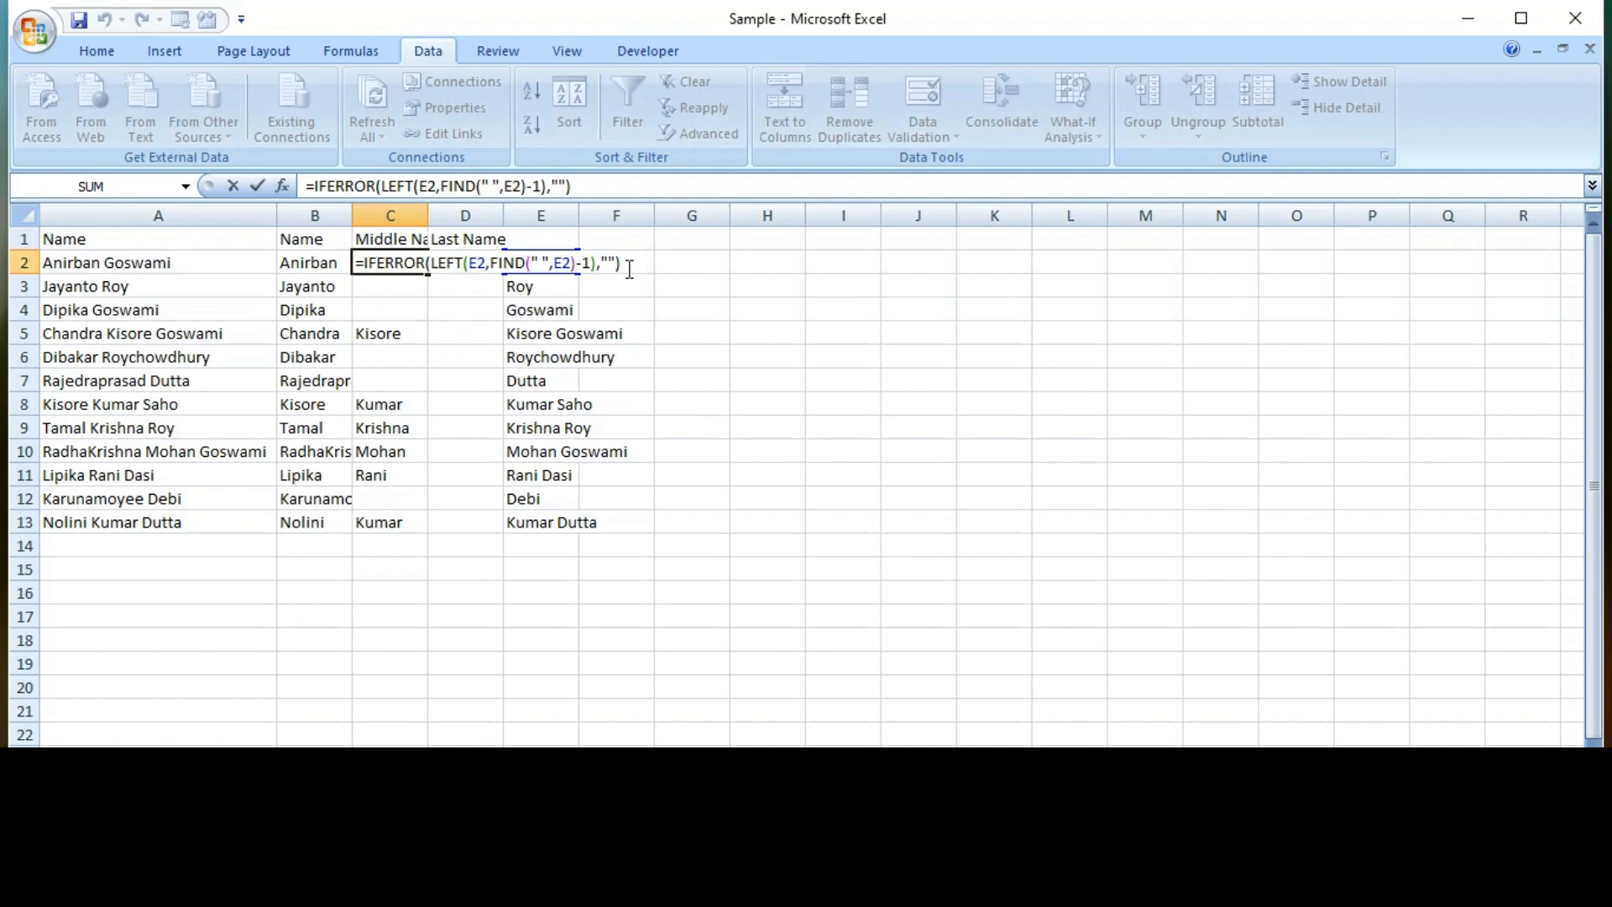
pyautogui.press('BackSpace')
pyautogui.press('BackSpace')
pyautogui.press('BackSpace')
pyautogui.press('BackSpace')
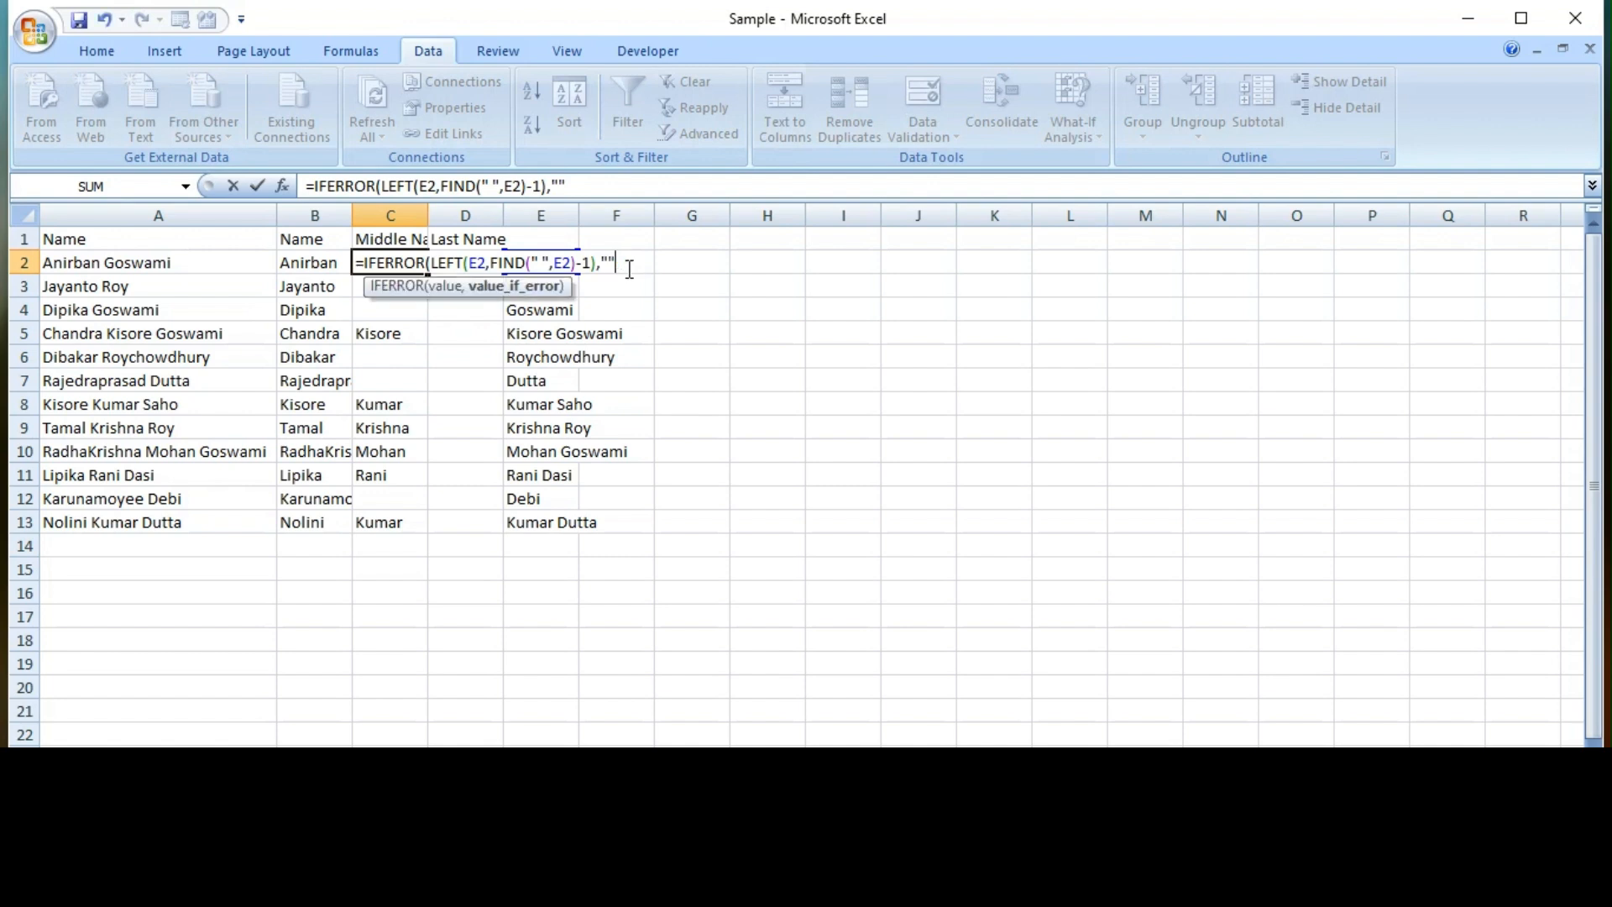
# Step: Strip the IFERROR function from C2, leaving =LEFT(E2,FIND(" ",E2)-1), and fill the formula down through C13
pyautogui.press('Left')
pyautogui.press('Left')
pyautogui.press('Left')
pyautogui.press('Left')
pyautogui.press('Left')
pyautogui.press('Left')
pyautogui.press('Left')
pyautogui.press('Left')
pyautogui.press('Left')
pyautogui.press('Left')
pyautogui.press('Left')
pyautogui.press('Left')
pyautogui.press('Left')
pyautogui.press('Left')
pyautogui.press('Left')
pyautogui.press('Left')
pyautogui.press('Left')
pyautogui.press('Left')
pyautogui.press('Left')
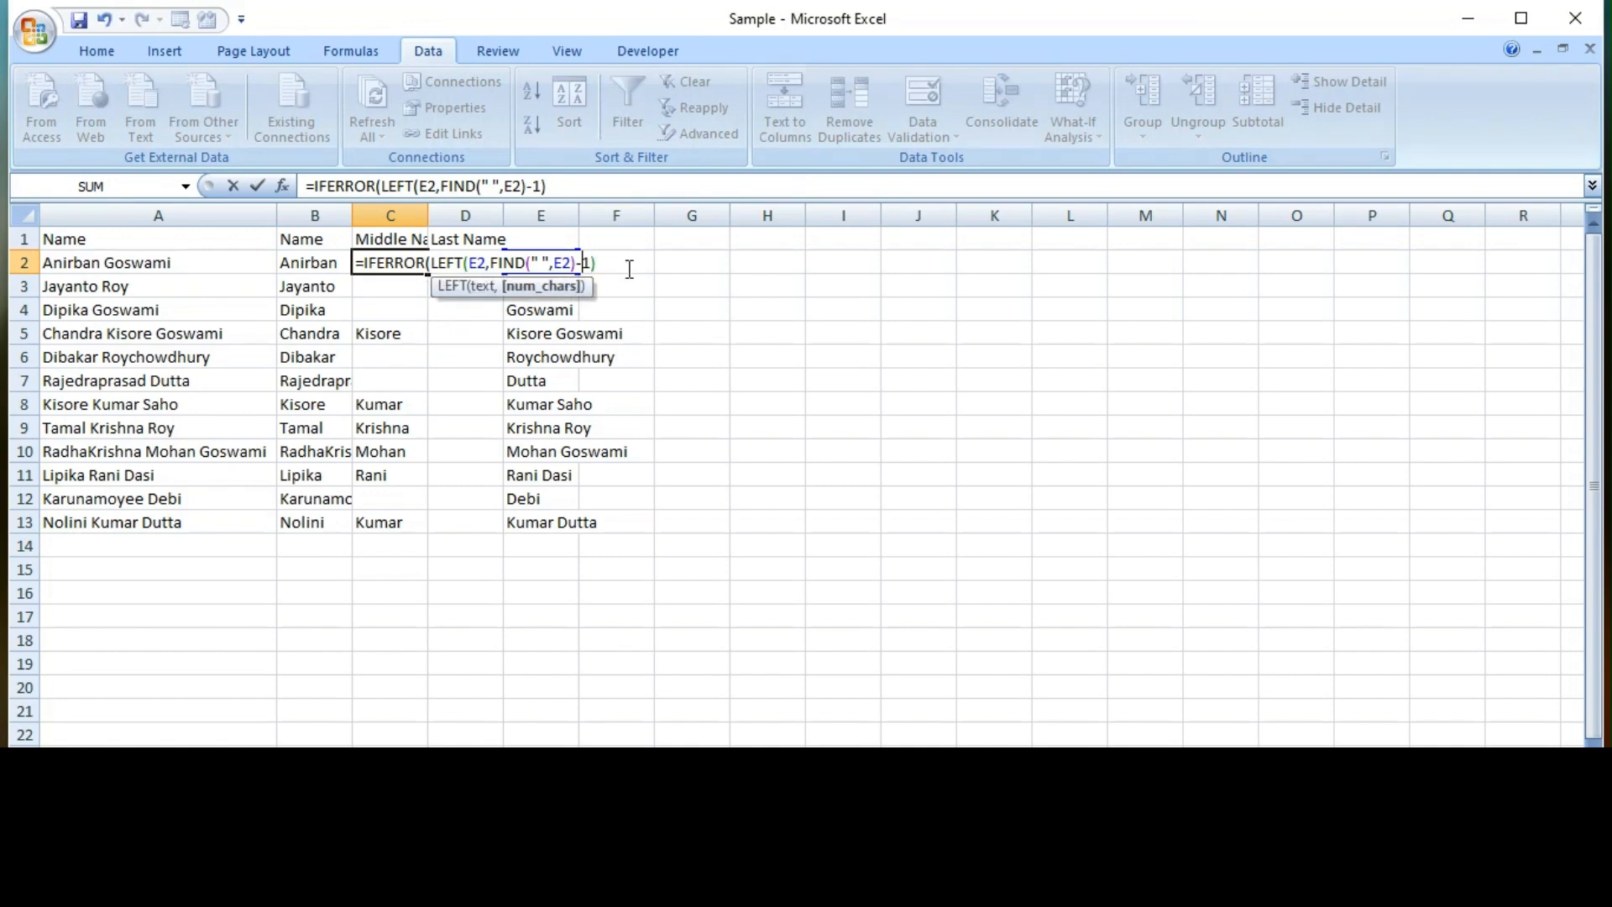
pyautogui.press('Left')
pyautogui.press('Left')
pyautogui.press('Left')
pyautogui.press('Left')
pyautogui.press('Left')
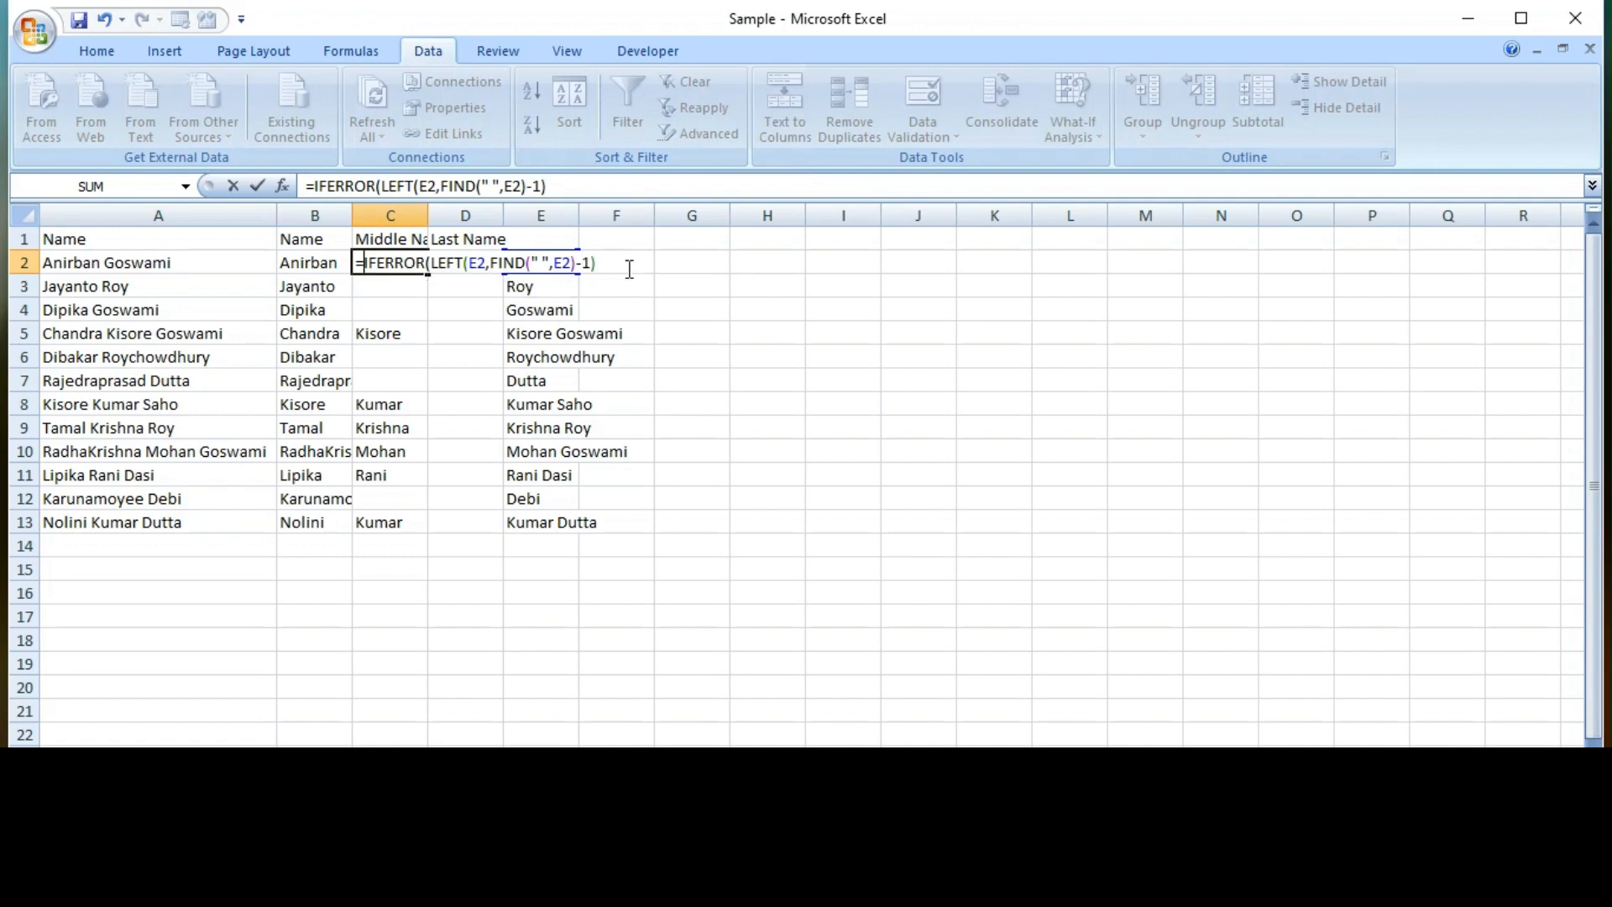
pyautogui.press('Left')
pyautogui.press('BackSpace')
pyautogui.press('BackSpace')
pyautogui.press('BackSpace')
pyautogui.press('BackSpace')
pyautogui.press('BackSpace')
pyautogui.press('BackSpace')
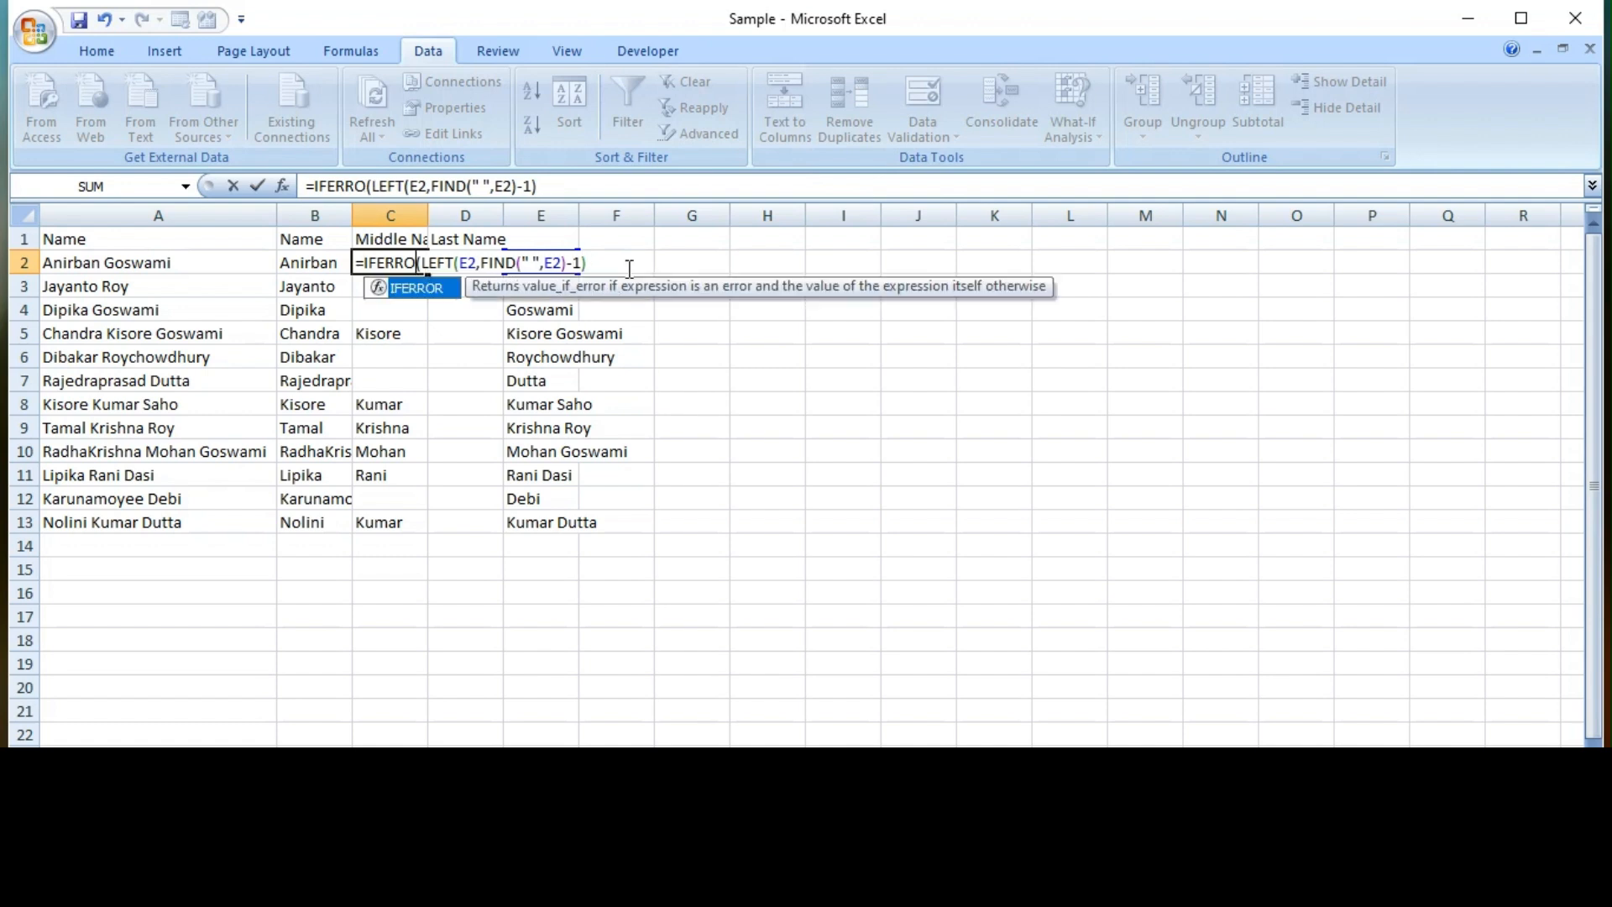
pyautogui.press('BackSpace')
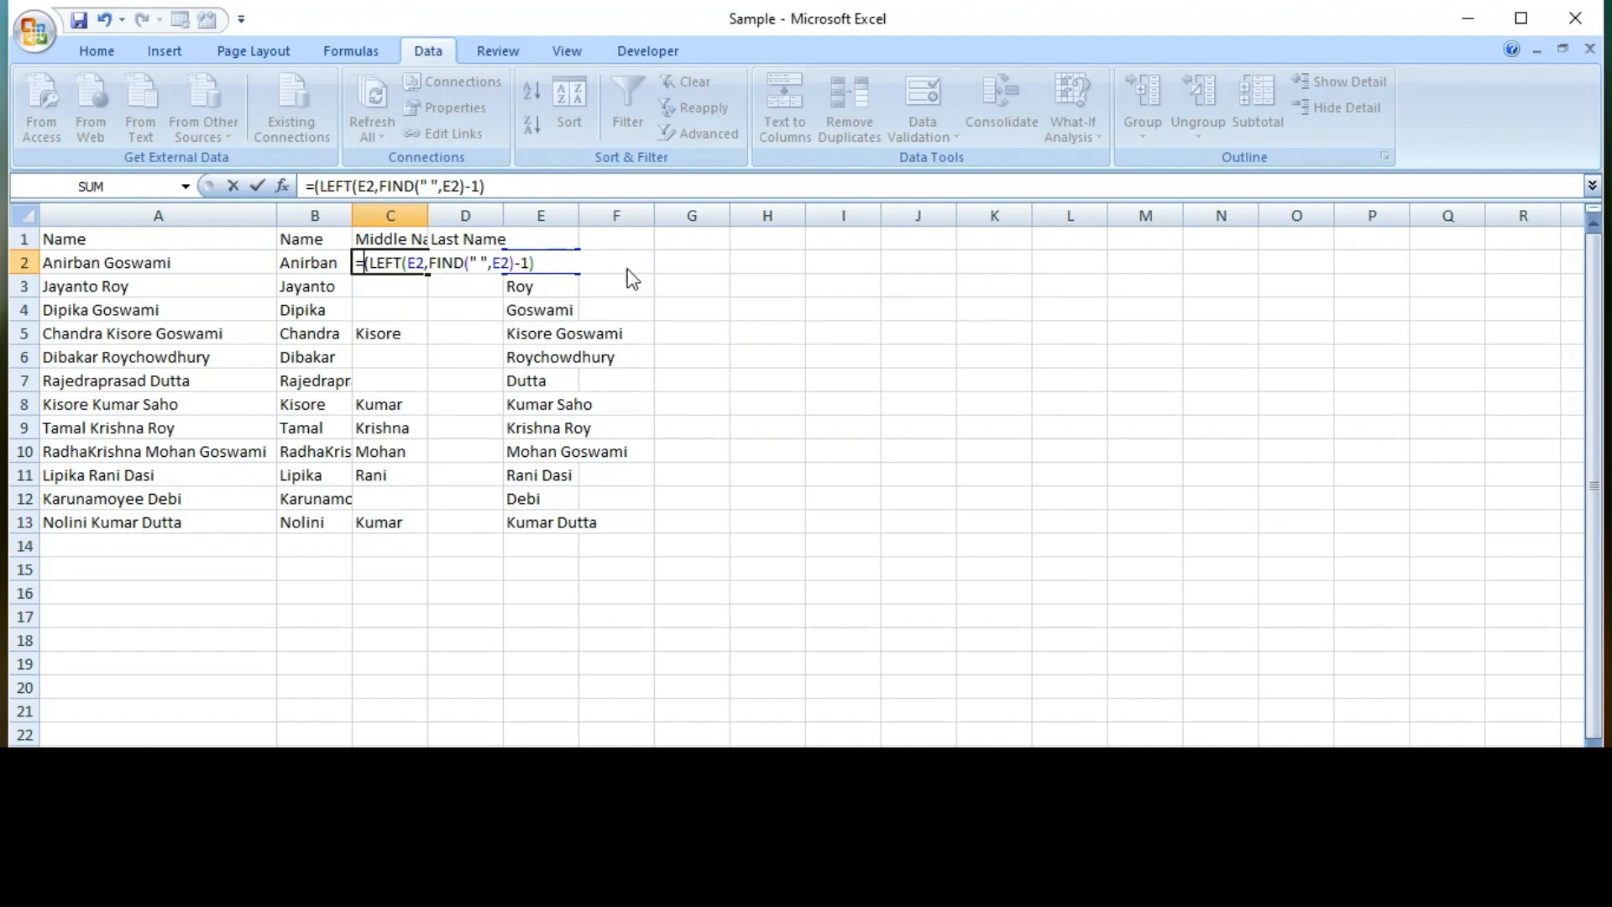
pyautogui.press('Delete')
pyautogui.press('Return')
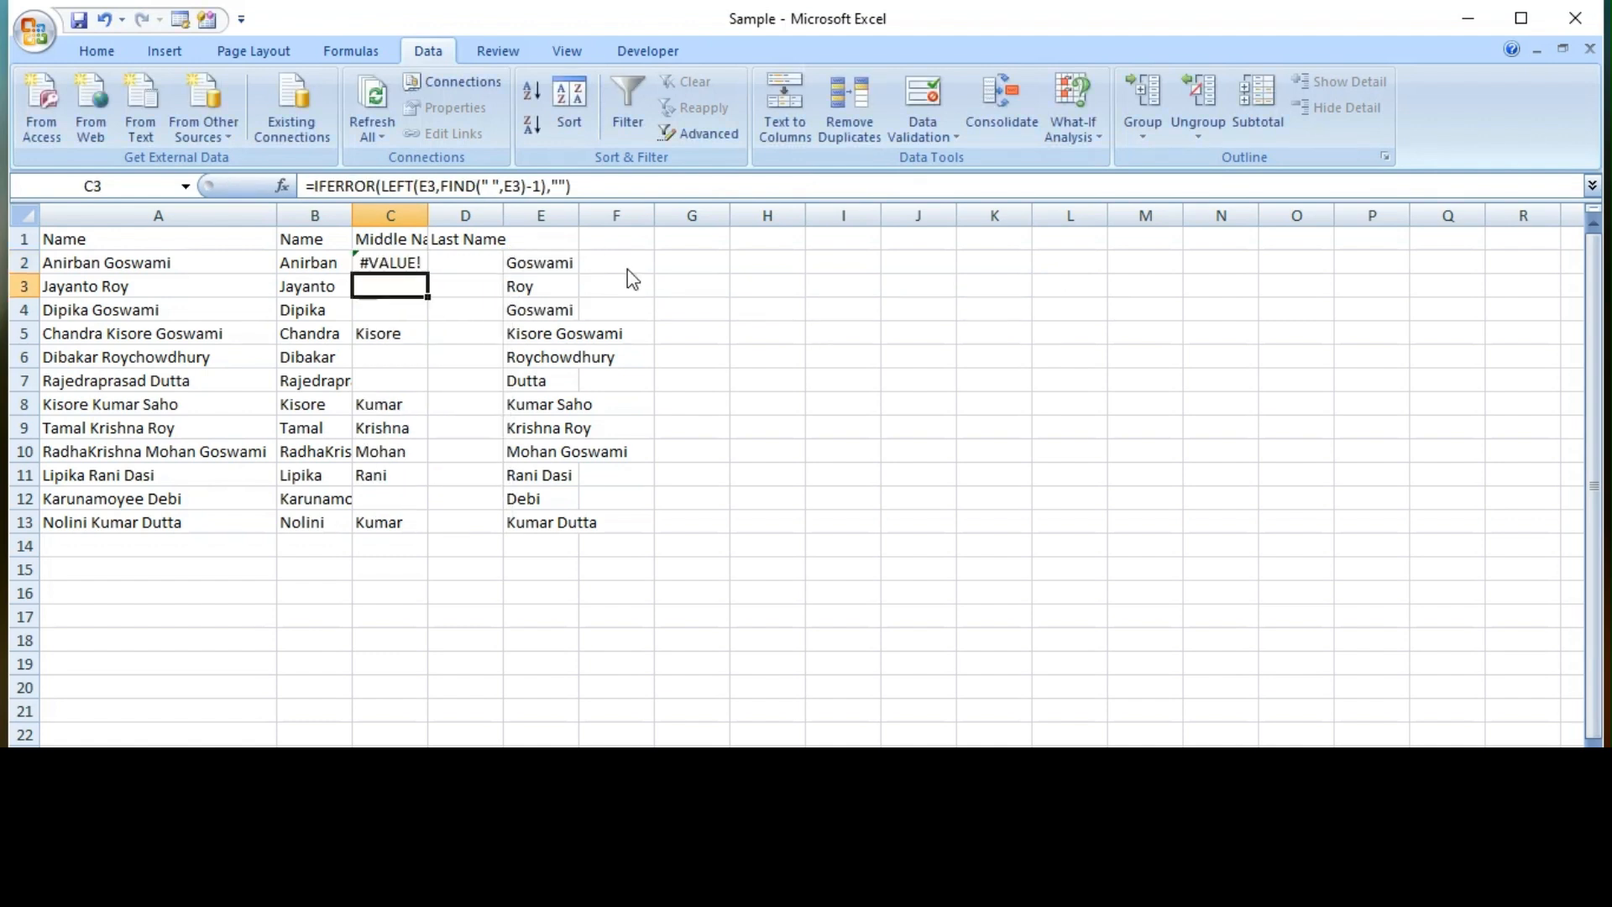
pyautogui.hotkey('ctrl', 'shift', 'Down')
pyautogui.hotkey('ctrl', 'd')
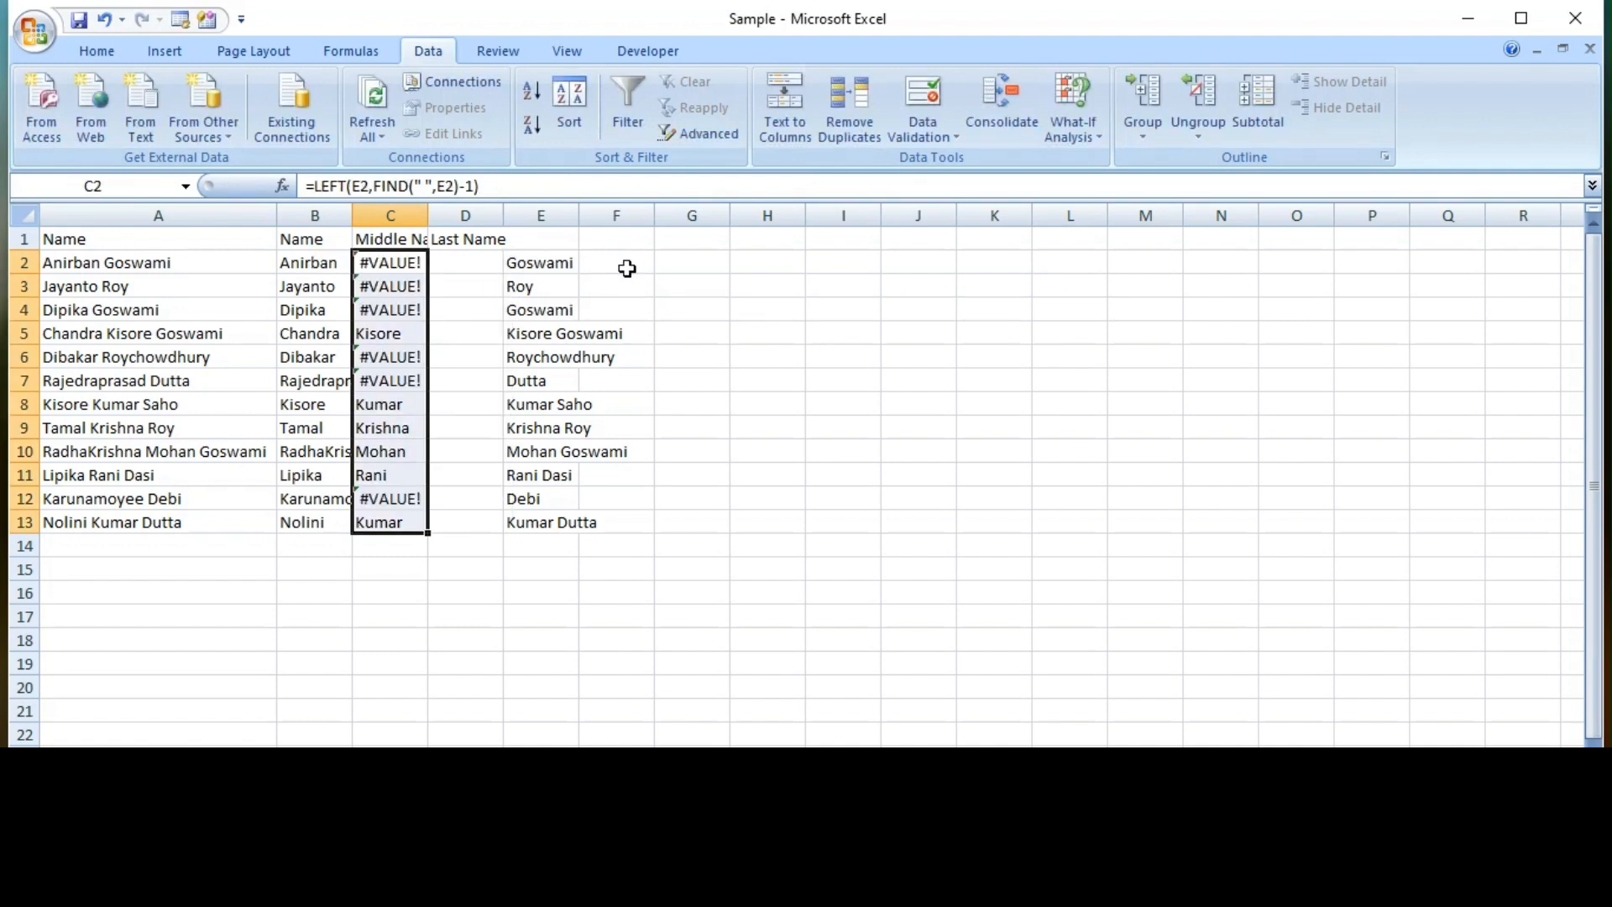
# Step: Compare the results of the LEFT formula in column C with the remaining-name text in column E
pyautogui.press('Up')
pyautogui.press('Down')
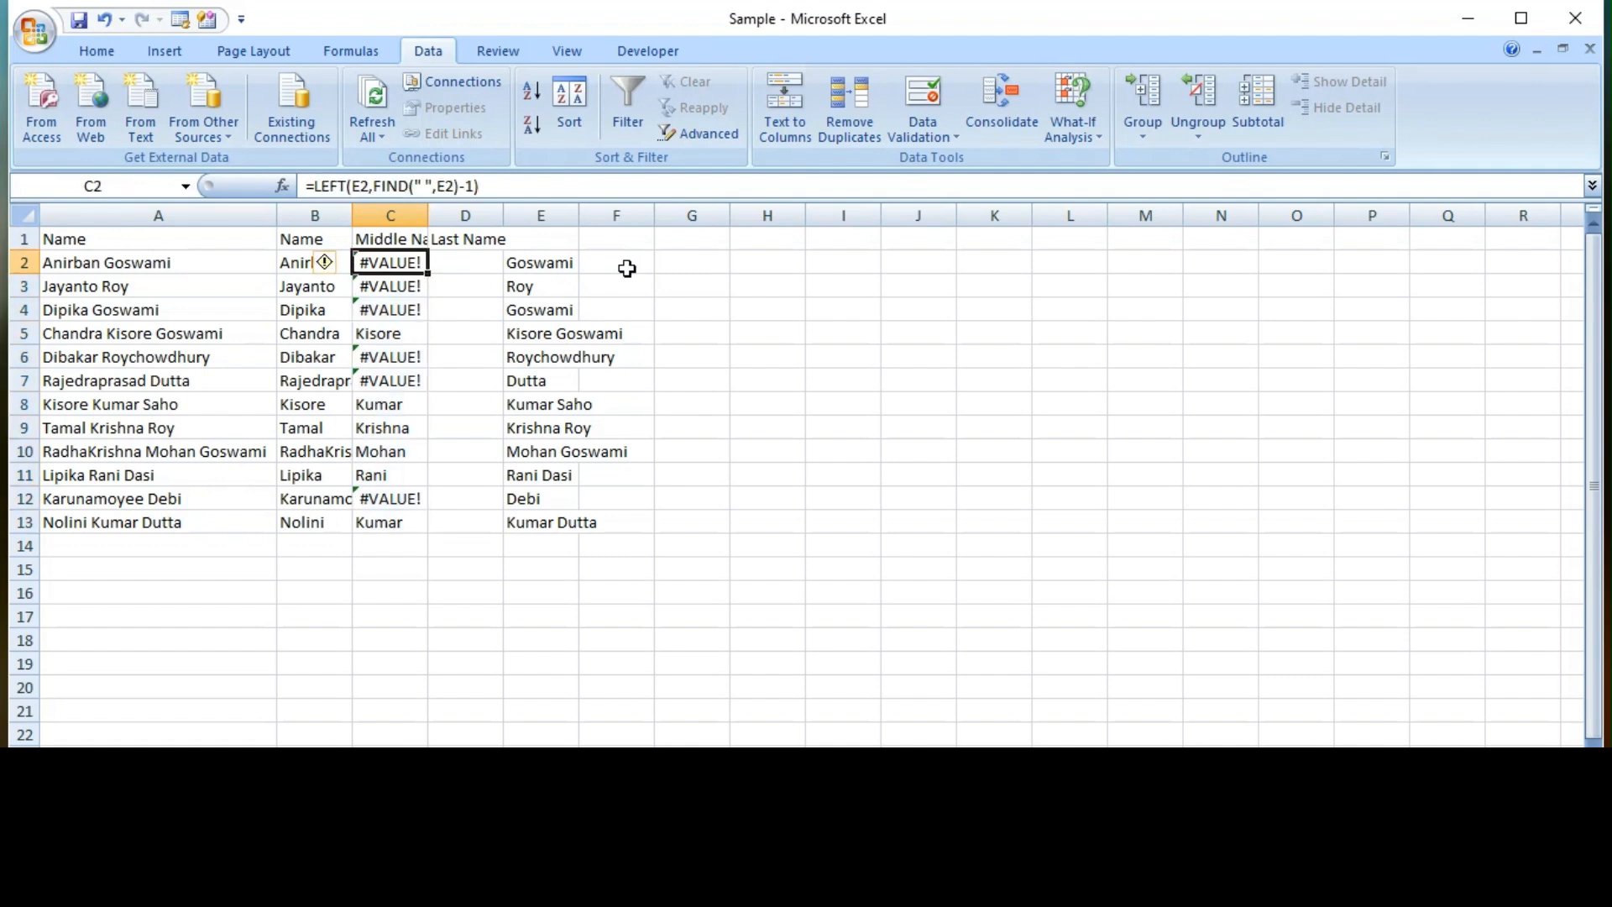
pyautogui.press('Right')
pyautogui.press('Right')
pyautogui.press('Down')
pyautogui.press('Down')
pyautogui.press('Up')
pyautogui.press('Up')
pyautogui.press('Left')
pyautogui.press('Left')
# Step: Wrap the LEFT formula in C2 in IFERROR with an empty string as the error value: =IFERROR(LEFT(E2,FIND(" ",E2)-1),"")
pyautogui.press('F2')
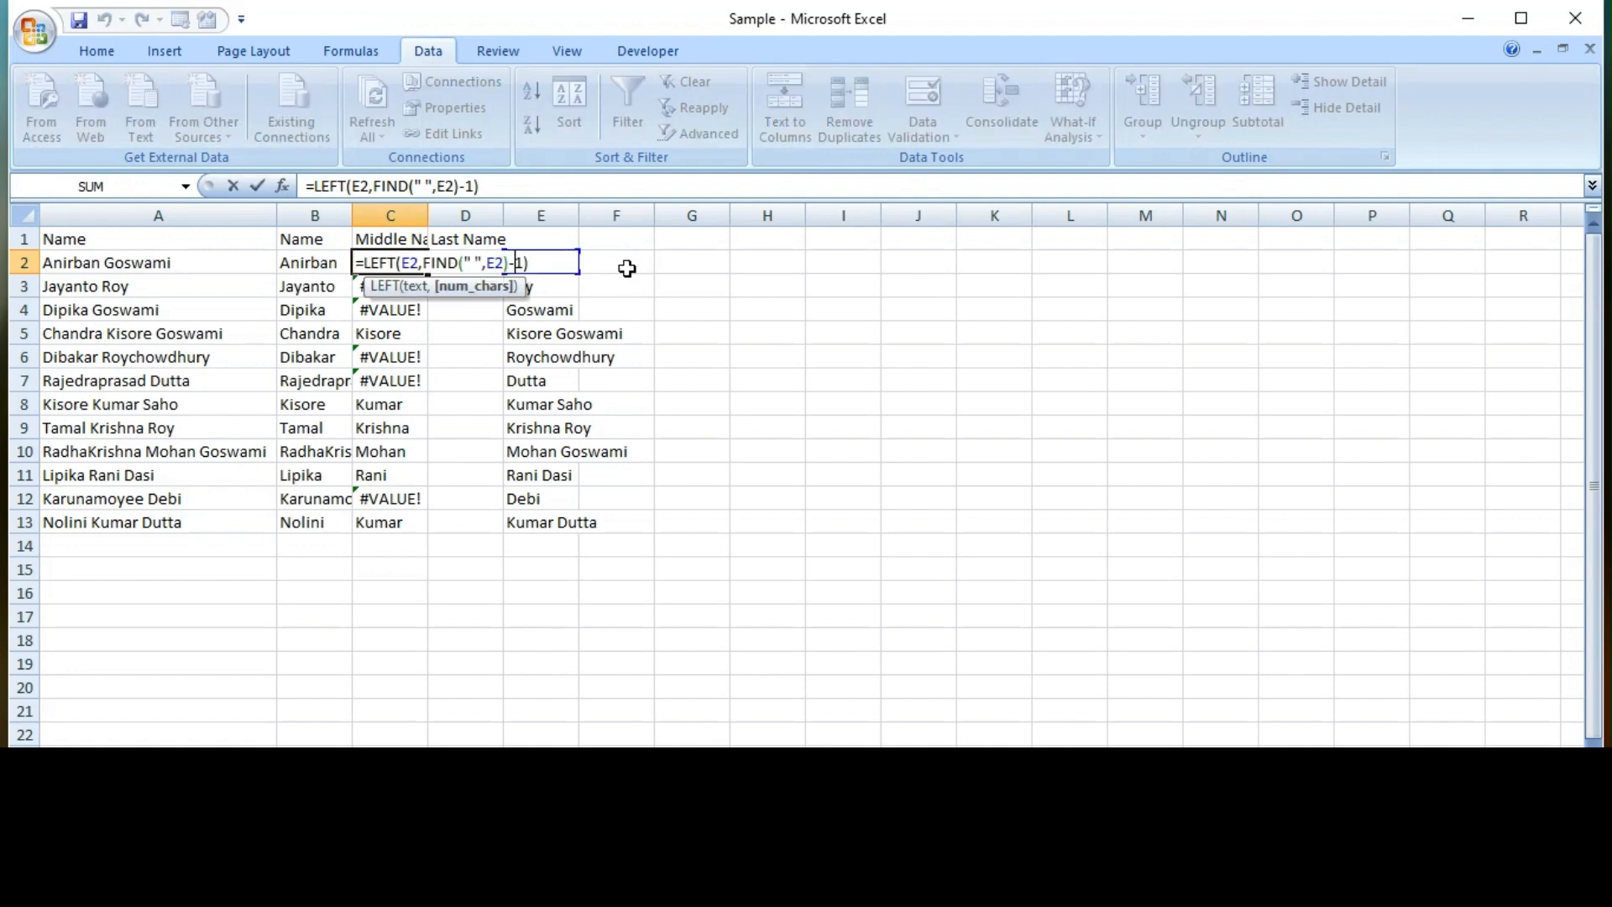
pyautogui.click(367, 264)
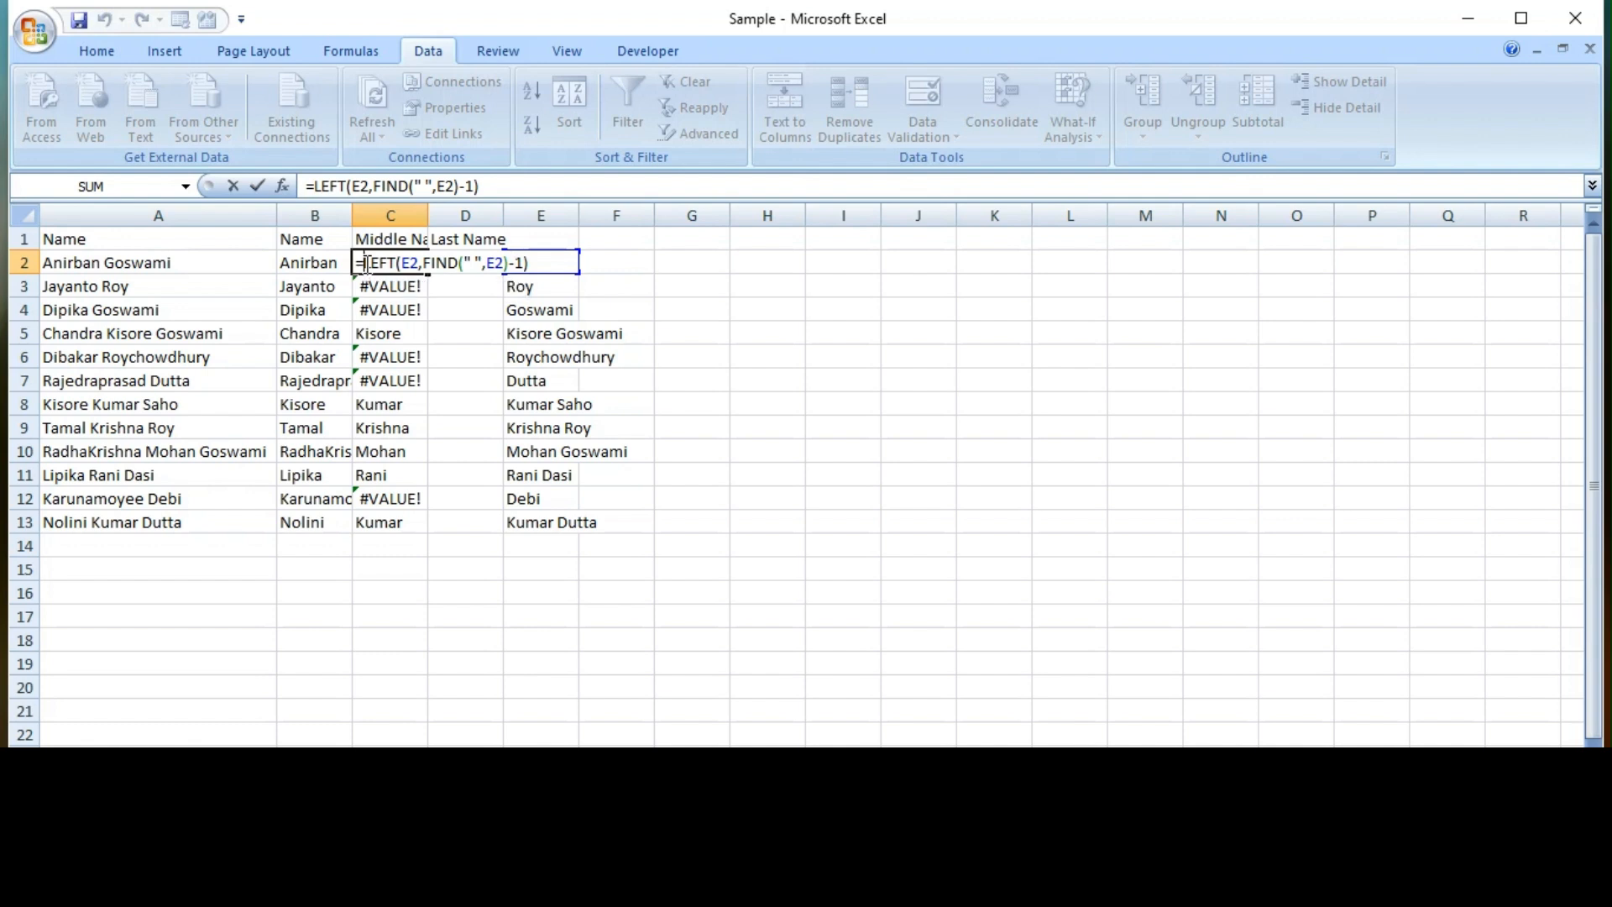
pyautogui.write('ife')
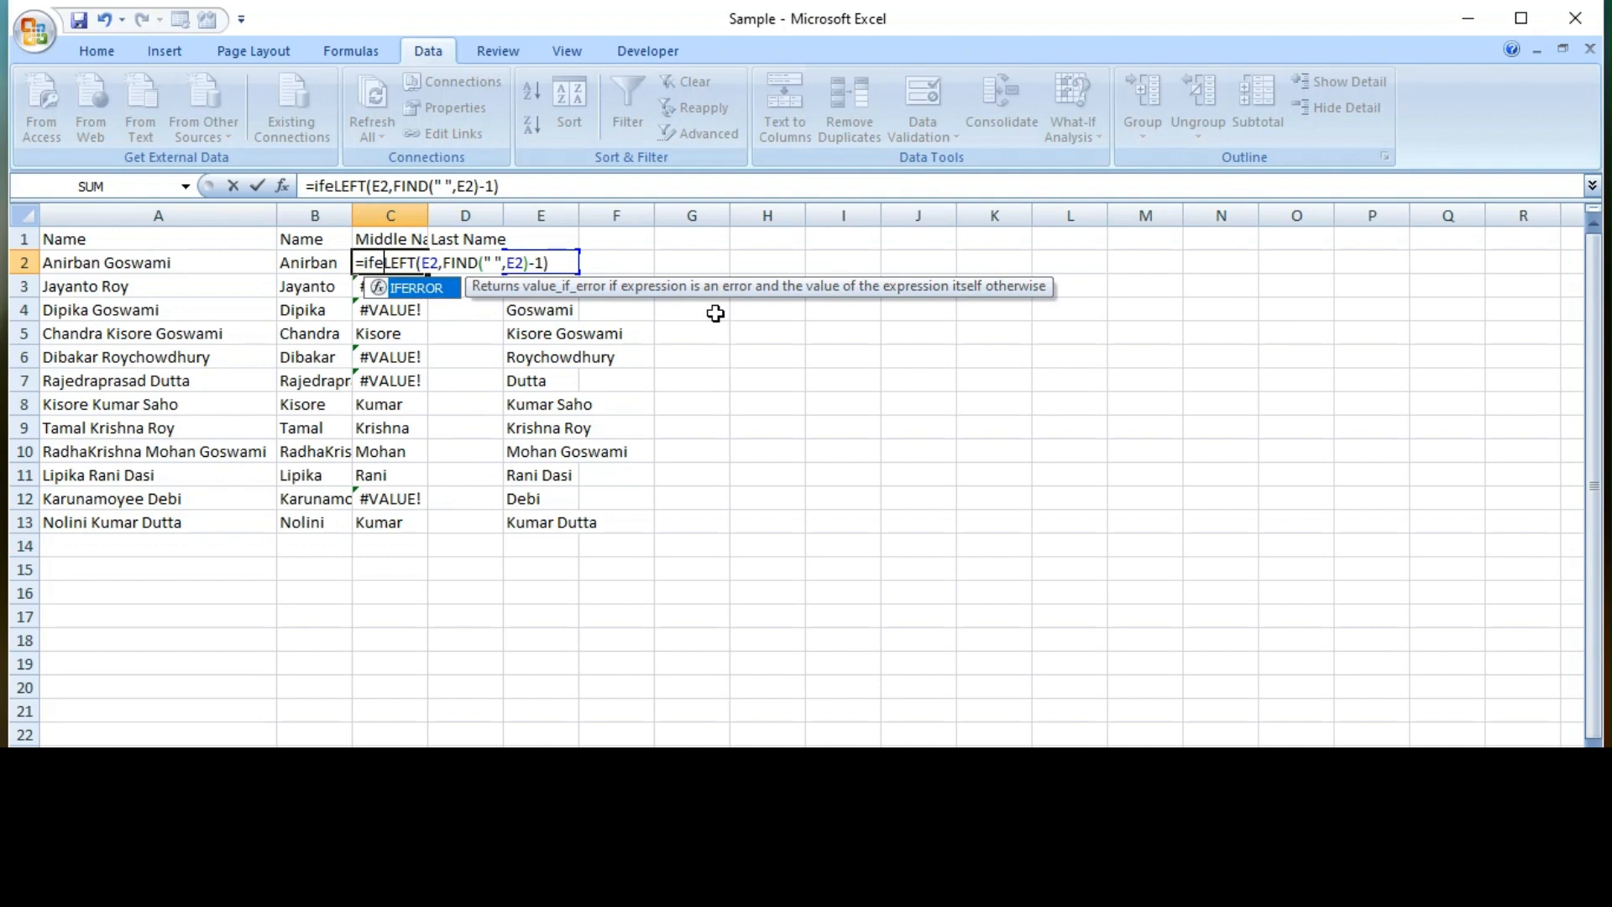
pyautogui.press('Tab')
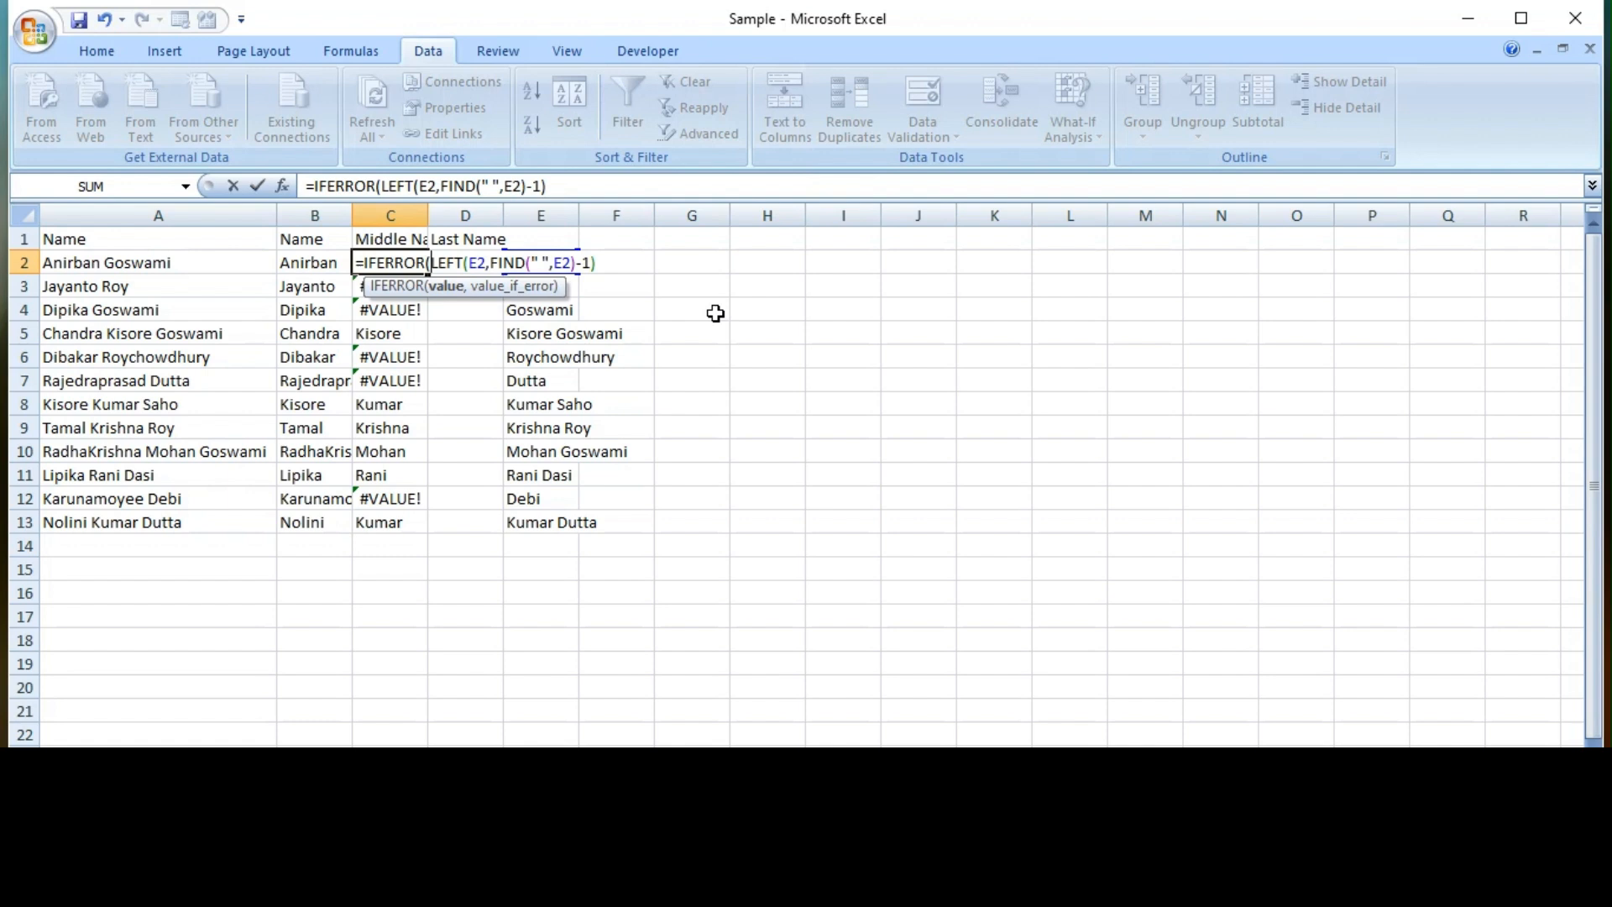
pyautogui.press('End')
pyautogui.write(',"')
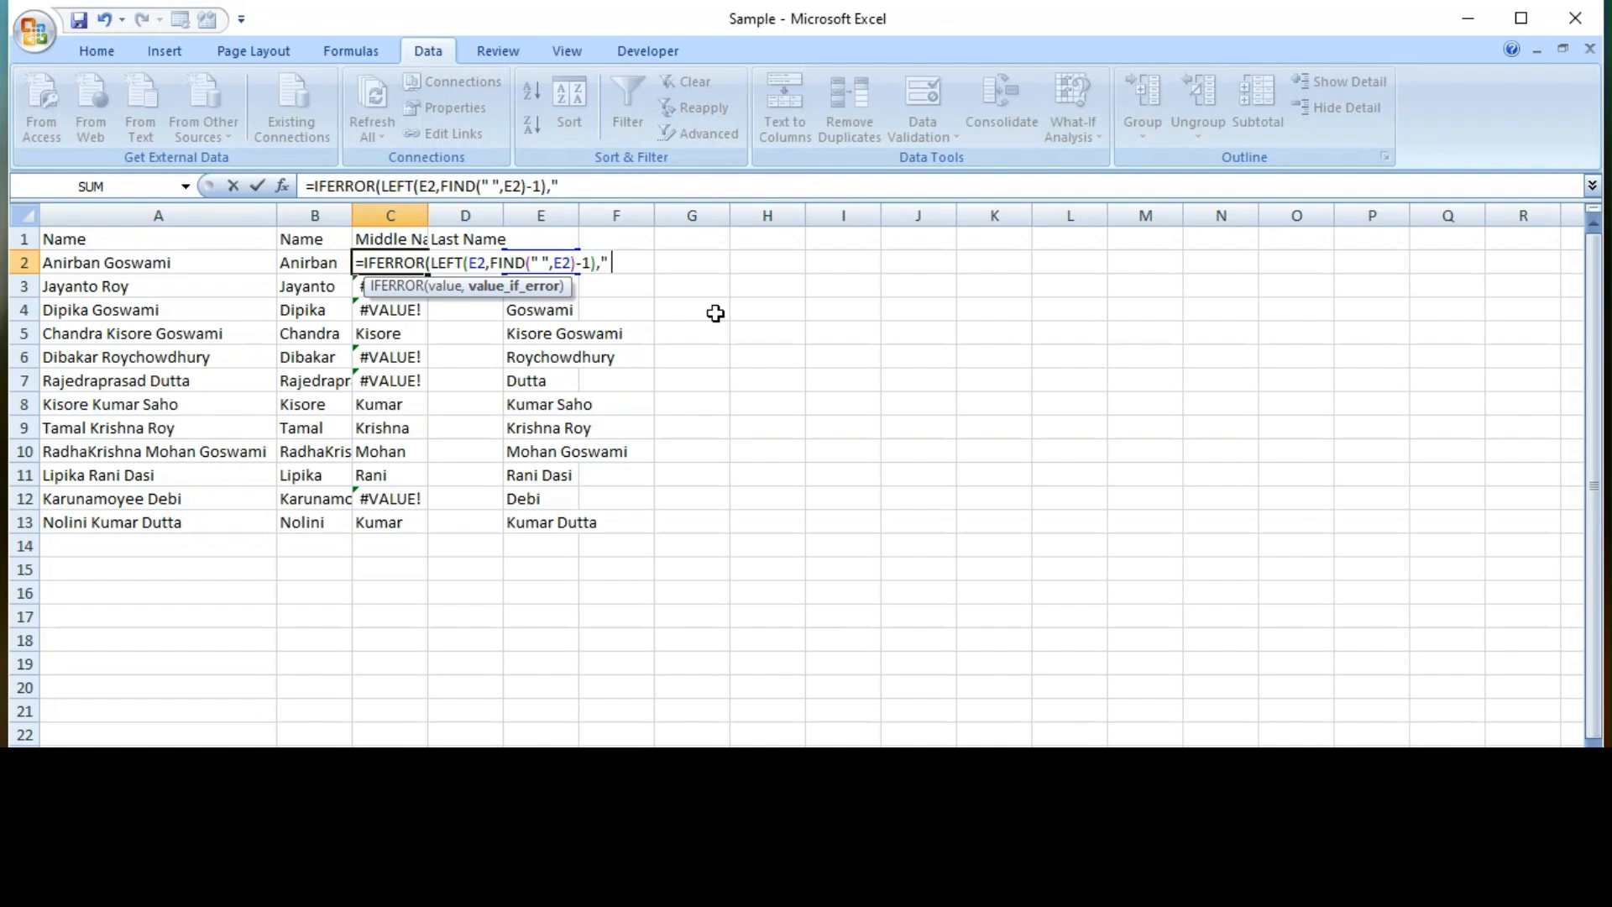
pyautogui.write('"')
pyautogui.press('Return')
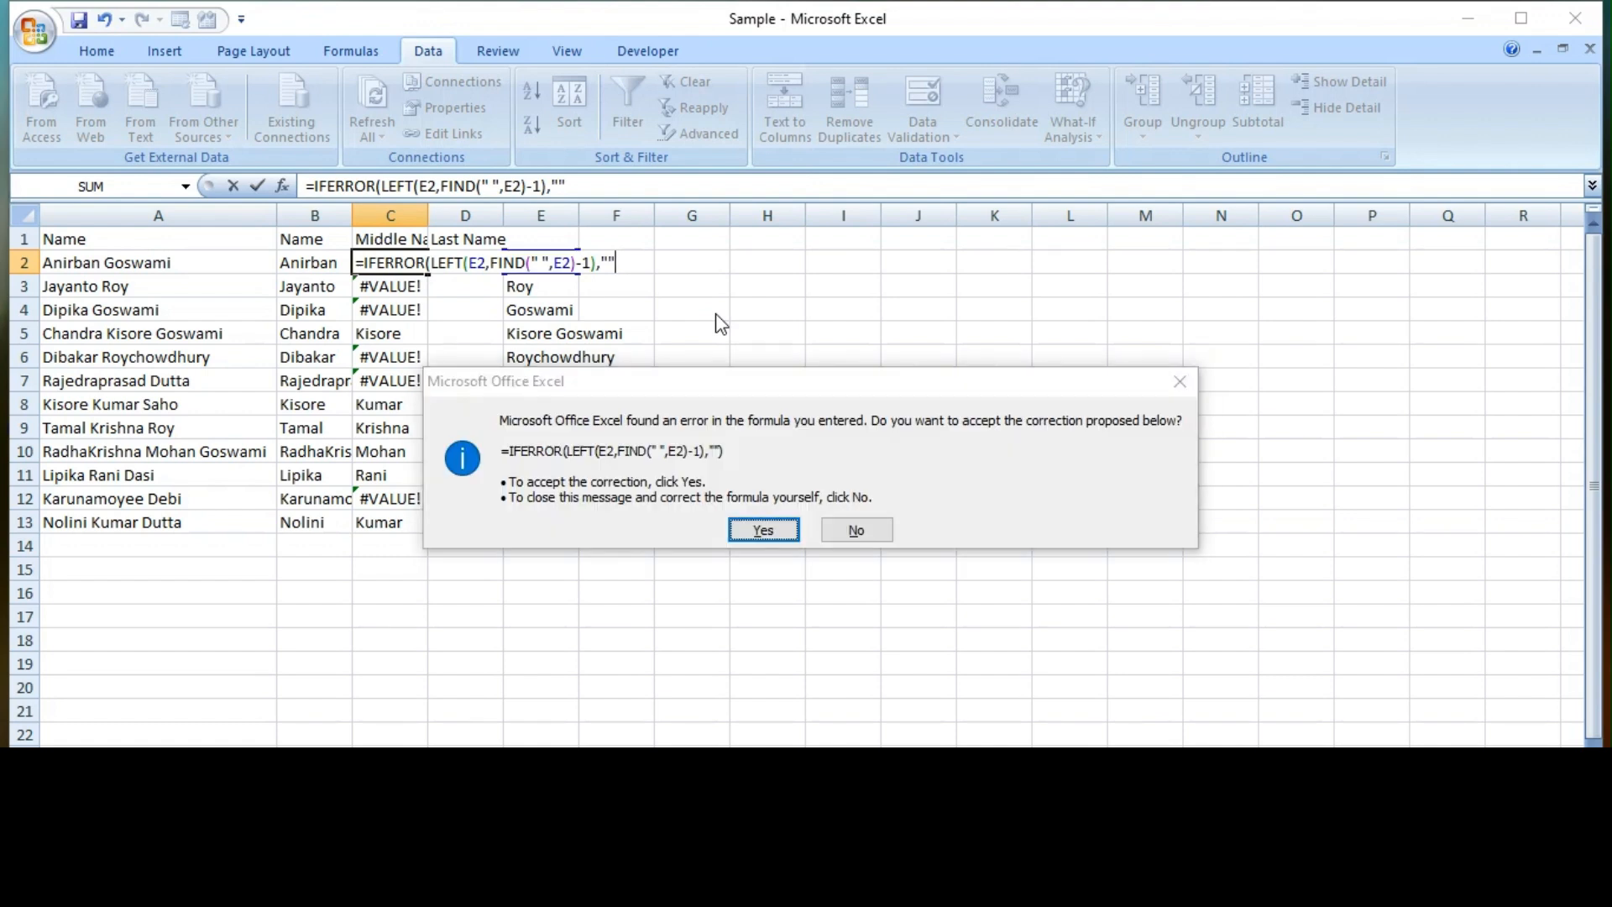
pyautogui.press('Return')
# Step: Fill the IFERROR formula from C2 down through C13
pyautogui.press('Up')
pyautogui.hotkey('ctrl', 'shift', 'Down')
pyautogui.hotkey('ctrl', 'd')
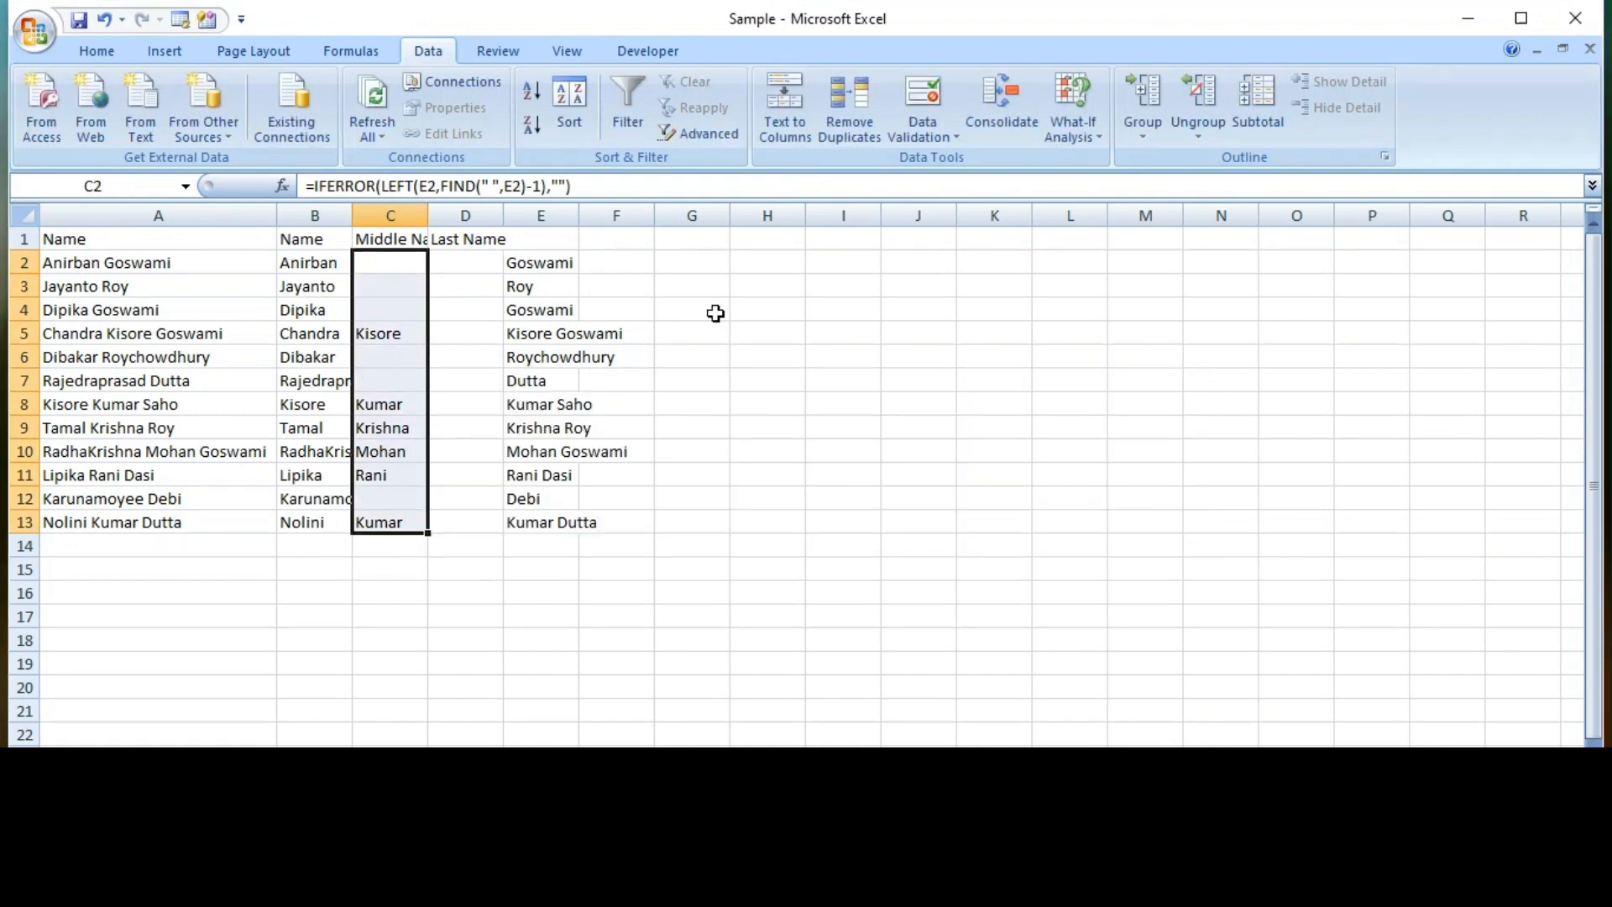
pyautogui.press('Up')
pyautogui.press('Down')
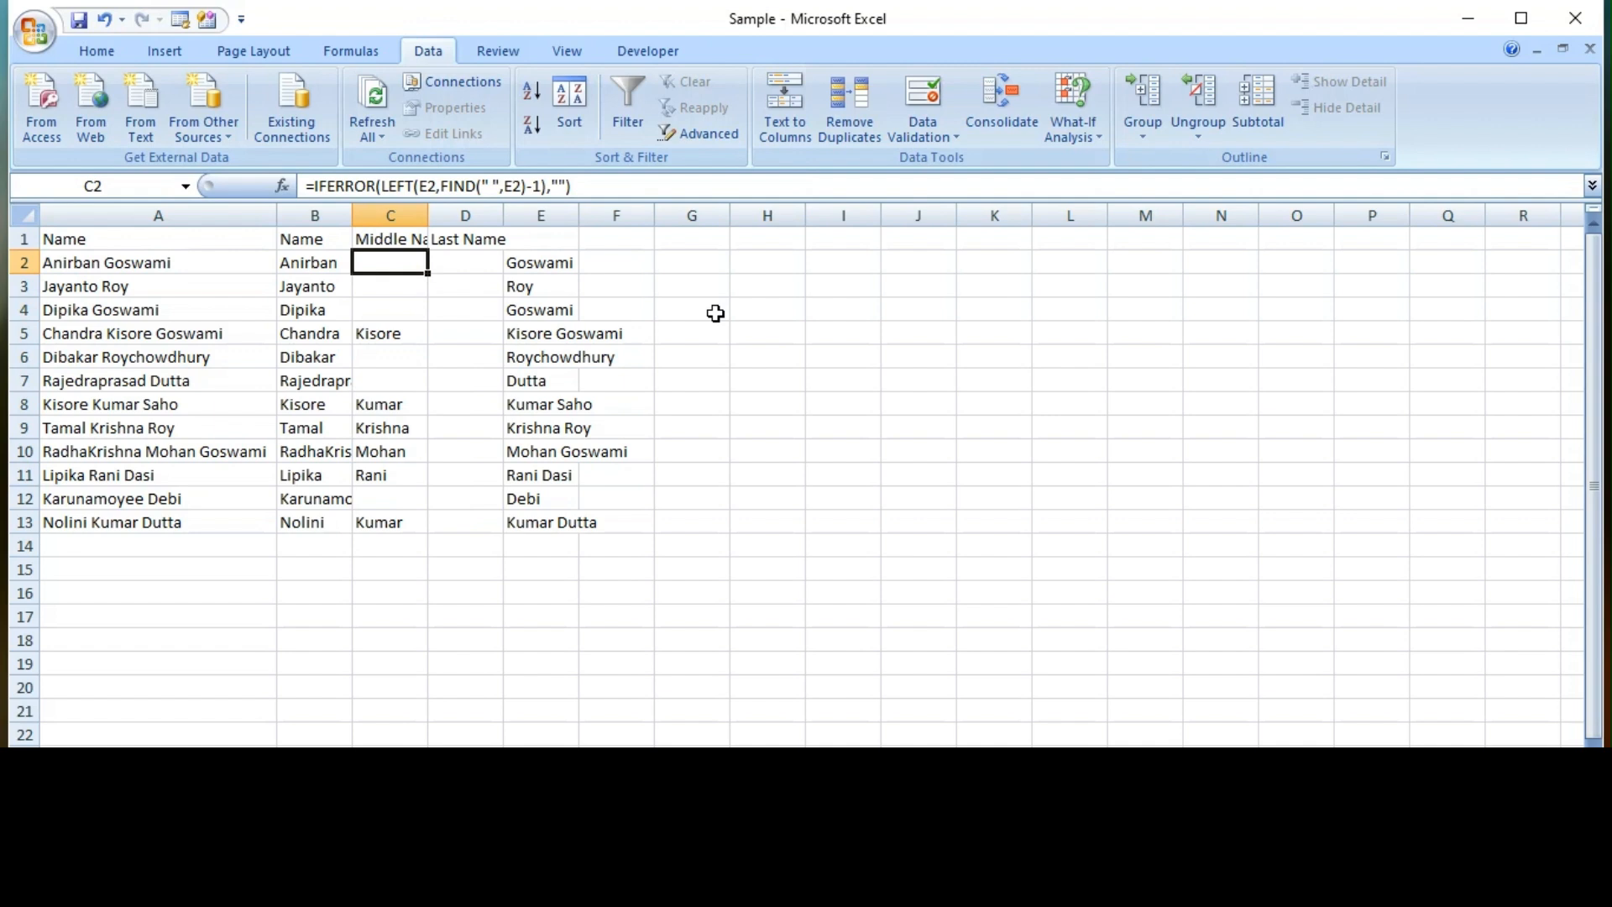
pyautogui.press('Right')
pyautogui.press('Left')
pyautogui.press('Right')
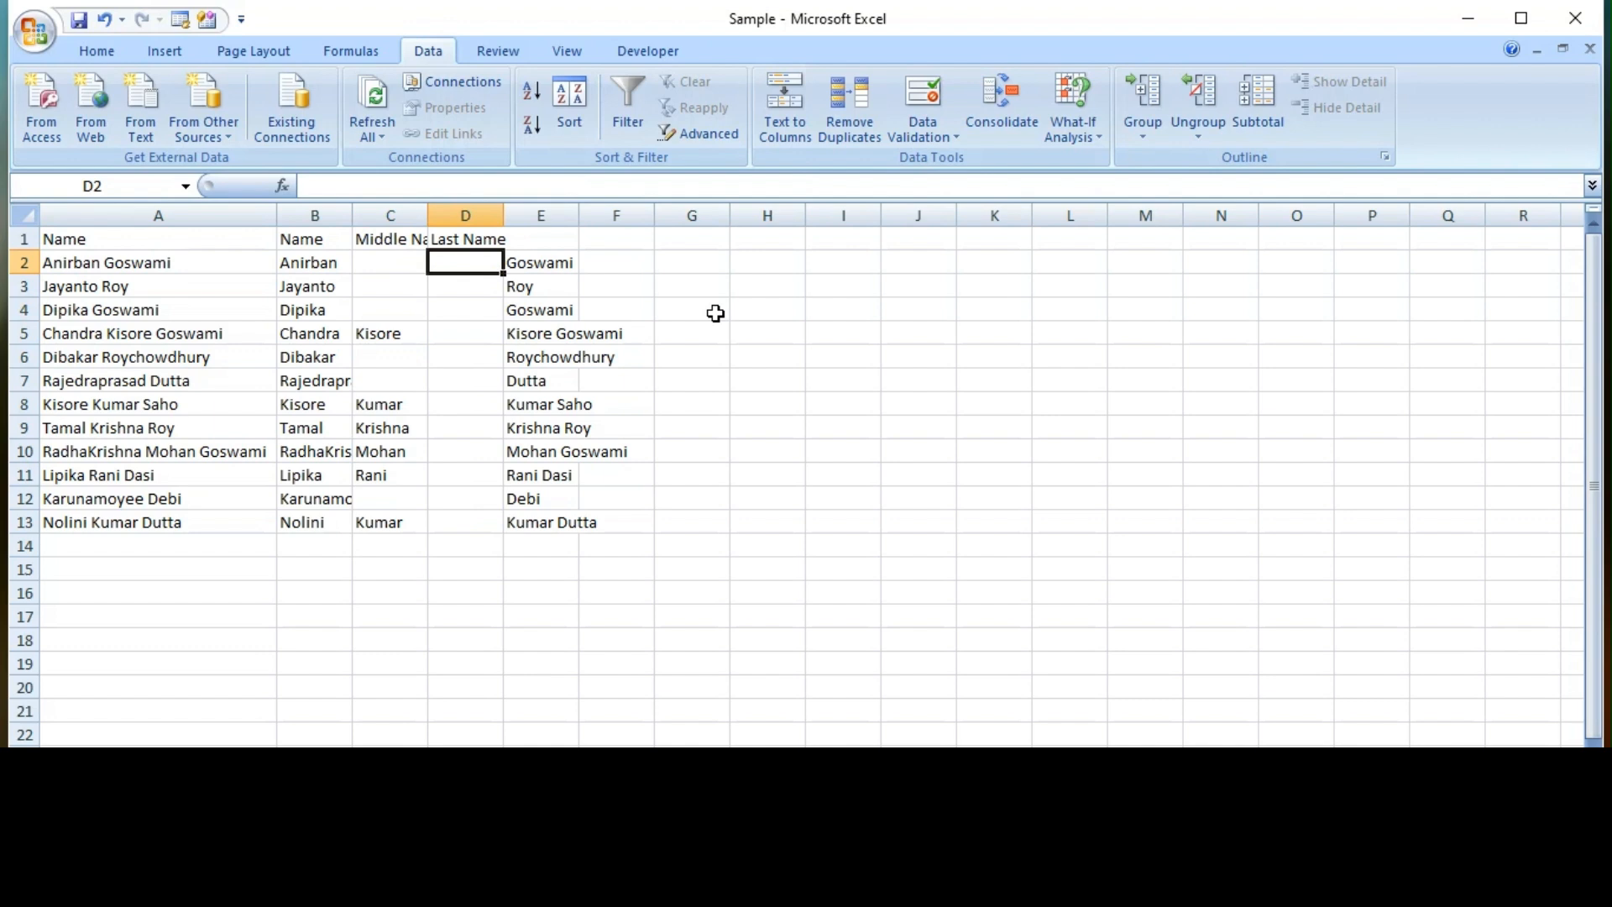
pyautogui.write('=')
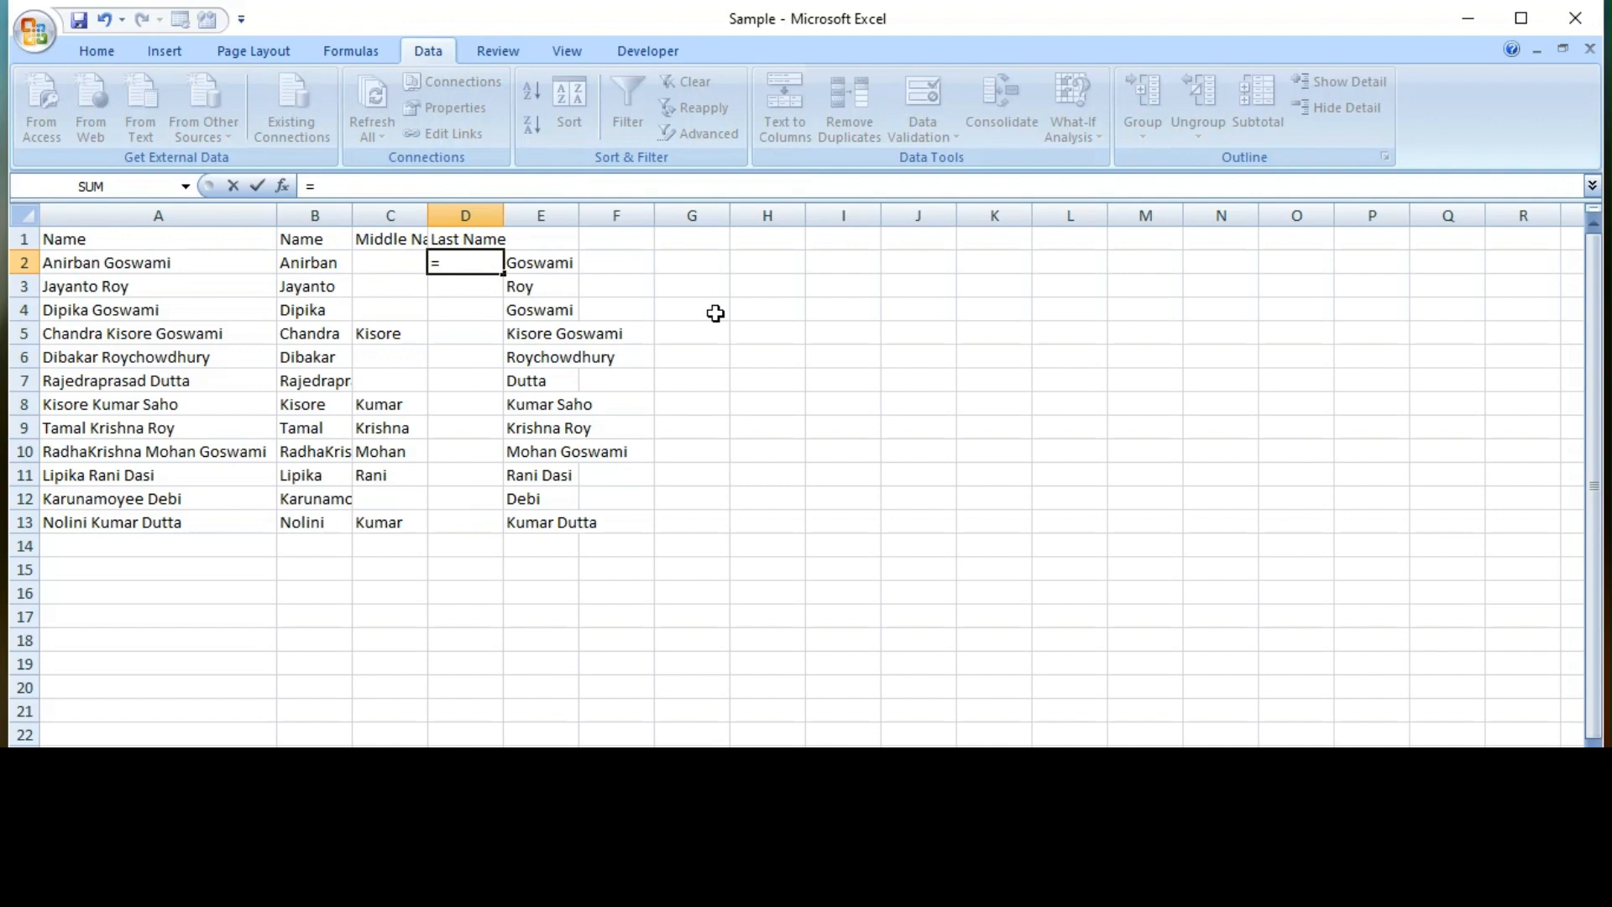
pyautogui.write('righ')
pyautogui.press('Tab')
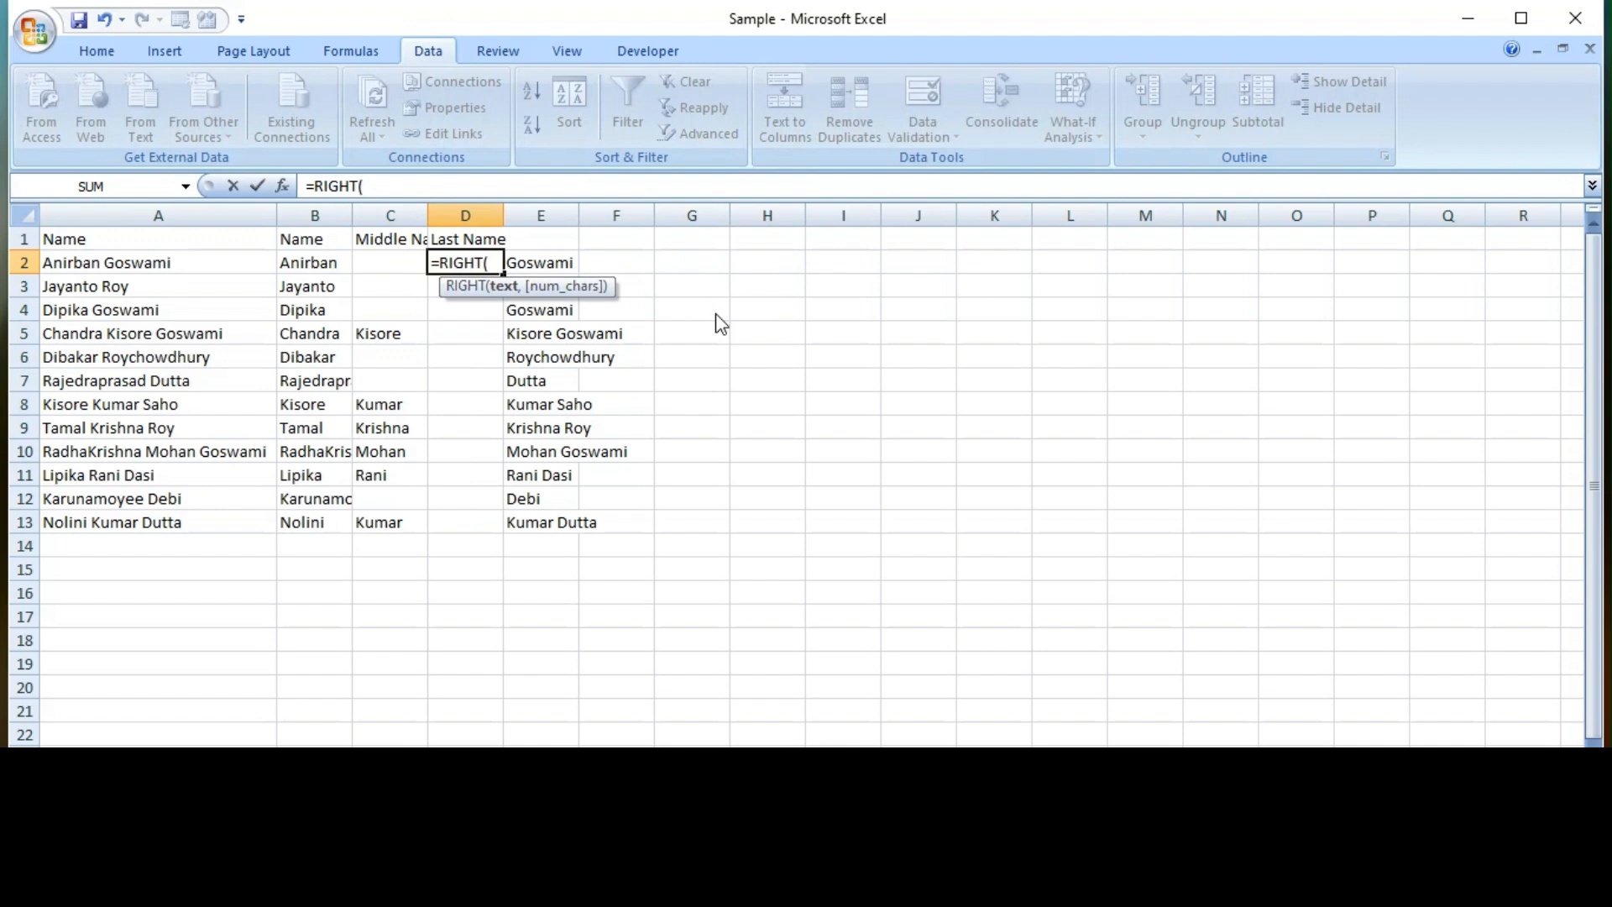
pyautogui.press('Escape')
pyautogui.press('Right')
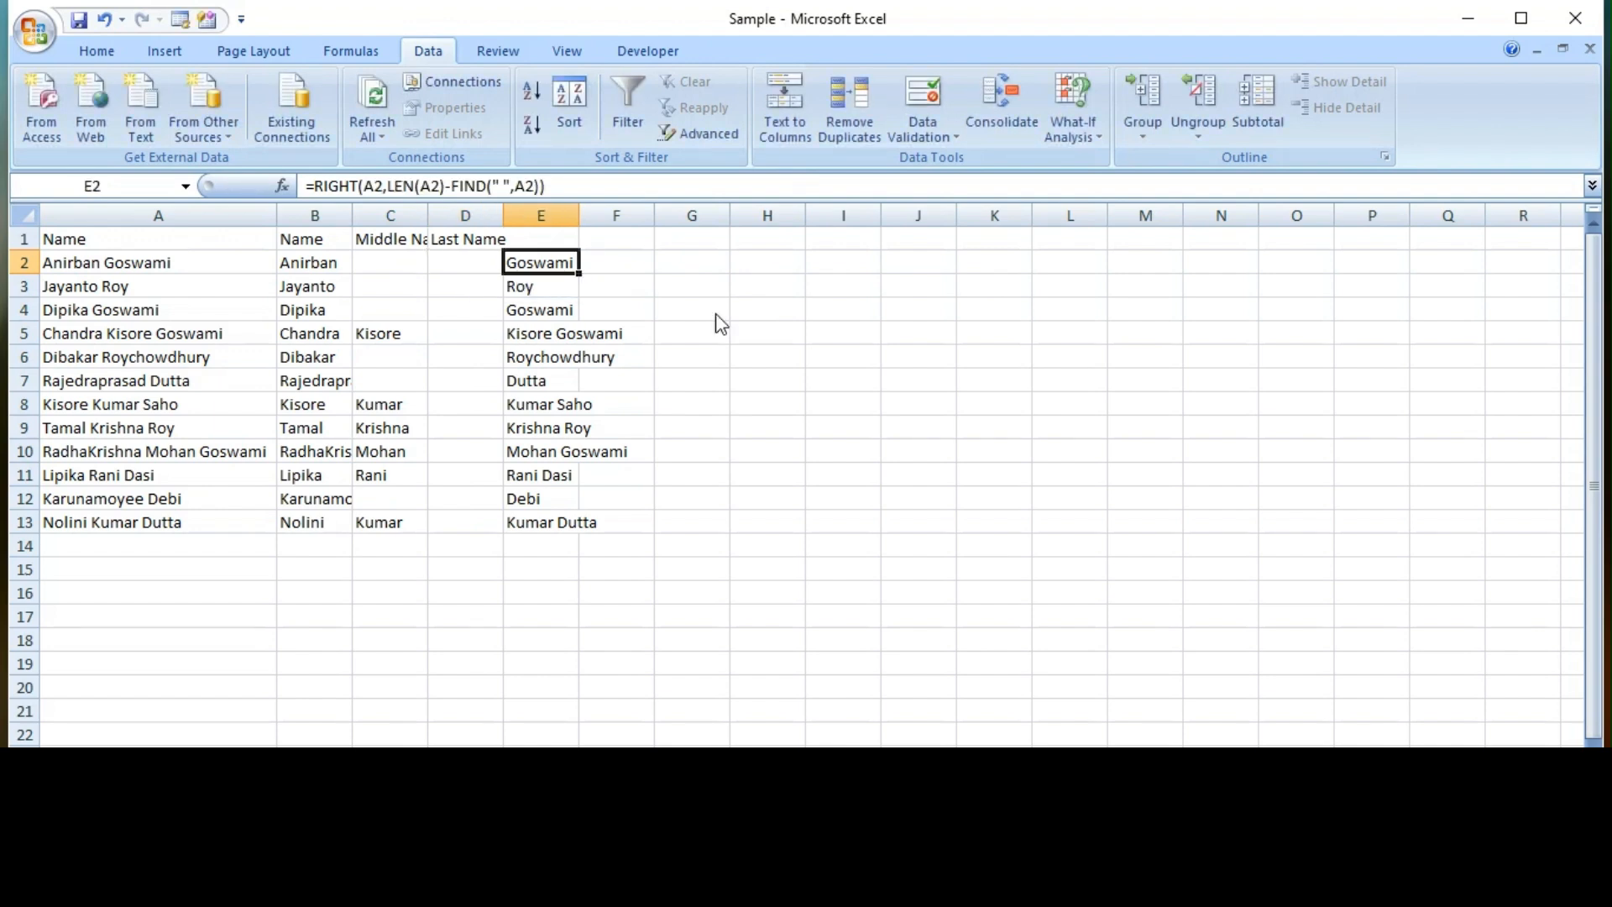
pyautogui.press('Left')
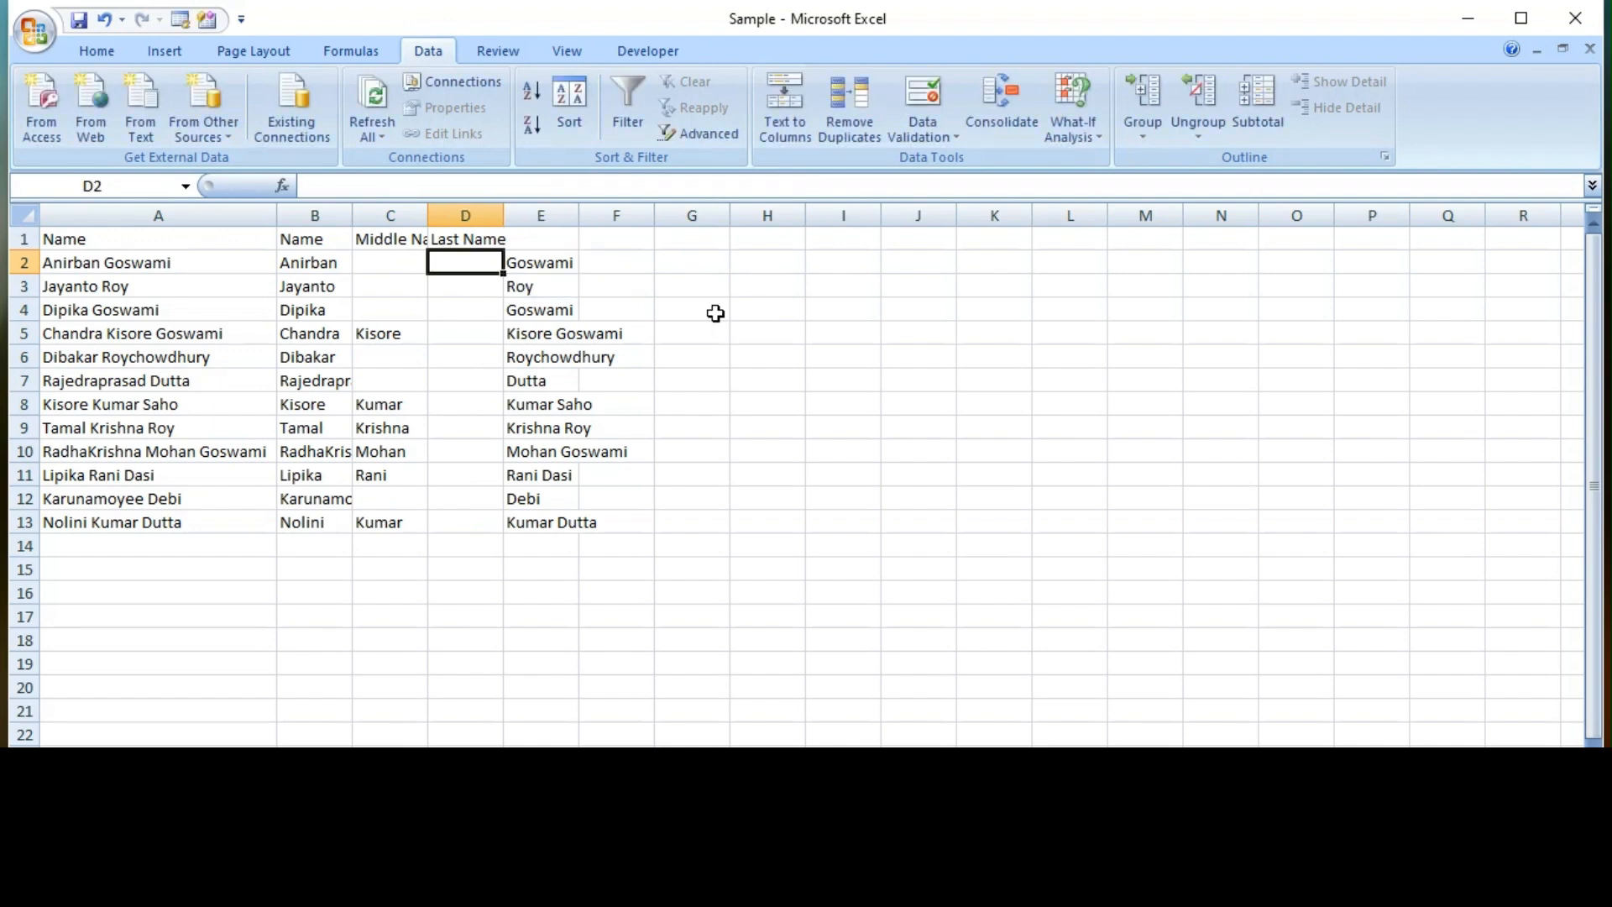
# Step: Begin the last-name formula in D2 with =RIGHT(E2,LEN(E2)
pyautogui.write('=r')
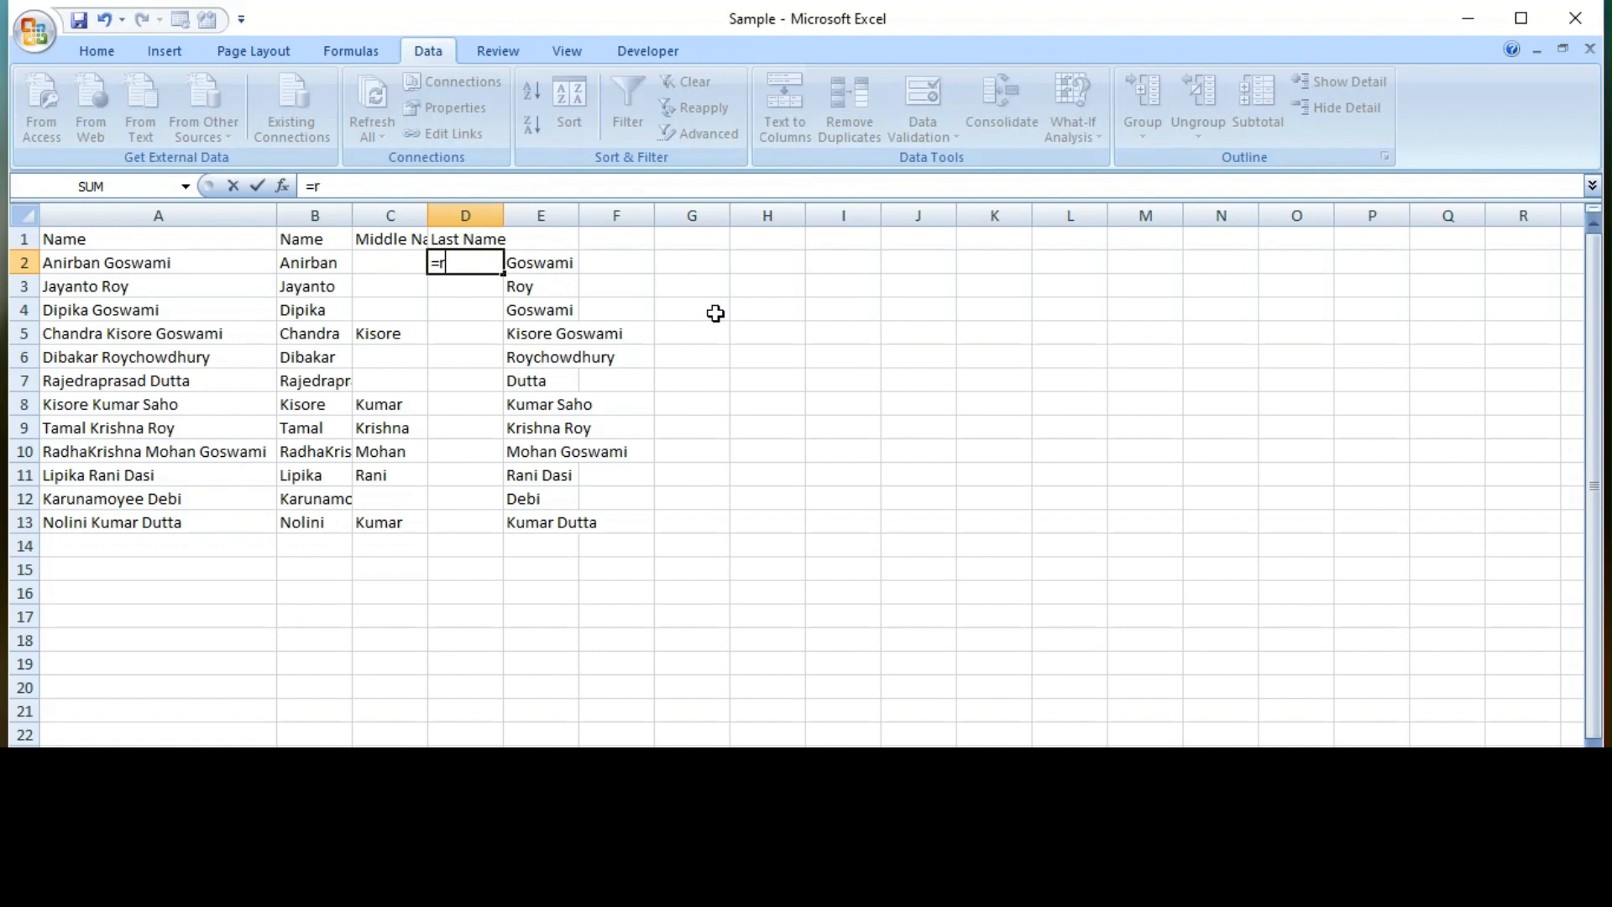
pyautogui.write('ight')
pyautogui.press('Tab')
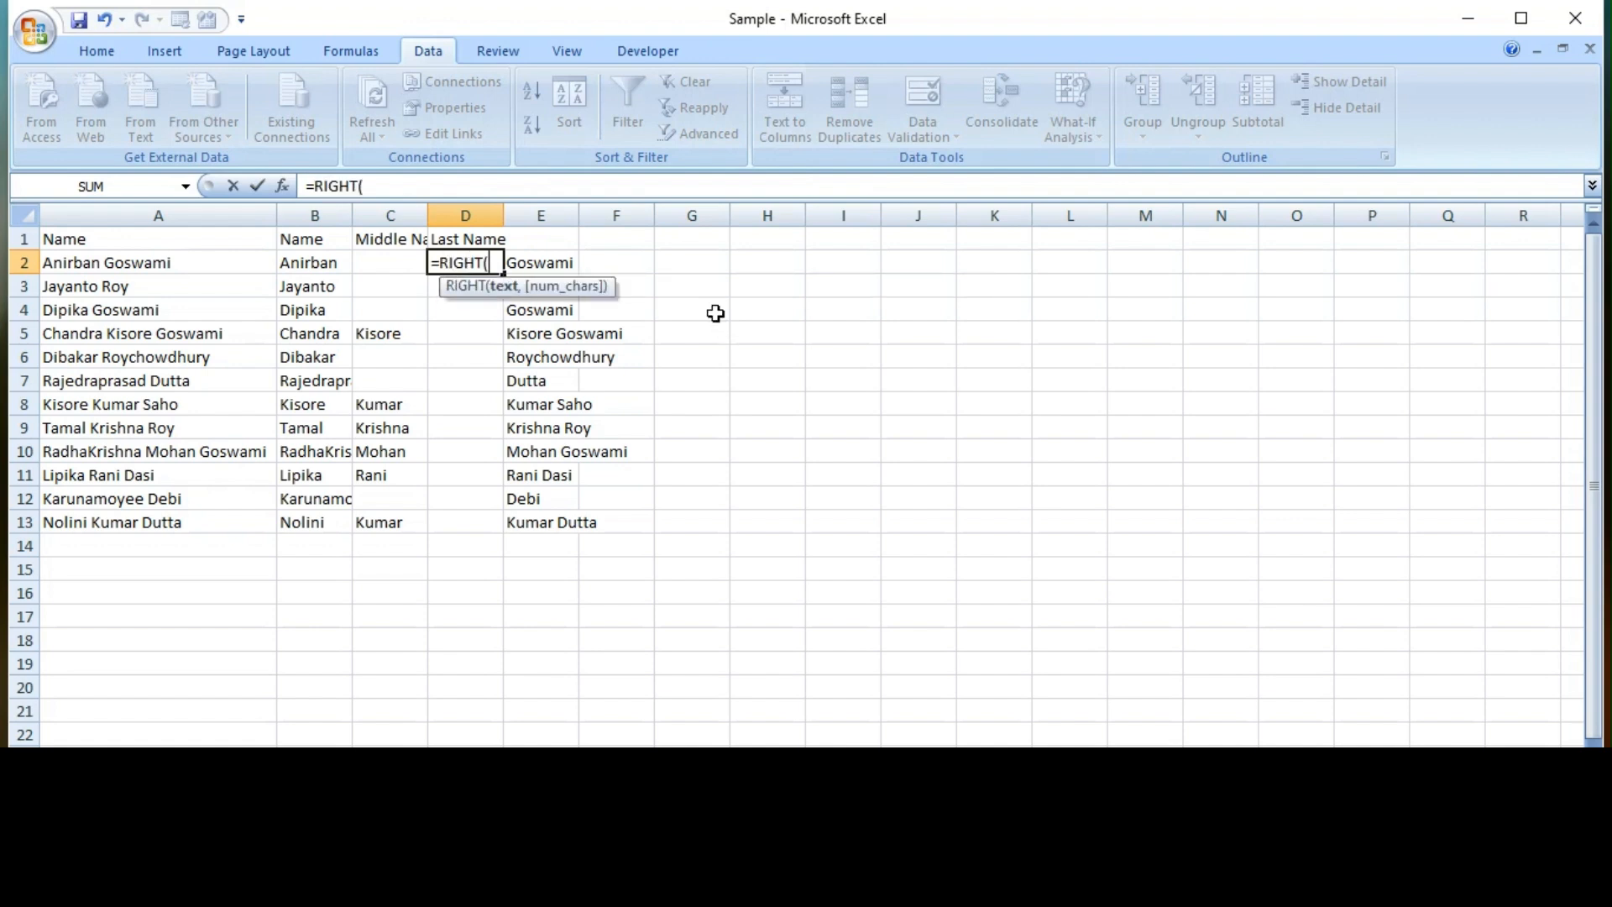
pyautogui.press('Right')
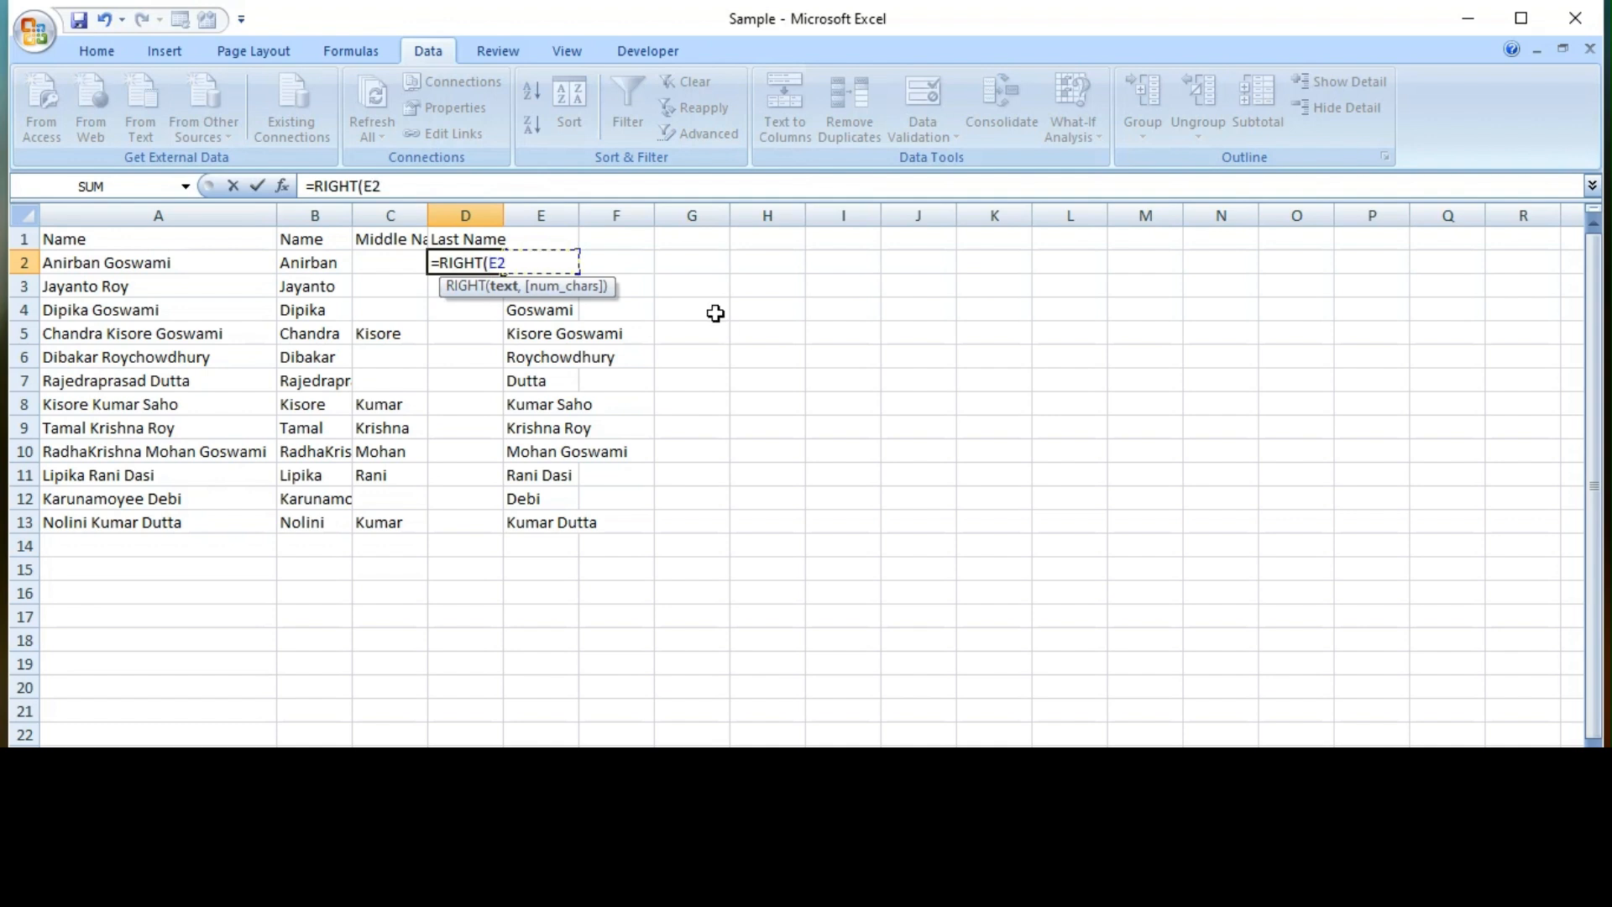
pyautogui.write(',len')
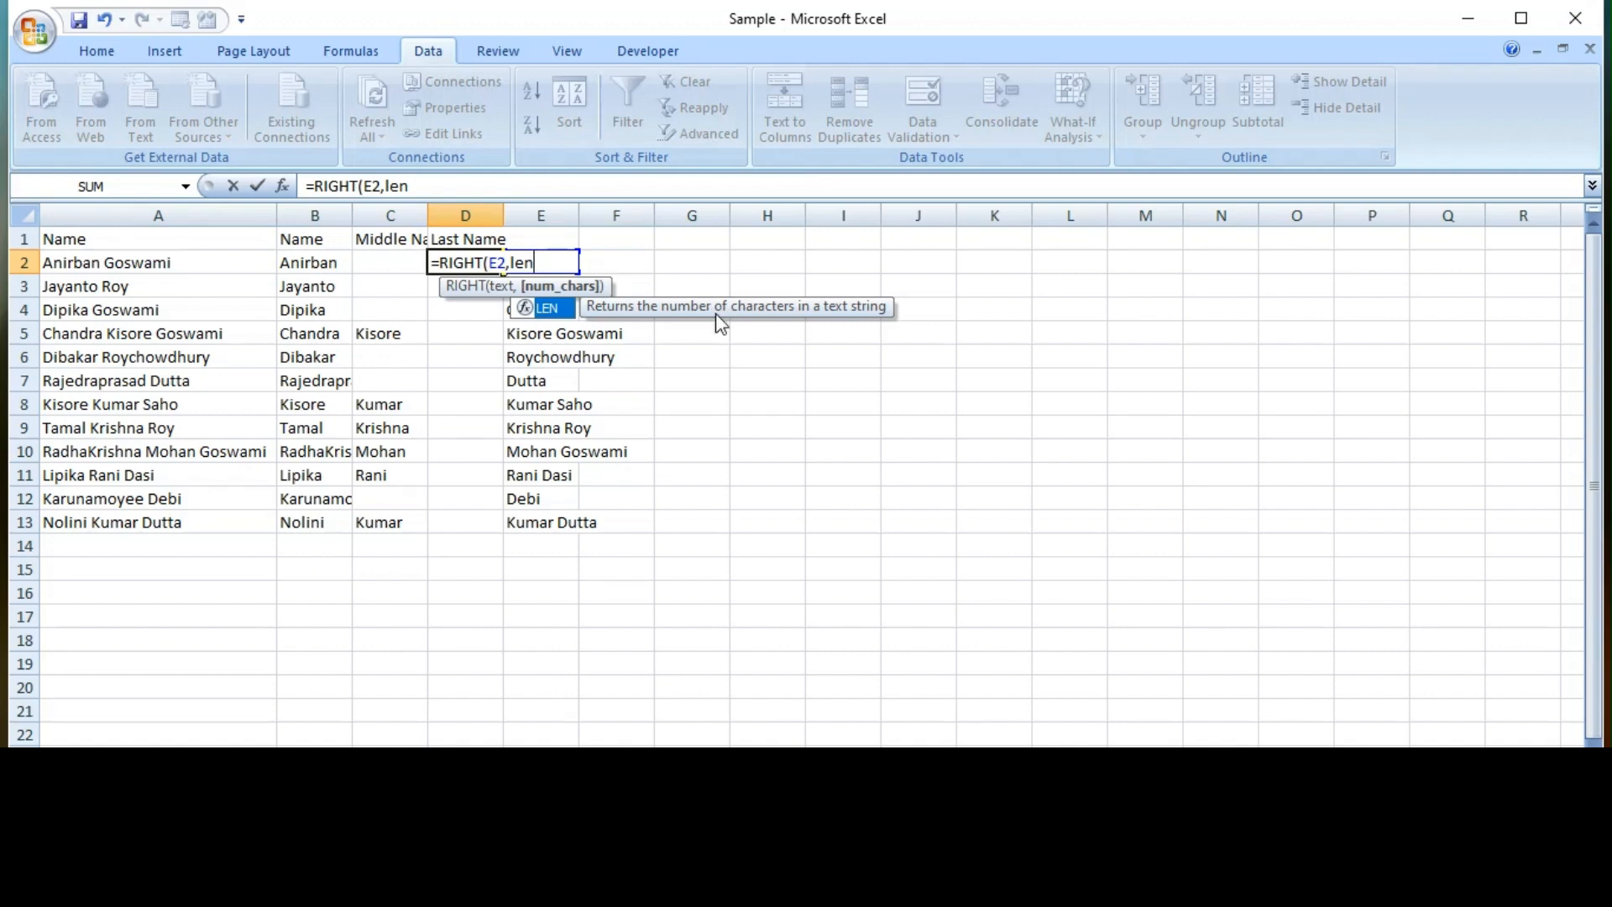
pyautogui.press('Tab')
pyautogui.press('Right')
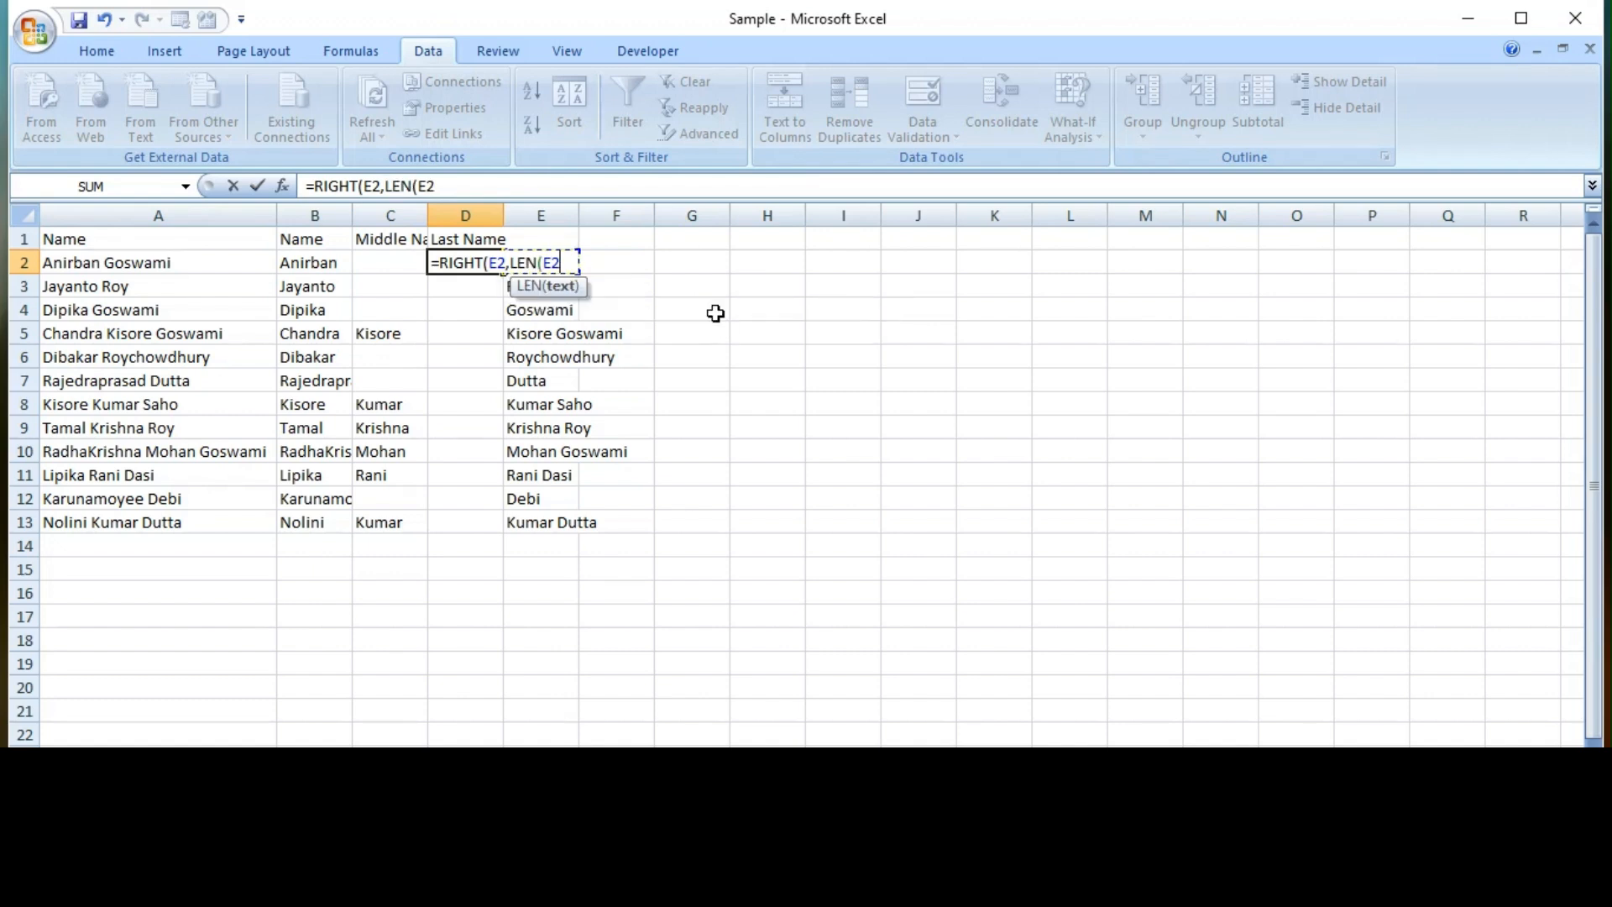
pyautogui.write(')')
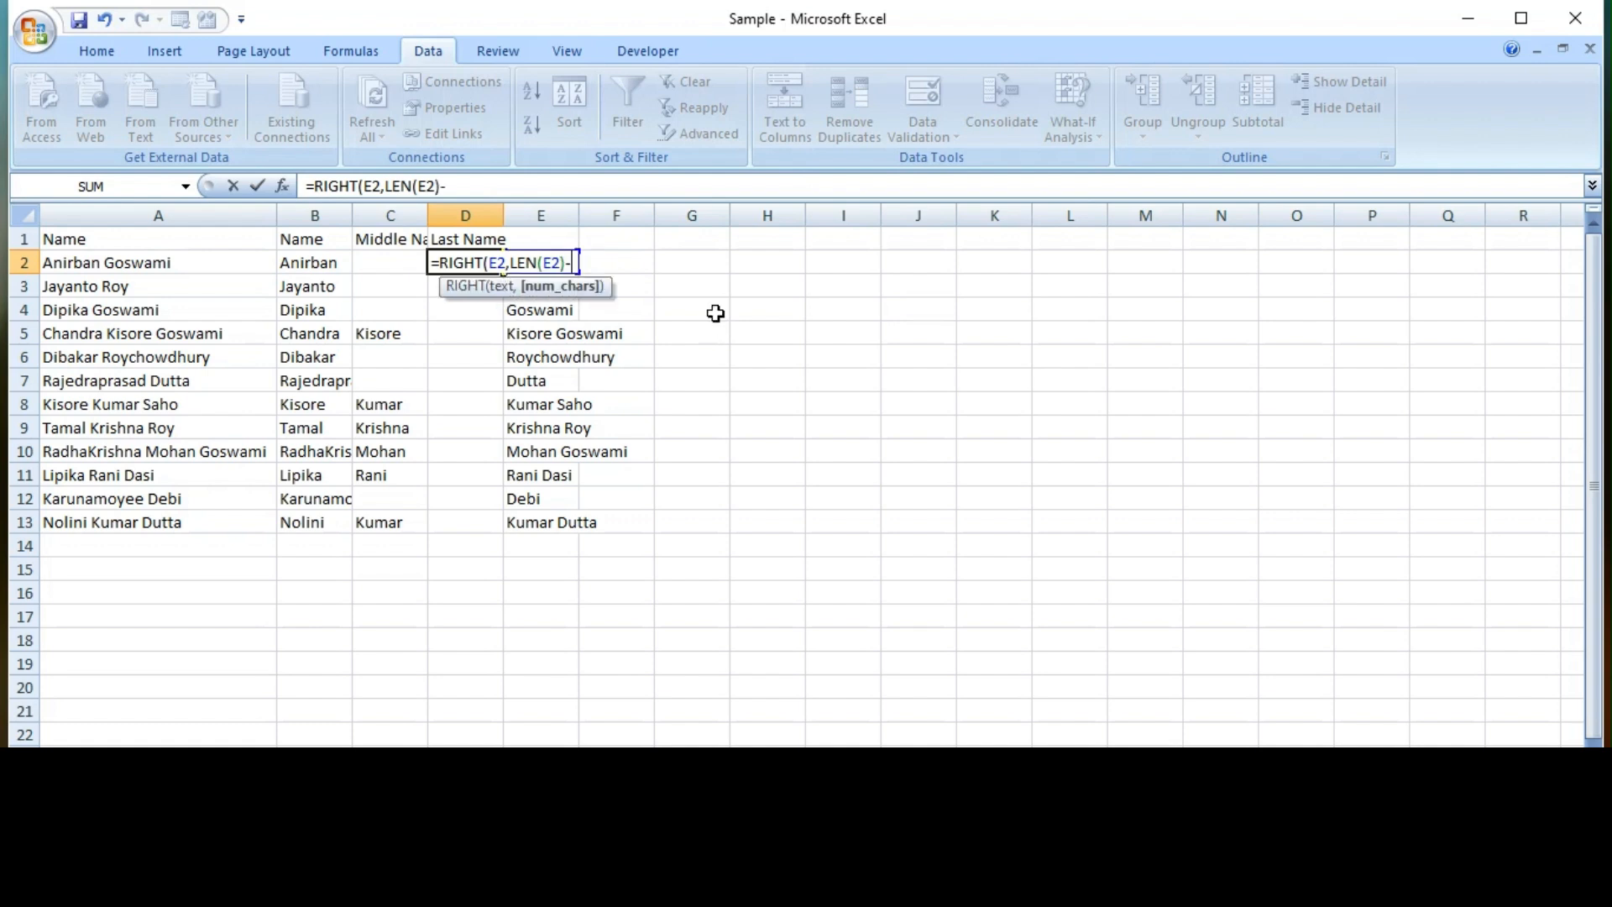
# Step: Subtract FIND(" ",E2) from the length in D2 and enter the formula as =RIGHT(E2,LEN(E2)-FIND(" ",E2))
pyautogui.write('-find')
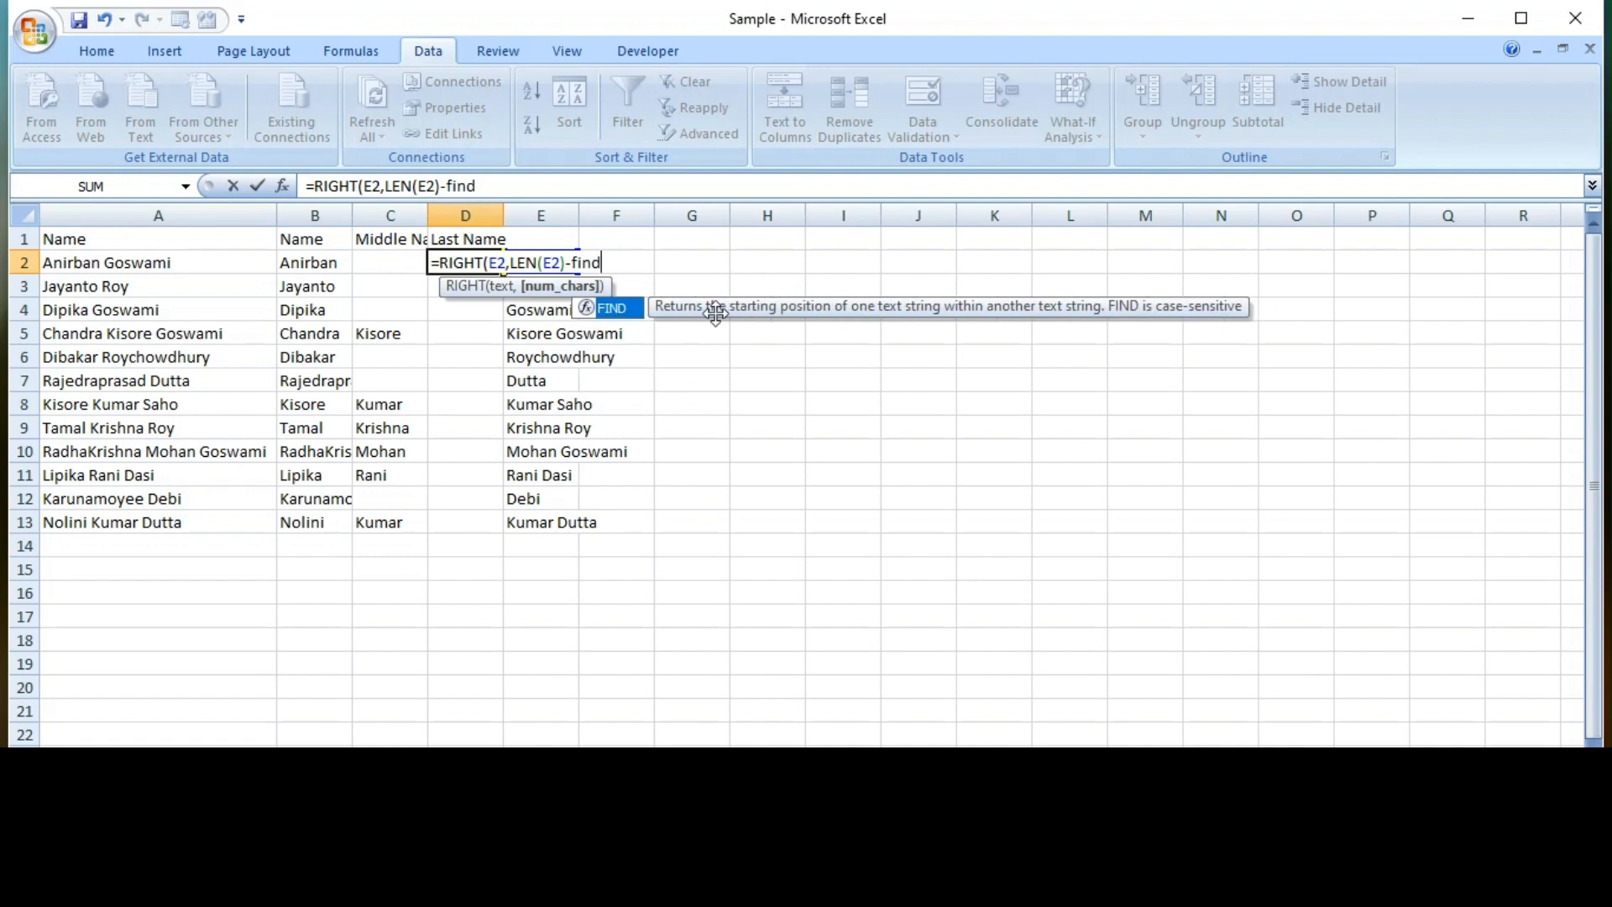
pyautogui.press('Tab')
pyautogui.write('E')
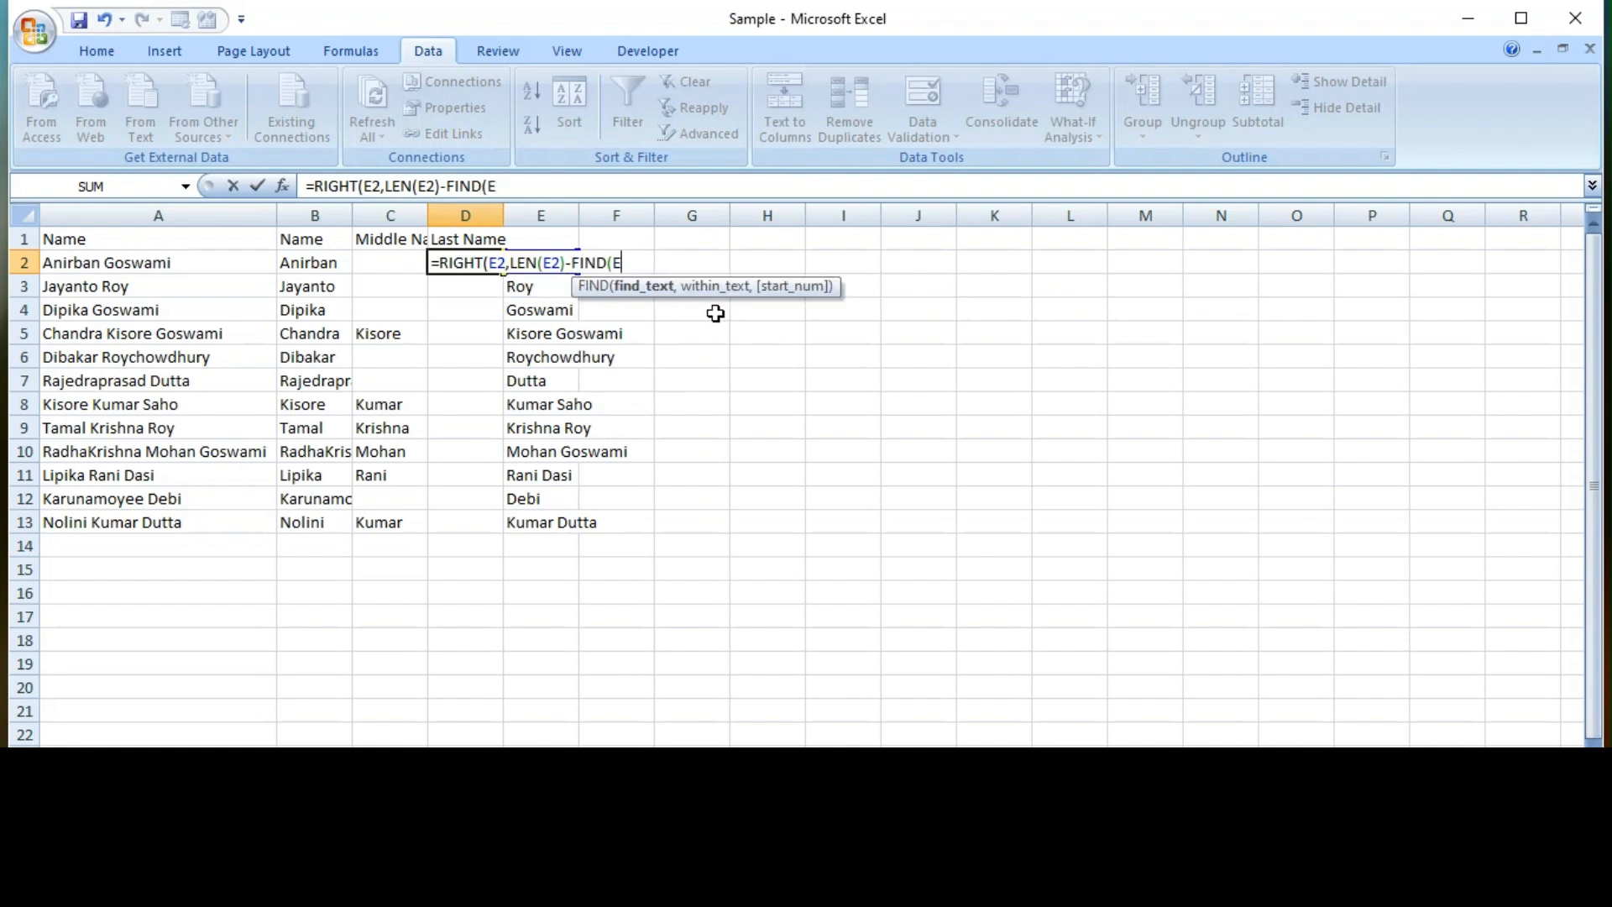
pyautogui.press('BackSpace')
pyautogui.write('" ",')
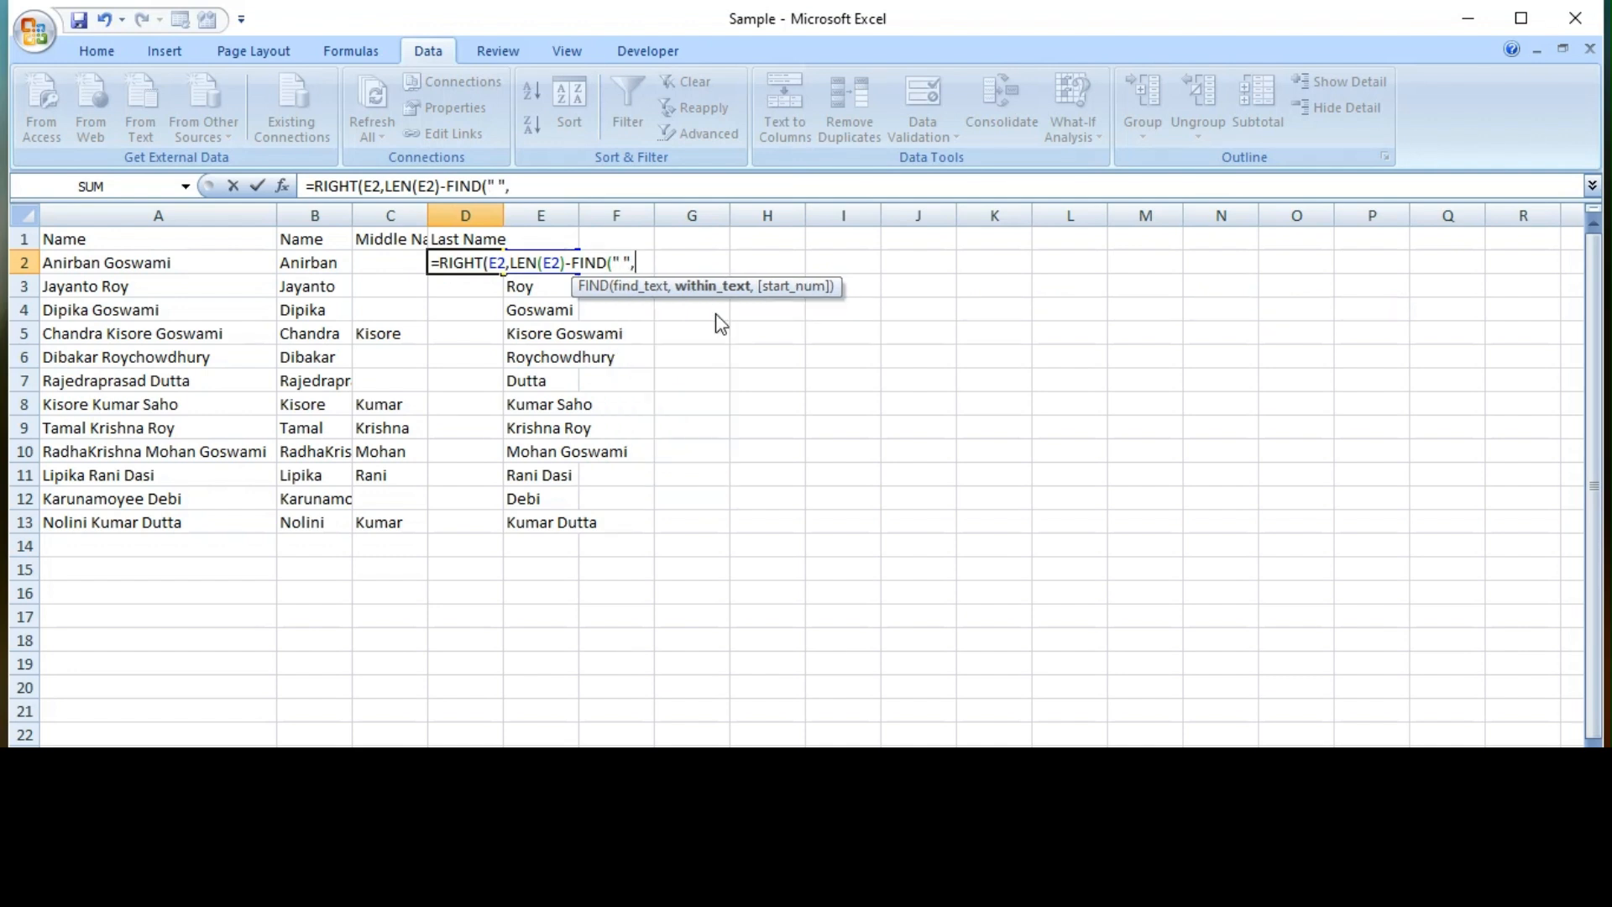
pyautogui.press('Right')
pyautogui.press('Return')
pyautogui.press('Up')
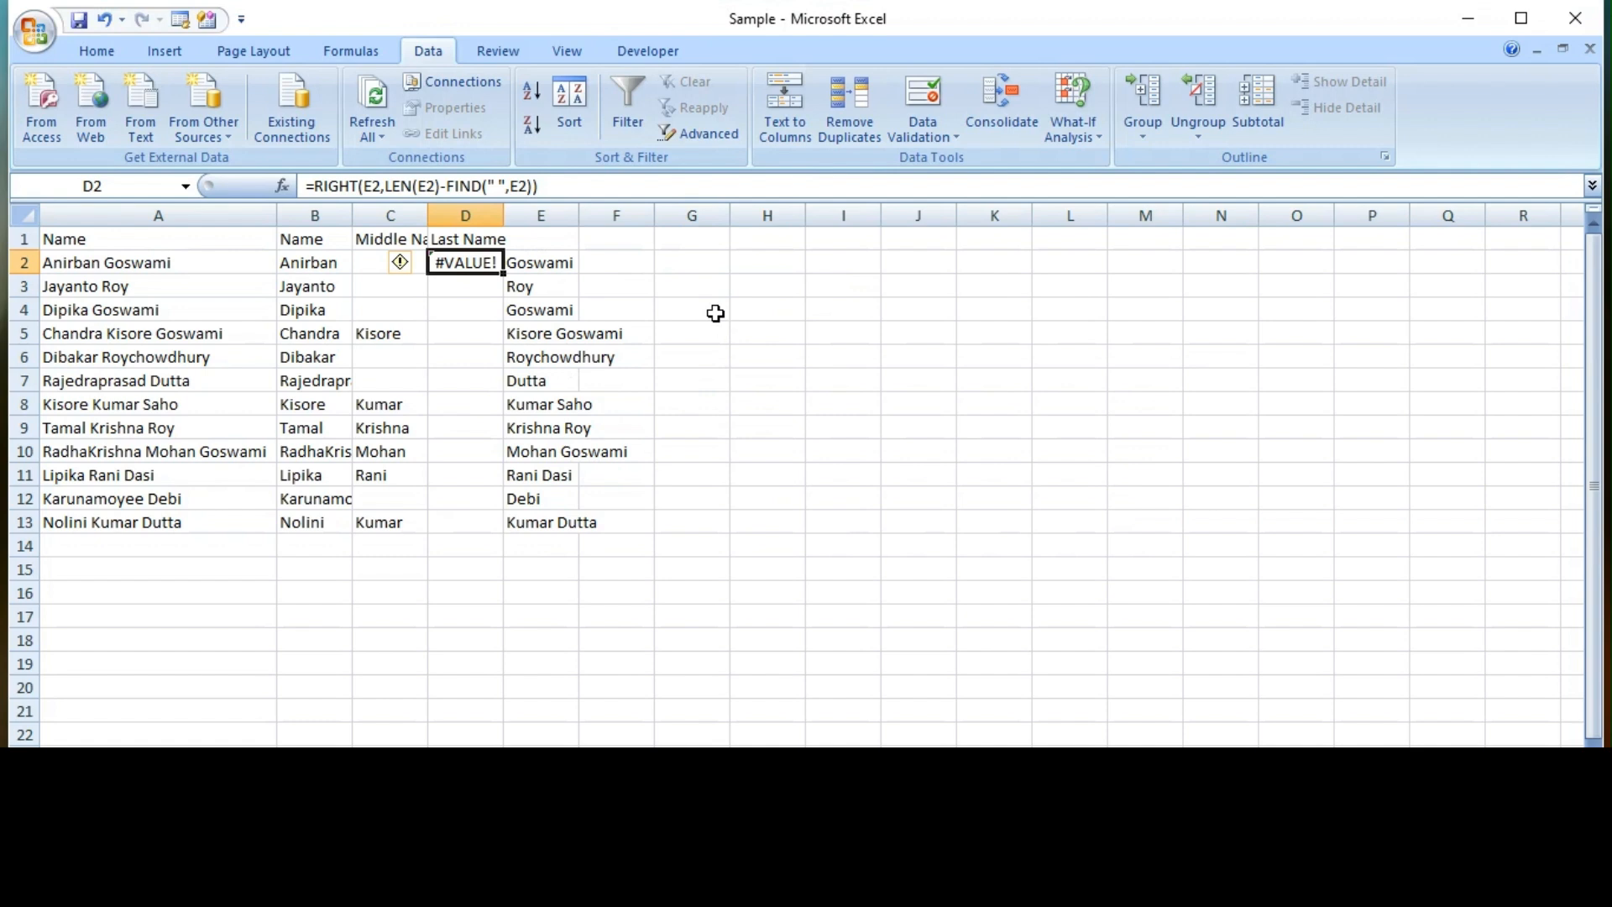
# Step: Fill the RIGHT formula from D2 down through D13, using column E to find the last row
pyautogui.press('Right')
pyautogui.hotkey('ctrl', 'Down')
pyautogui.press('Left')
pyautogui.hotkey('ctrl', 'shift', 'Up')
pyautogui.hotkey('ctrl', 'd')
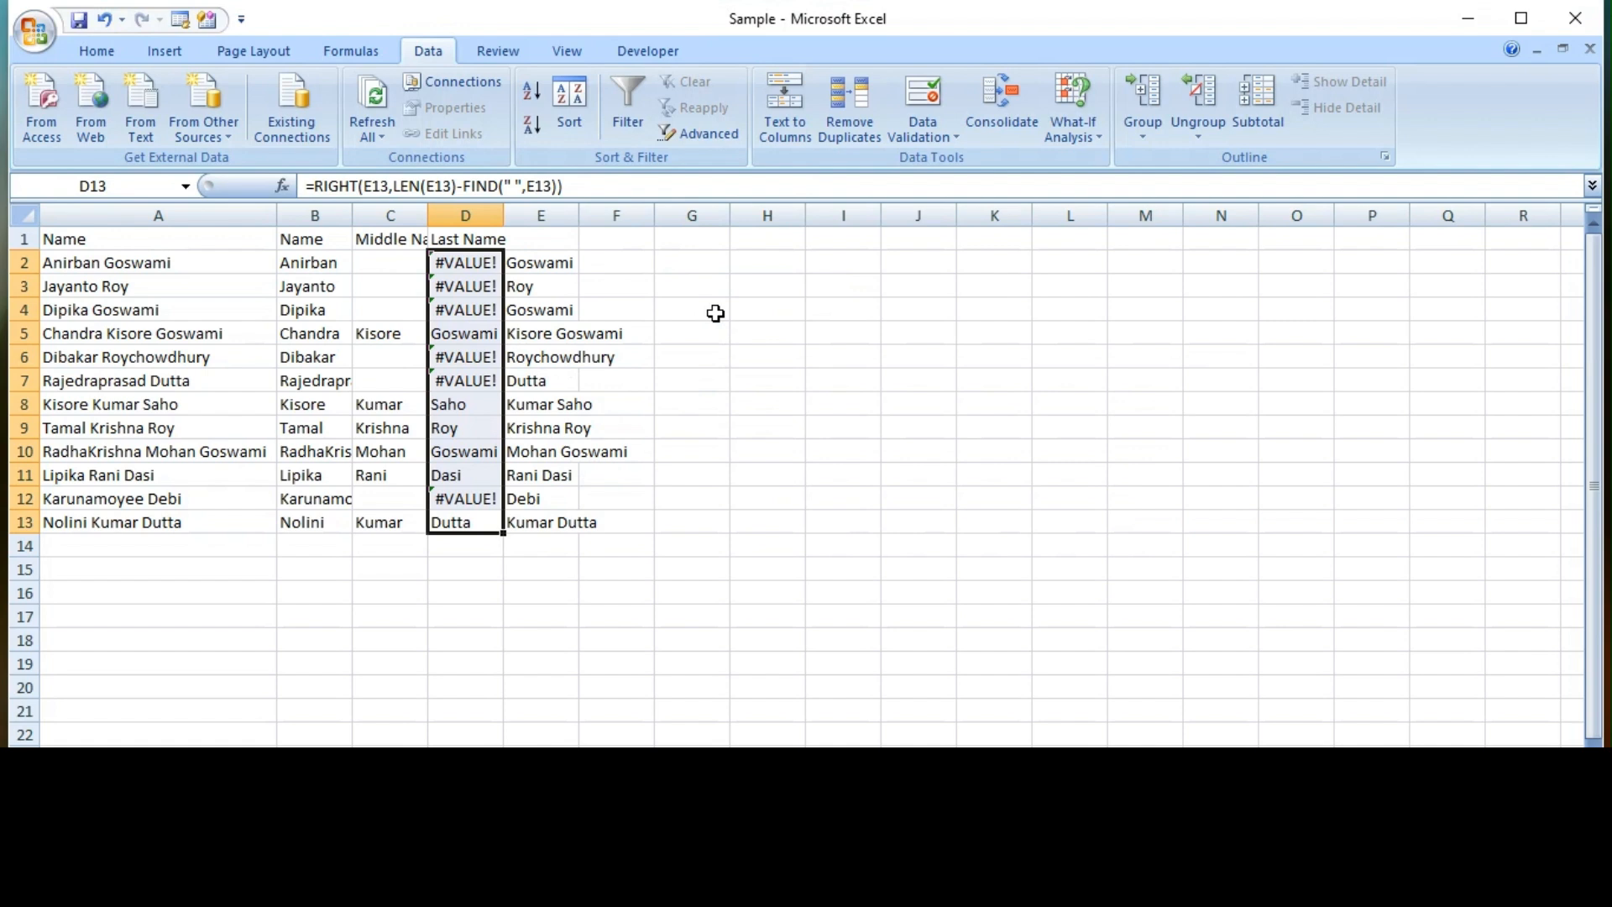
pyautogui.hotkey('ctrl', 'Up')
pyautogui.press('Down')
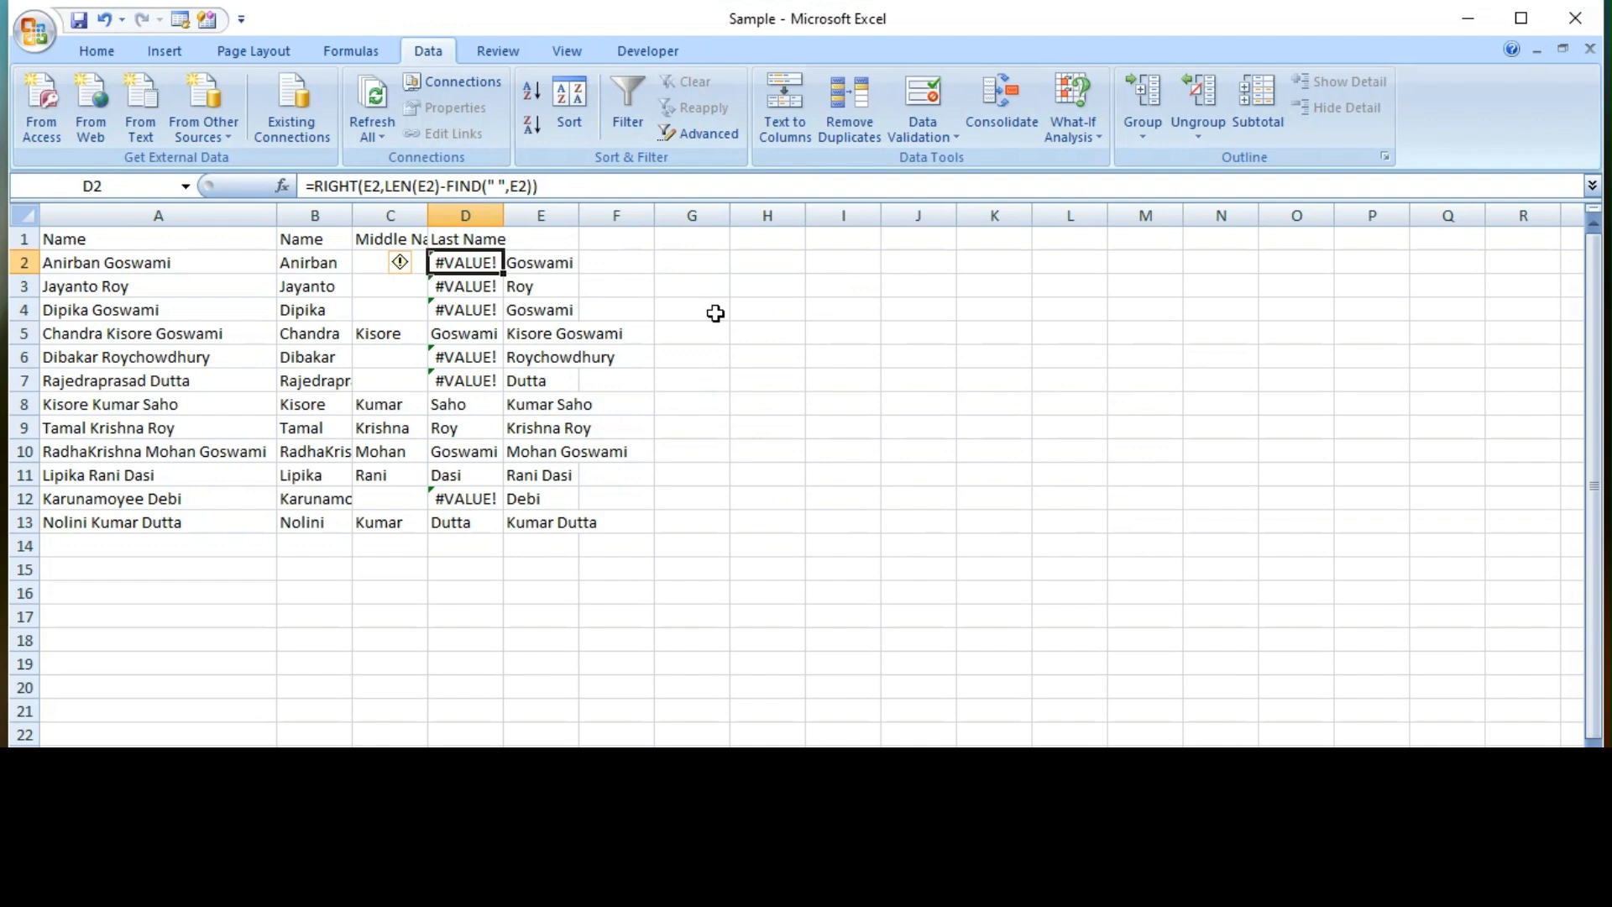
# Step: Examine the RIGHT formula's results in D2 to D5 against the source text in column E
pyautogui.press('Down')
pyautogui.press('Down')
pyautogui.press('Down')
pyautogui.press('Down')
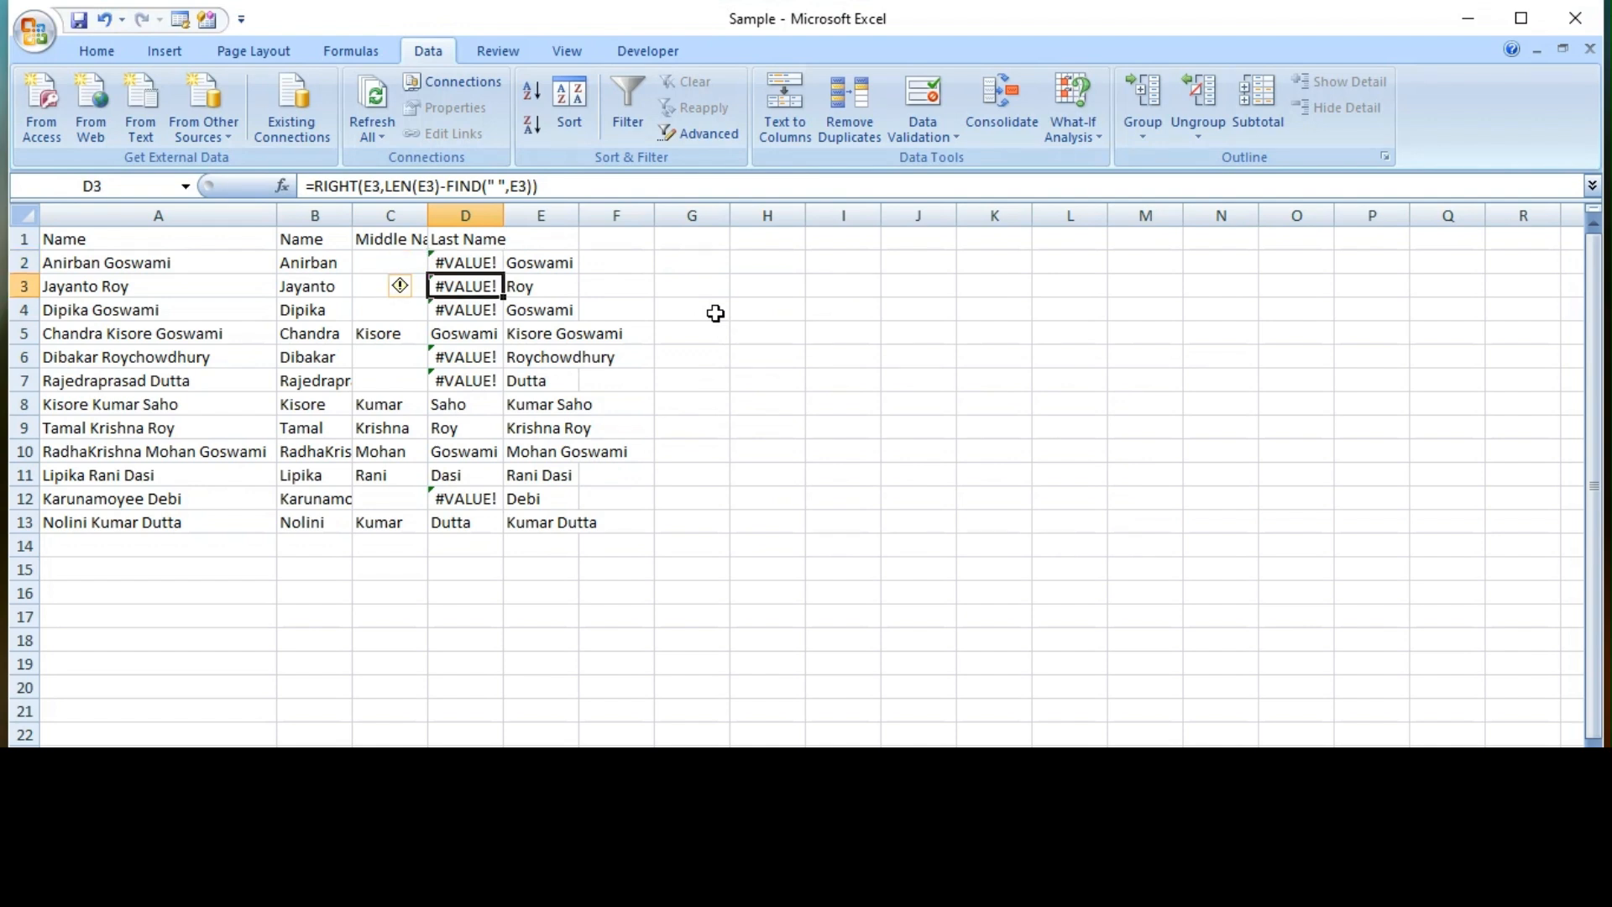
pyautogui.press('Up')
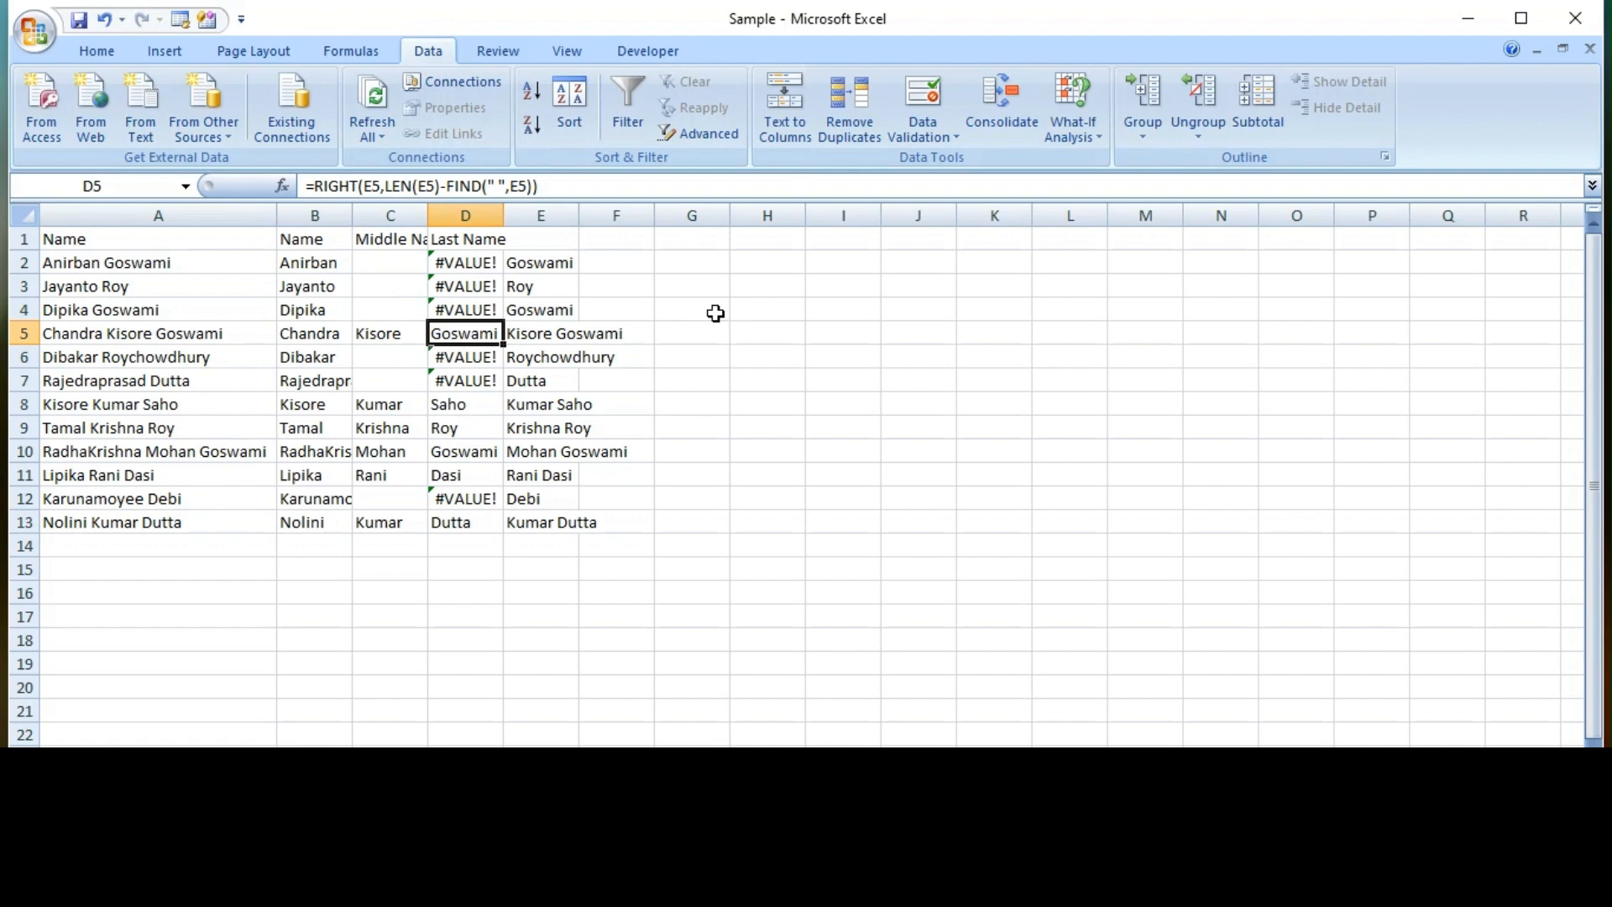
pyautogui.press('Right')
pyautogui.press('Up')
pyautogui.press('Up')
pyautogui.press('Up')
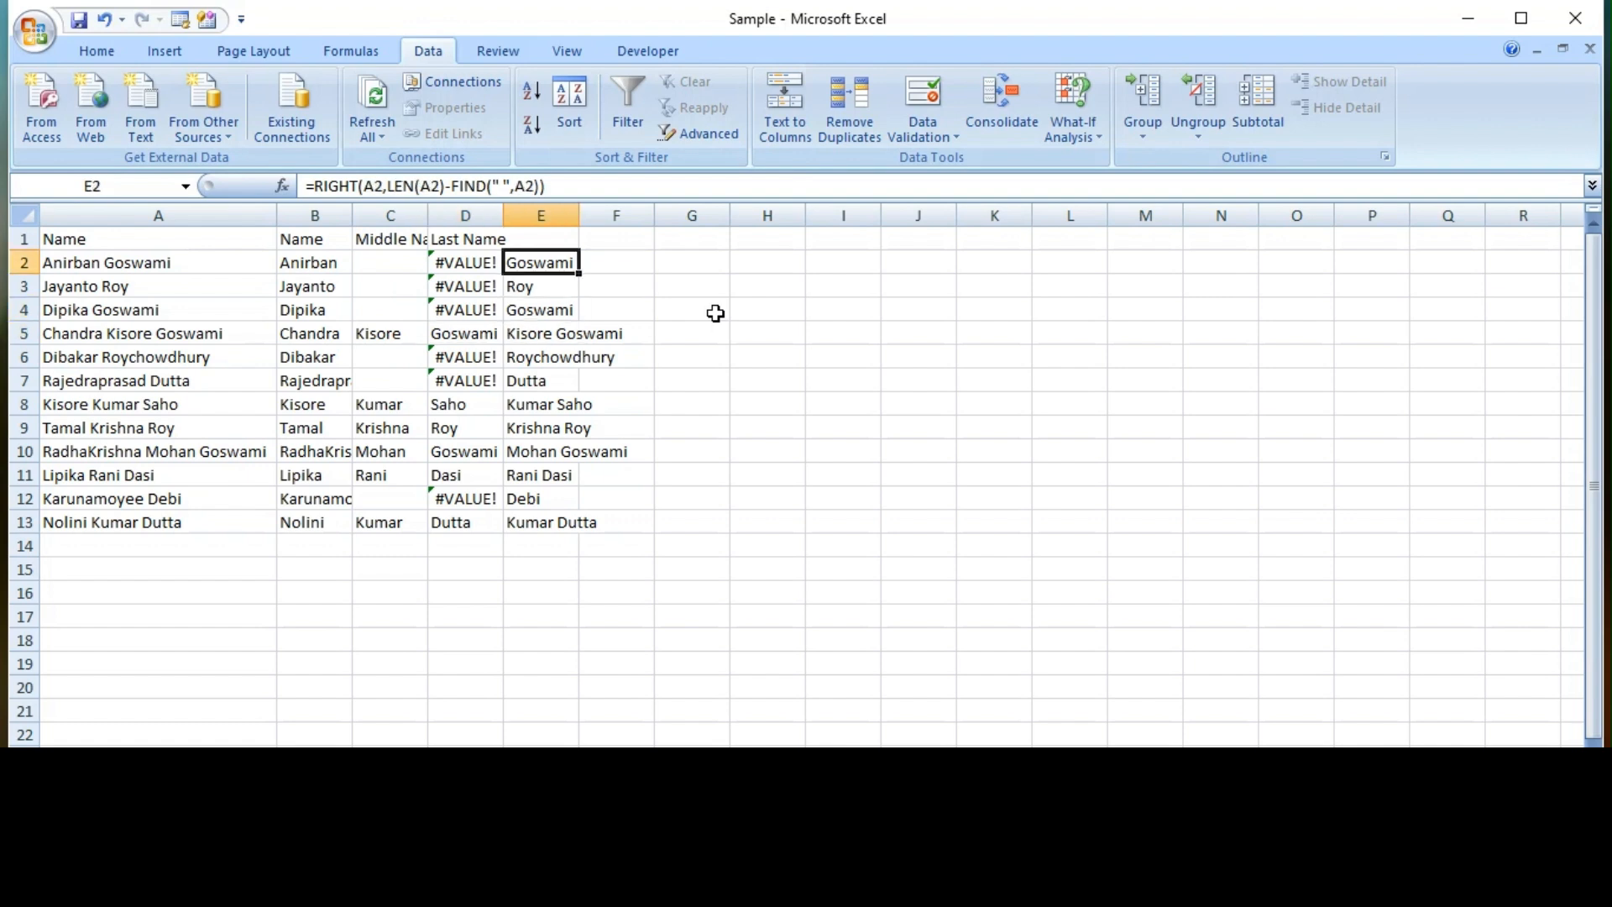
# Step: Wrap the RIGHT formula in D2 in IFERROR with E2 as the error value: =IFERROR(RIGHT(E2,LEN(E2)-FIND(" ",E2)),E2)
pyautogui.press('Left')
pyautogui.press('F2')
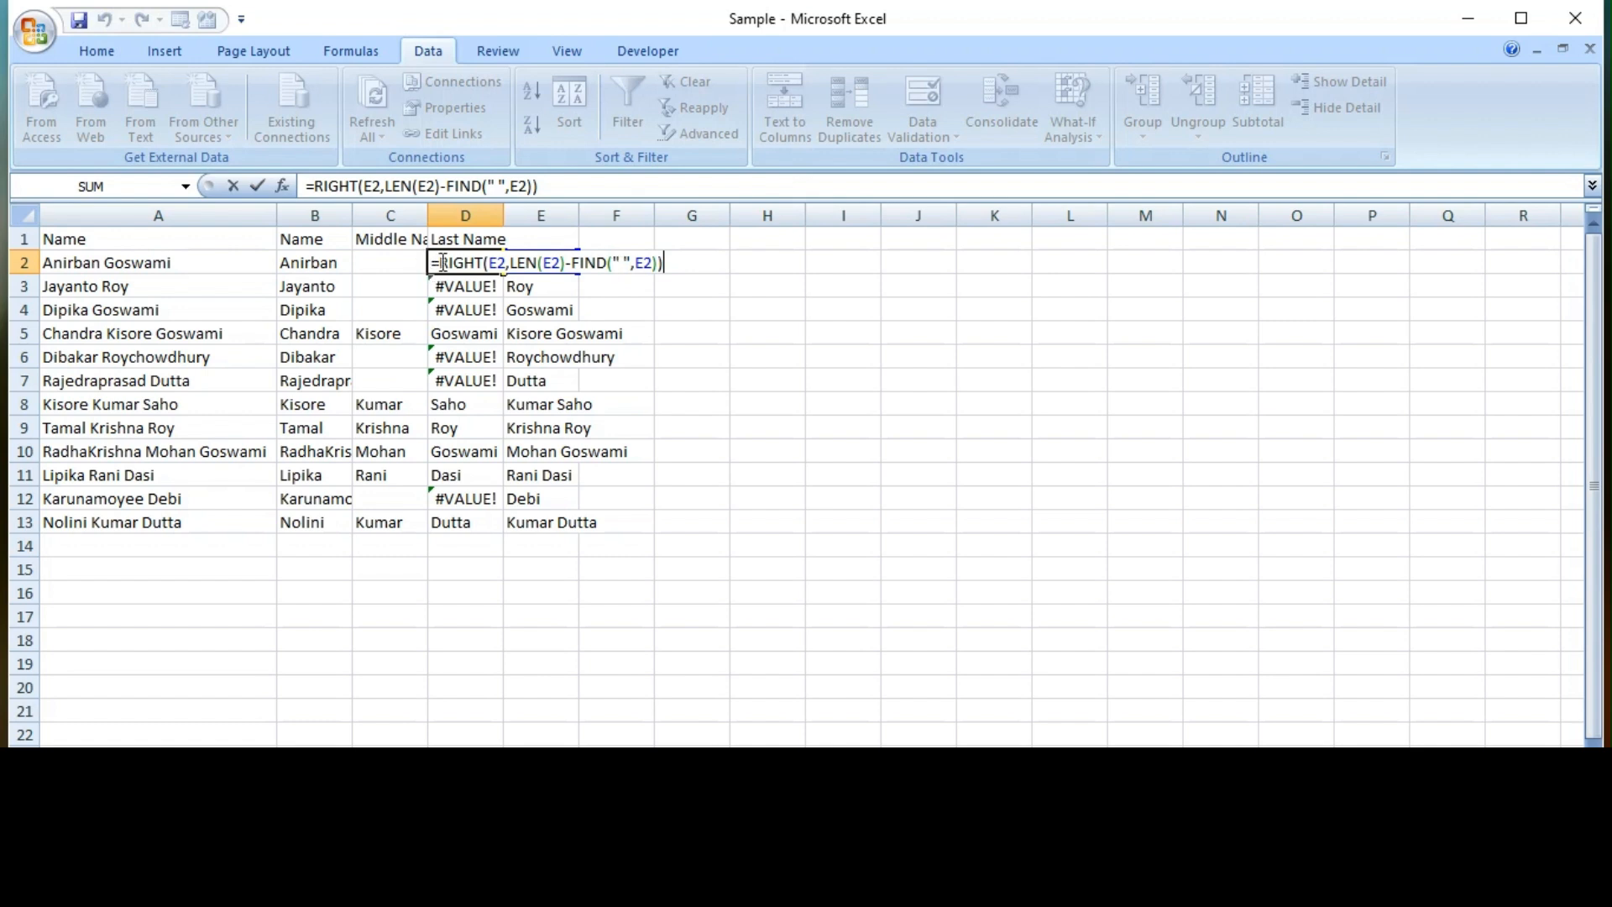
pyautogui.write('iff')
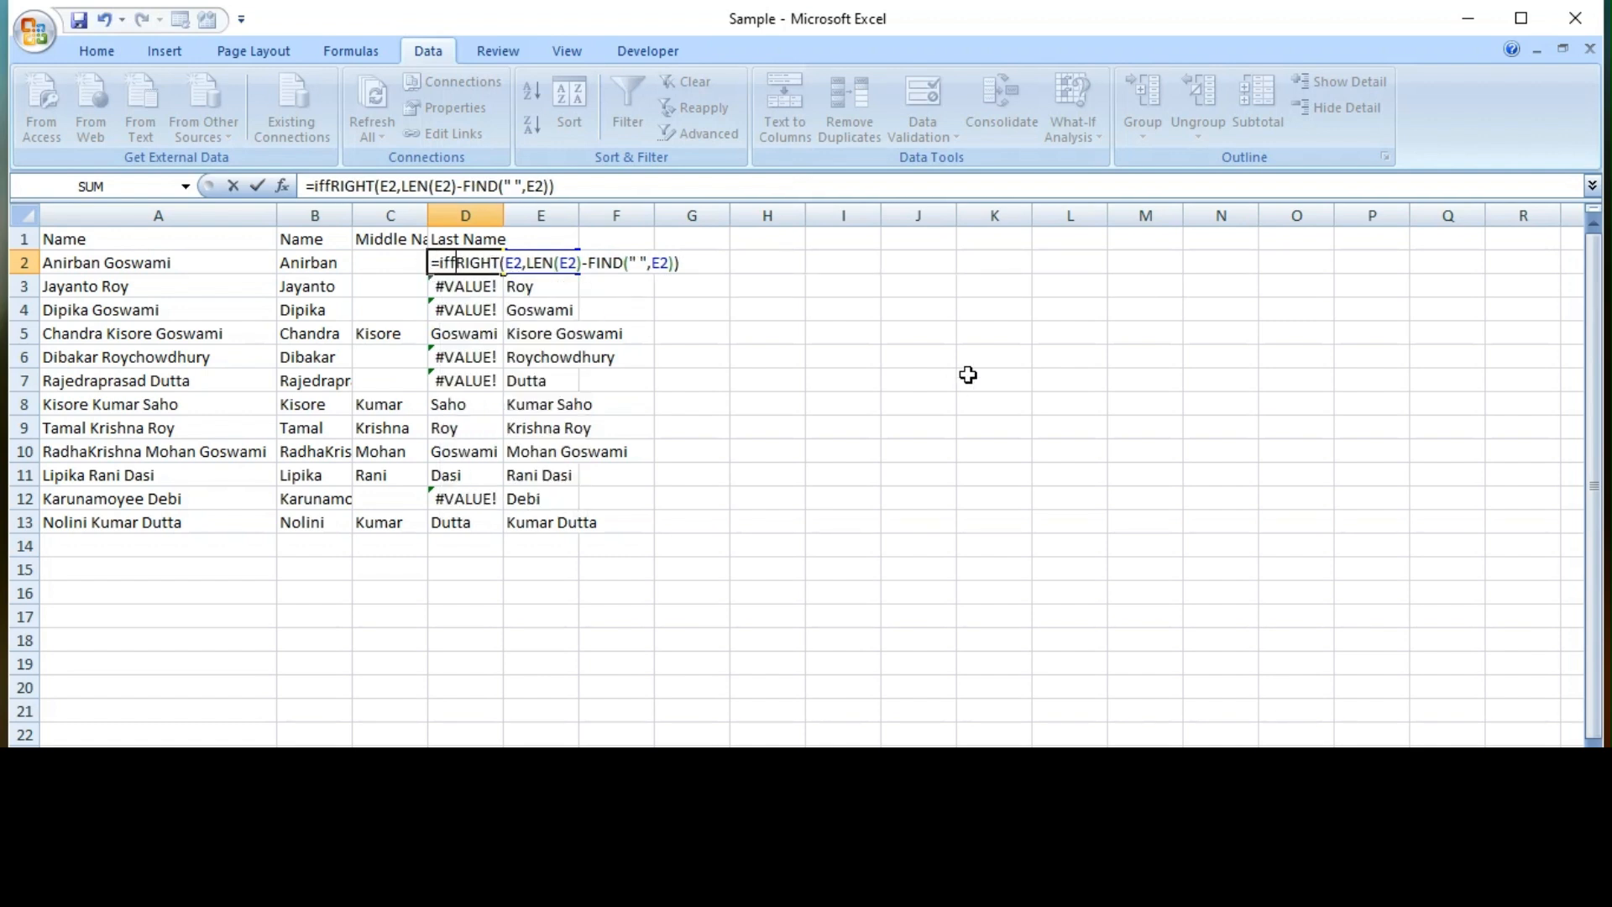
pyautogui.press('BackSpace')
pyautogui.press('Down')
pyautogui.press('Tab')
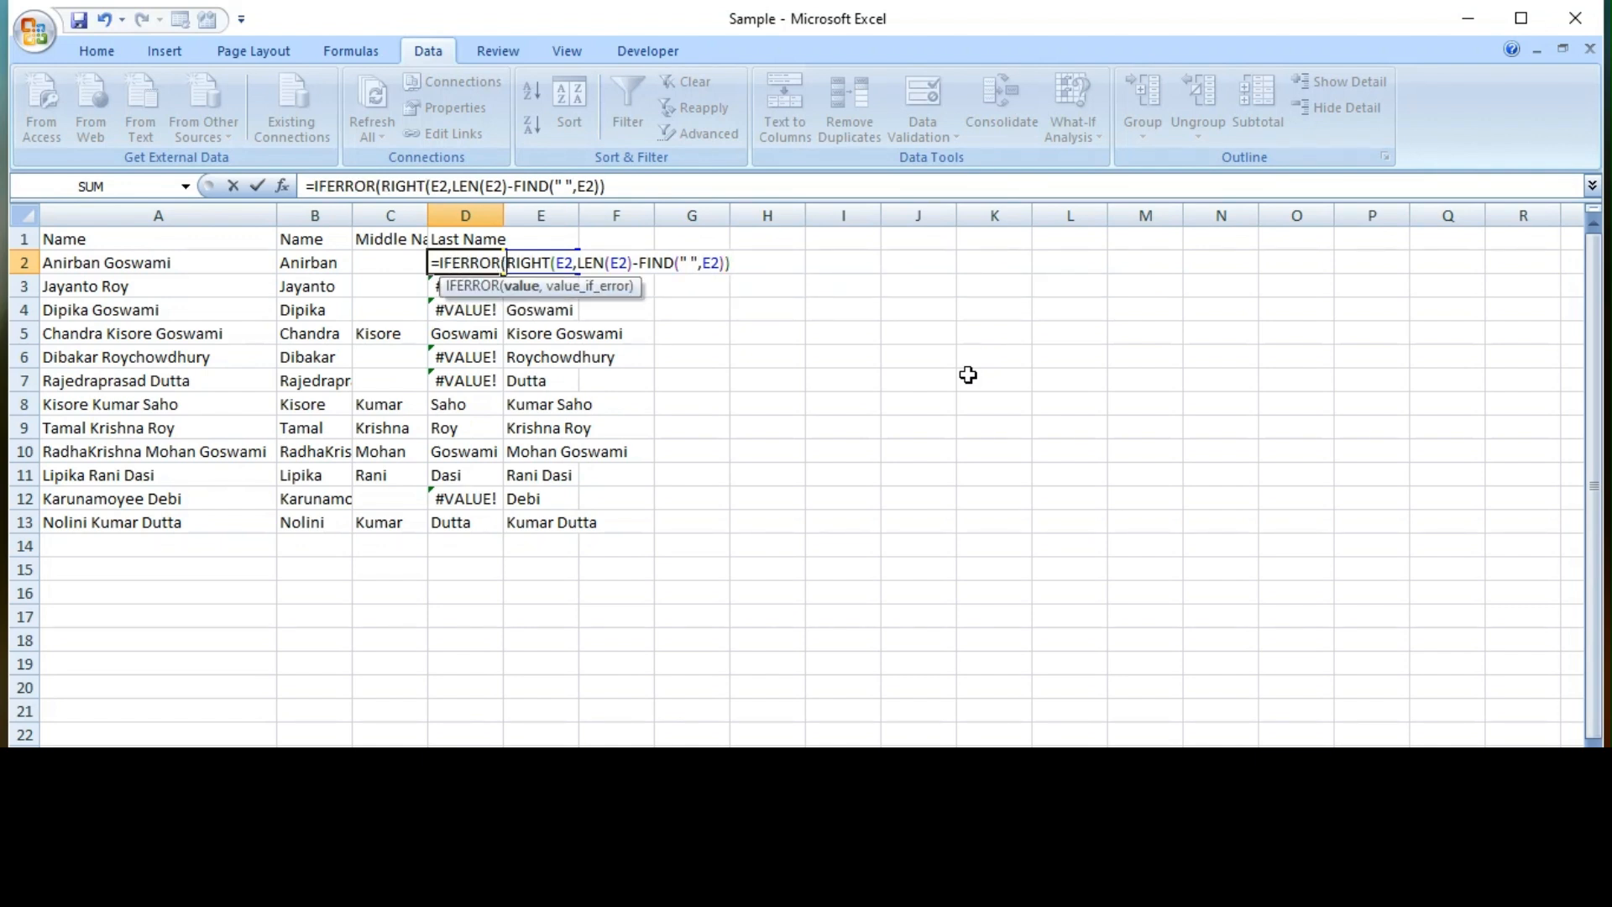
pyautogui.press('End')
pyautogui.write(',')
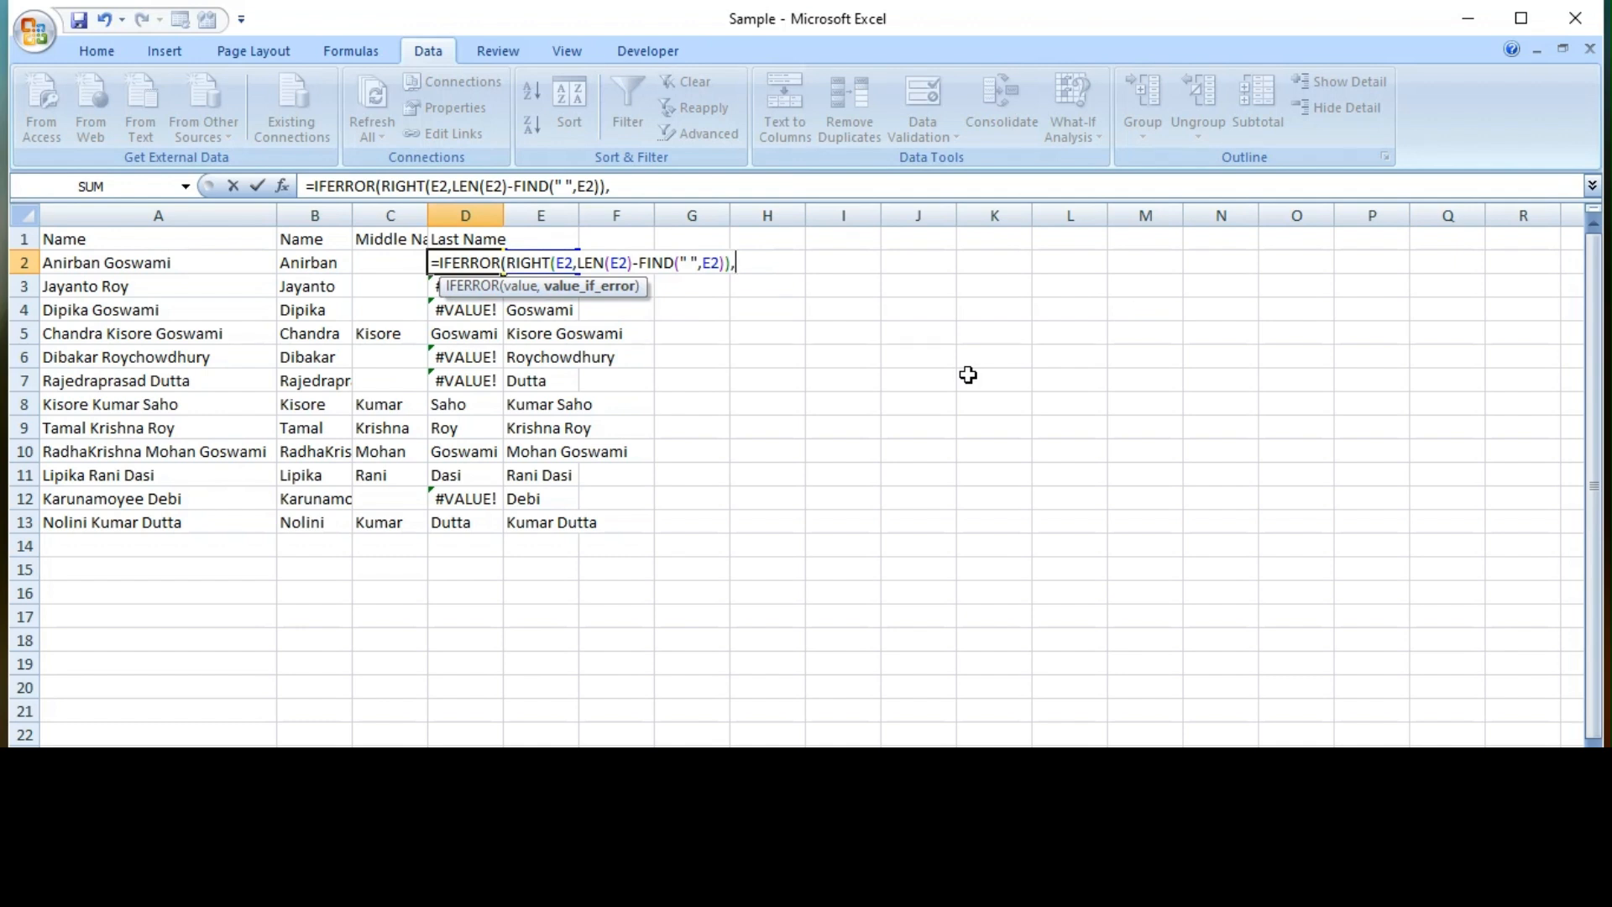
pyautogui.click(534, 239)
pyautogui.press('Down')
pyautogui.press('Return')
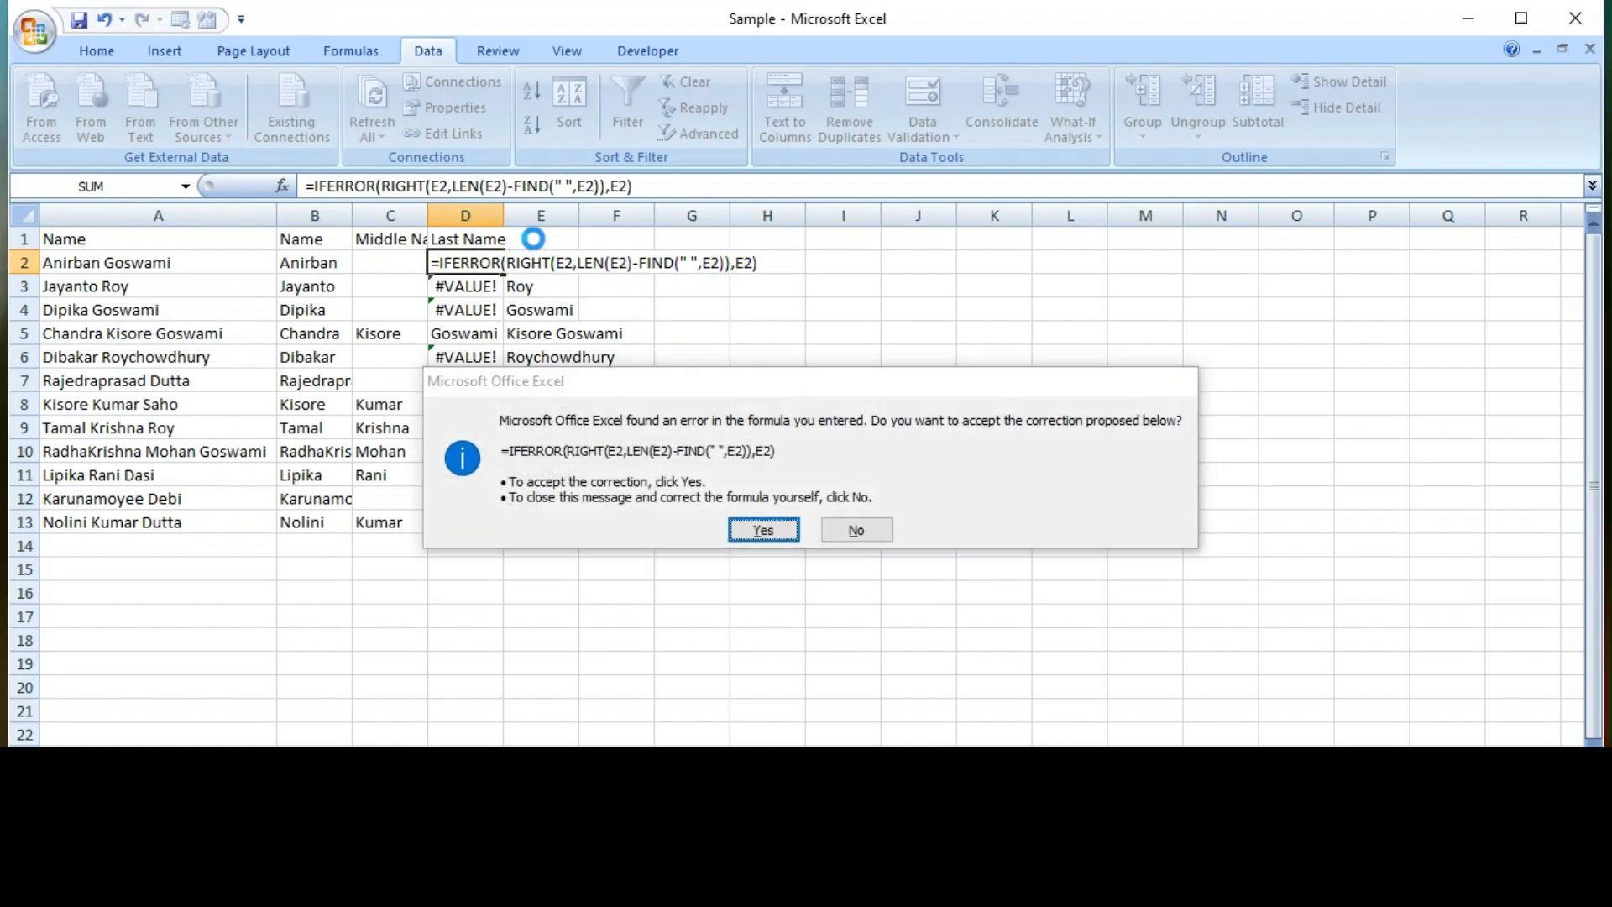
pyautogui.press('Return')
# Step: Fill the IFERROR formula from D2 down through D13
pyautogui.press('Up')
pyautogui.hotkey('ctrl', 'shift', 'Down')
pyautogui.hotkey('ctrl', 'd')
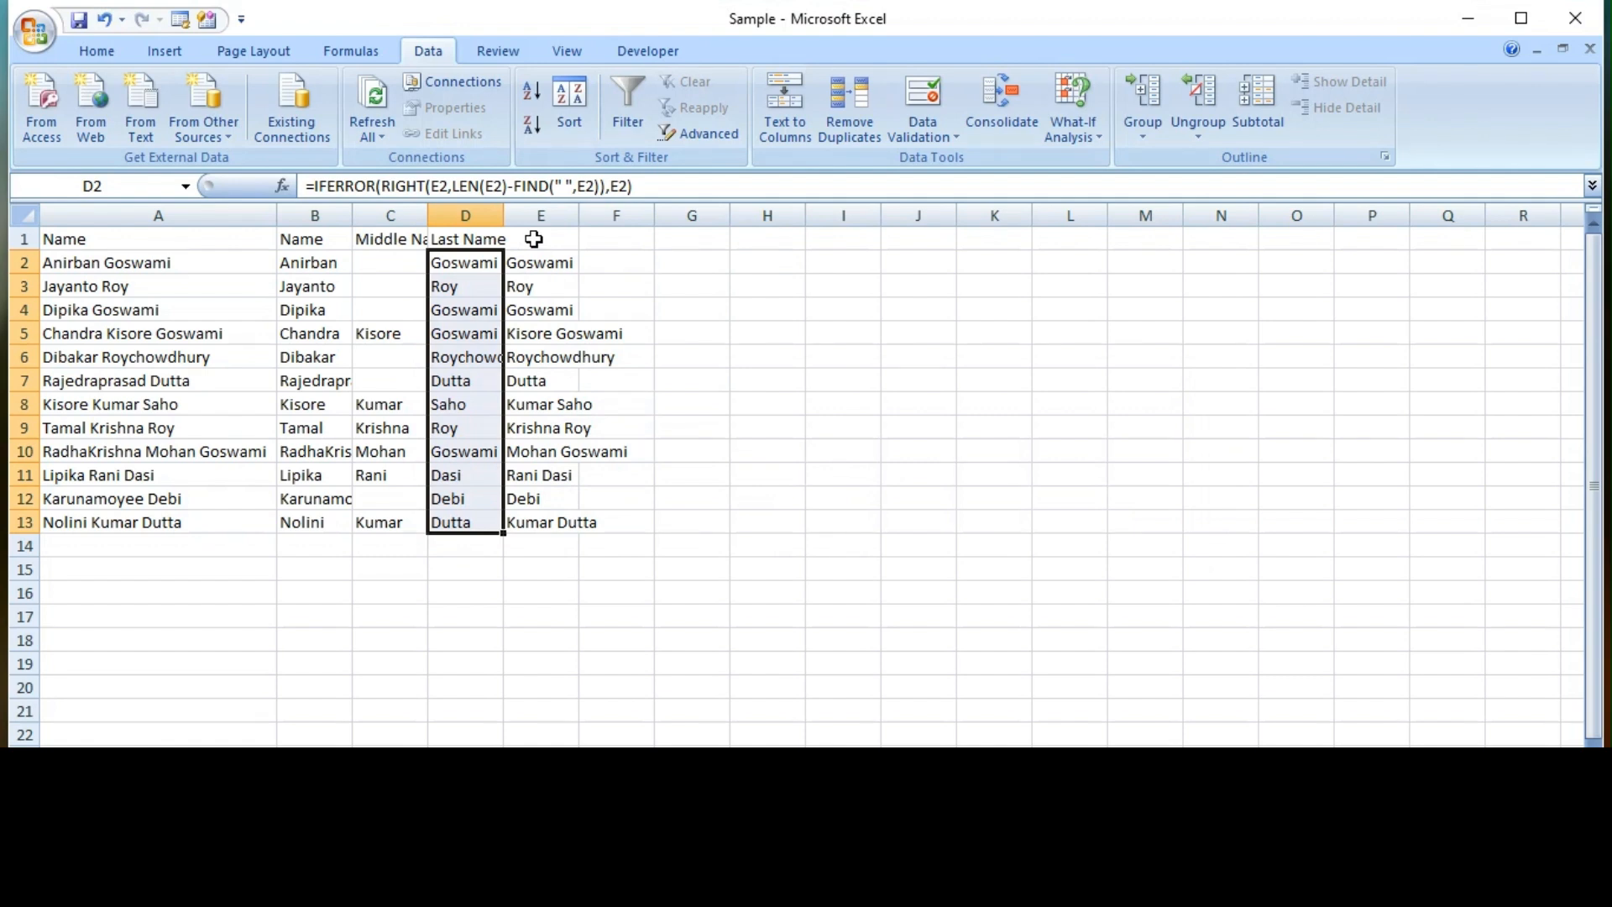
# Step: Examine the formulas in C2, D2 and E2 and how they reference the helper column E
pyautogui.press('Left')
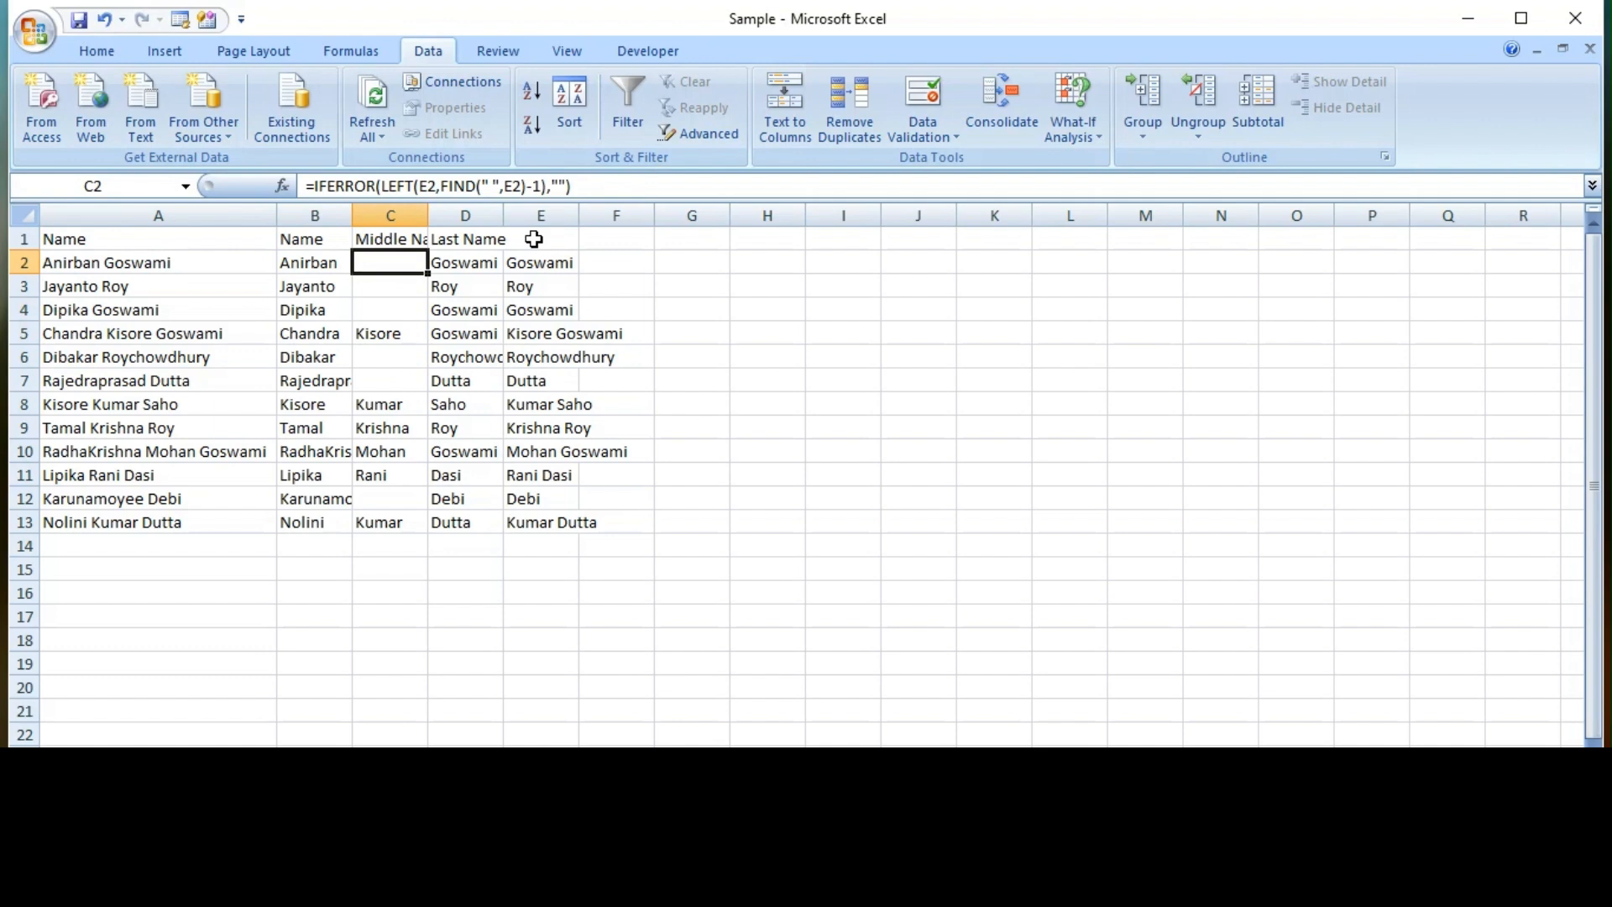
pyautogui.press('Right')
pyautogui.press('Right')
pyautogui.press('Right')
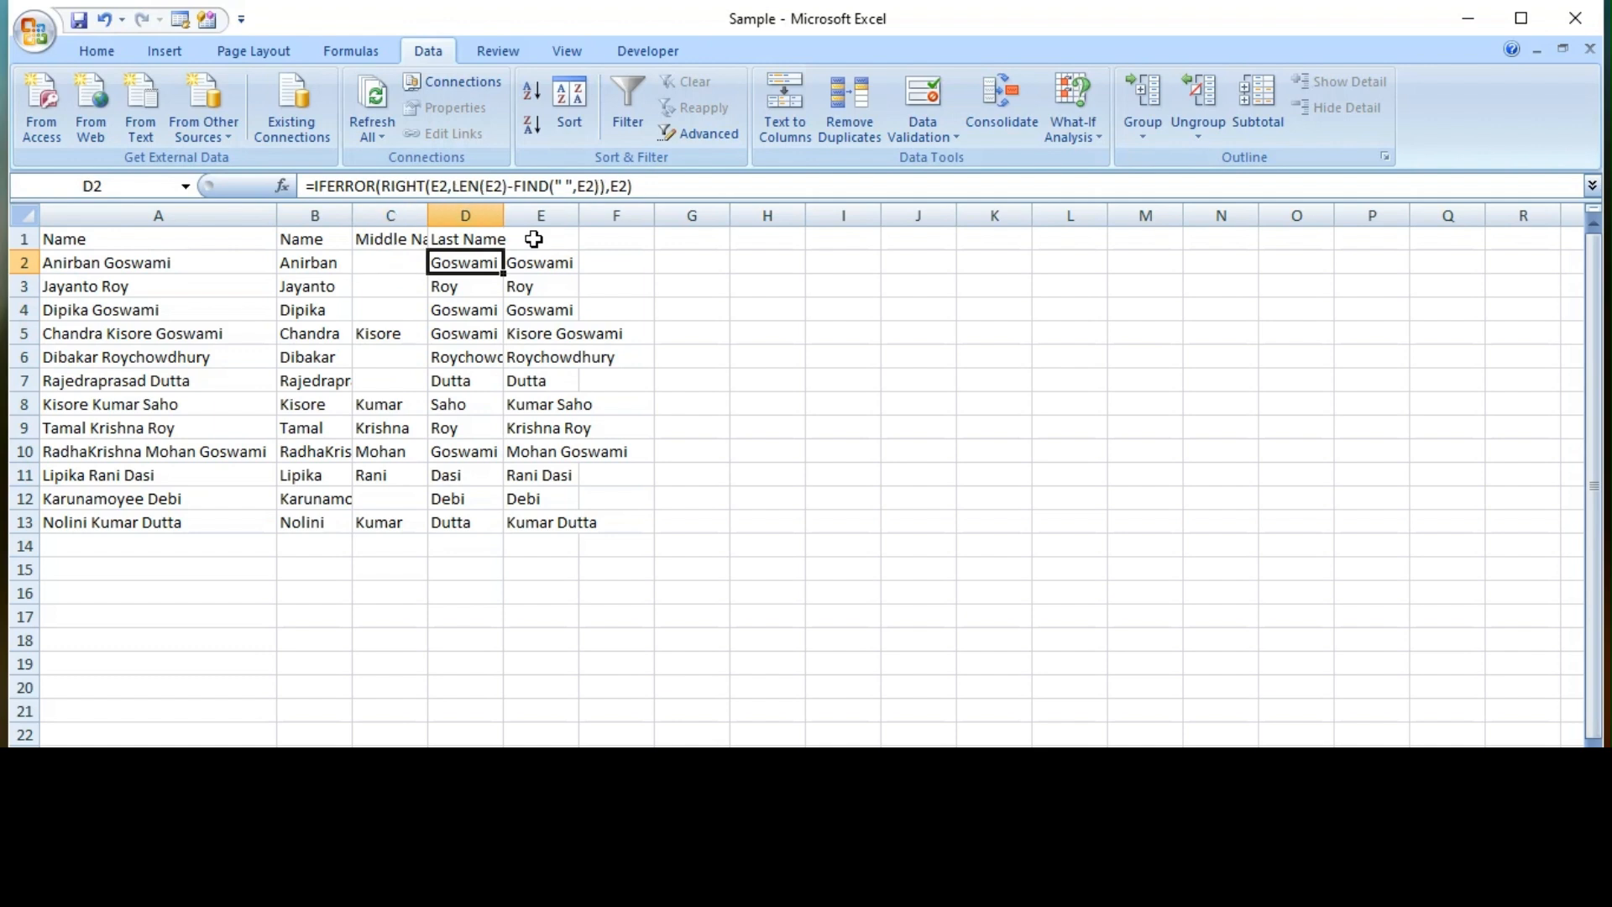
pyautogui.press('Left')
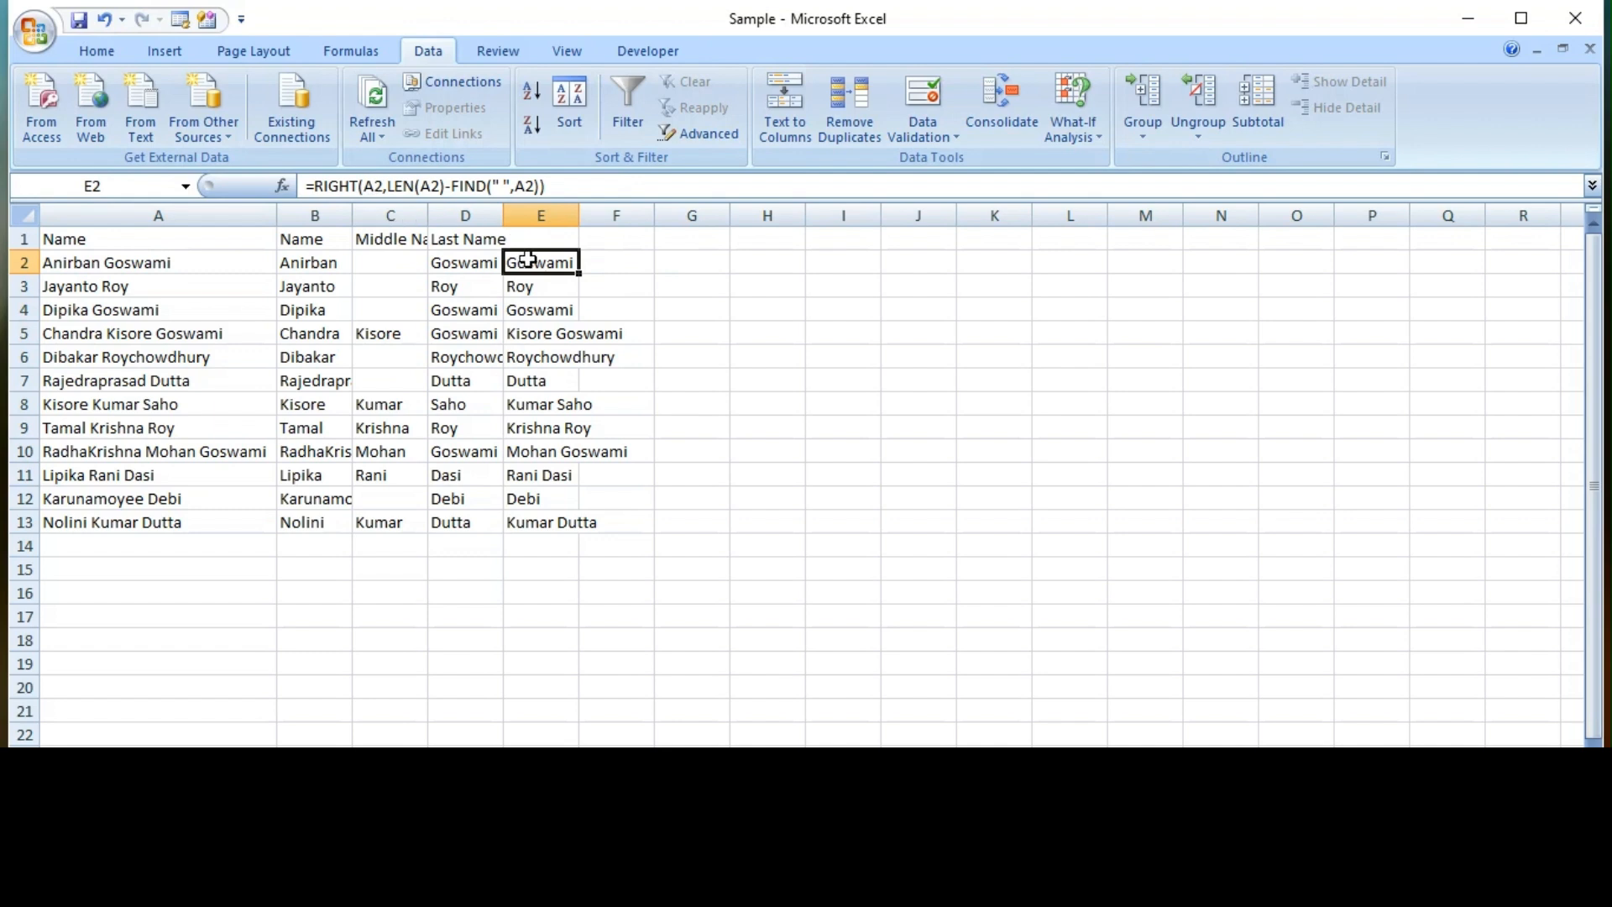
pyautogui.press('Left')
pyautogui.press('Left')
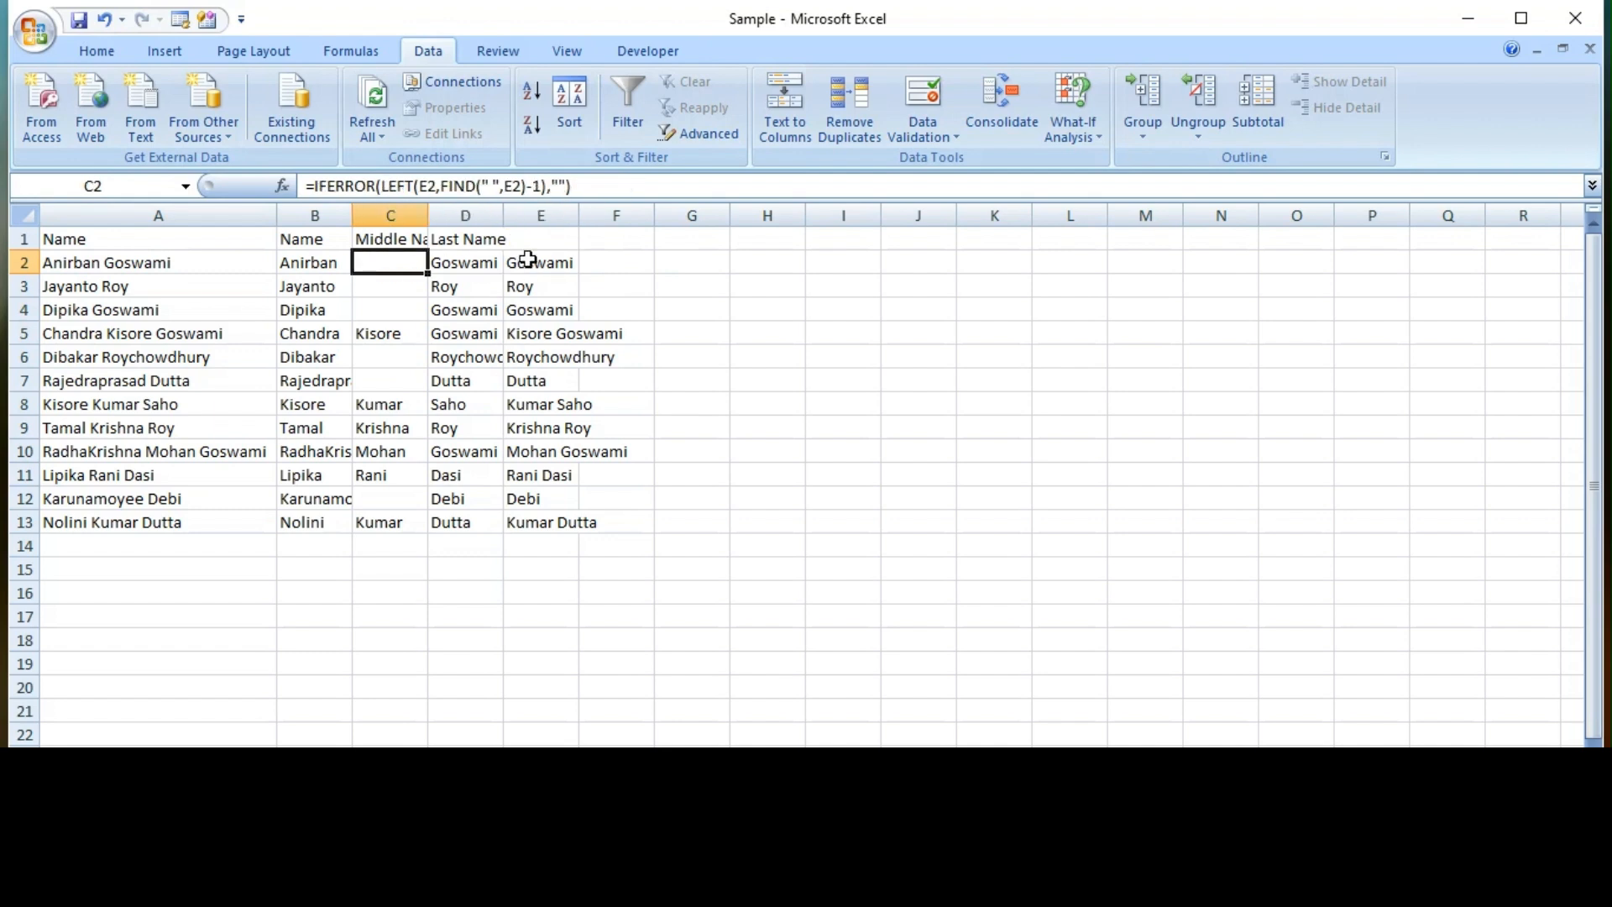
pyautogui.press('Right')
pyautogui.press('Right')
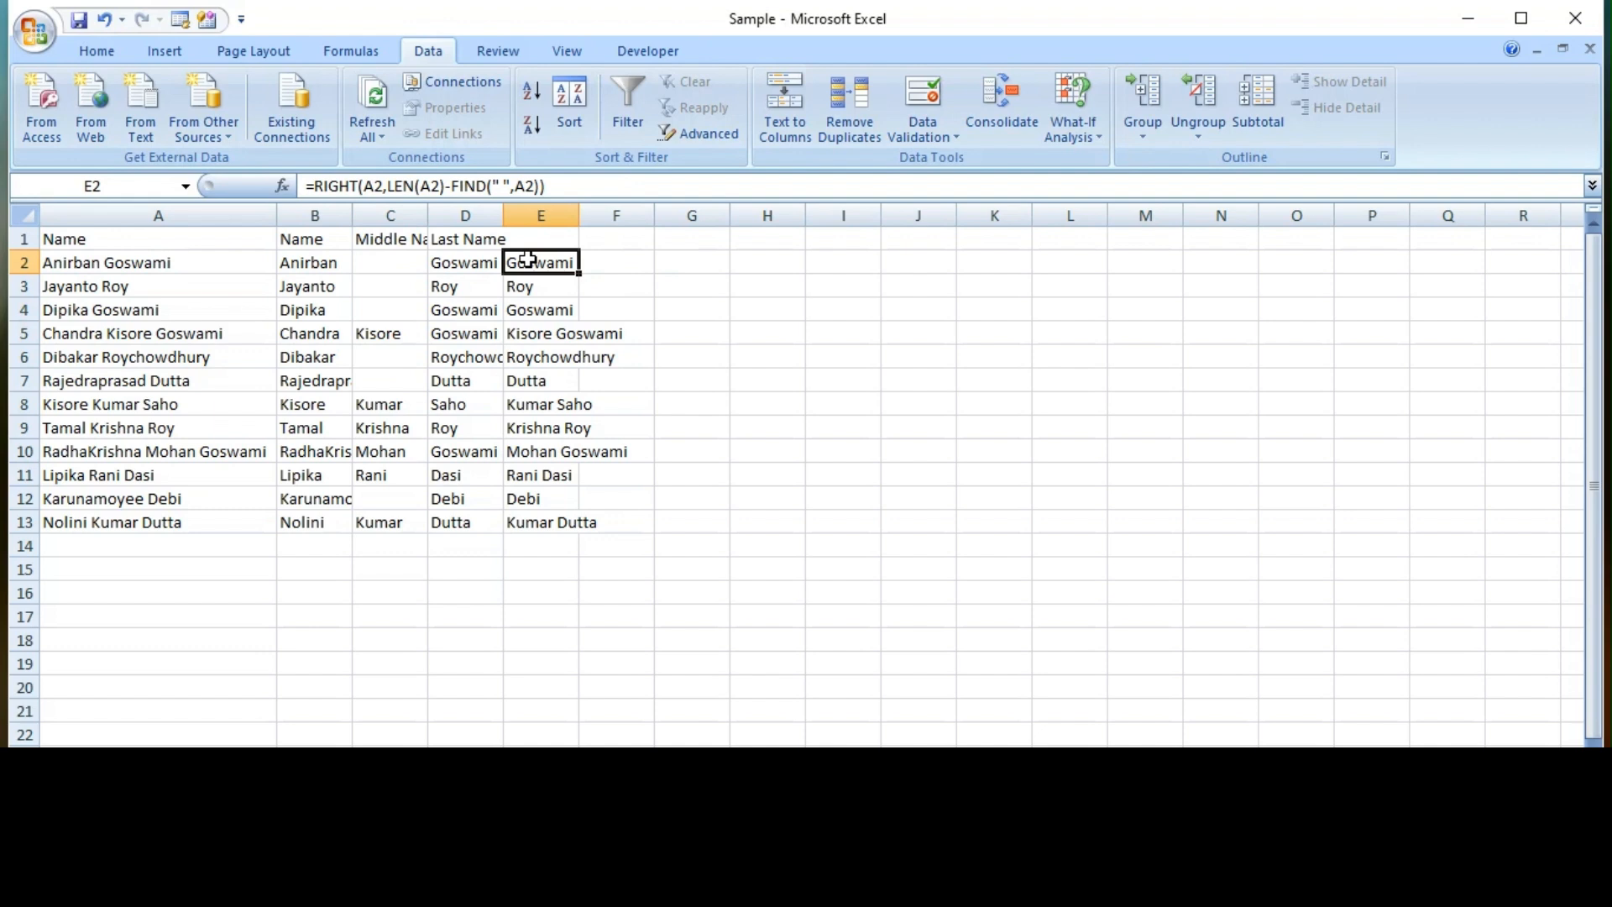
# Step: Copy the formula text RIGHT(A2,LEN(A2)-FIND(" ",A2)) from E2 without the equals sign, leaving the cell unedited
pyautogui.doubleClick(527, 261)
pyautogui.hotkey('shift', 'Left')
pyautogui.hotkey('shift', 'Left')
pyautogui.hotkey('shift', 'Left')
pyautogui.hotkey('shift', 'Left')
pyautogui.hotkey('shift', 'Left')
pyautogui.hotkey('shift', 'Left')
pyautogui.hotkey('shift', 'Left')
pyautogui.hotkey('shift', 'Left')
pyautogui.hotkey('shift', 'Left')
pyautogui.hotkey('shift', 'Left')
pyautogui.hotkey('shift', 'Left')
pyautogui.hotkey('shift', 'Left')
pyautogui.hotkey('shift', 'Left')
pyautogui.hotkey('shift', 'Left')
pyautogui.hotkey('shift', 'Left')
pyautogui.hotkey('shift', 'Left')
pyautogui.hotkey('shift', 'Left')
pyautogui.hotkey('shift', 'Left')
pyautogui.hotkey('shift', 'Left')
pyautogui.hotkey('shift', 'Left')
pyautogui.hotkey('ctrl', 'c')
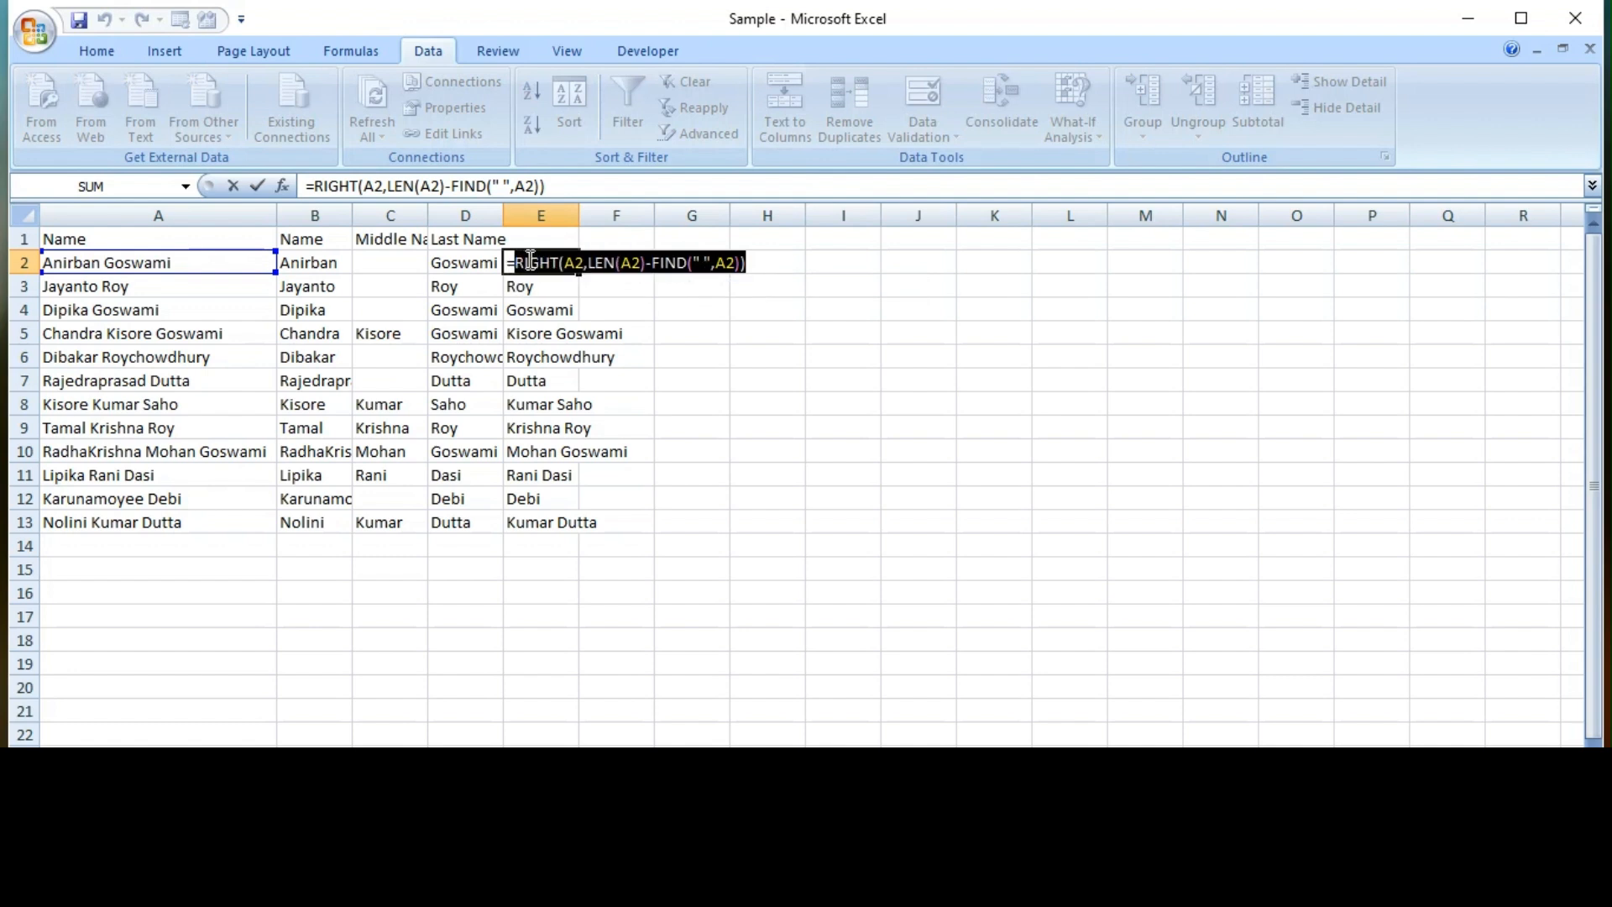
pyautogui.press('Escape')
# Step: In C2, replace the E2 reference in LEFT's text argument with the copied RIGHT(A2,LEN(A2)-FIND(" ",A2))
pyautogui.press('Left')
pyautogui.press('Left')
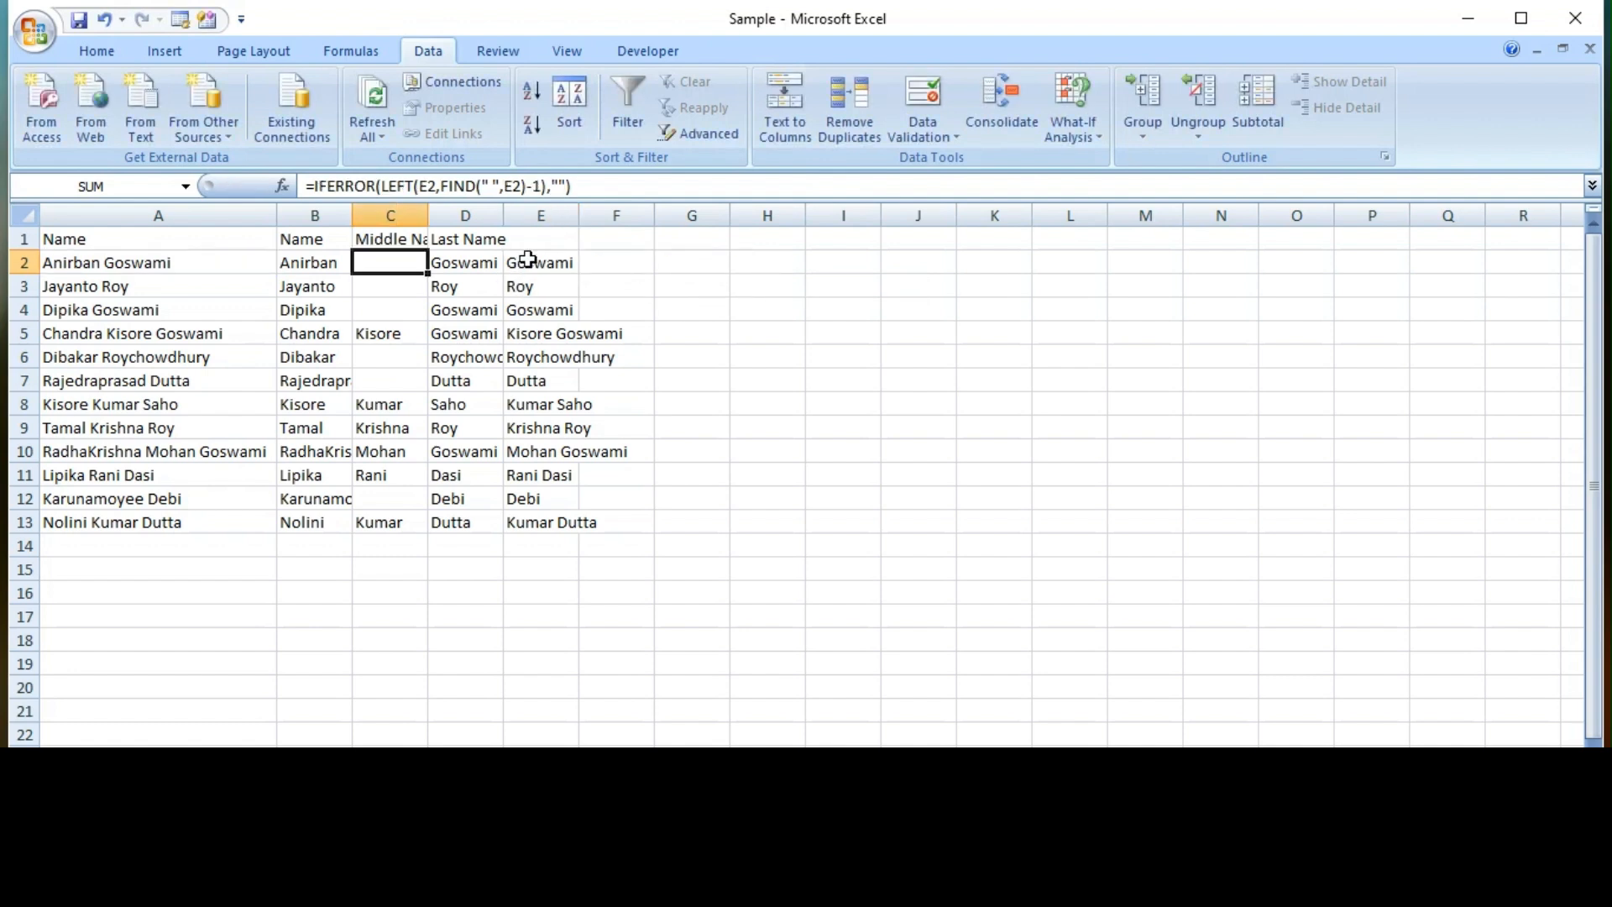
pyautogui.press('F2')
pyautogui.click(530, 263)
pyautogui.press('Left')
pyautogui.press('Left')
pyautogui.press('Left')
pyautogui.press('Left')
pyautogui.press('Left')
pyautogui.press('Left')
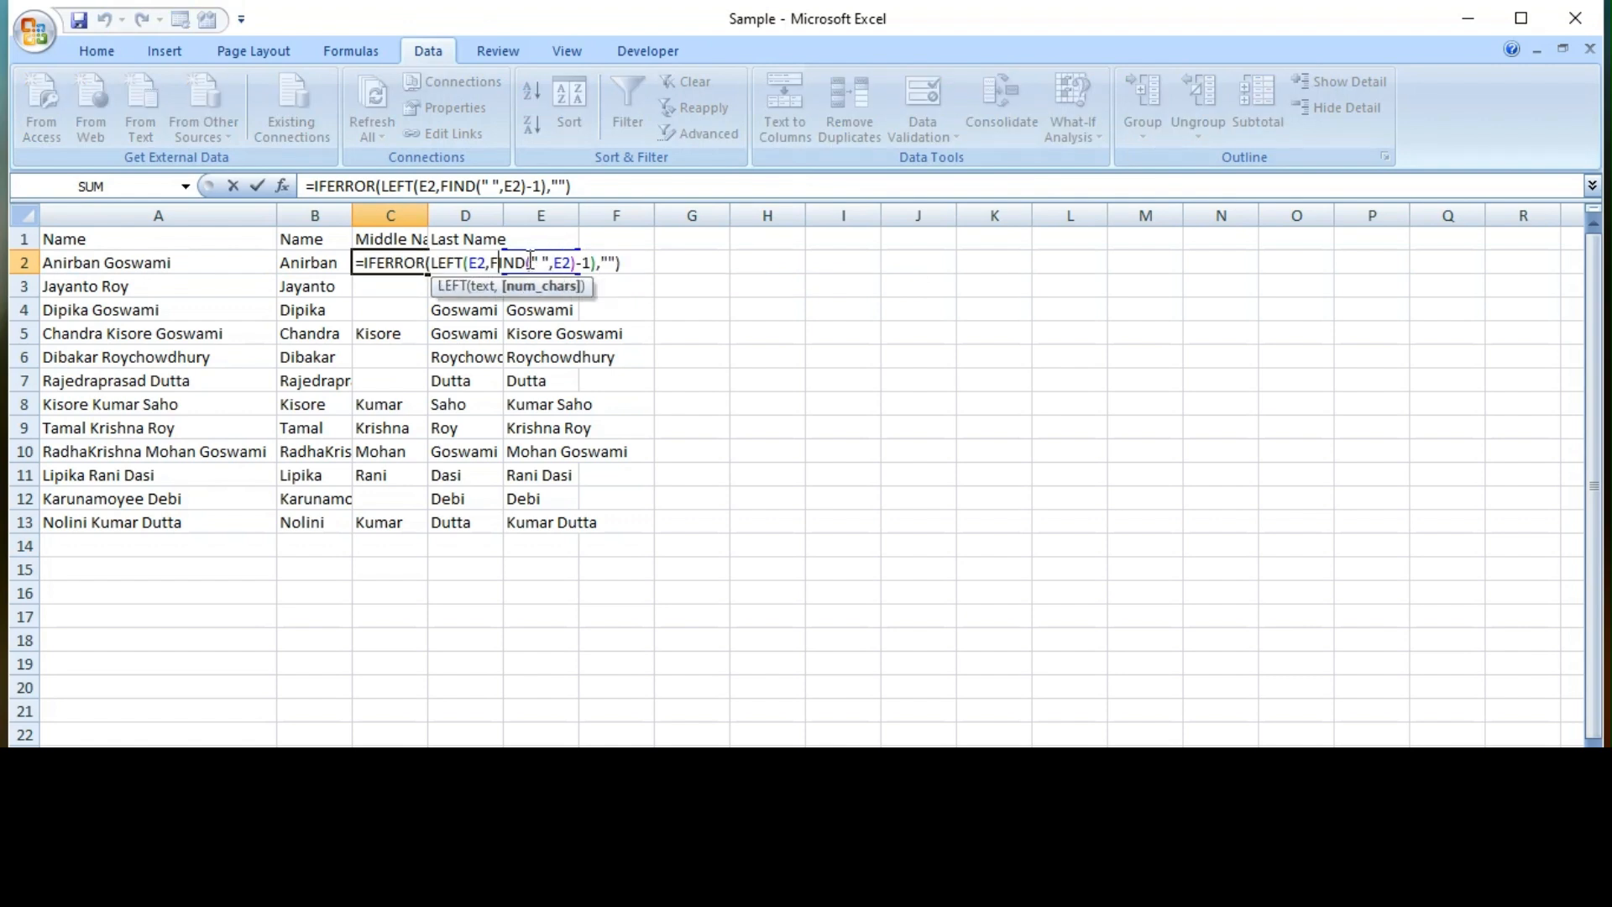
pyautogui.hotkey('shift', 'Left')
pyautogui.hotkey('shift', 'Left')
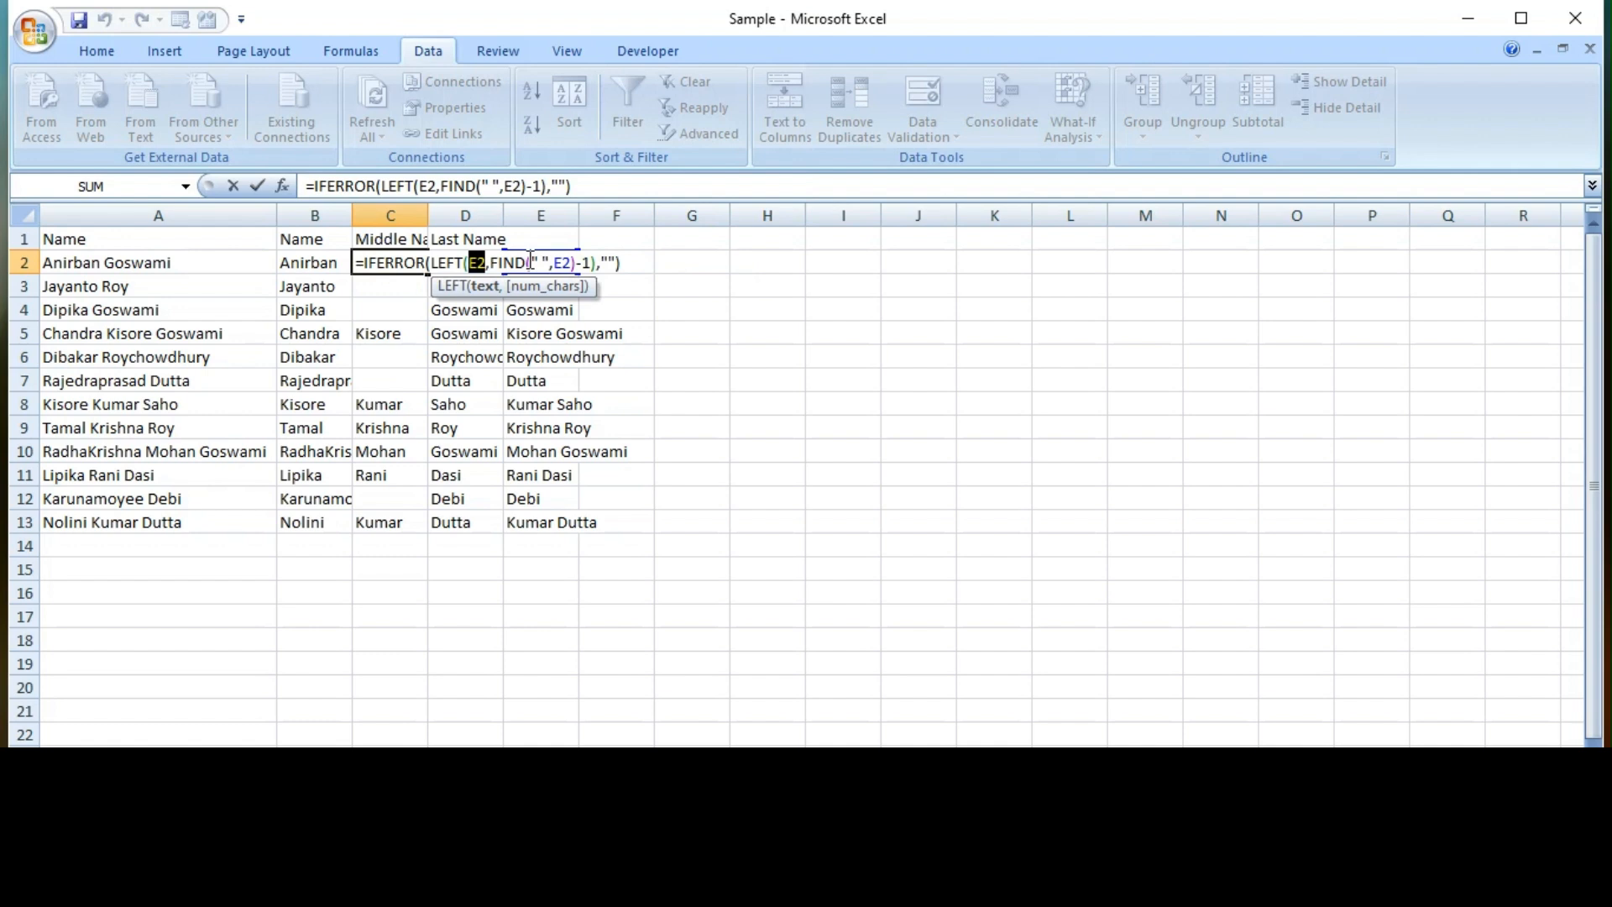
pyautogui.hotkey('ctrl', 'v')
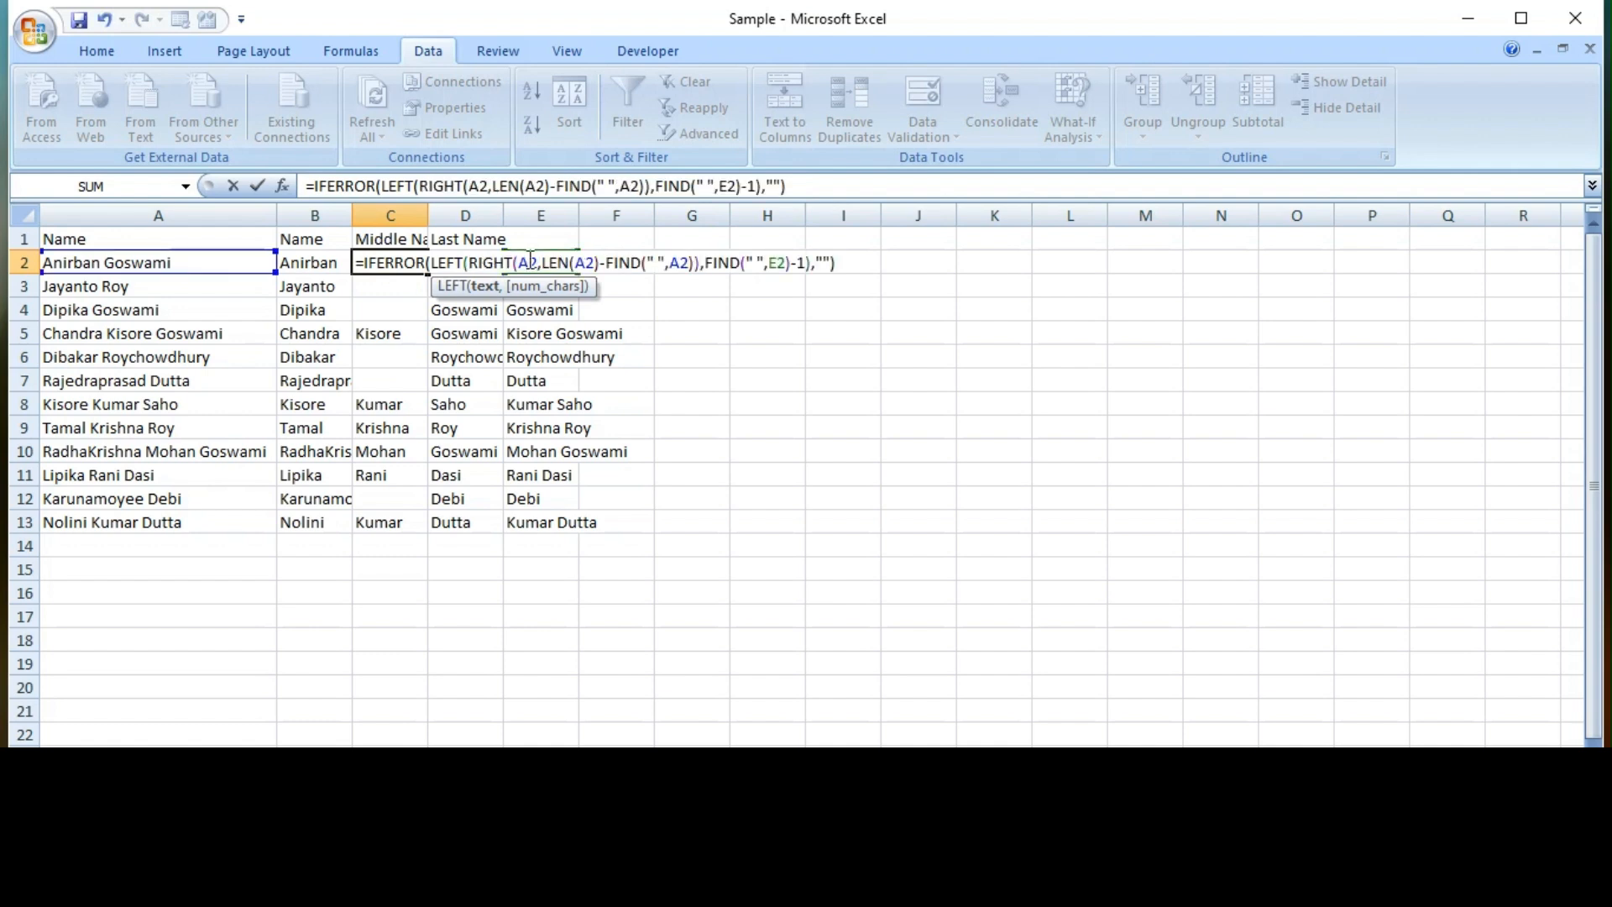
# Step: Replace the E2 reference inside C2's FIND function with RIGHT(A2,LEN(A2)-FIND(" ",A2)) and commit the formula
pyautogui.press('Right')
pyautogui.press('Right')
pyautogui.press('Right')
pyautogui.press('Right')
pyautogui.press('Right')
pyautogui.press('Right')
pyautogui.press('Right')
pyautogui.press('Right')
pyautogui.press('Right')
pyautogui.press('Right')
pyautogui.press('Right')
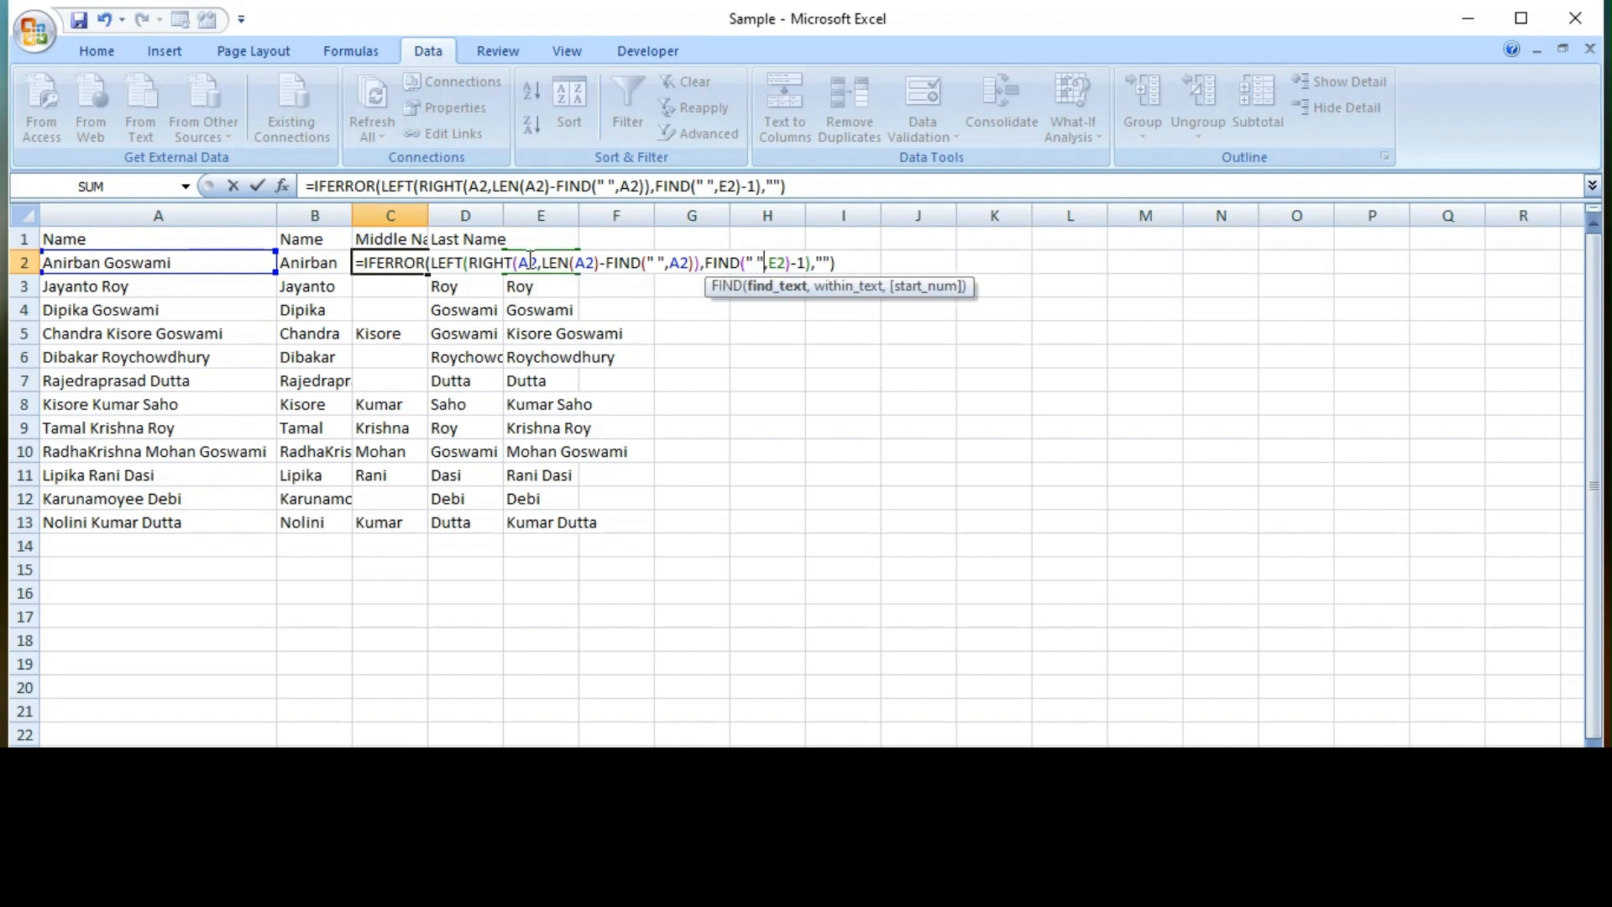
pyautogui.press('Right')
pyautogui.hotkey('shift', 'Left')
pyautogui.hotkey('shift', 'Left')
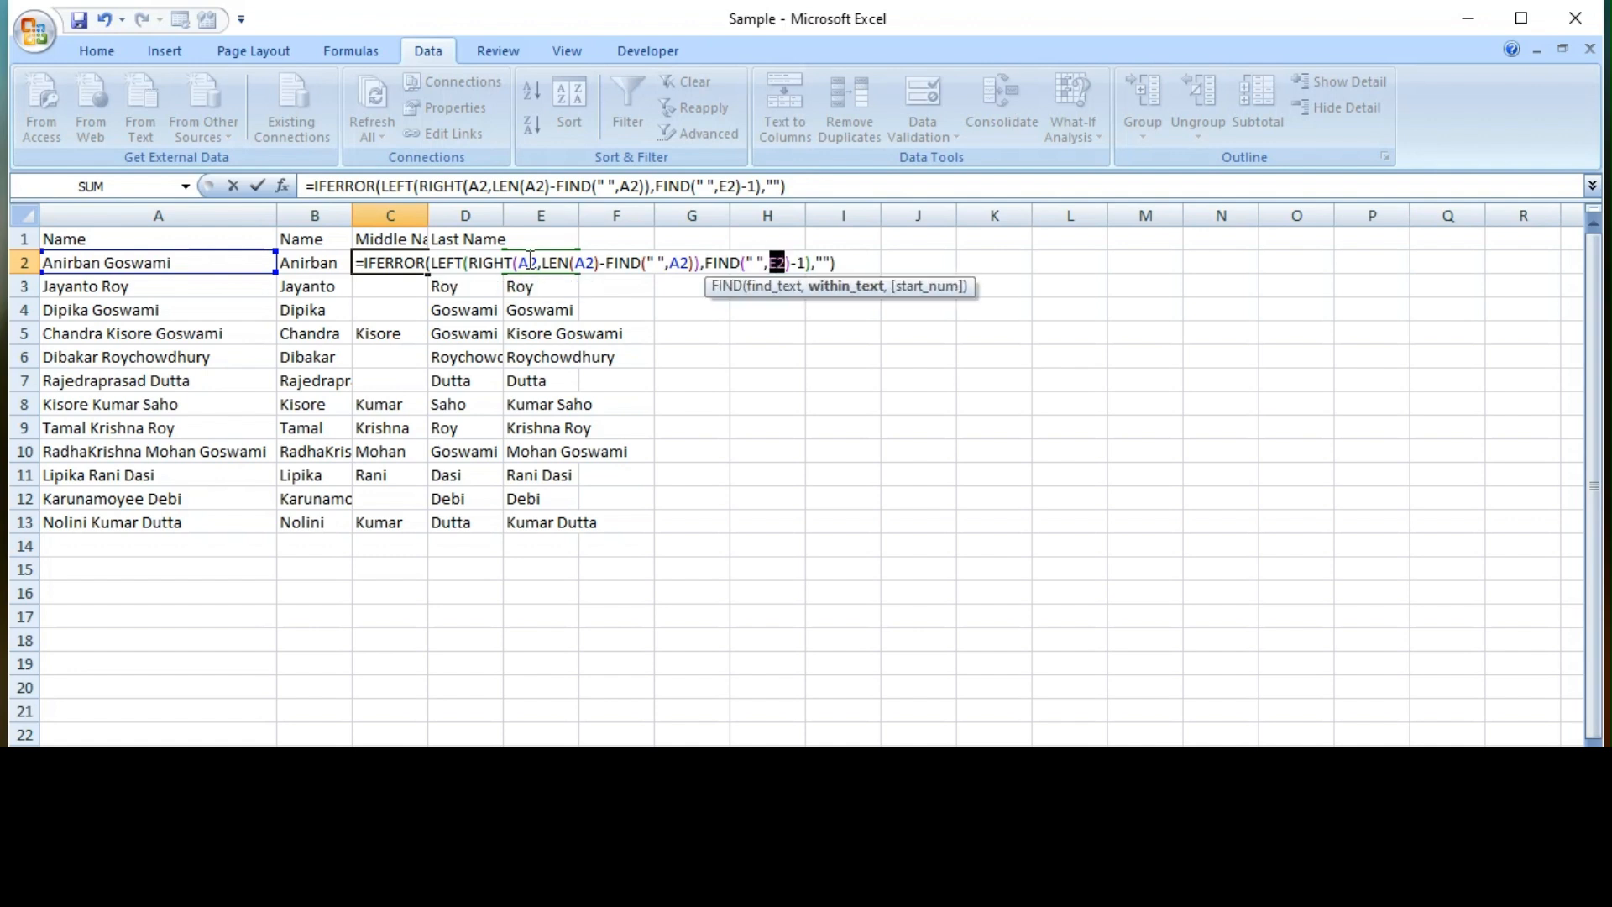
pyautogui.hotkey('ctrl', 'v')
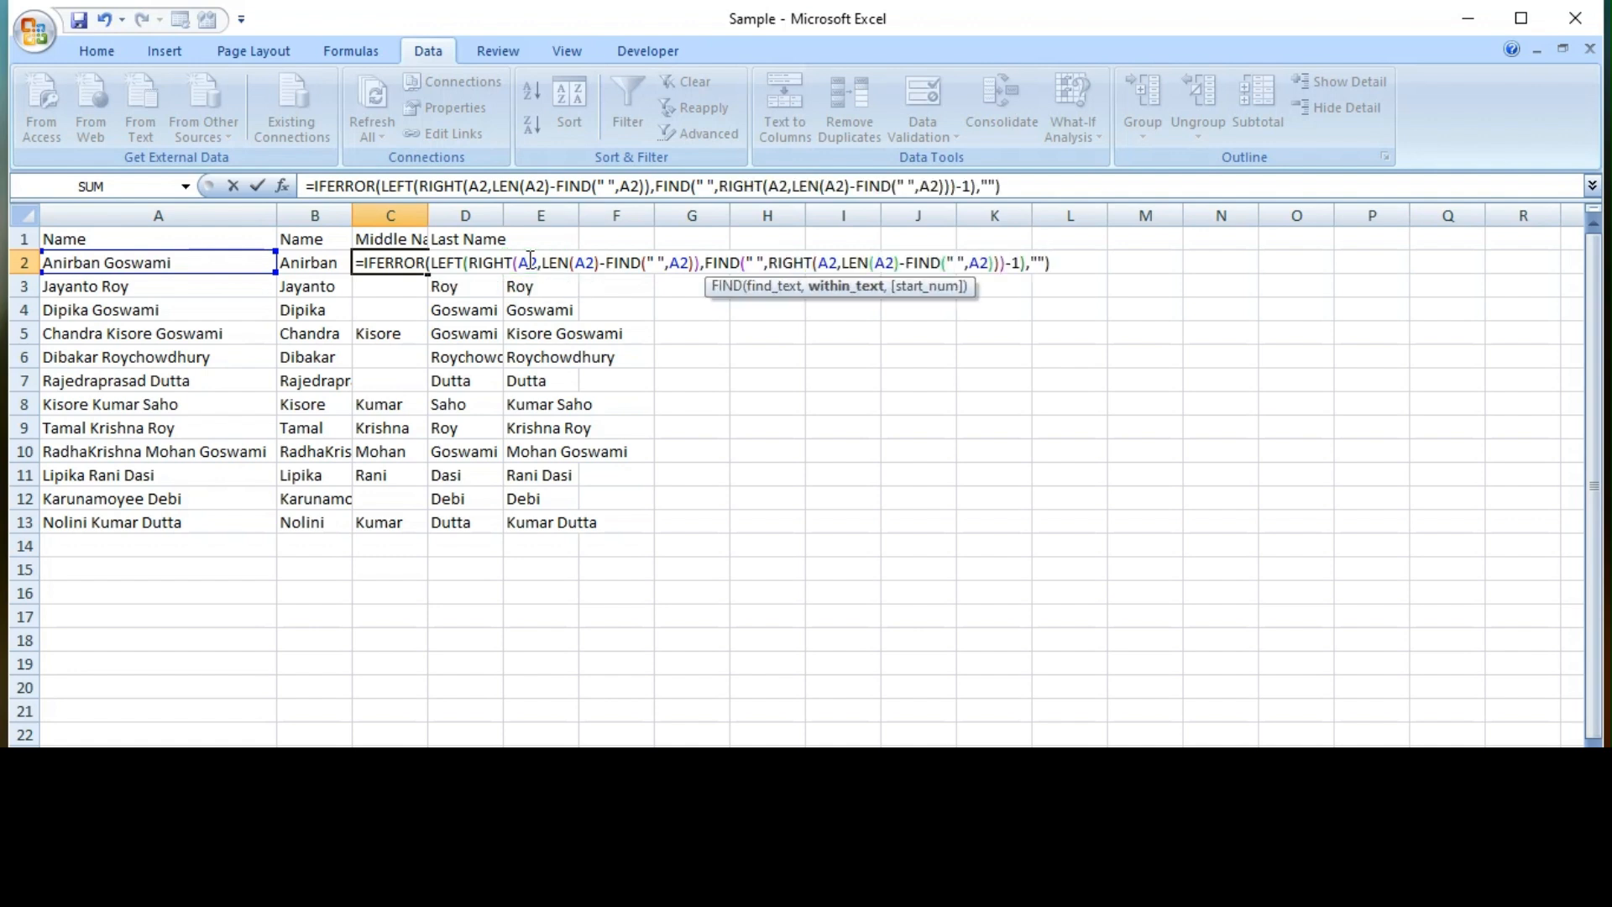
pyautogui.press('Return')
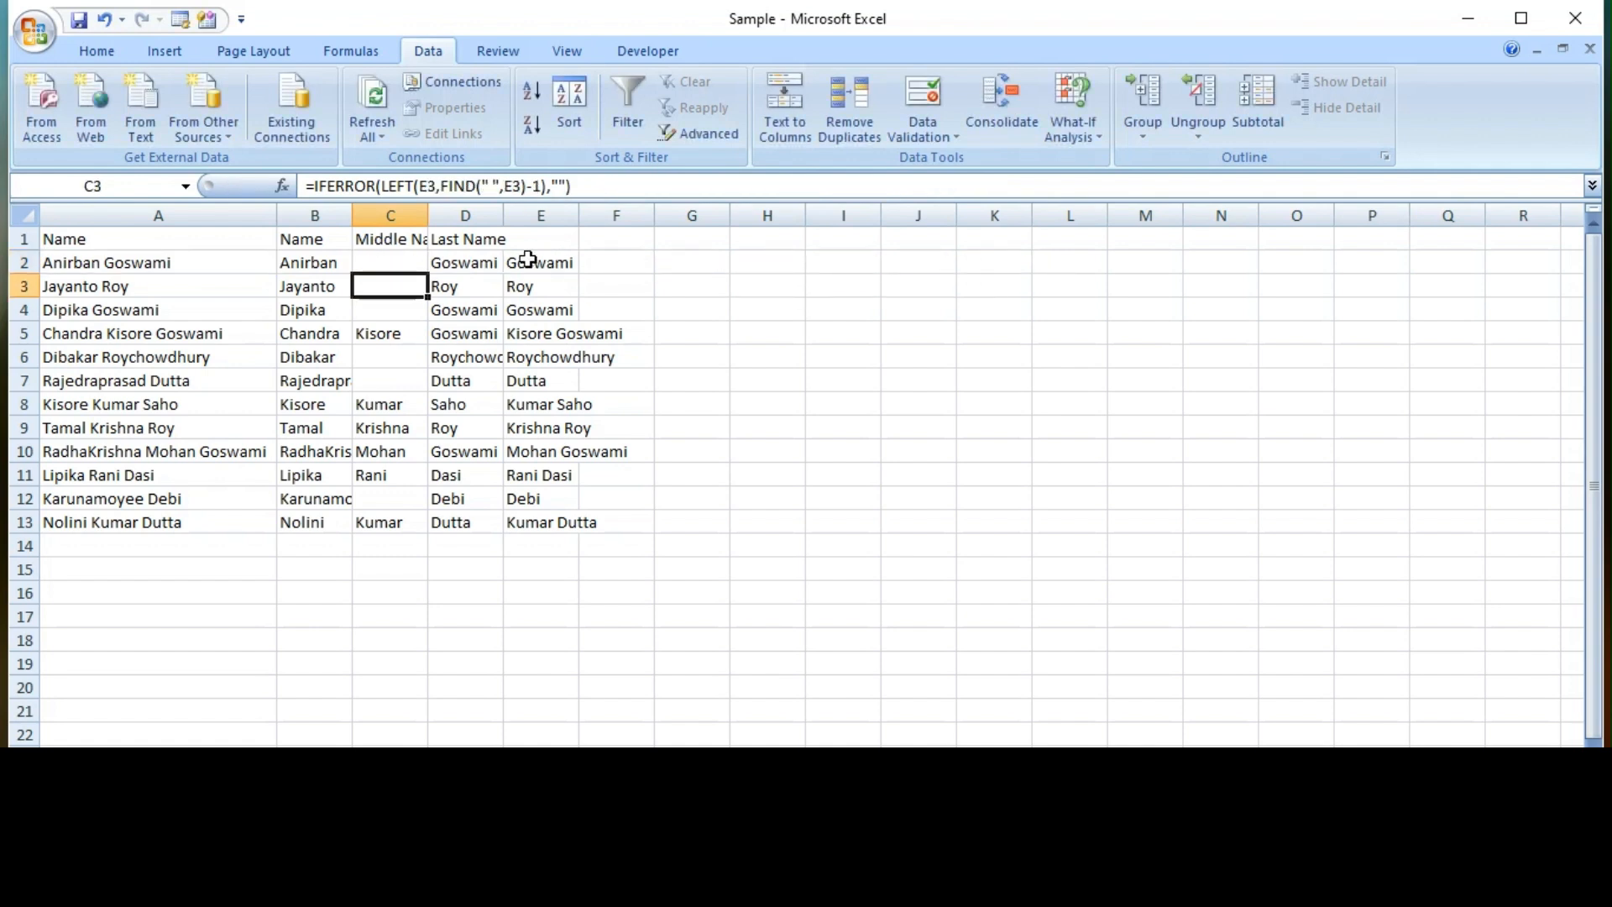
# Step: Fill the nested middle-name formula from C2 down through C13
pyautogui.press('Up')
pyautogui.hotkey('ctrl', 'shift', 'Down')
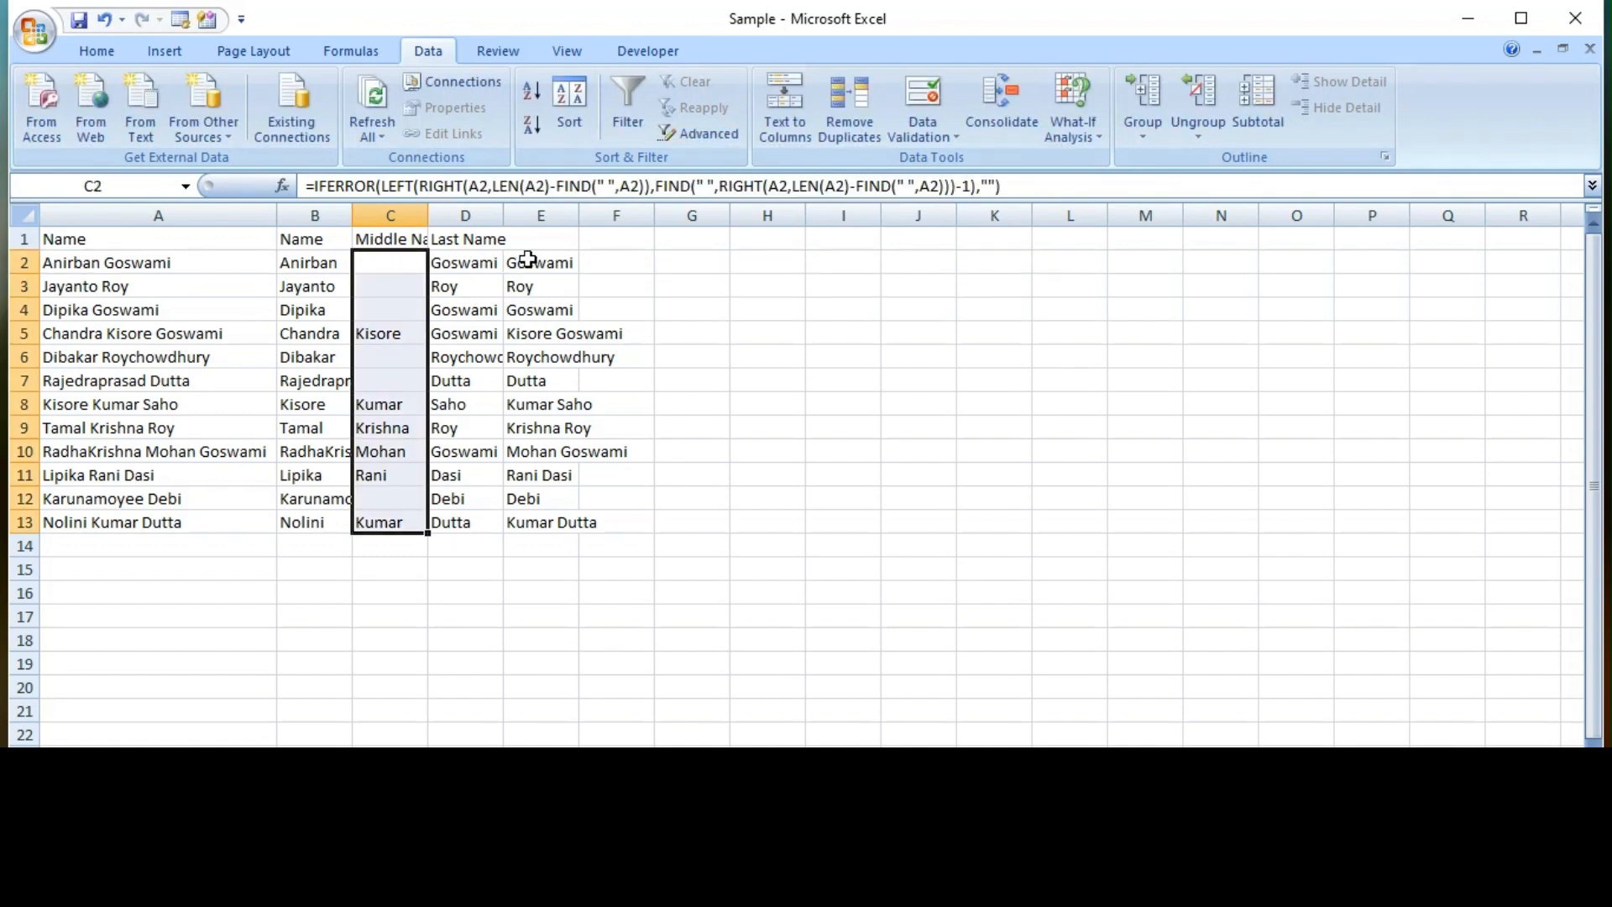
pyautogui.press('Up')
pyautogui.press('Down')
# Step: In D2, replace the E2 references in RIGHT's text argument and in LEN with RIGHT(A2,LEN(A2)-FIND(" ",A2))
pyautogui.press('Right')
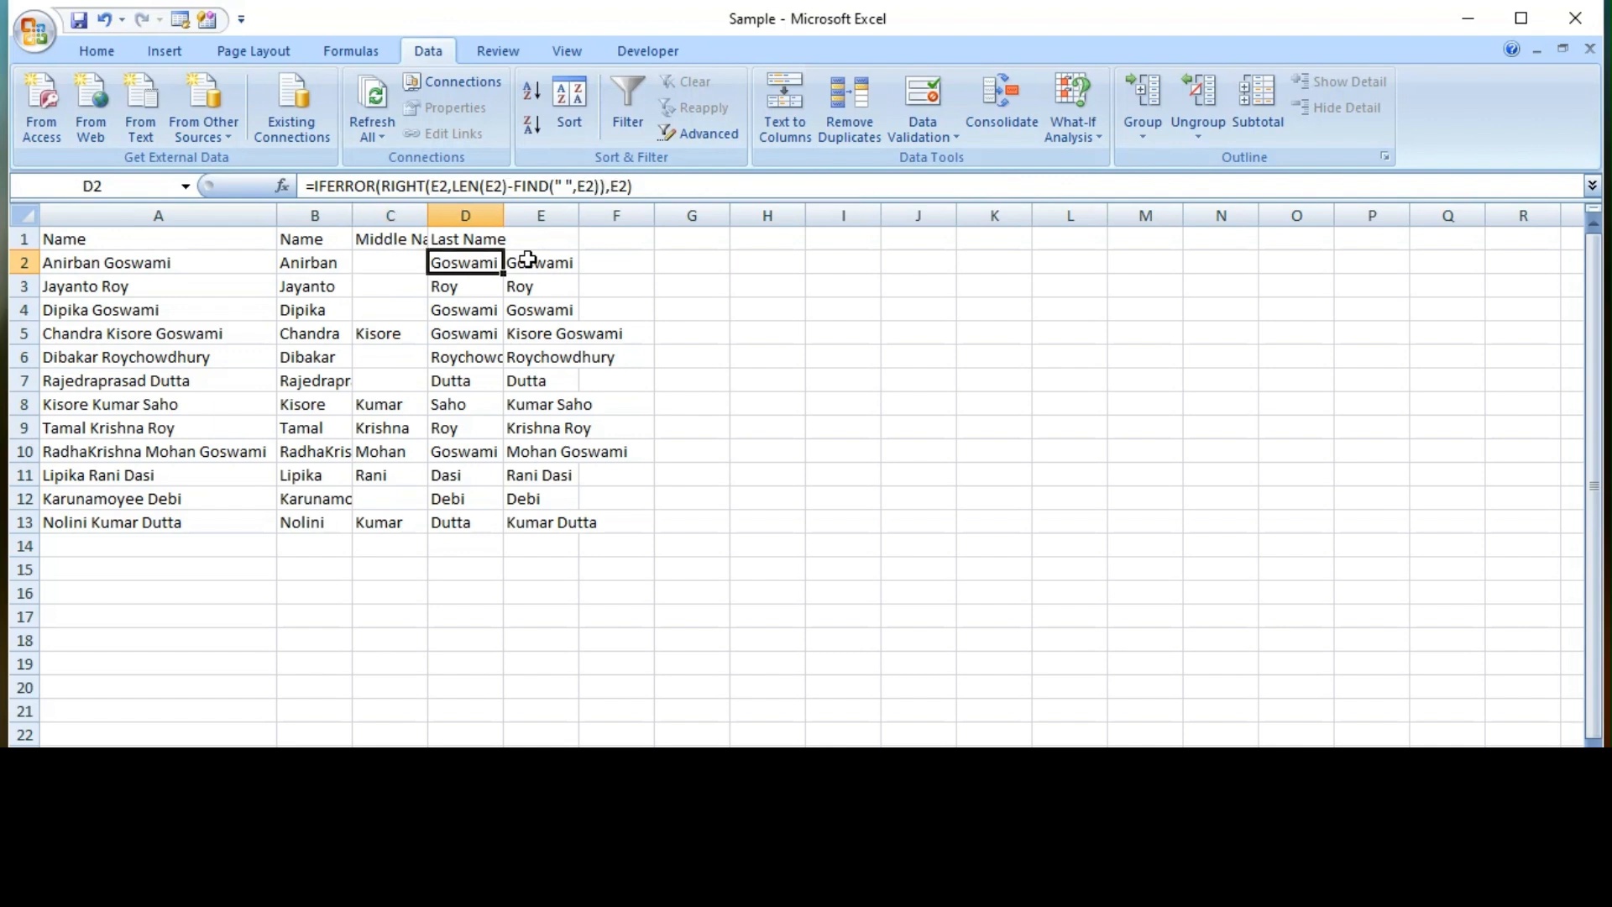
pyautogui.press('F2')
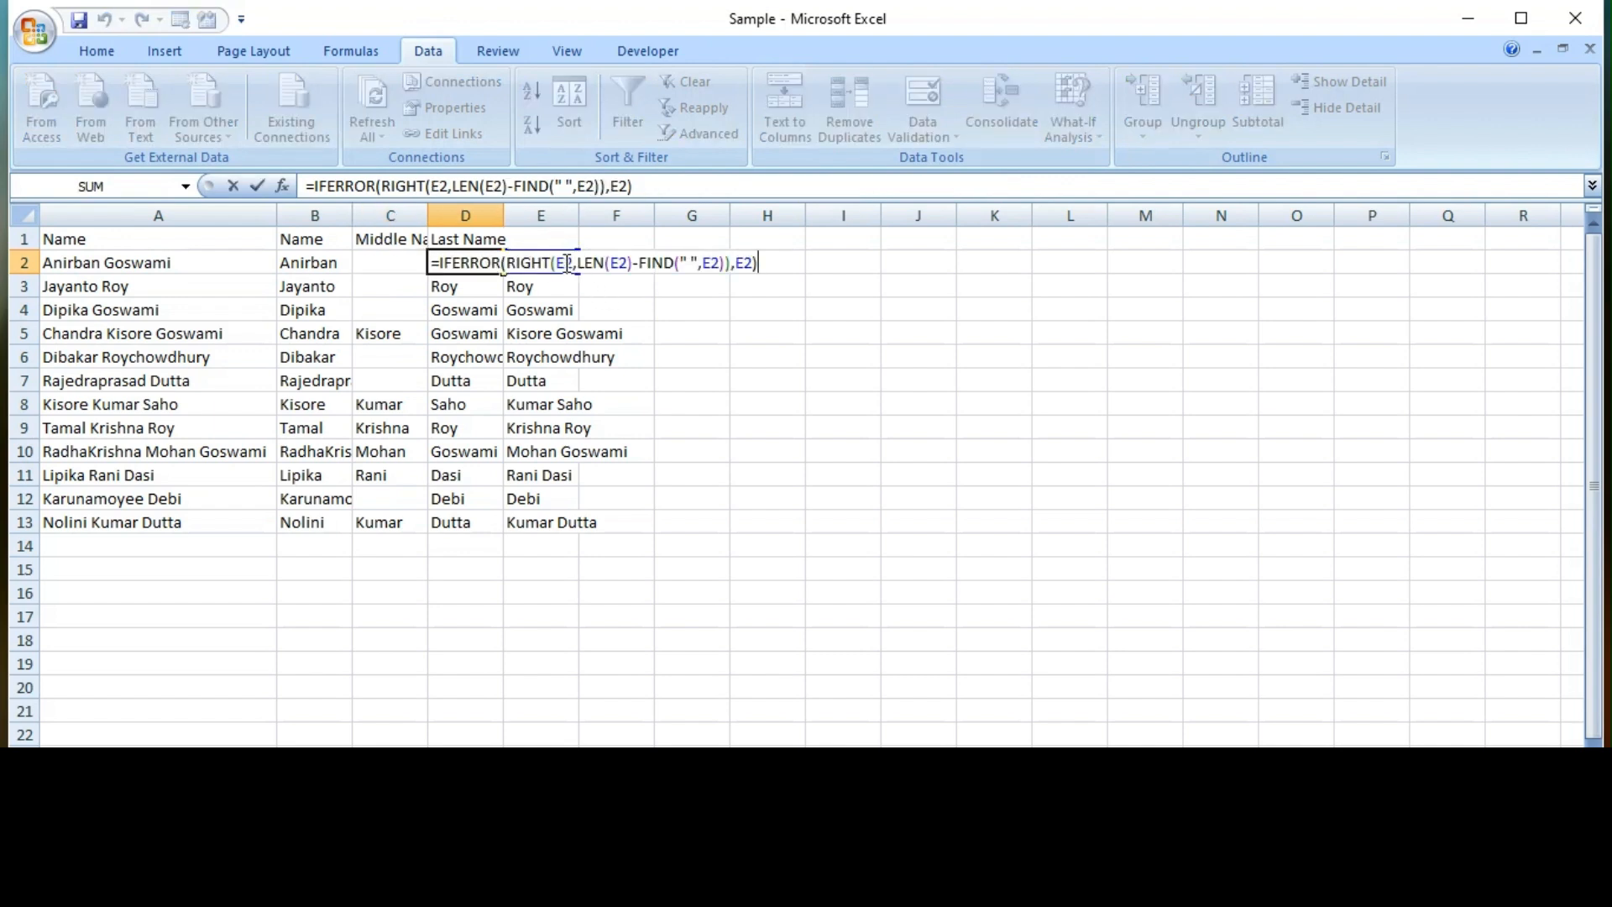
pyautogui.click(562, 262)
pyautogui.doubleClick(563, 262)
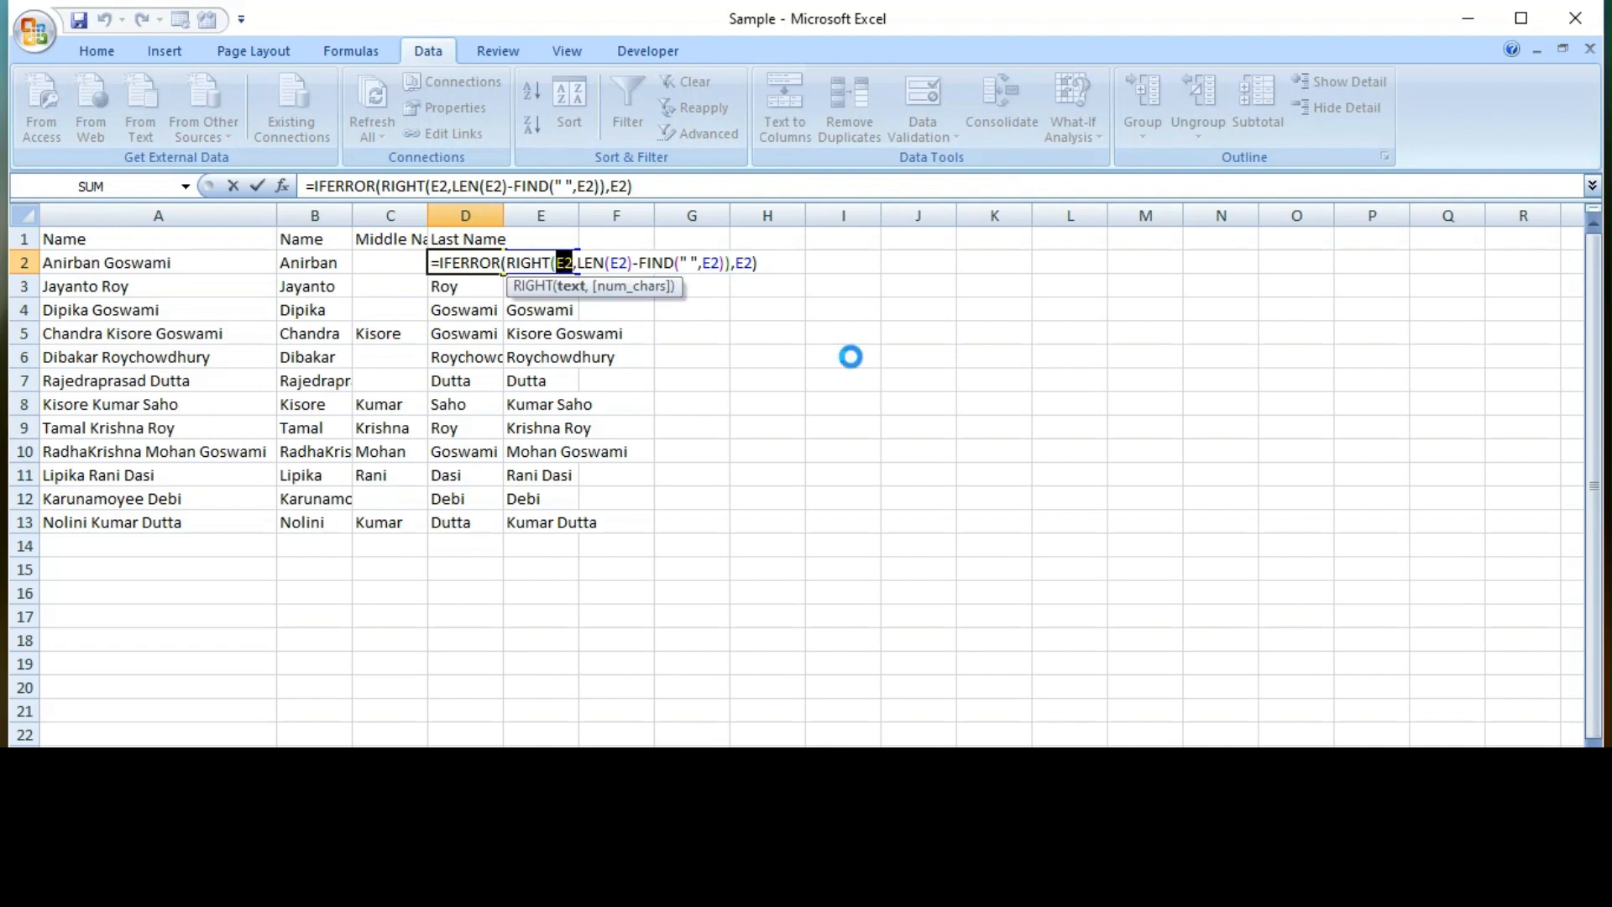
pyautogui.hotkey('ctrl', 'v')
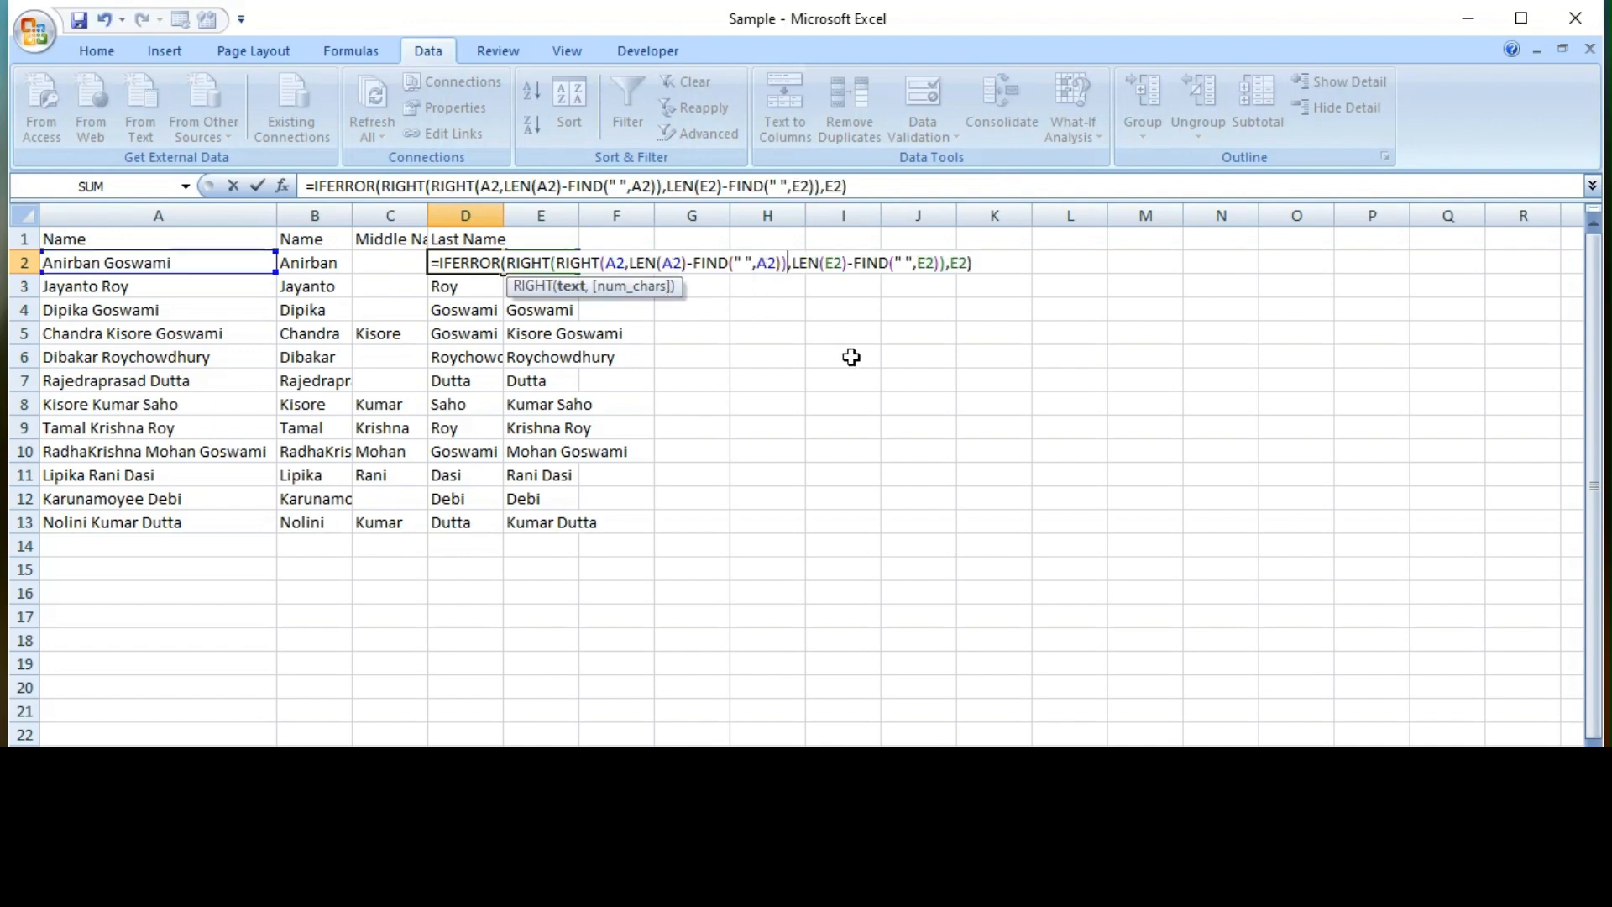
pyautogui.doubleClick(834, 262)
pyautogui.hotkey('ctrl', 'v')
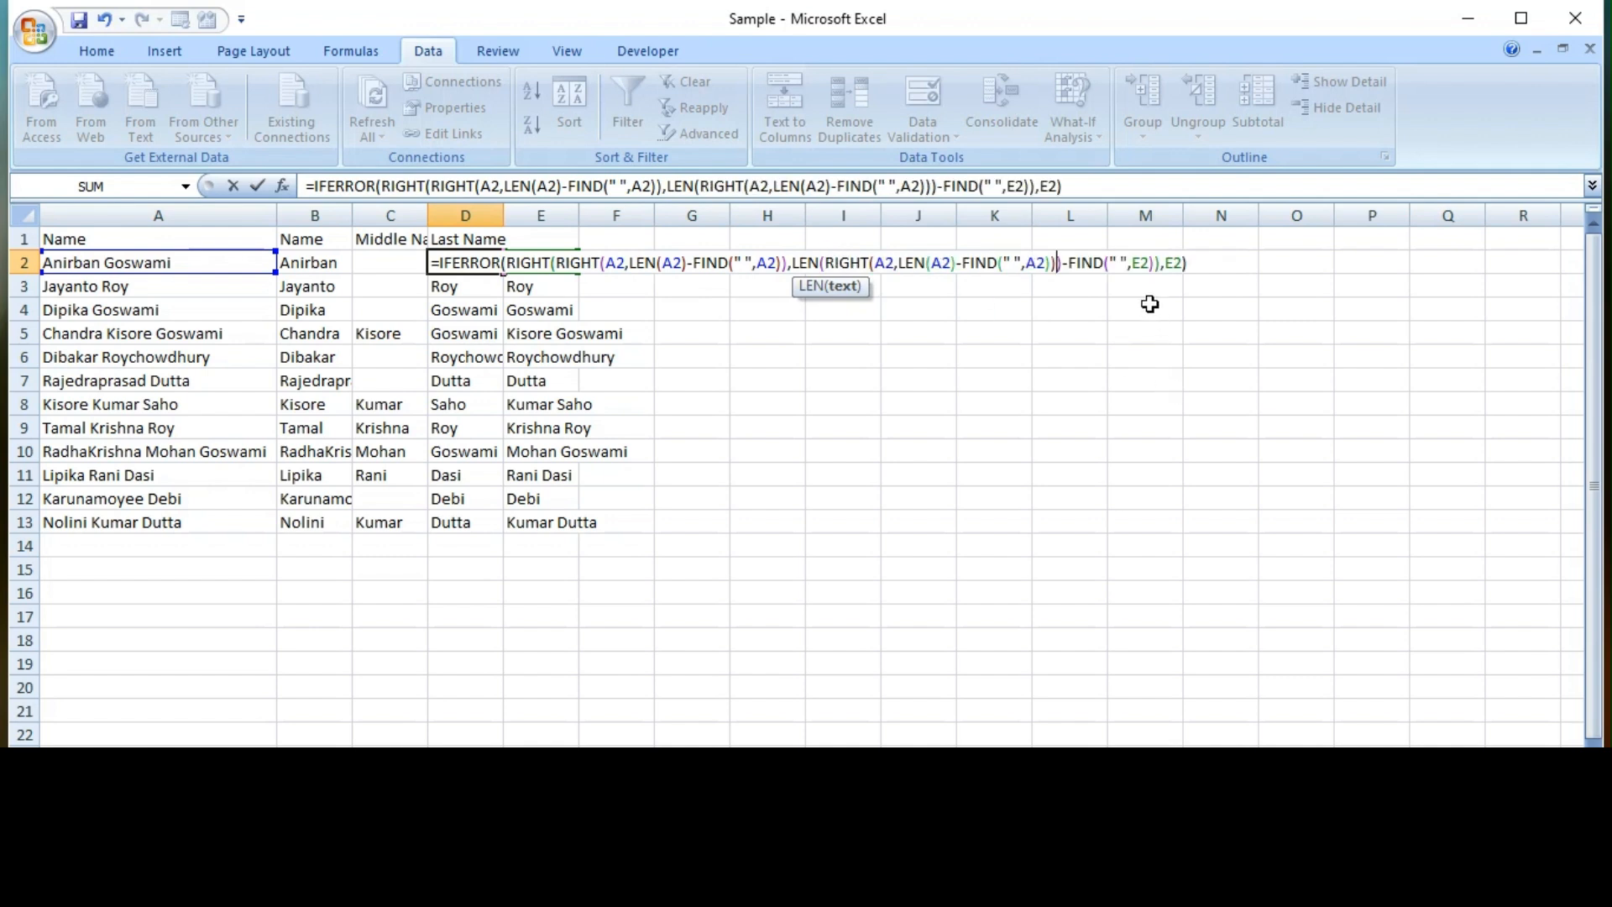
# Step: Replace E2 in D2's FIND function and IFERROR error value with RIGHT(A2,LEN(A2)-FIND(" ",A2)), and commit the formula
pyautogui.doubleClick(1141, 262)
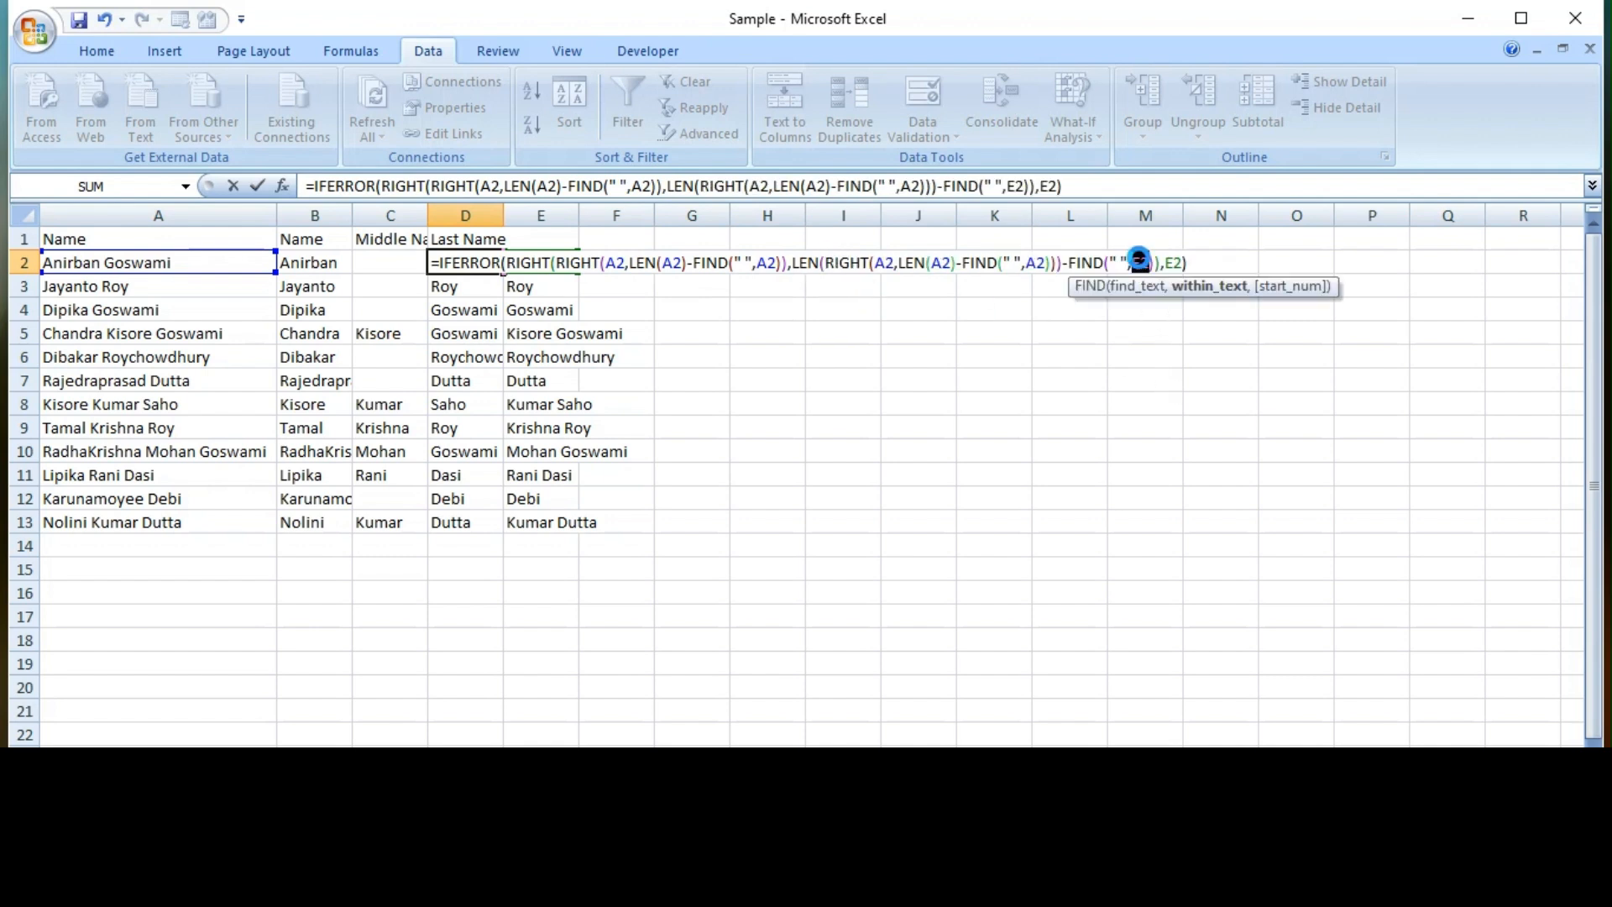
pyautogui.hotkey('ctrl', 'v')
pyautogui.doubleClick(1390, 262)
pyautogui.hotkey('ctrl', 'v')
pyautogui.press('Return')
pyautogui.press('Up')
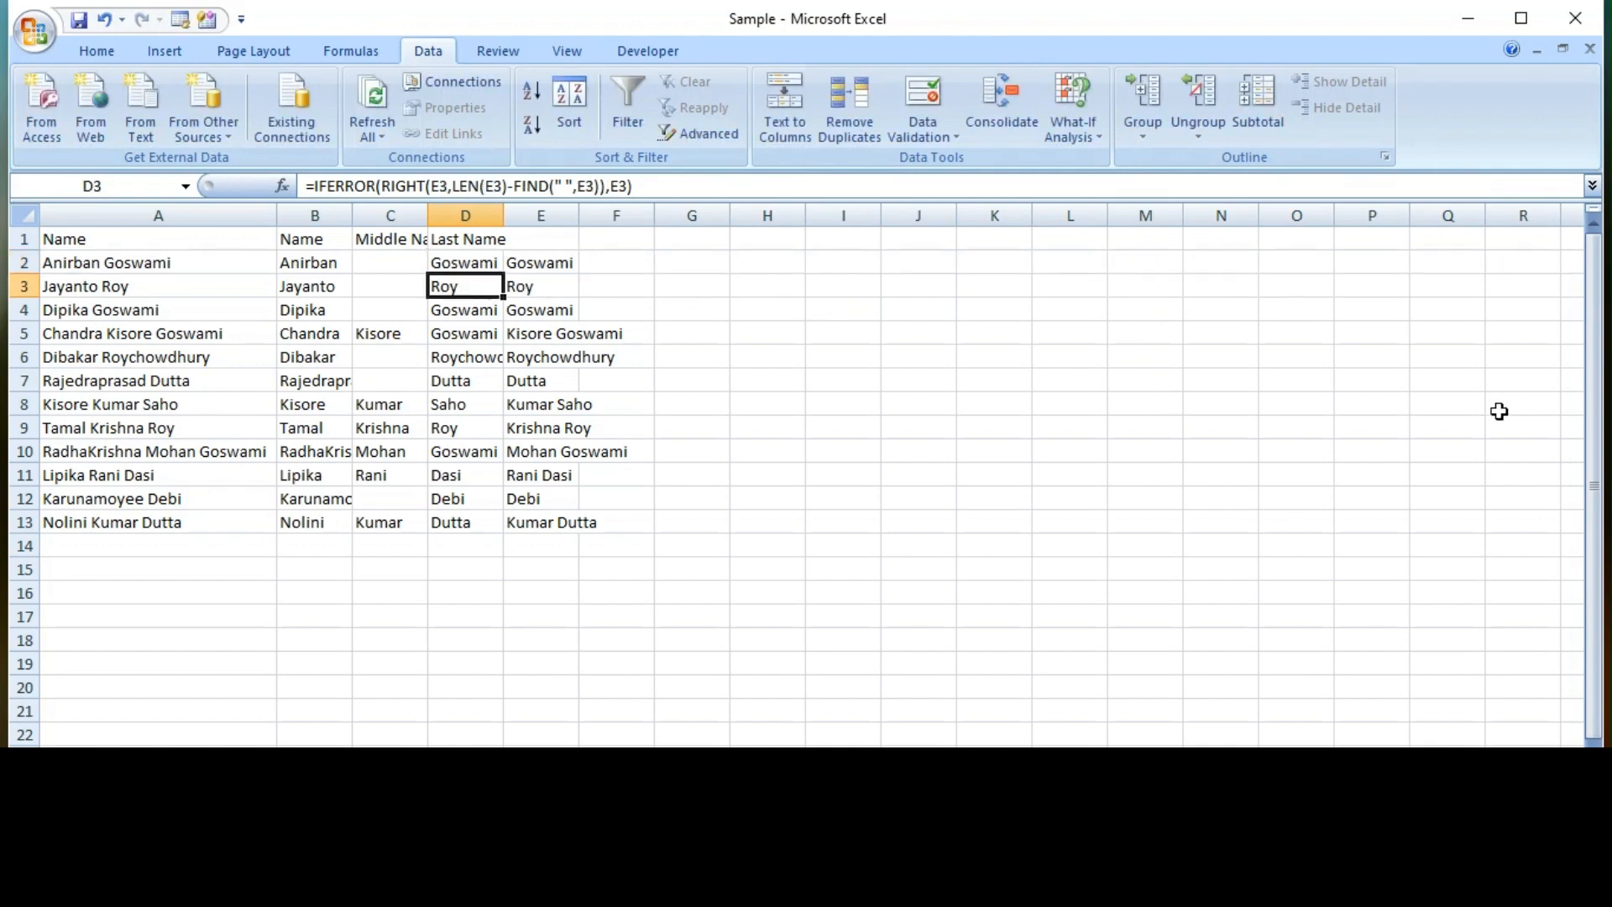
# Step: Fill the nested last-name formula from D2 down through D13
pyautogui.hotkey('ctrl', 'shift', 'Down')
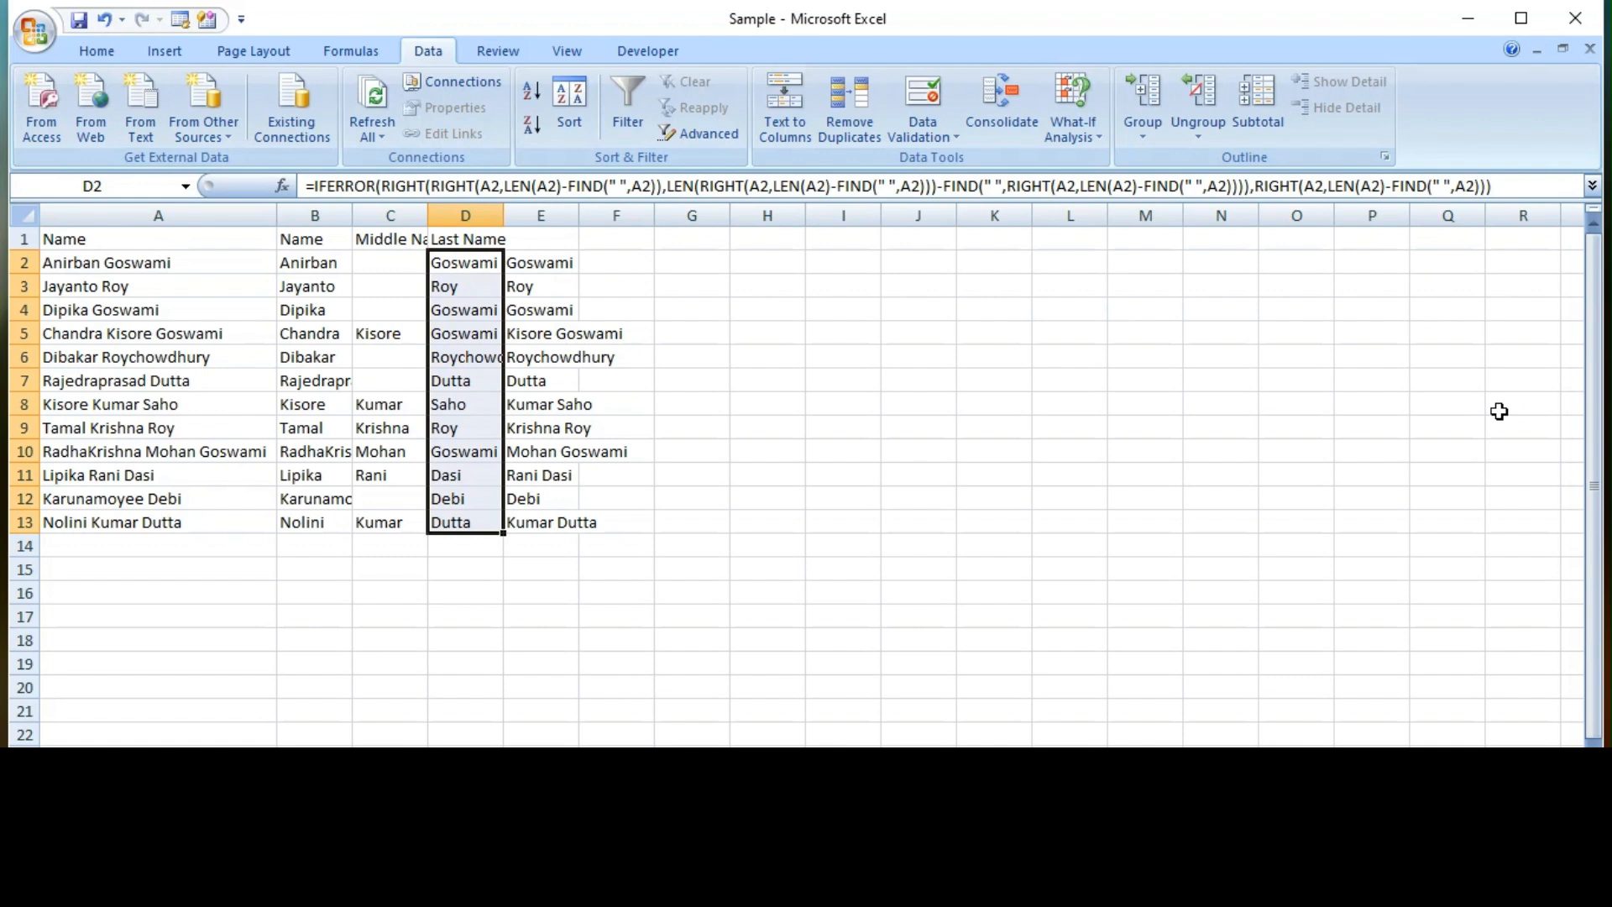
pyautogui.press('Right')
pyautogui.press('Left')
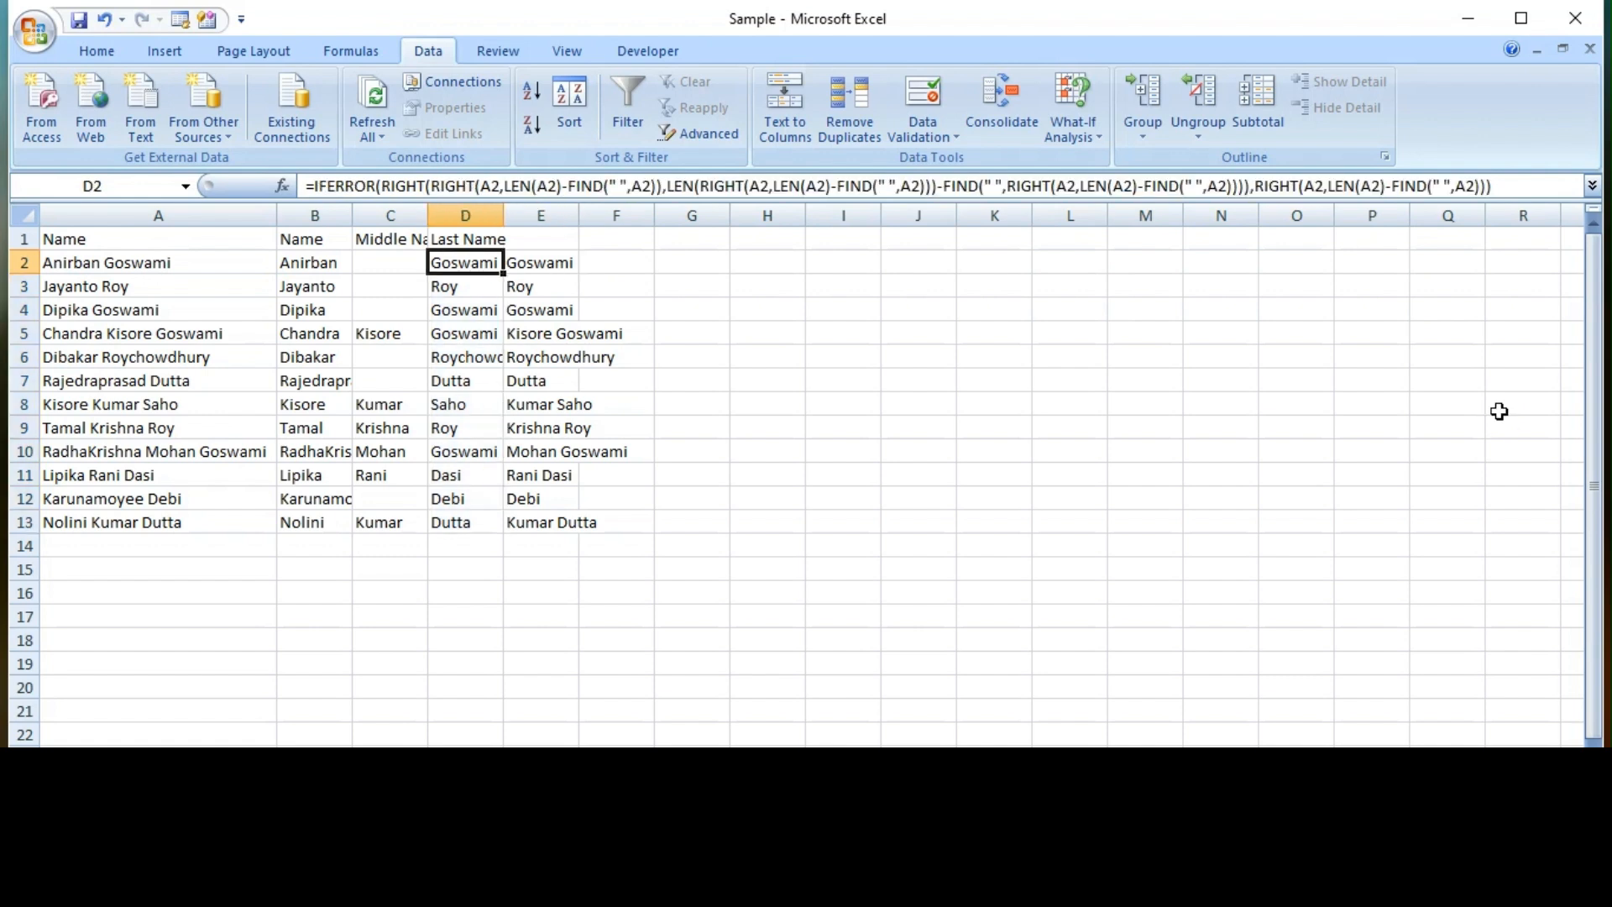
# Step: Check that the formulas in D2 to D5 refer to column A instead of the helper formulas in column E
pyautogui.press('Right')
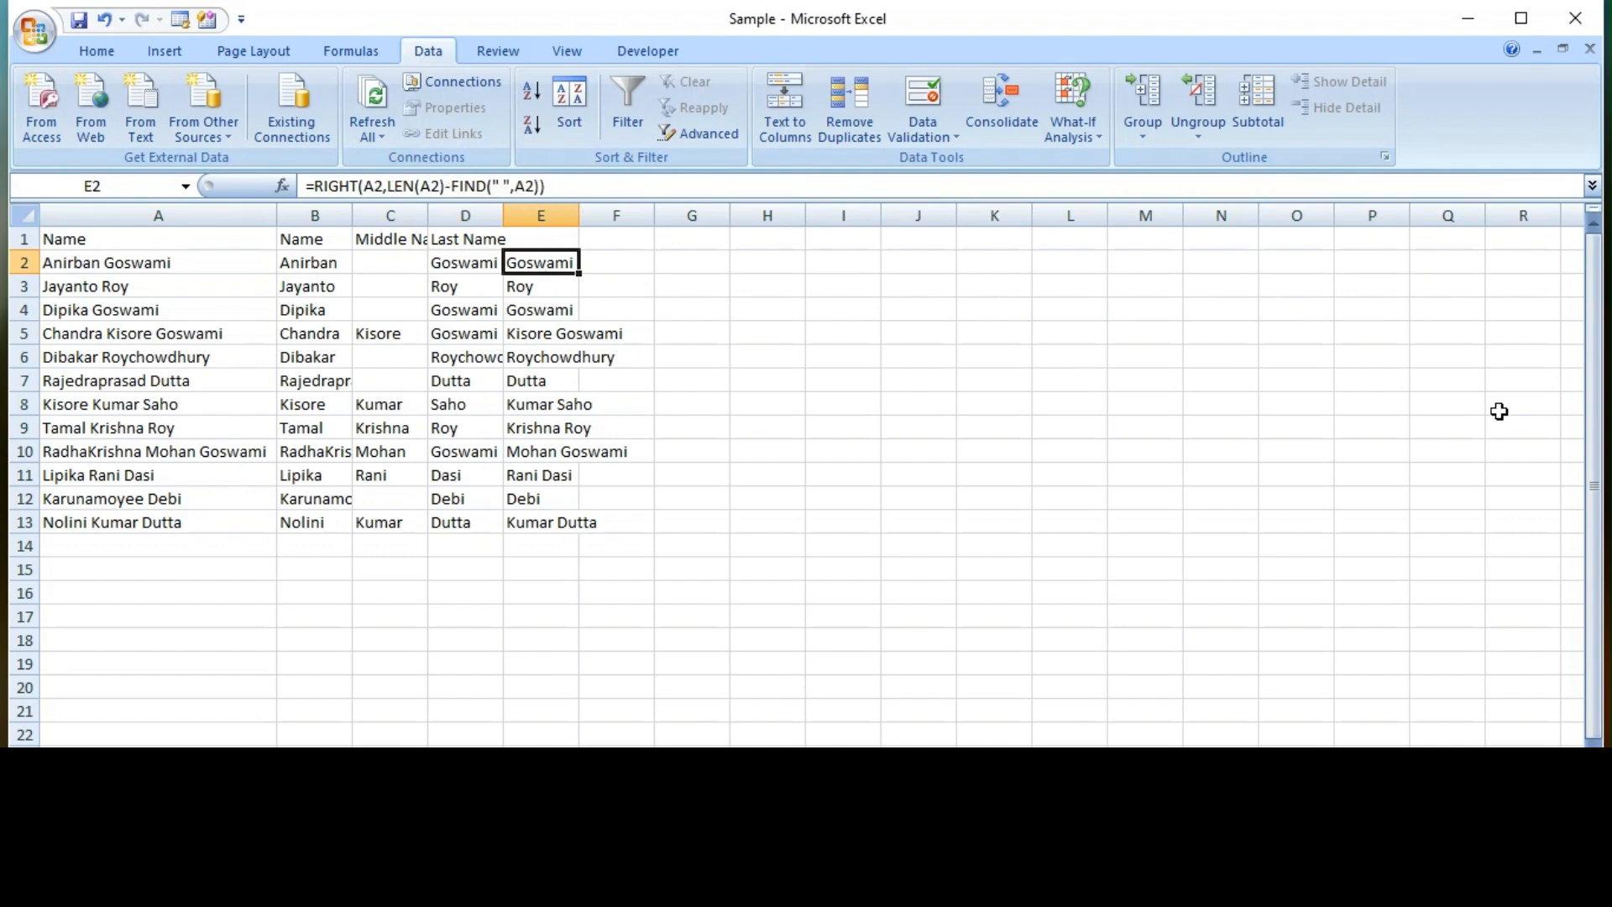
pyautogui.press('Left')
pyautogui.press('Down')
pyautogui.press('Down')
pyautogui.press('Down')
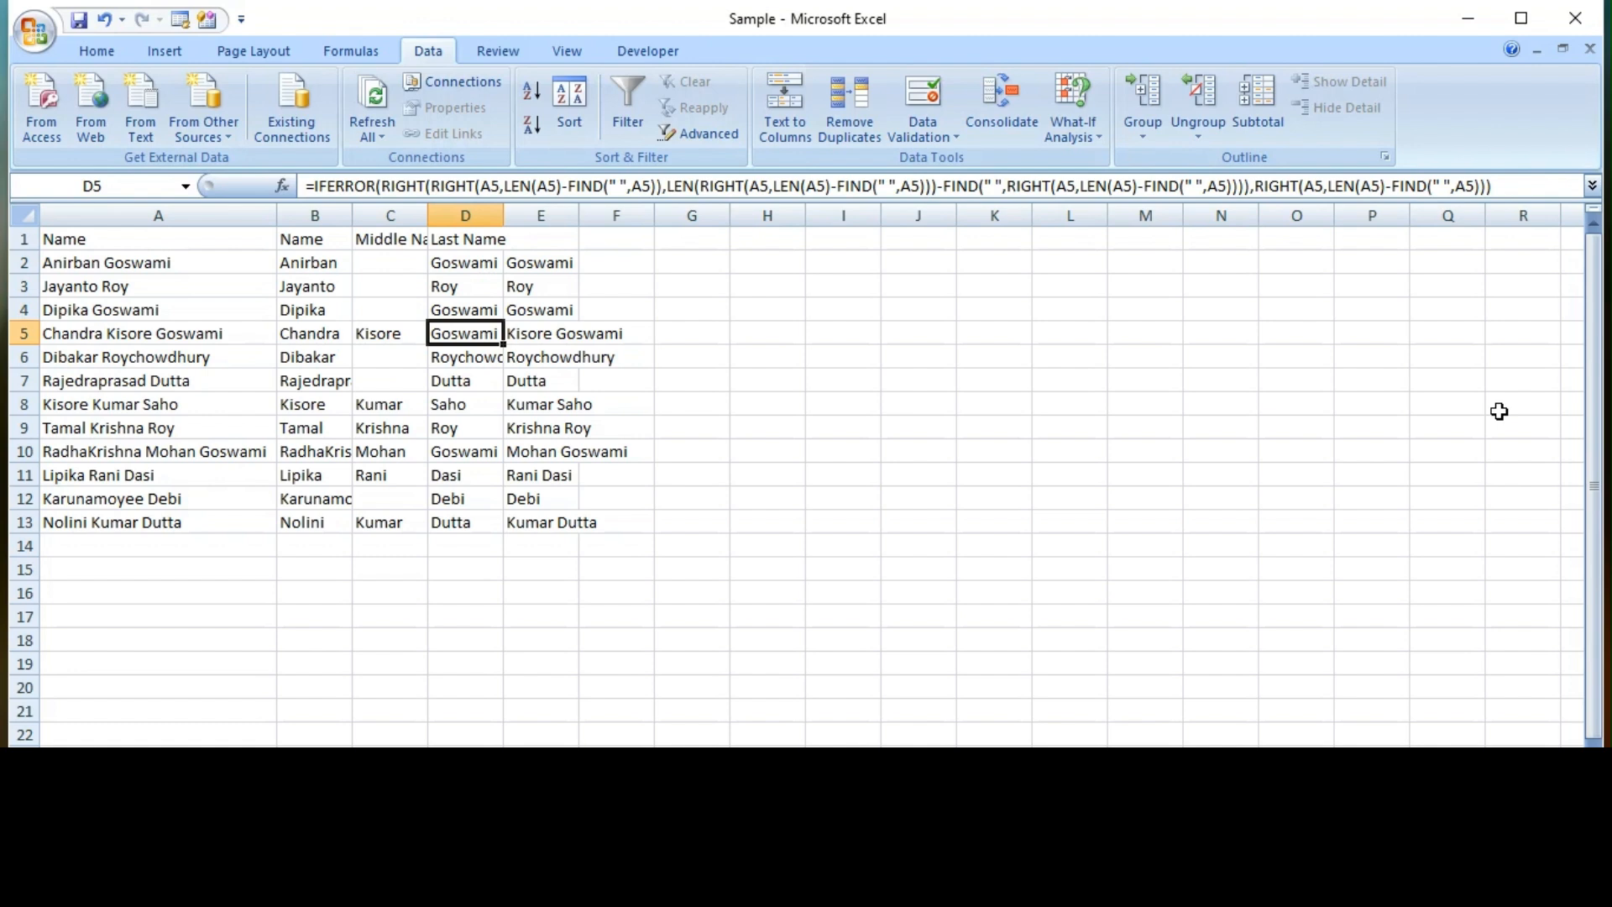
pyautogui.press('Left')
pyautogui.press('Up')
pyautogui.press('Up')
pyautogui.press('Up')
pyautogui.press('Right')
pyautogui.press('Right')
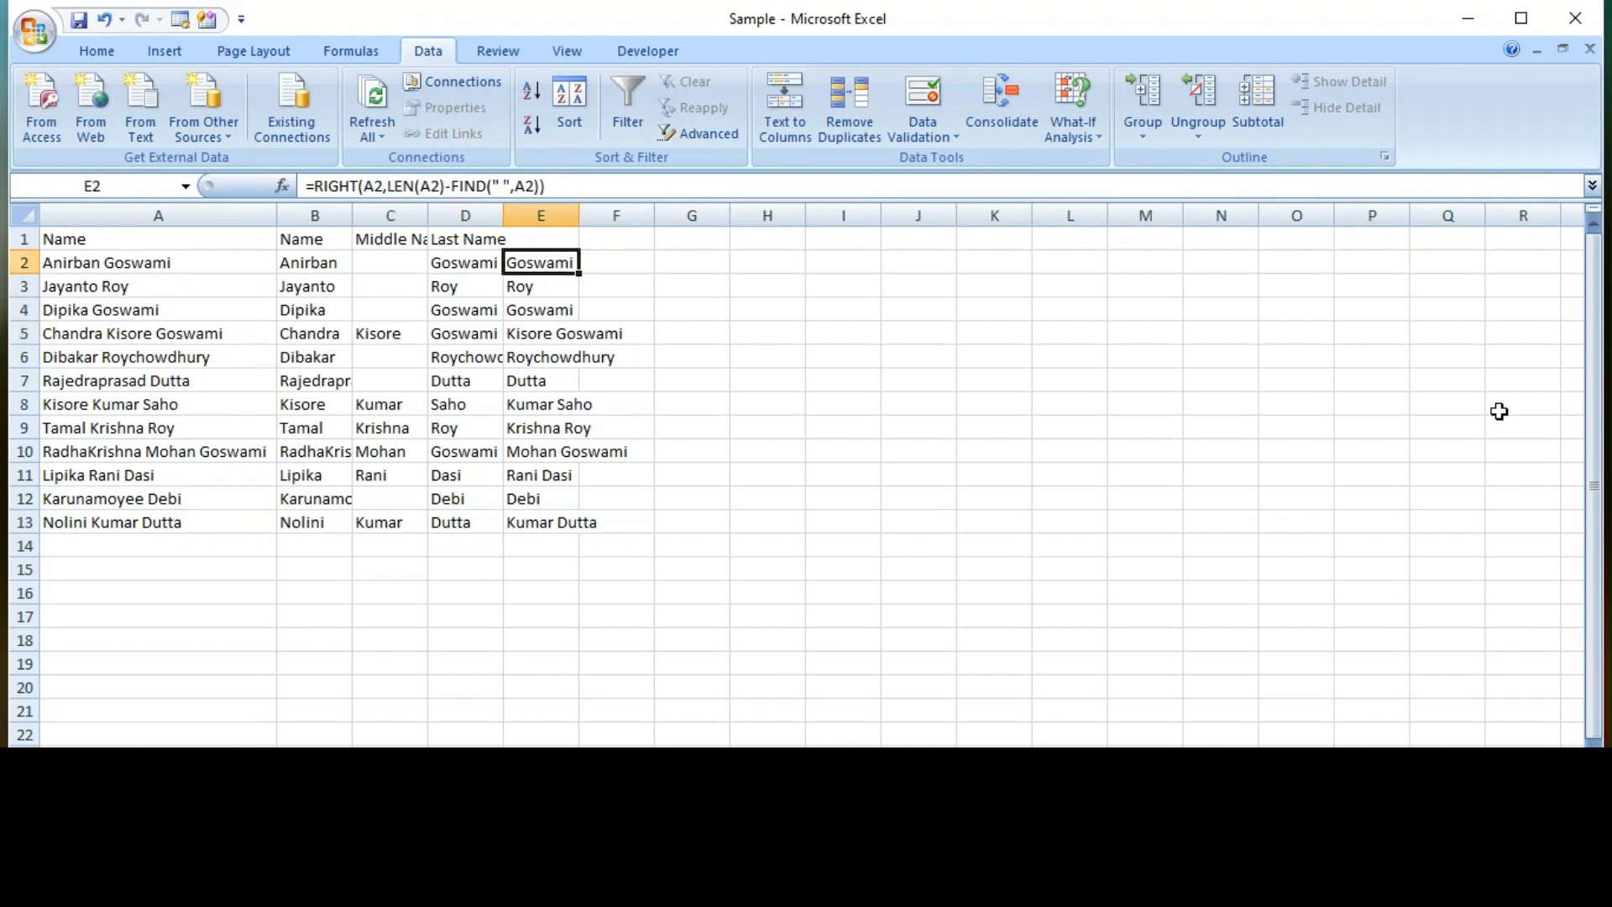
# Step: Clear the contents of helper column E and check the formulas in the name columns
pyautogui.hotkey('ctrl', 'space')
pyautogui.press('Delete')
pyautogui.press('Left')
pyautogui.press('Left')
pyautogui.press('Left')
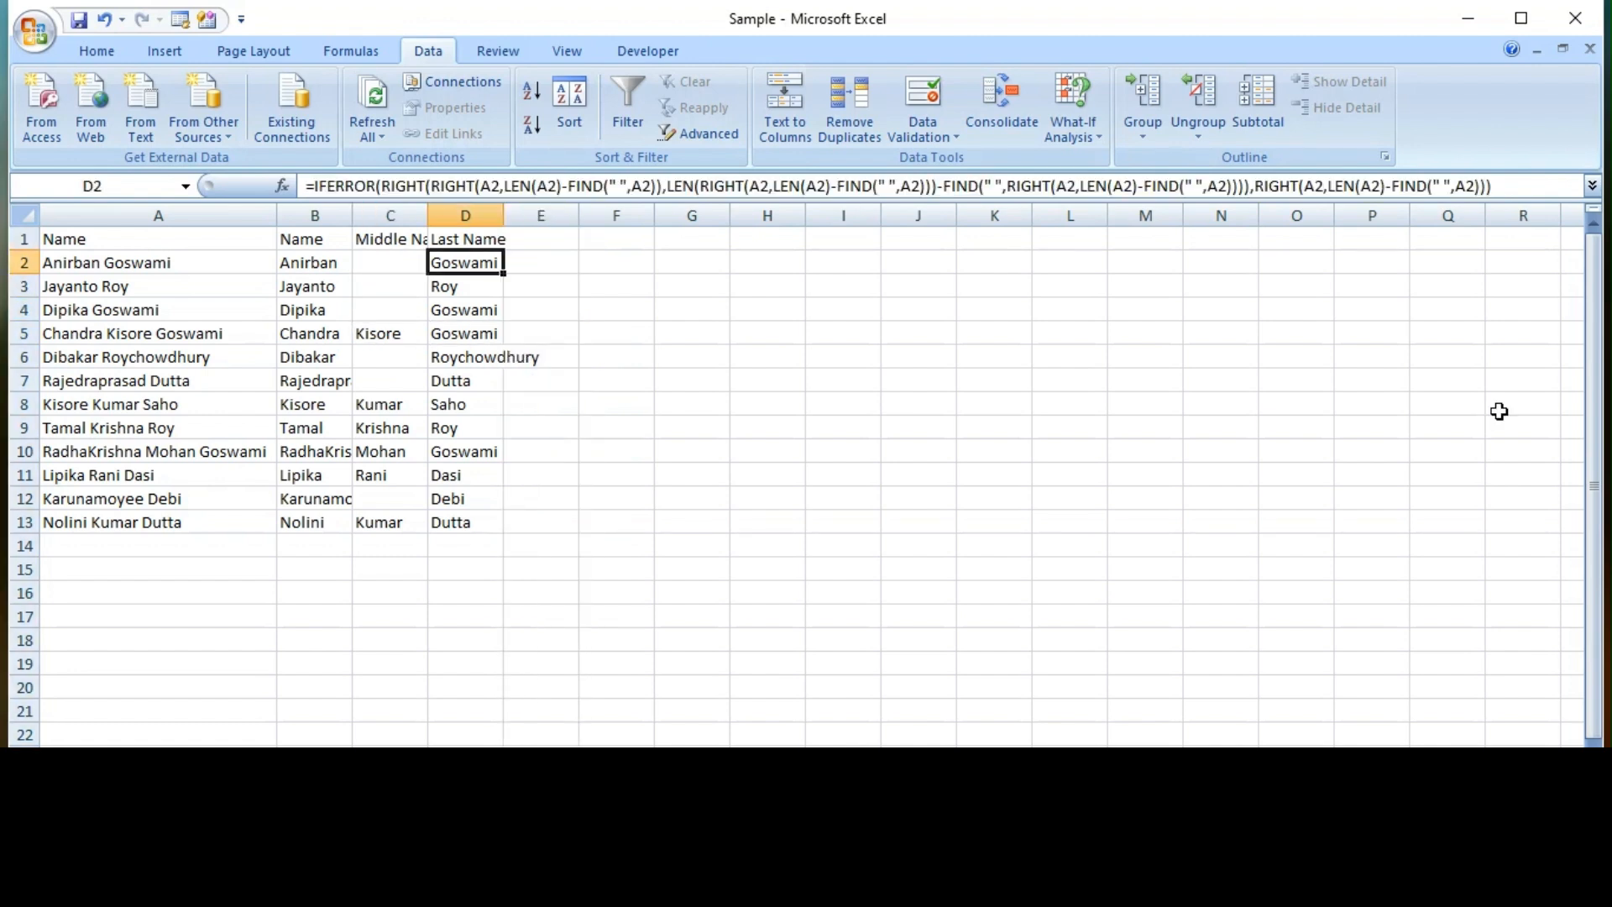
pyautogui.press('Right')
pyautogui.press('Right')
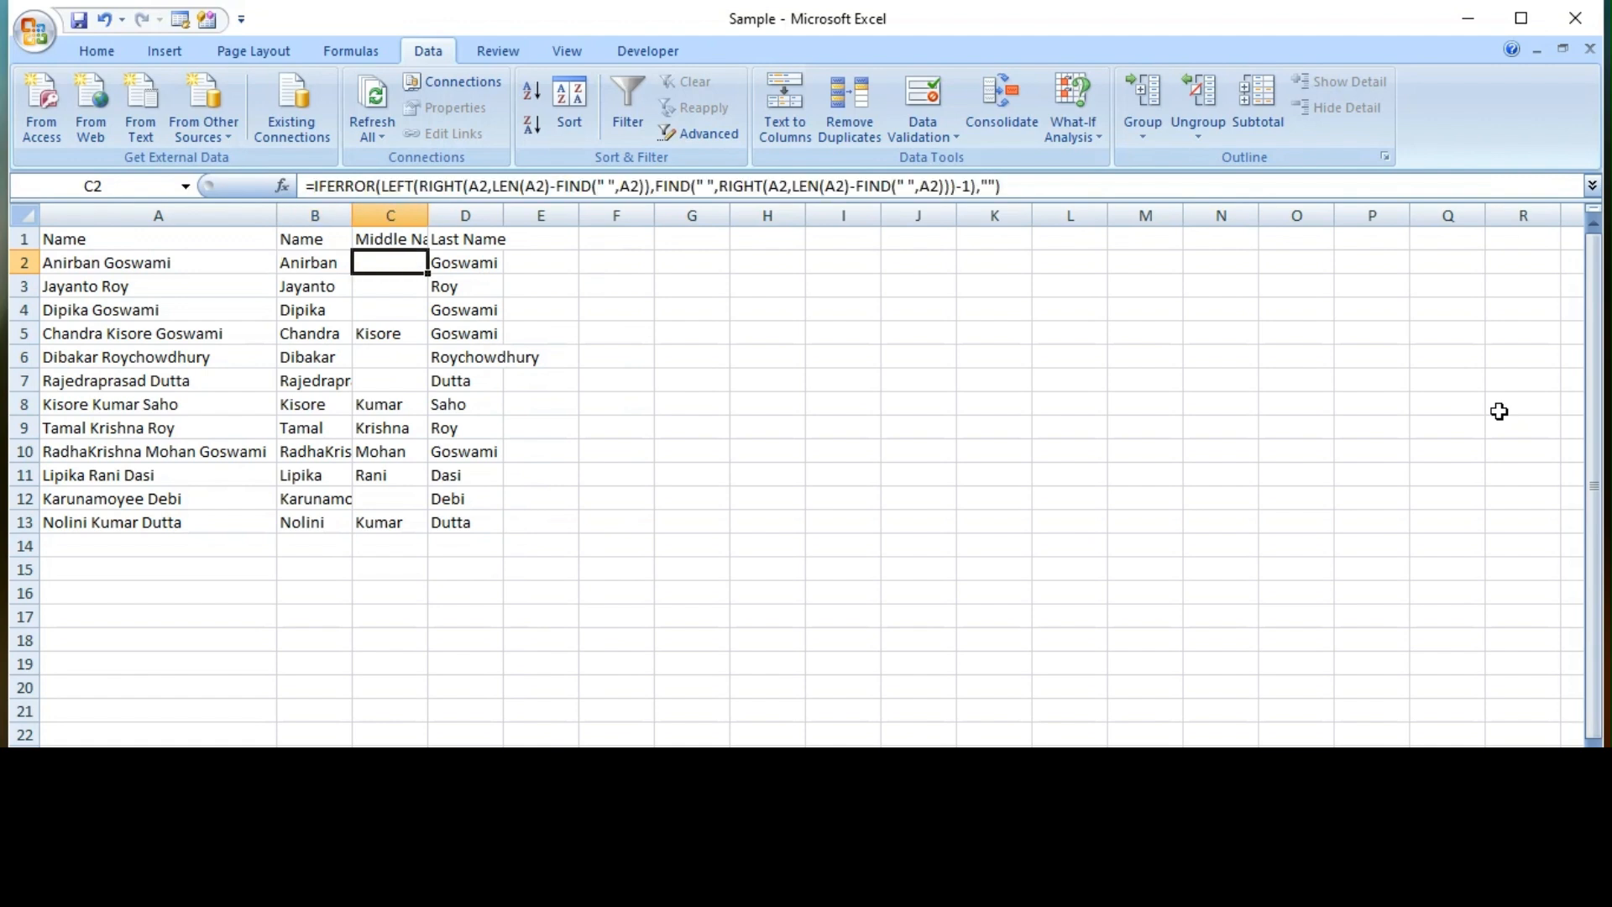
# Step: Copy the entire columns A through E
pyautogui.press('Home')
pyautogui.hotkey('ctrl', 'space')
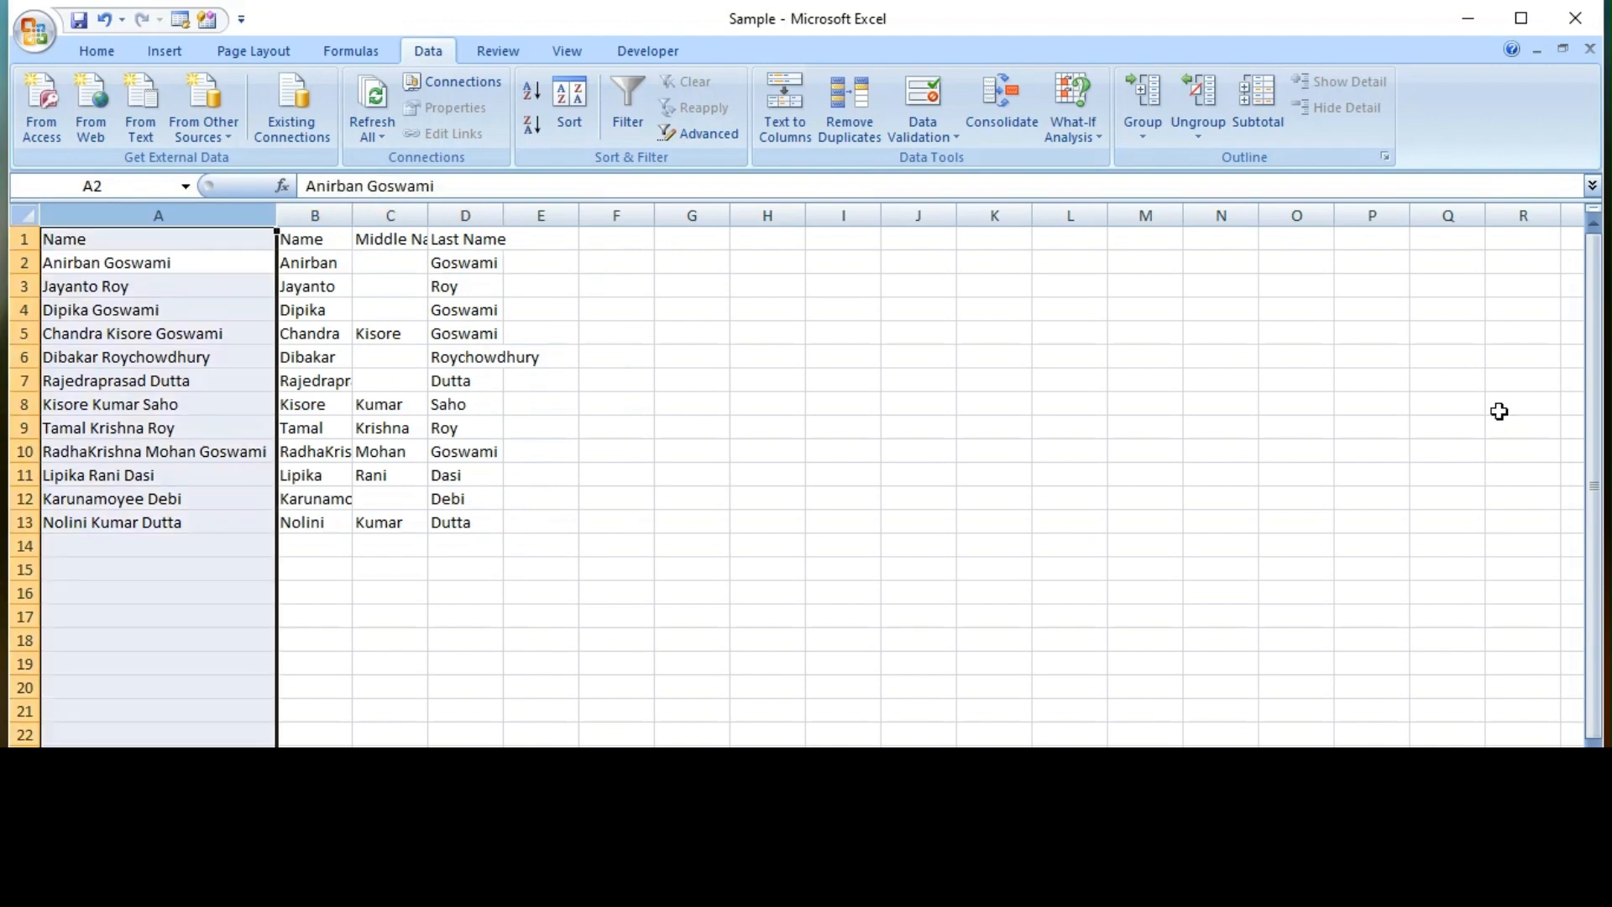
pyautogui.hotkey('shift', 'Right')
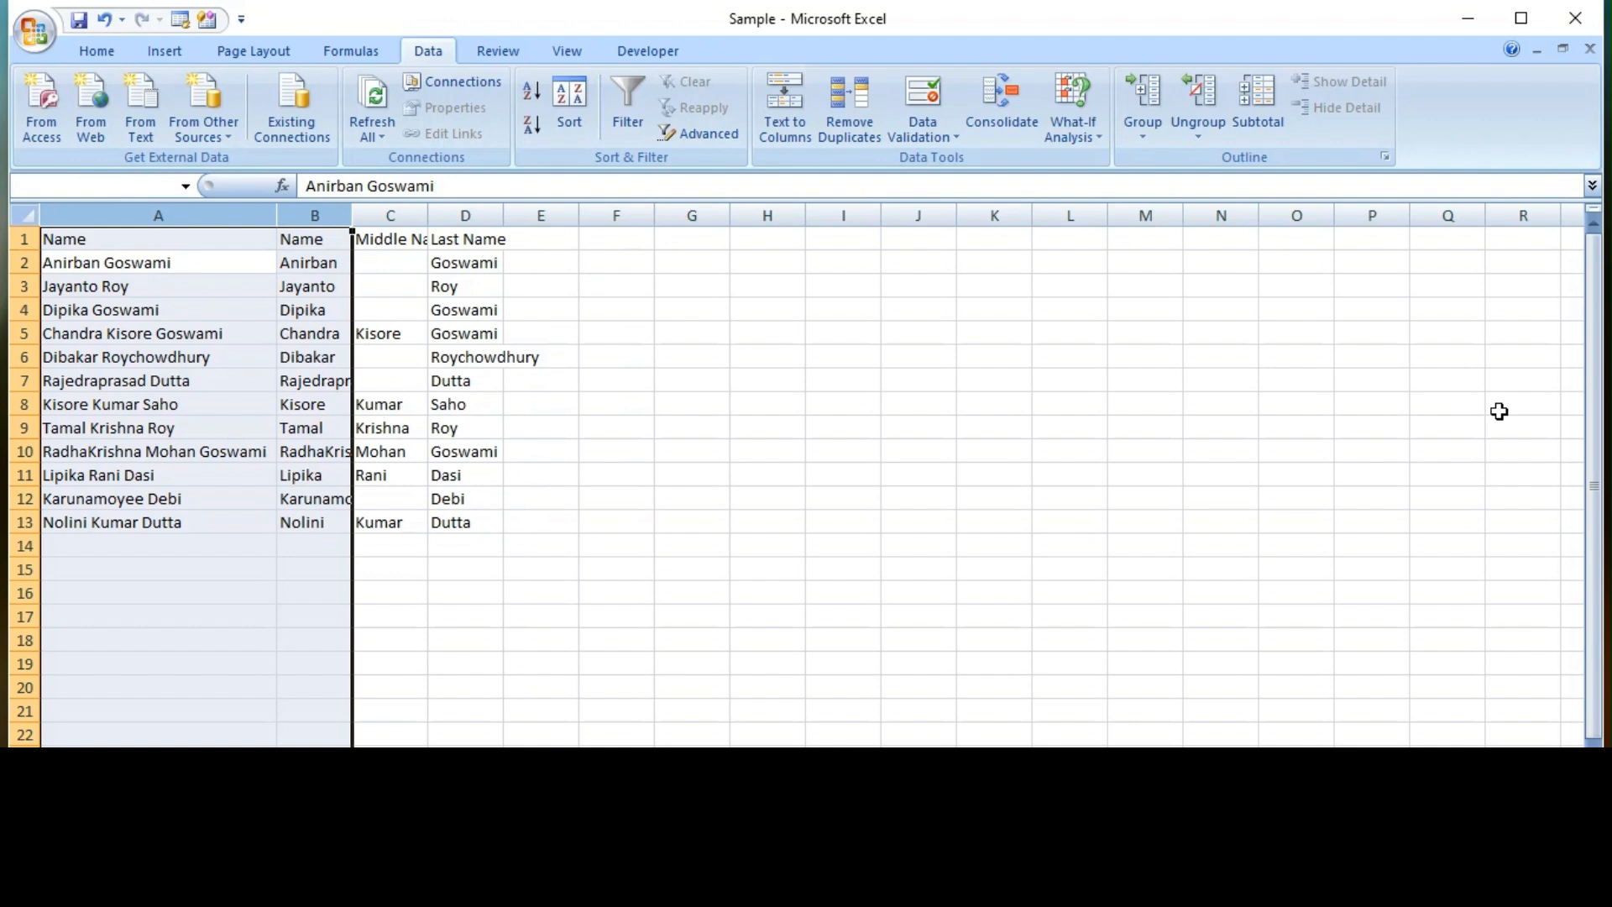
pyautogui.hotkey('shift', 'Right')
pyautogui.hotkey('shift', 'Right')
pyautogui.hotkey('shift', 'Right')
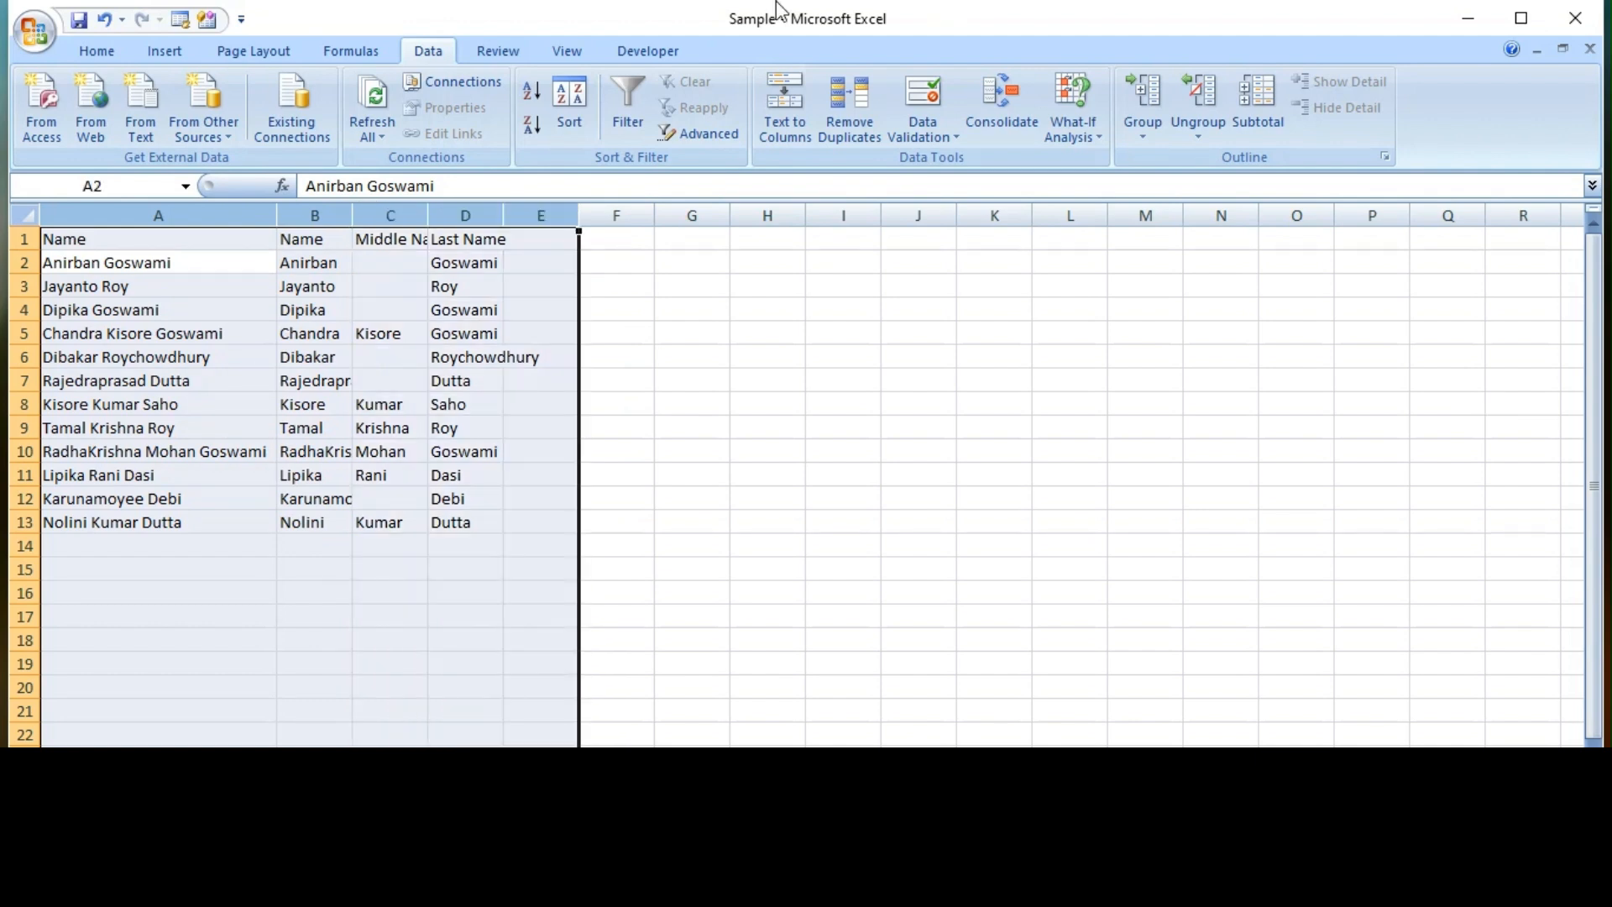
pyautogui.hotkey('ctrl', 'c')
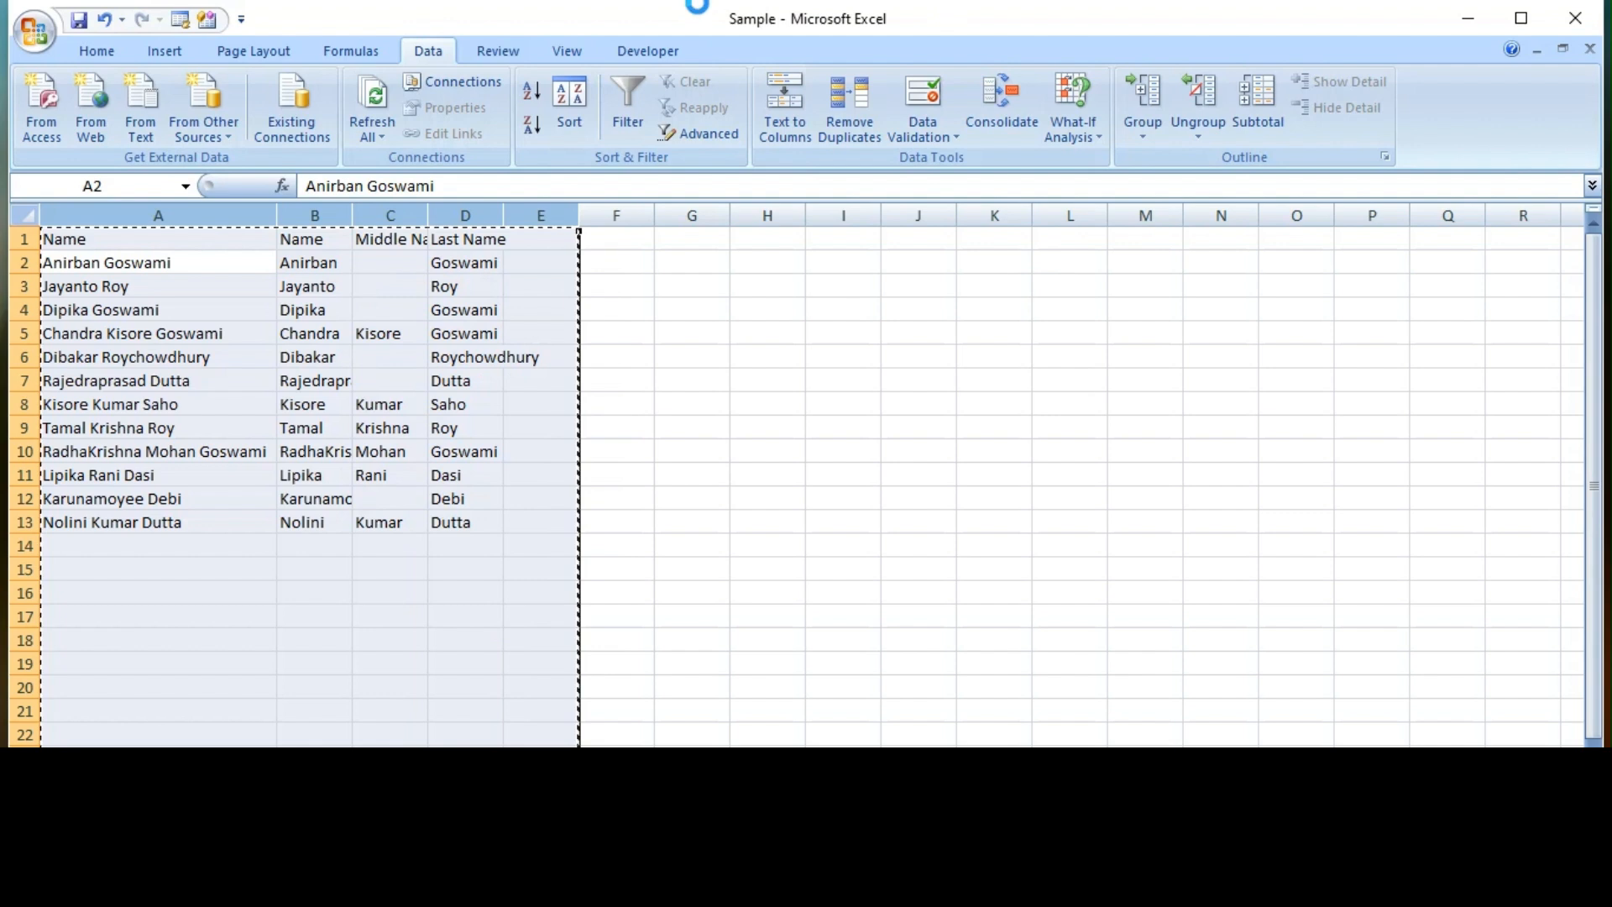
# Step: Paste the copied columns over themselves from A1 as values only, and check cells B2 to D2
pyautogui.click(107, 237)
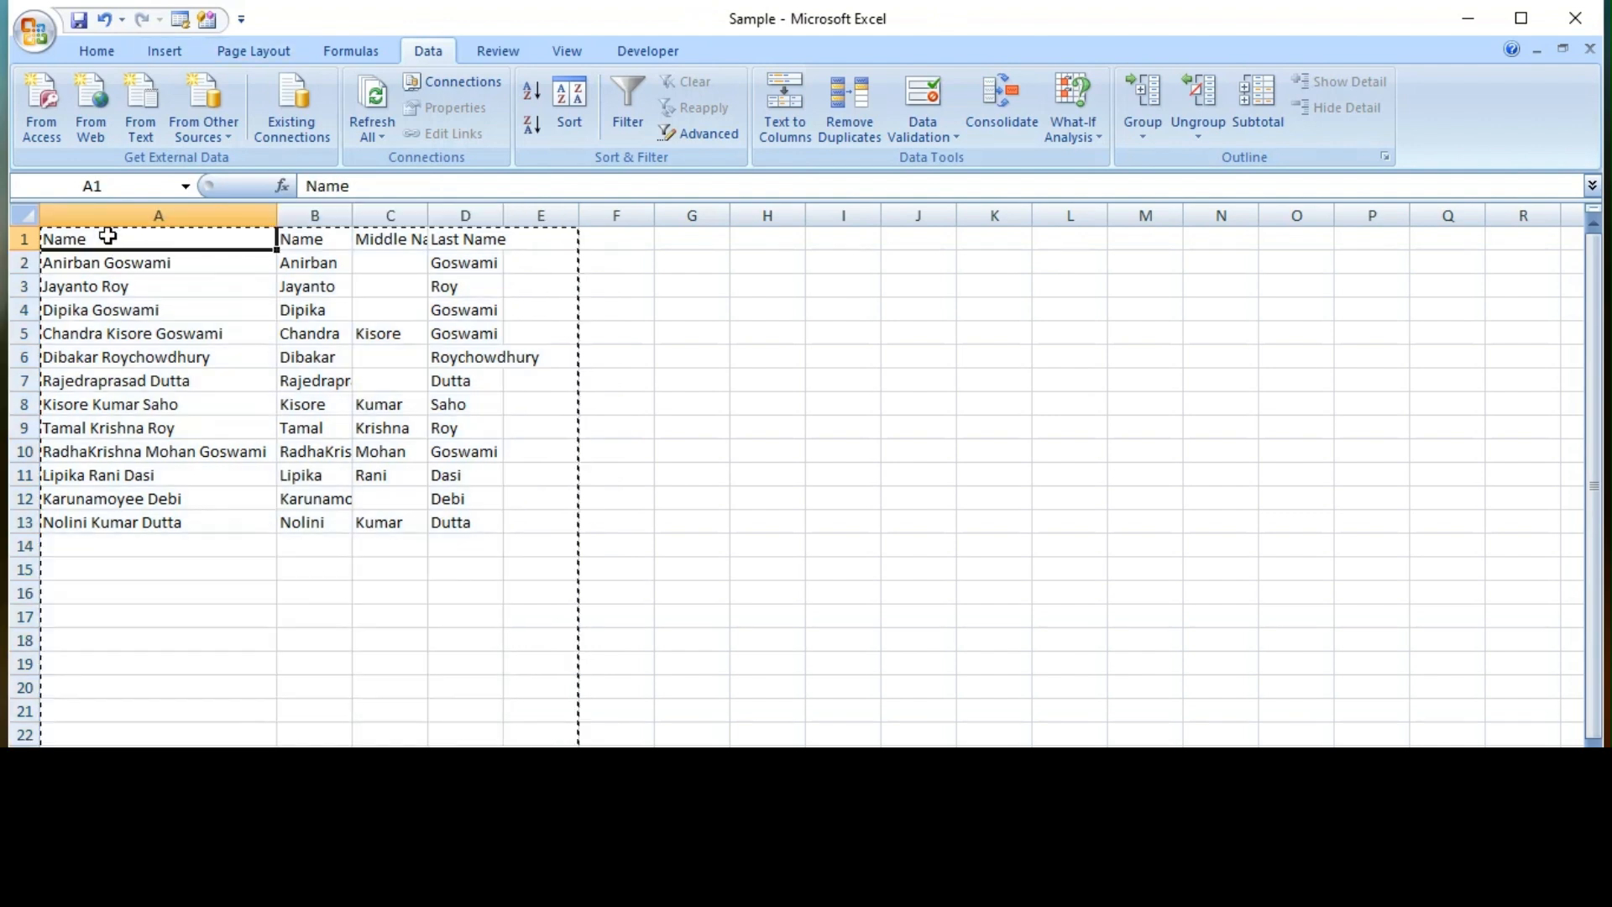
pyautogui.rightClick(112, 243)
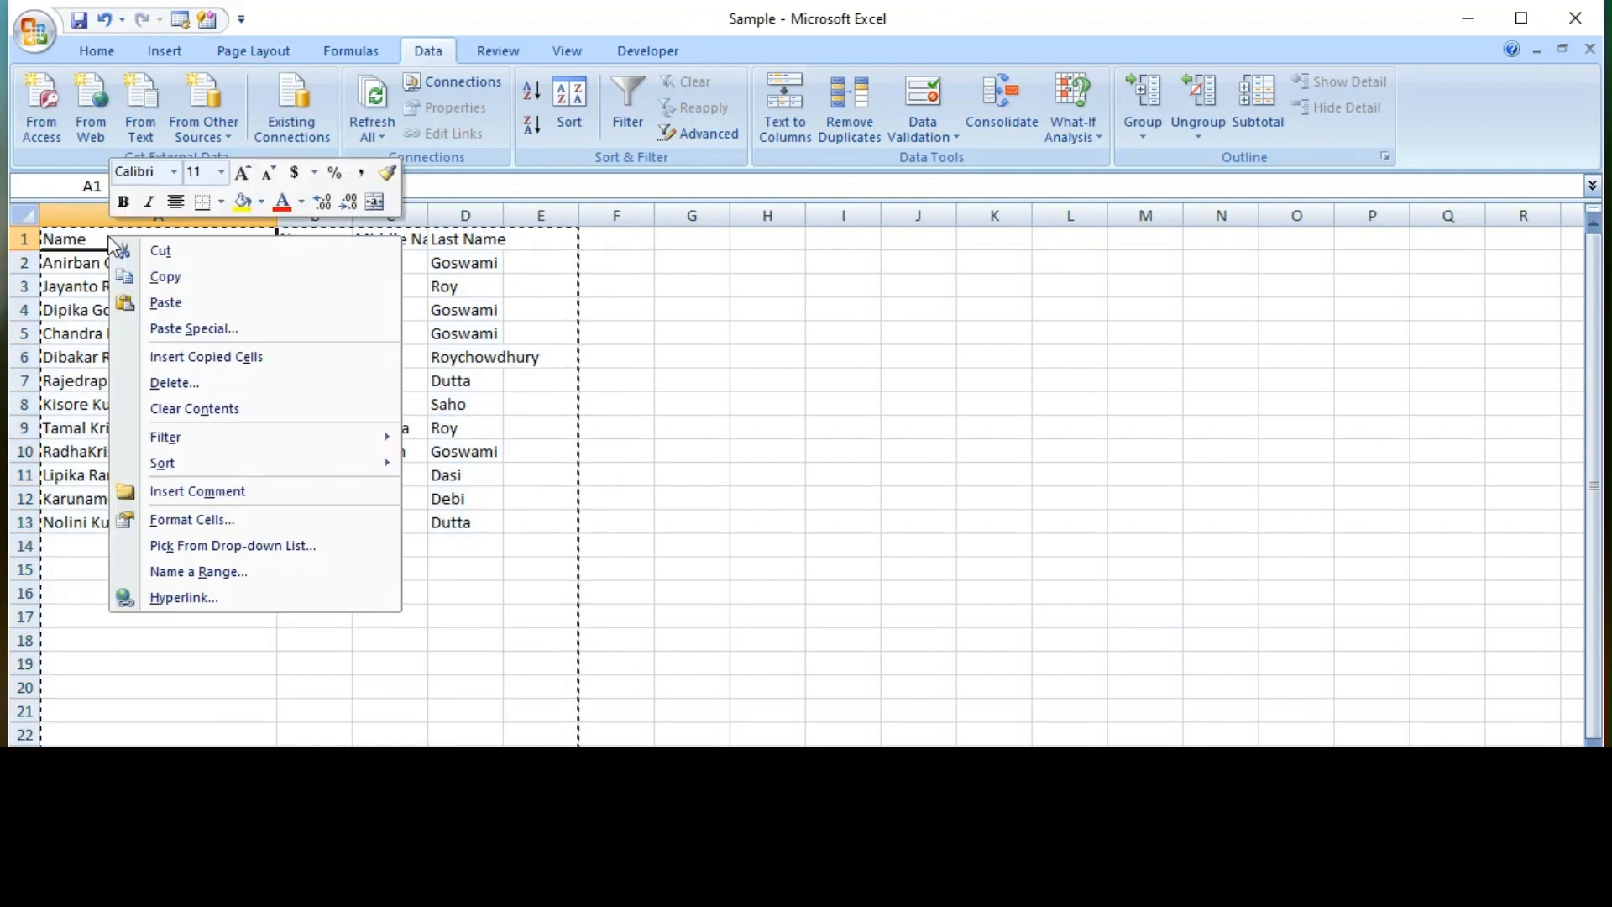
pyautogui.press('s')
pyautogui.press('Return')
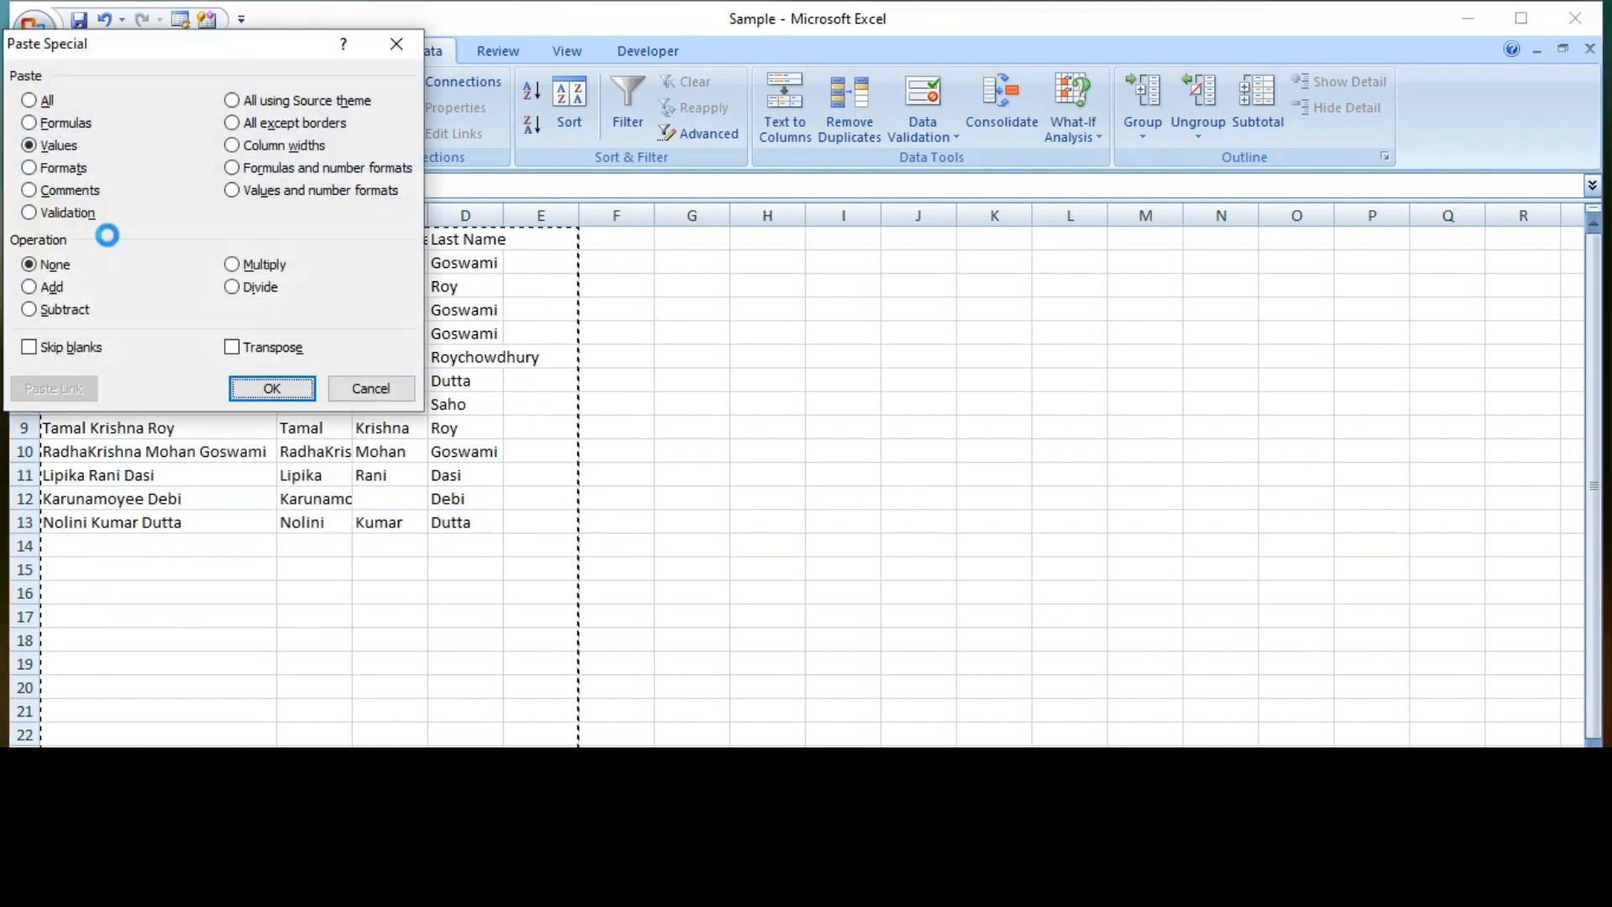
pyautogui.click(107, 238)
pyautogui.press('Down')
pyautogui.press('Right')
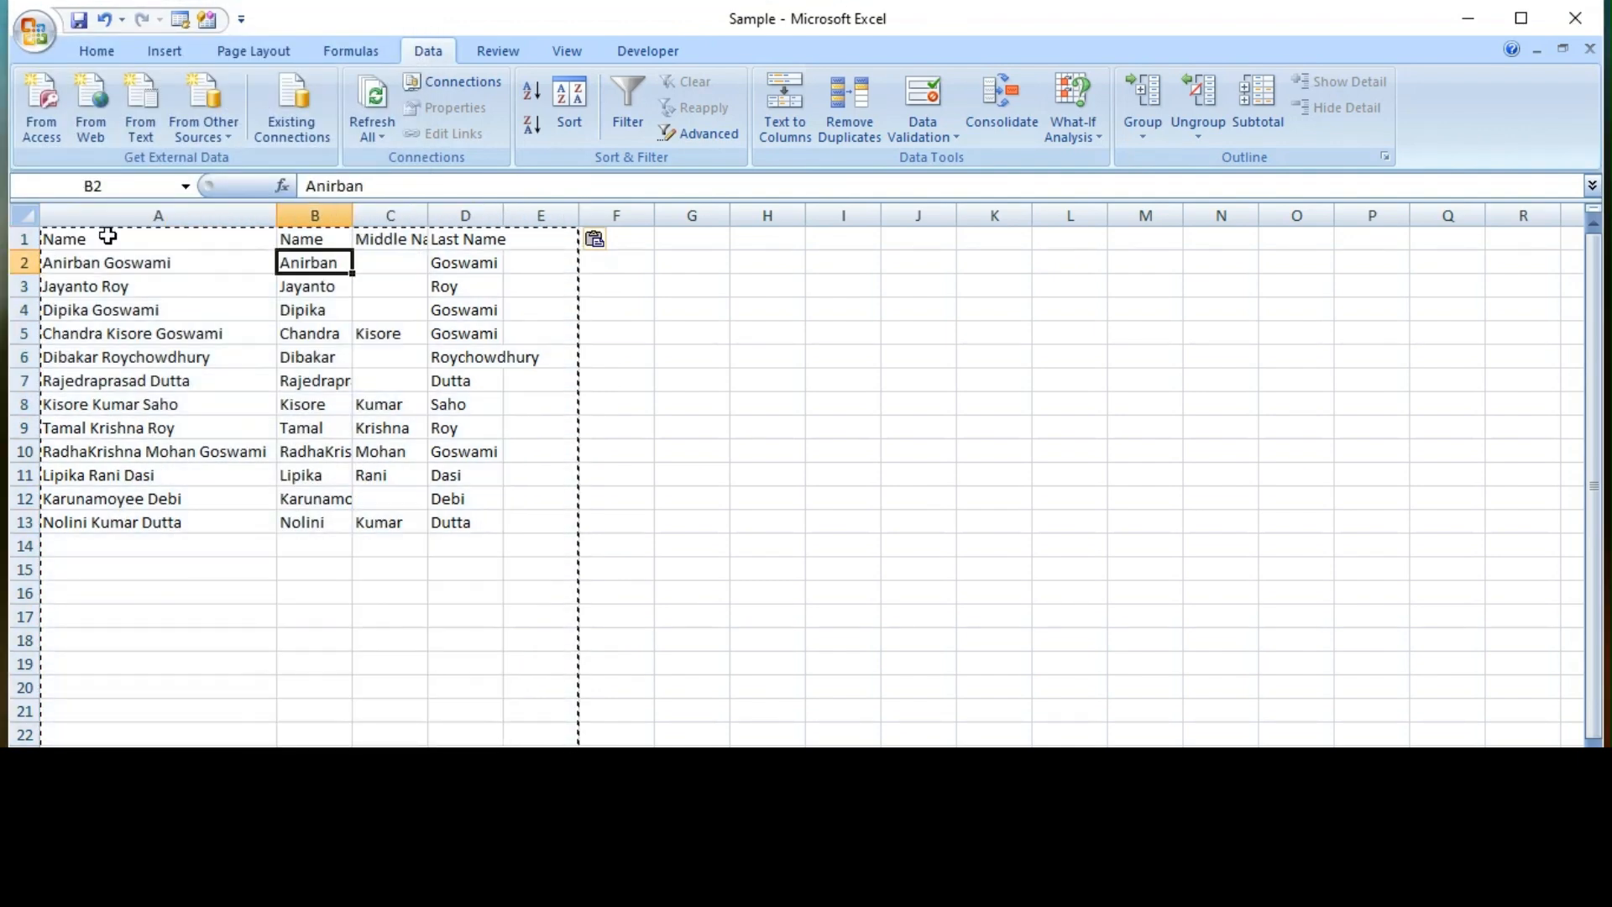
pyautogui.press('Right')
pyautogui.press('Right')
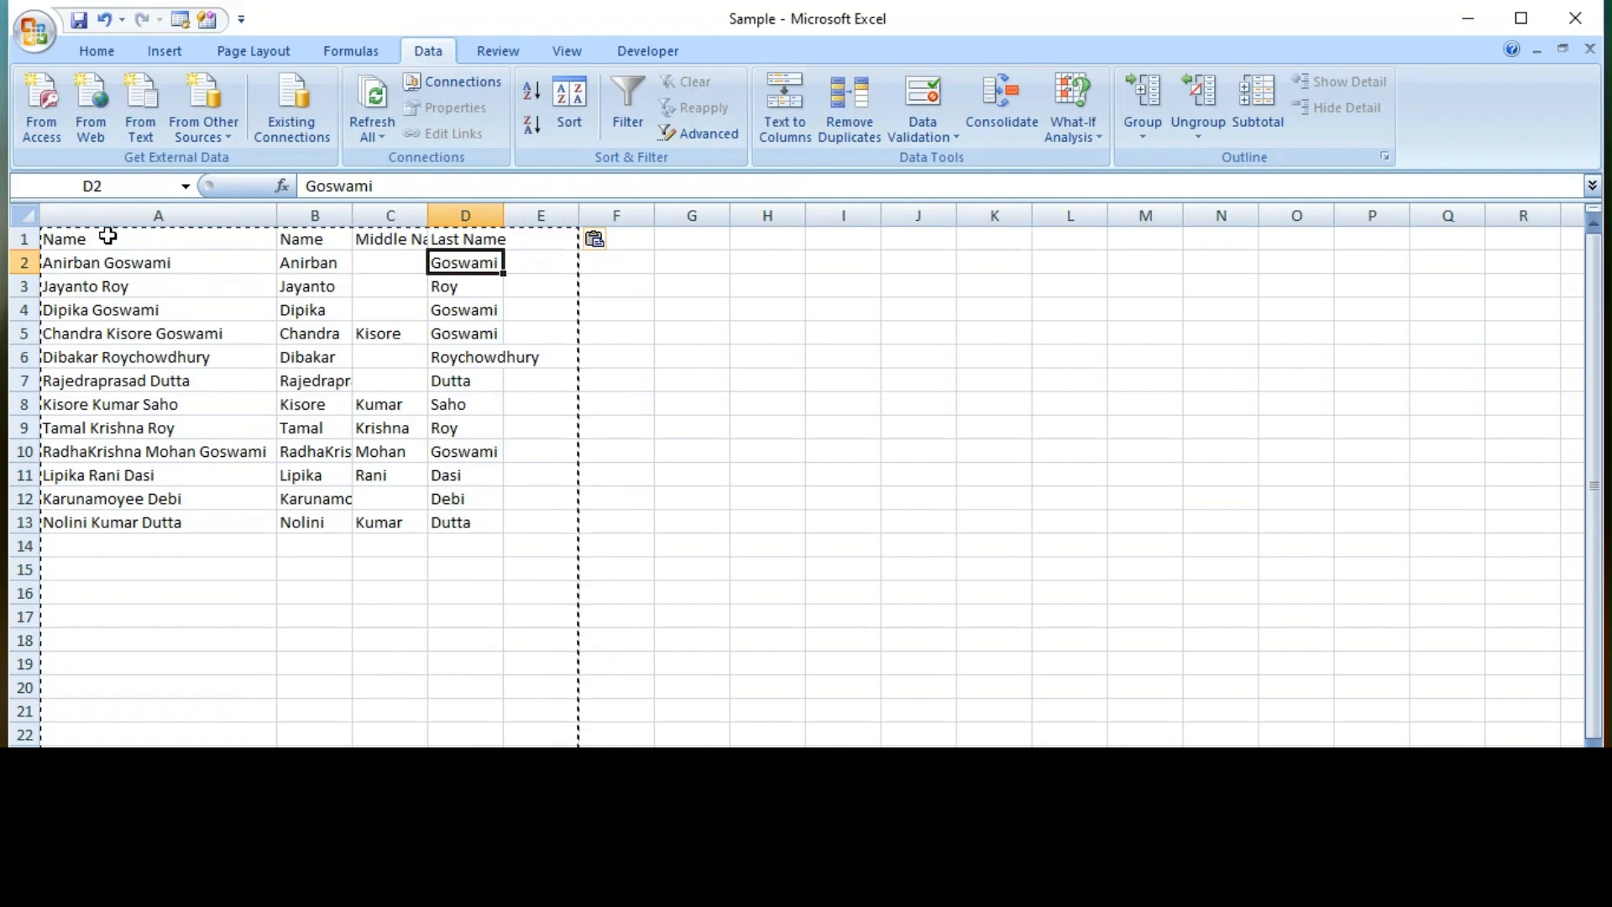